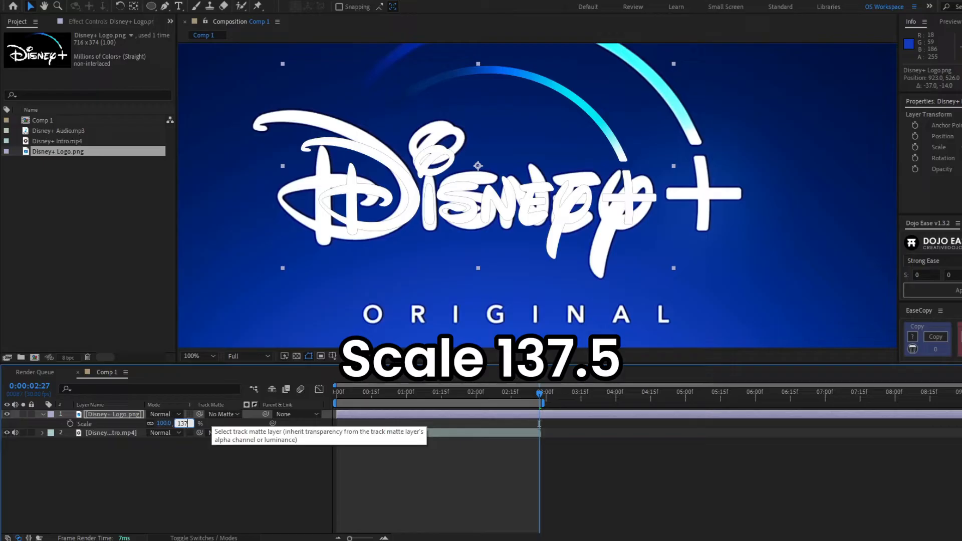
# Step: Set the Disney+ logo layer's scale to 137.5% and nudge the intro video layer until the two logos line up
pyautogui.press('Return')
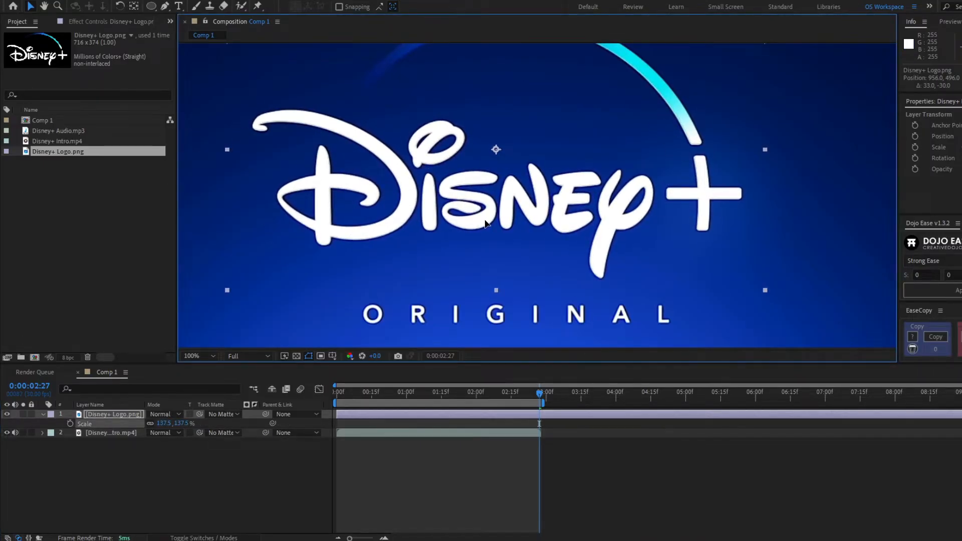
pyautogui.click(485, 223)
pyautogui.press('Right')
pyautogui.press('Right')
pyautogui.press('Right')
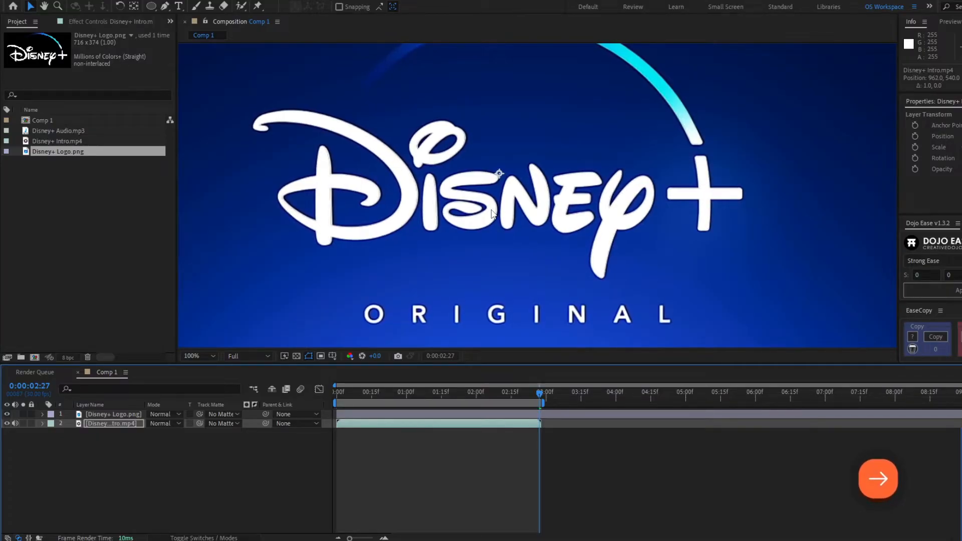
pyautogui.press('Up')
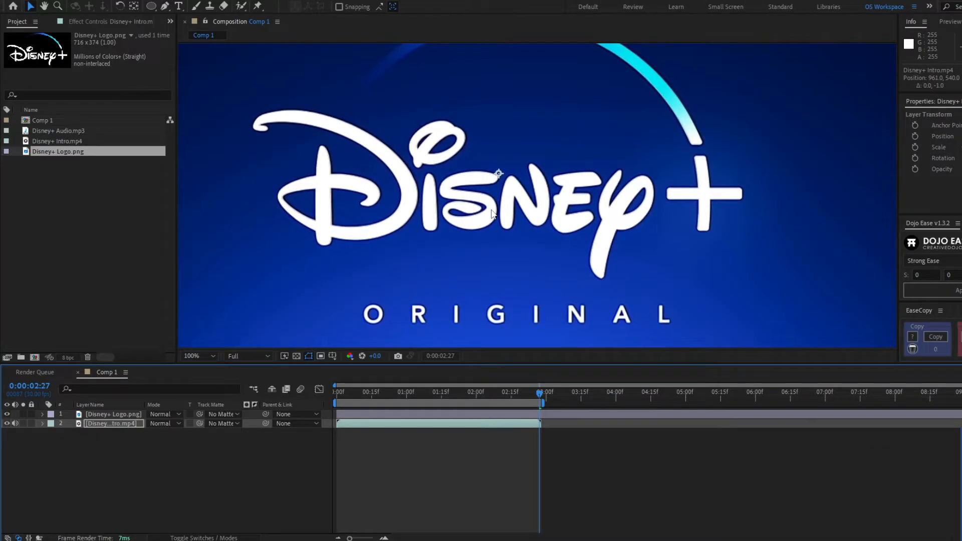
# Step: Deselect the layers and add a rectangle shape layer that fills the whole composition
pyautogui.click(451, 464)
pyautogui.scroll(-1, 436, 217)
pyautogui.moveTo(510, 197); pyautogui.dragTo(506, 208)
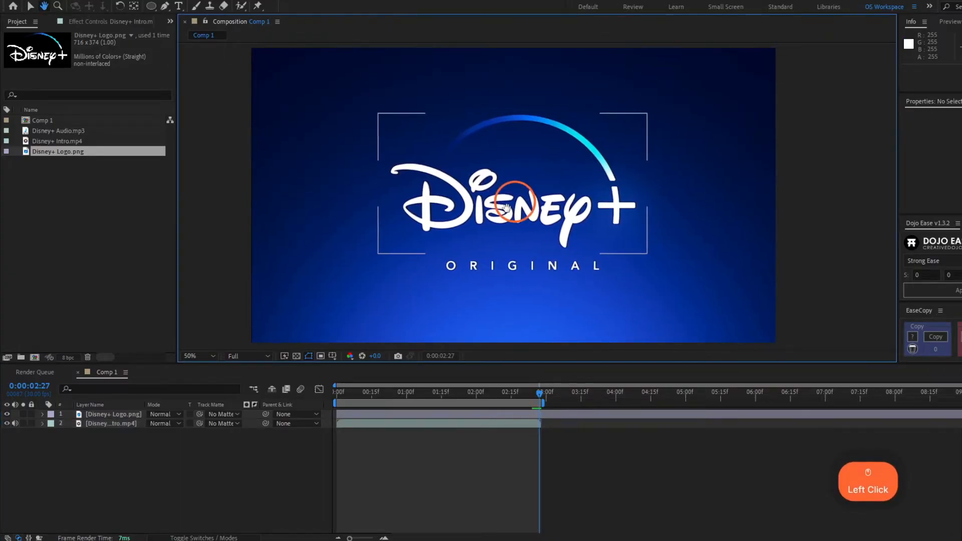
pyautogui.press('v')
pyautogui.click(529, 459)
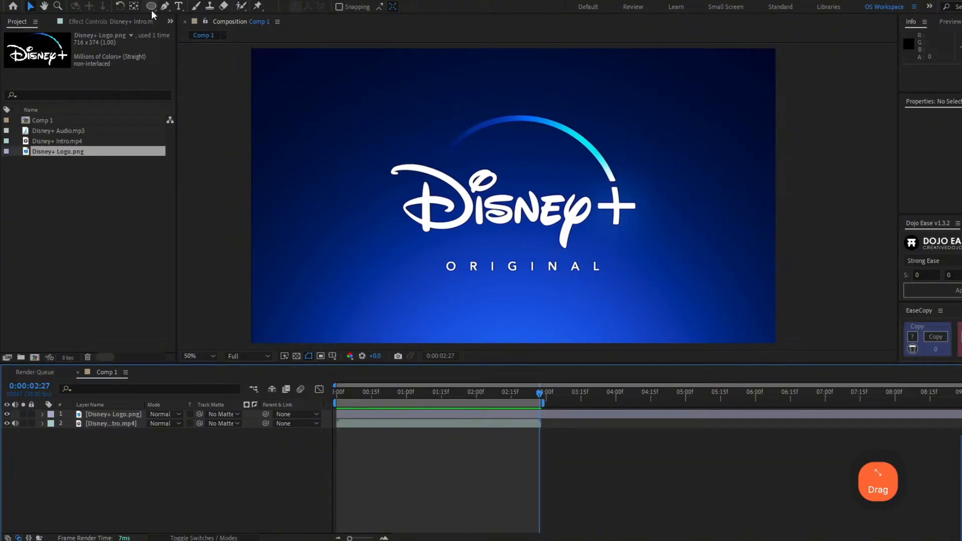
pyautogui.moveTo(151, 6); pyautogui.dragTo(201, 9)
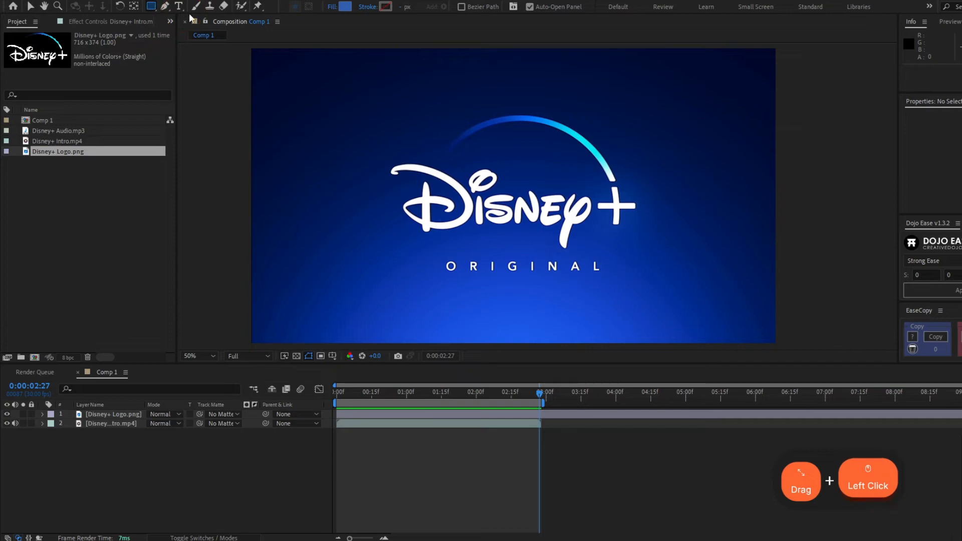
pyautogui.doubleClick(151, 7)
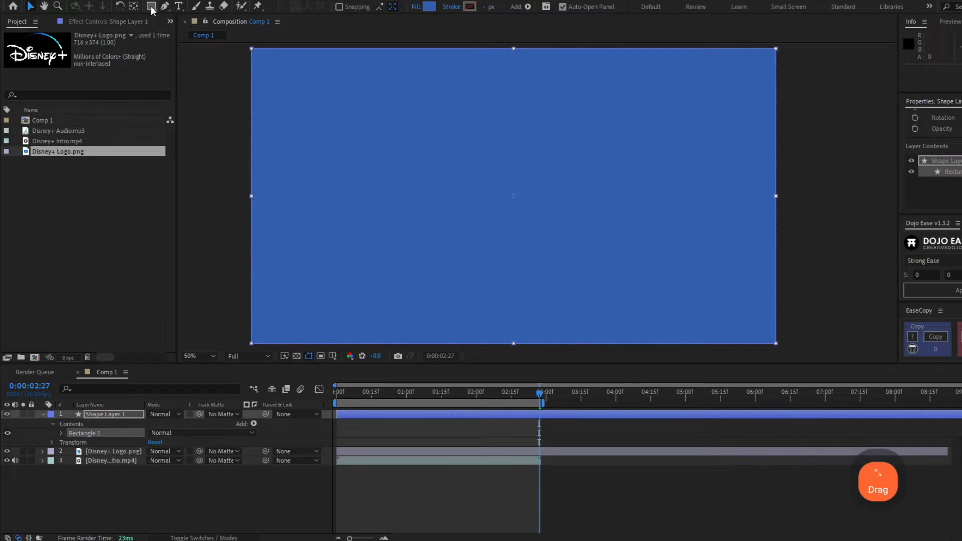
# Step: Change the rectangle's fill from solid color to a radial gradient
pyautogui.click(414, 8)
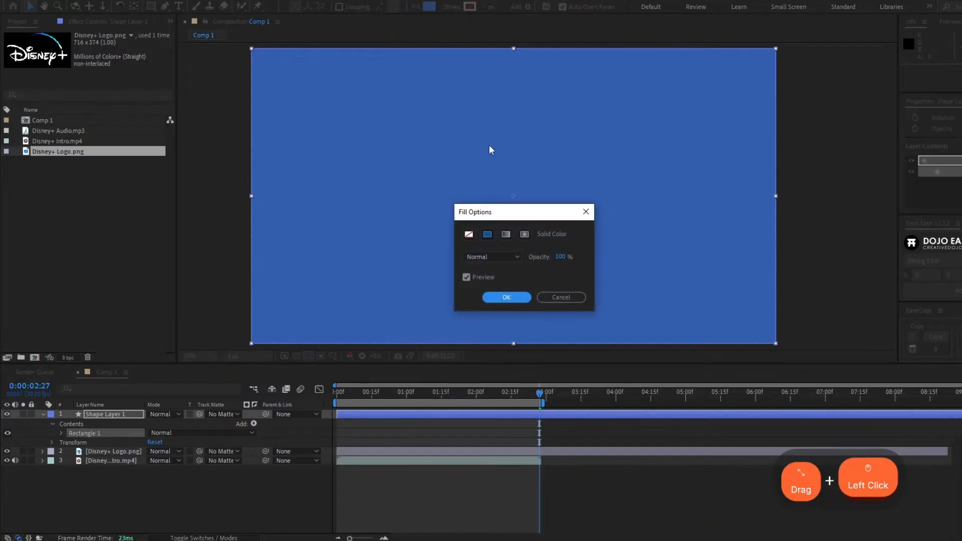
pyautogui.click(525, 236)
pyautogui.click(520, 299)
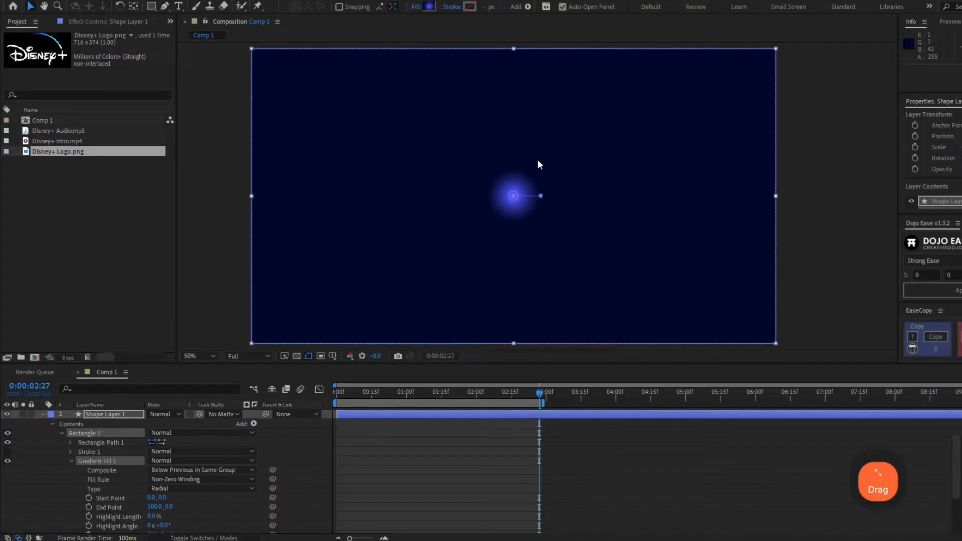
# Step: Rename the shape layer as Background and move it below the Disney+ logo layer
pyautogui.click(105, 415)
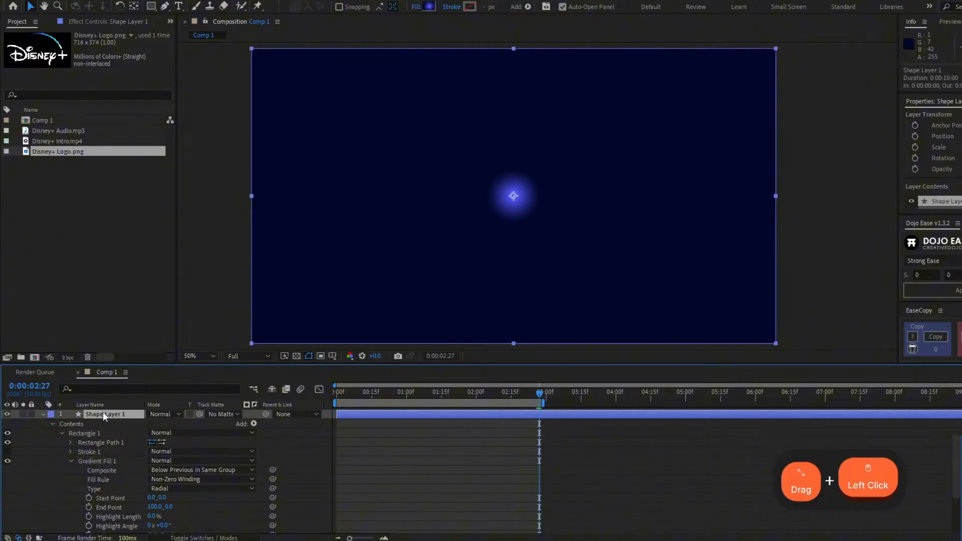
pyautogui.press('Return')
pyautogui.write('Background')
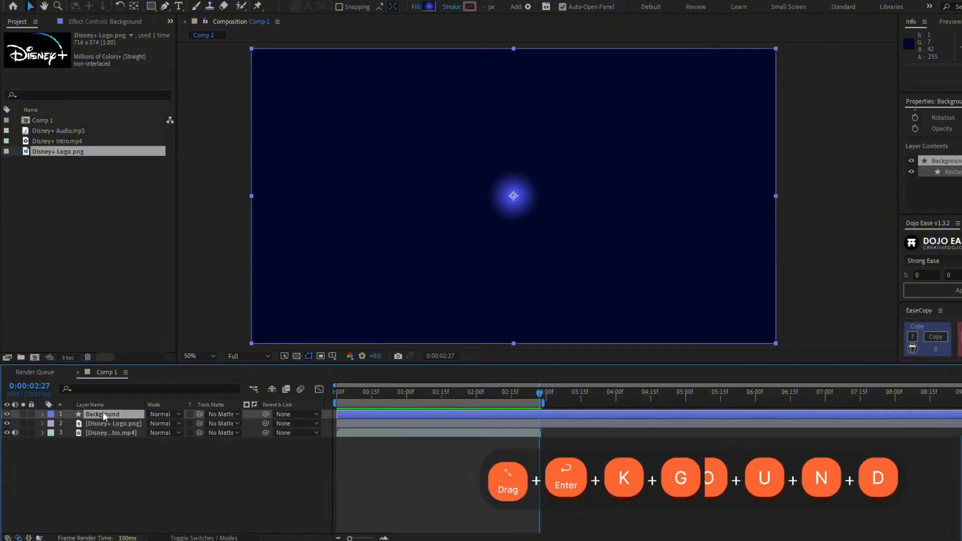
pyautogui.moveTo(105, 413); pyautogui.dragTo(110, 428)
# Step: Compare with the soloed intro video and stretch the Background's radial gradient from below the frame's lower edge to above its upper edge
pyautogui.click(94, 434)
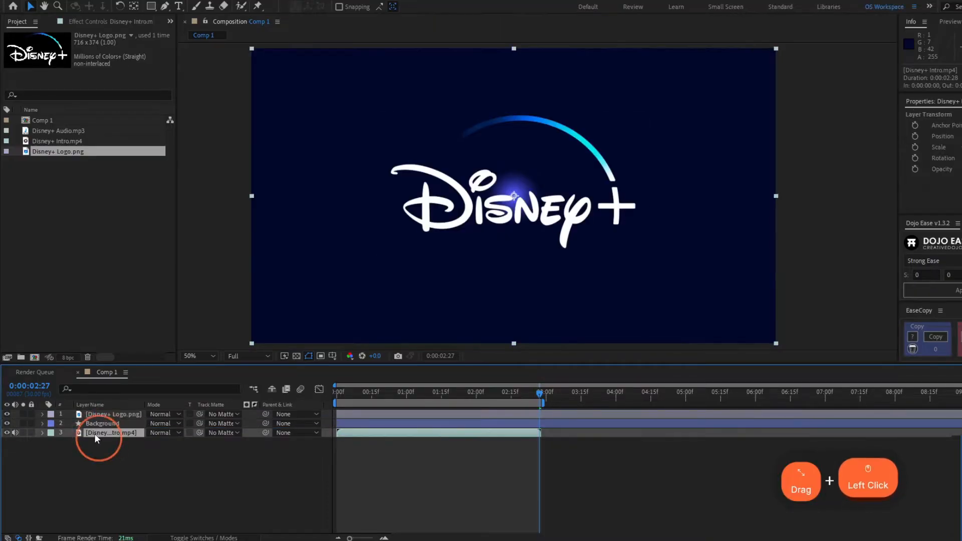
pyautogui.click(23, 432)
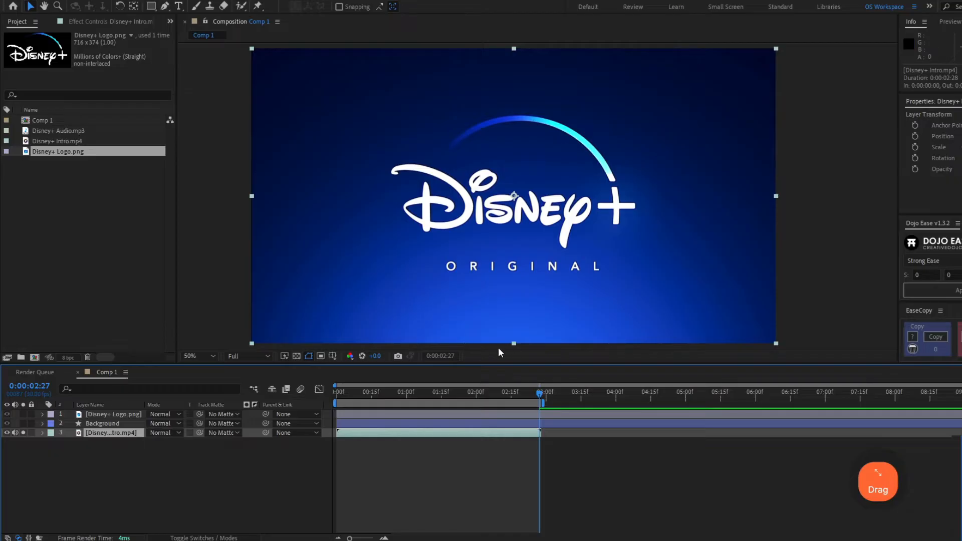
pyautogui.click(24, 433)
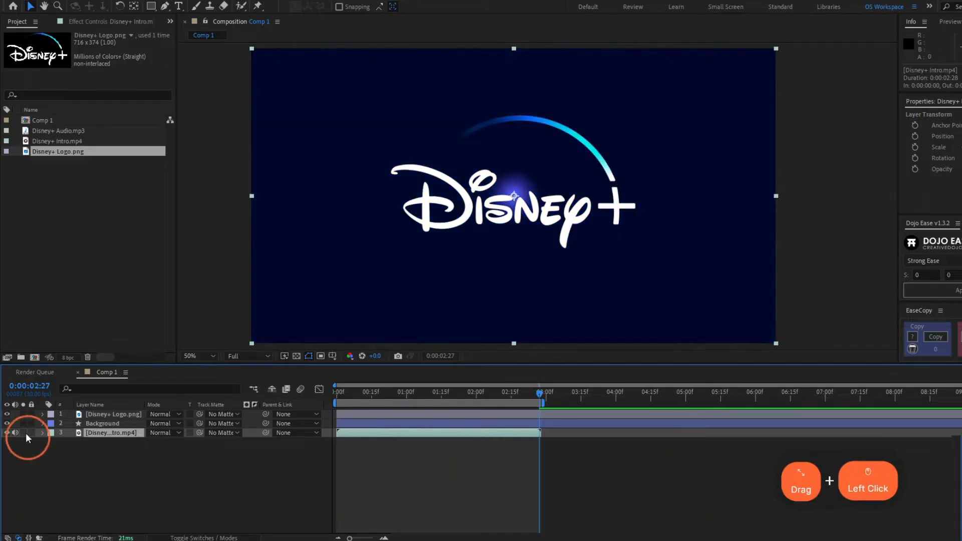
pyautogui.click(106, 416)
pyautogui.click(310, 330)
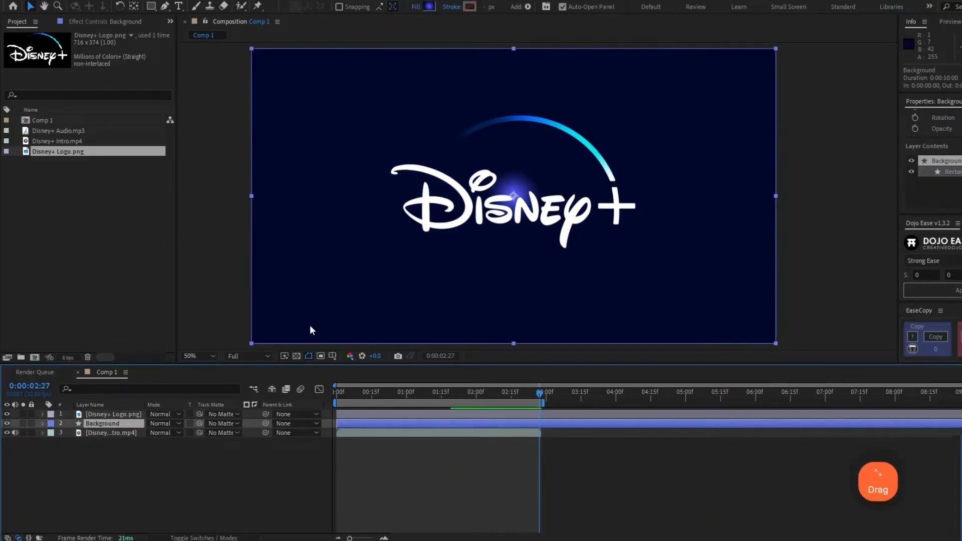
pyautogui.click(42, 424)
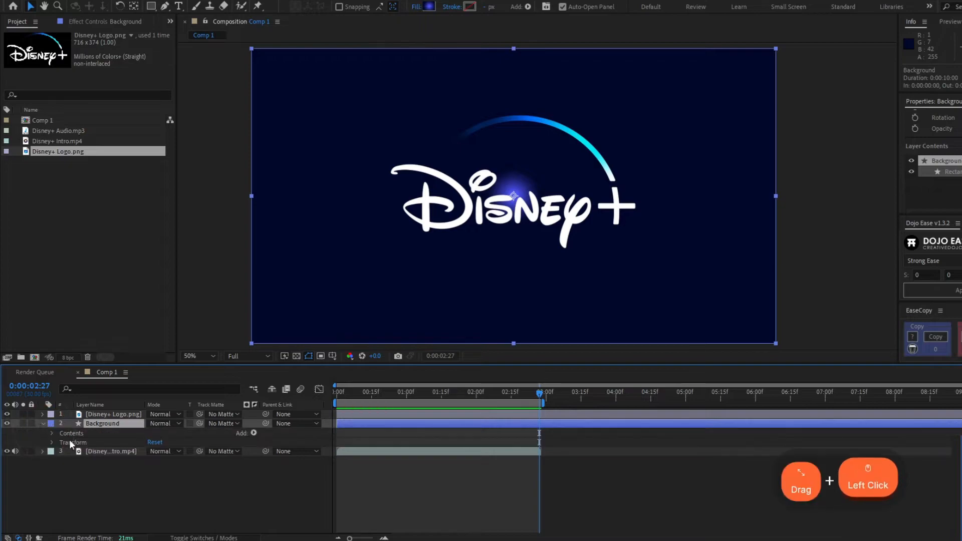
pyautogui.click(52, 434)
pyautogui.click(66, 444)
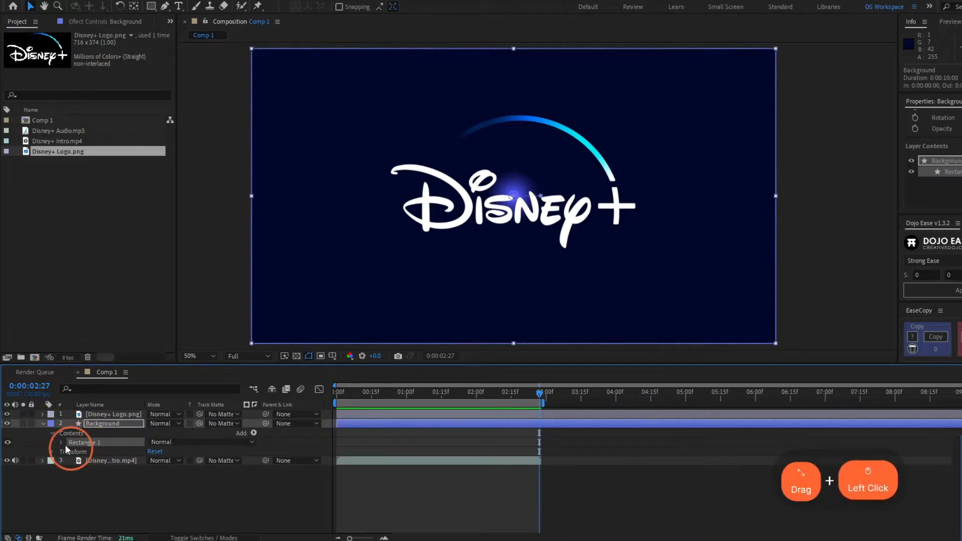
pyautogui.click(60, 443)
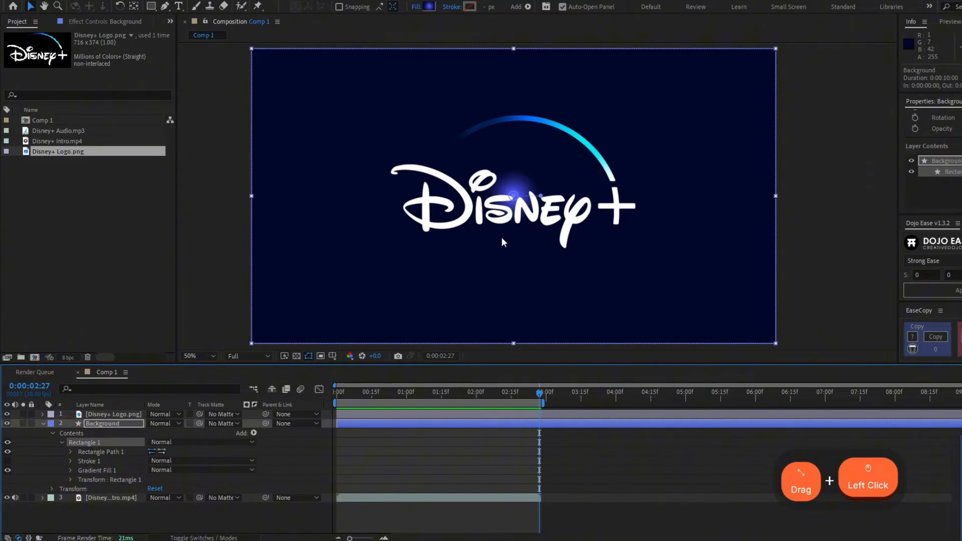
pyautogui.moveTo(542, 198); pyautogui.dragTo(516, 54)
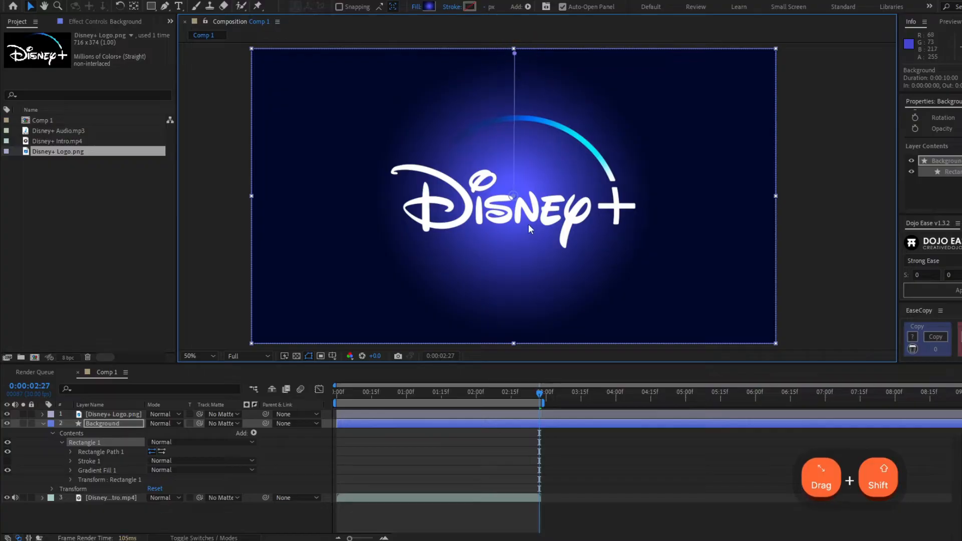
pyautogui.moveTo(513, 199); pyautogui.dragTo(516, 388)
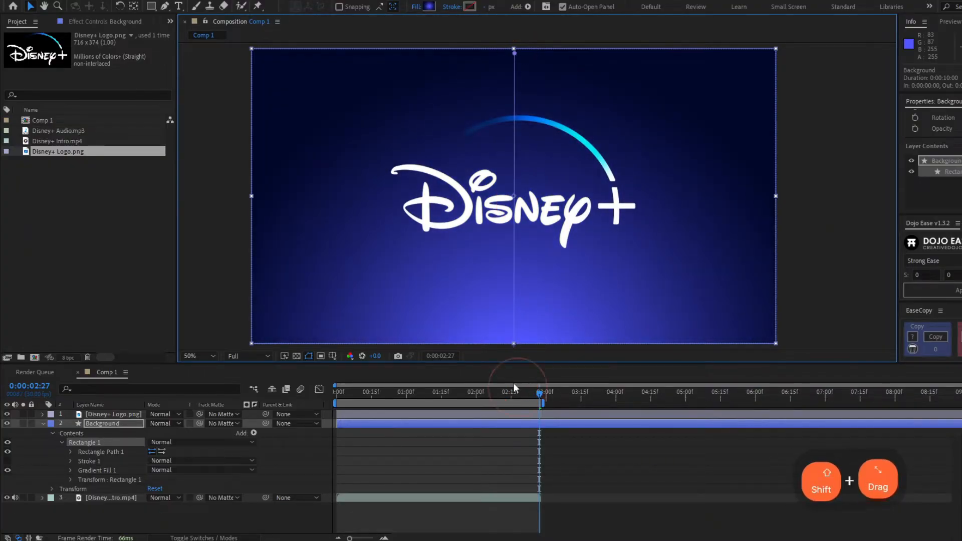
pyautogui.moveTo(514, 53); pyautogui.dragTo(516, 1)
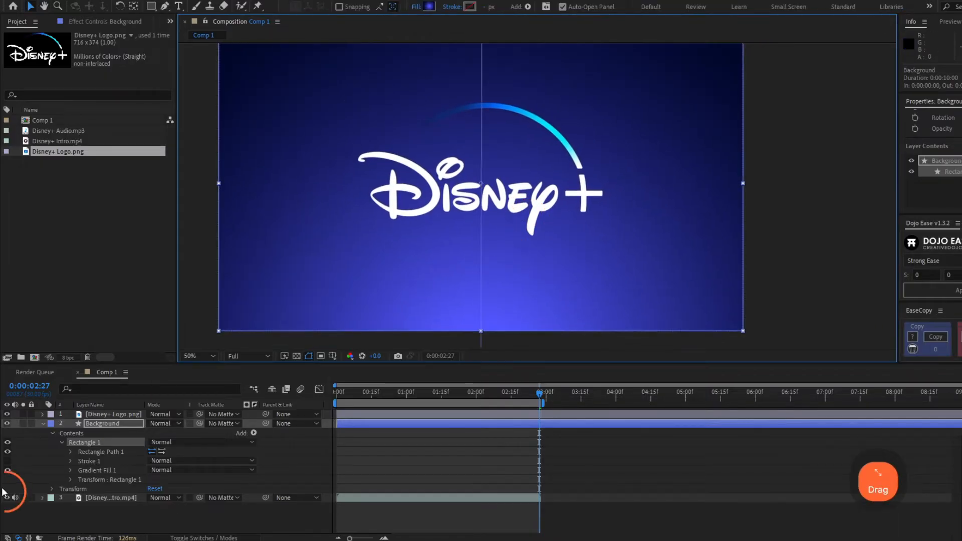
# Step: Check the gradient against the soloed intro video and pull its outer end point back down to darken the upper area
pyautogui.click(23, 498)
pyautogui.click(23, 498)
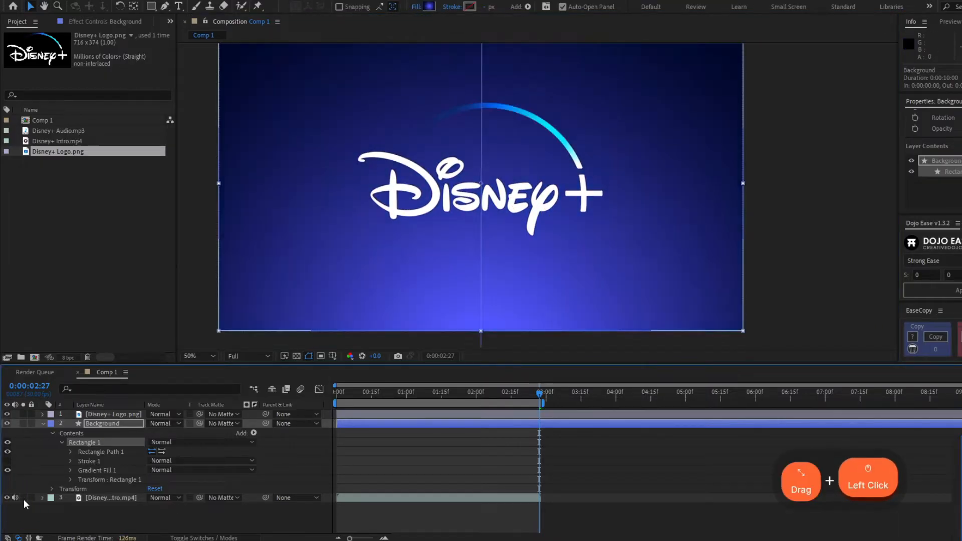
pyautogui.click(23, 498)
pyautogui.click(23, 498)
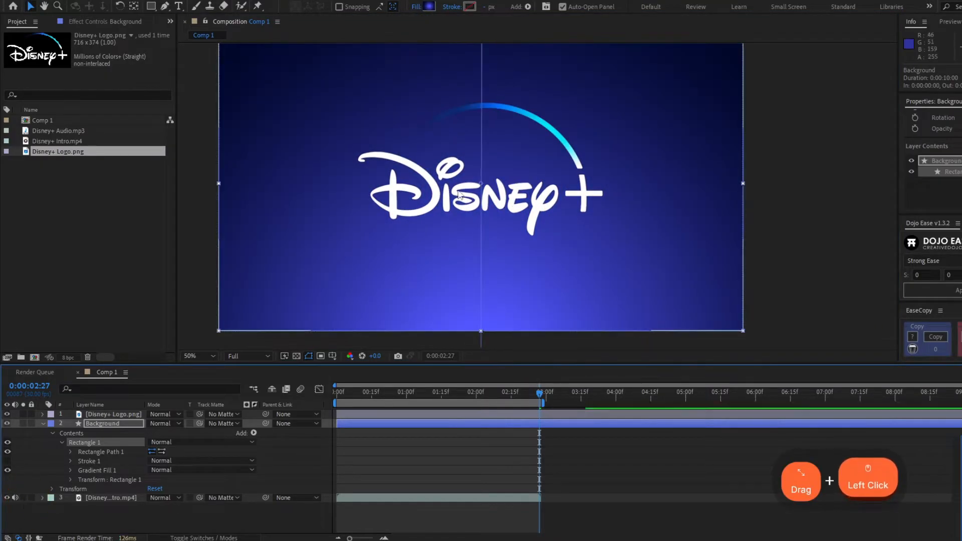
pyautogui.moveTo(469, 59); pyautogui.dragTo(461, 137)
pyautogui.moveTo(474, 49); pyautogui.dragTo(474, 81)
pyautogui.moveTo(482, 270); pyautogui.dragTo(469, 201)
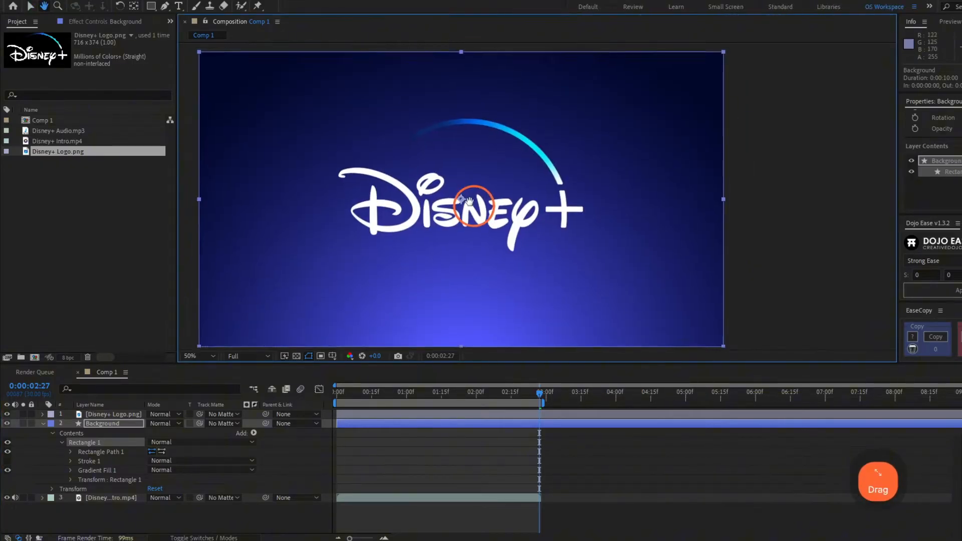
# Step: Compare with the intro video again and move the gradient's start point slightly lower beneath the frame
pyautogui.click(22, 498)
pyautogui.click(22, 498)
pyautogui.click(22, 499)
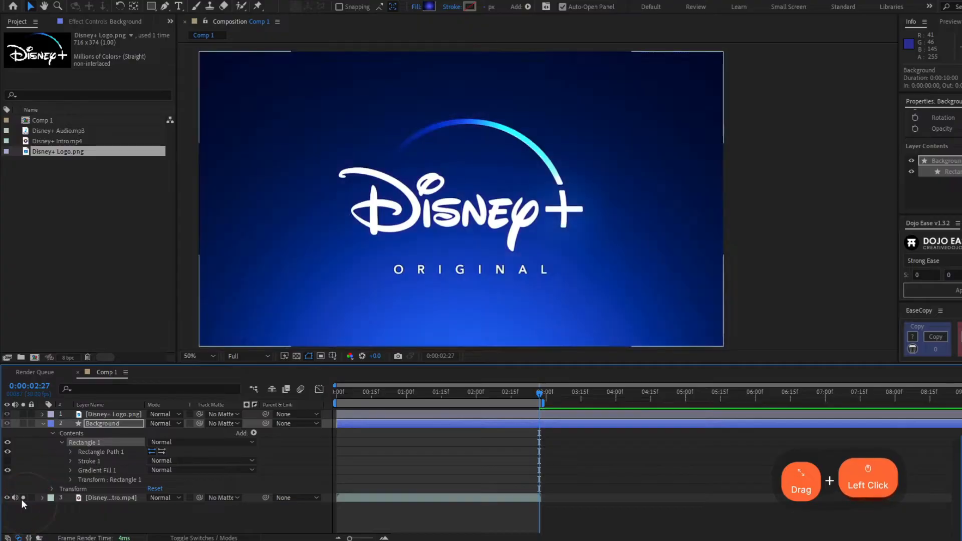
pyautogui.click(23, 499)
pyautogui.moveTo(509, 245); pyautogui.dragTo(509, 158)
pyautogui.moveTo(461, 299)
pyautogui.mouseDown()
pyautogui.moveTo(456, 326)
pyautogui.moveTo(461, 313)
pyautogui.mouseUp()
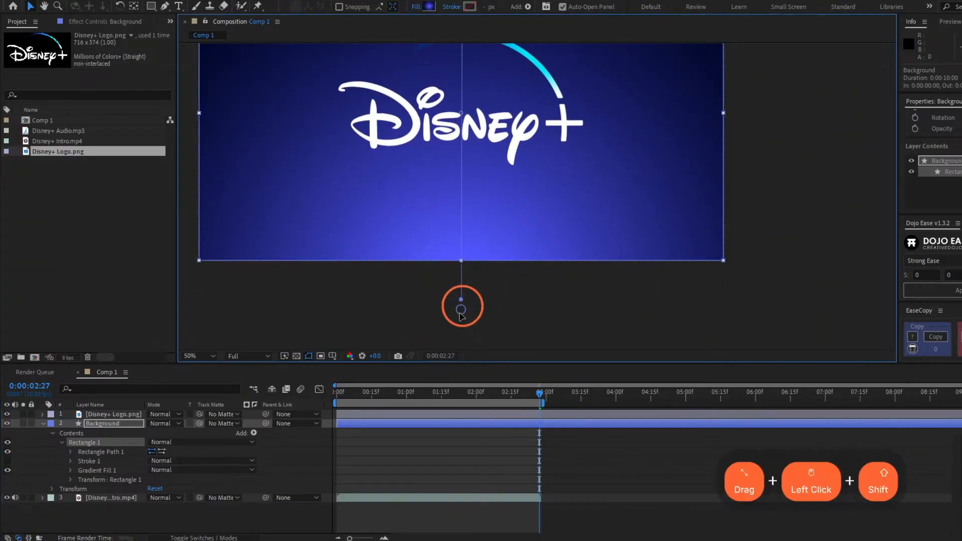
pyautogui.hotkey('shift', '/')
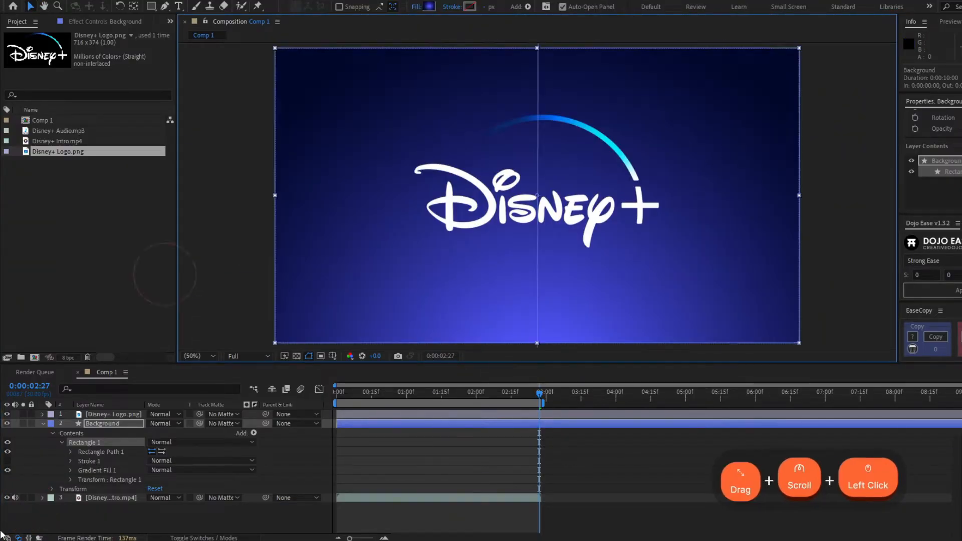
# Step: Toggle the intro video layer's solo state to compare the adjusted Background gradient with the original
pyautogui.click(22, 498)
pyautogui.click(23, 498)
pyautogui.click(23, 498)
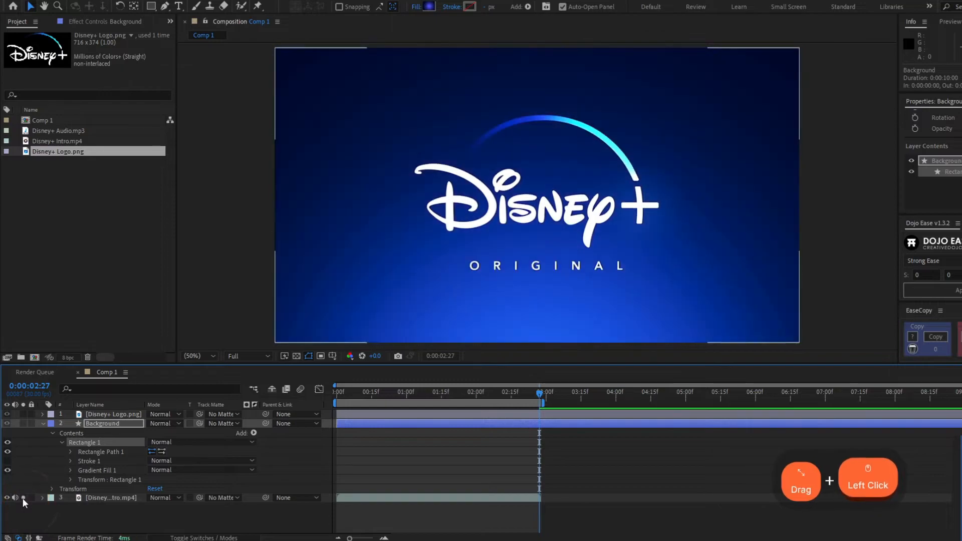
pyautogui.click(22, 498)
pyautogui.click(23, 498)
pyautogui.click(23, 498)
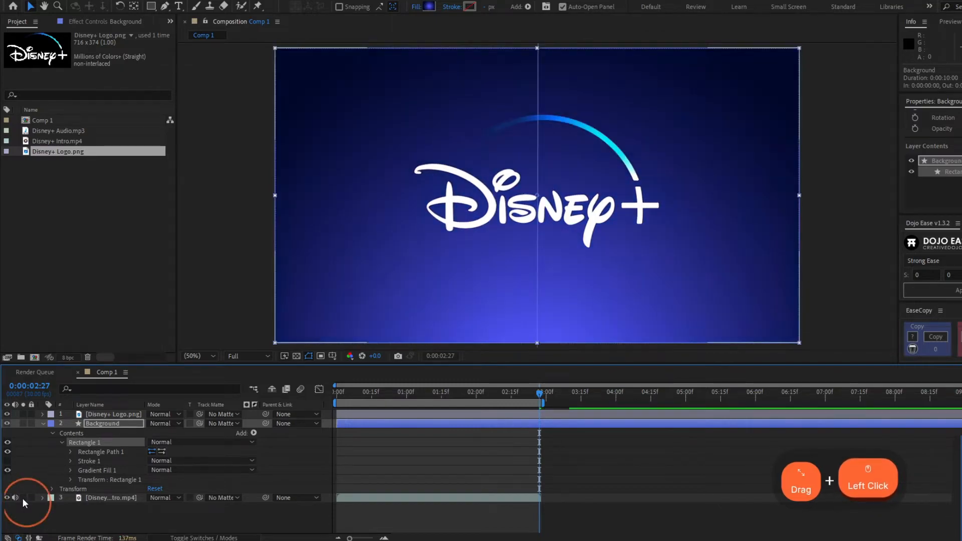
pyautogui.click(429, 6)
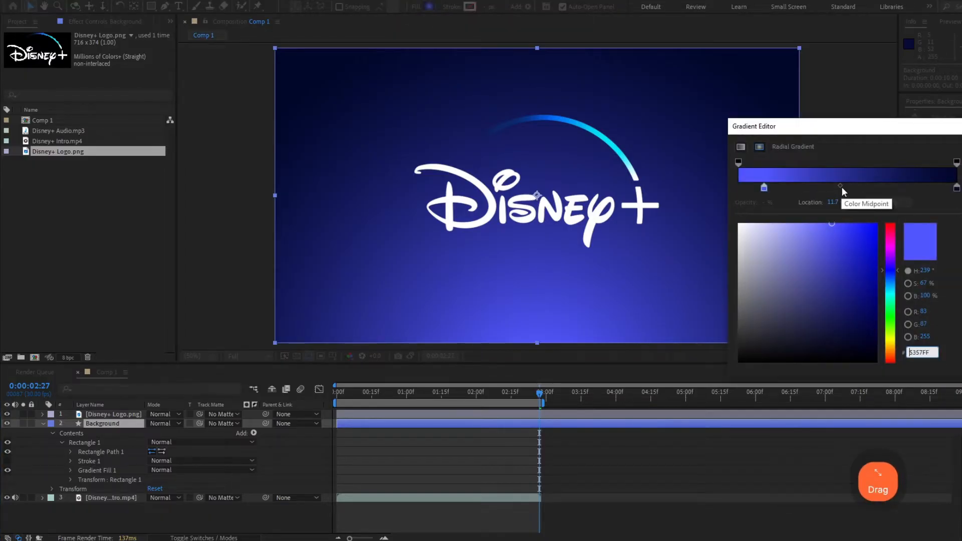
pyautogui.moveTo(841, 186); pyautogui.dragTo(913, 171)
pyautogui.press('Escape')
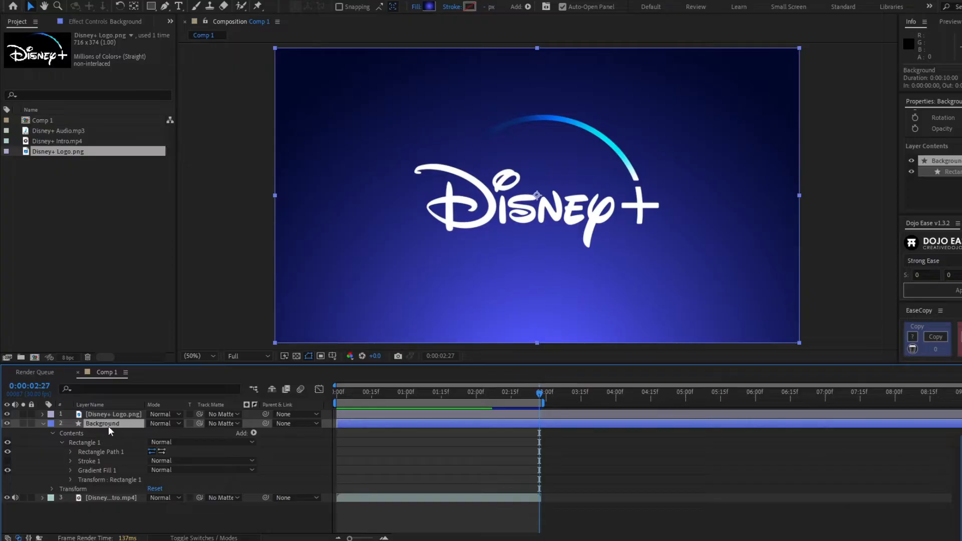
# Step: Collapse the Background layer's properties, solo the intro video layer and examine its ORIGINAL lettering up close
pyautogui.press('u')
pyautogui.click(23, 432)
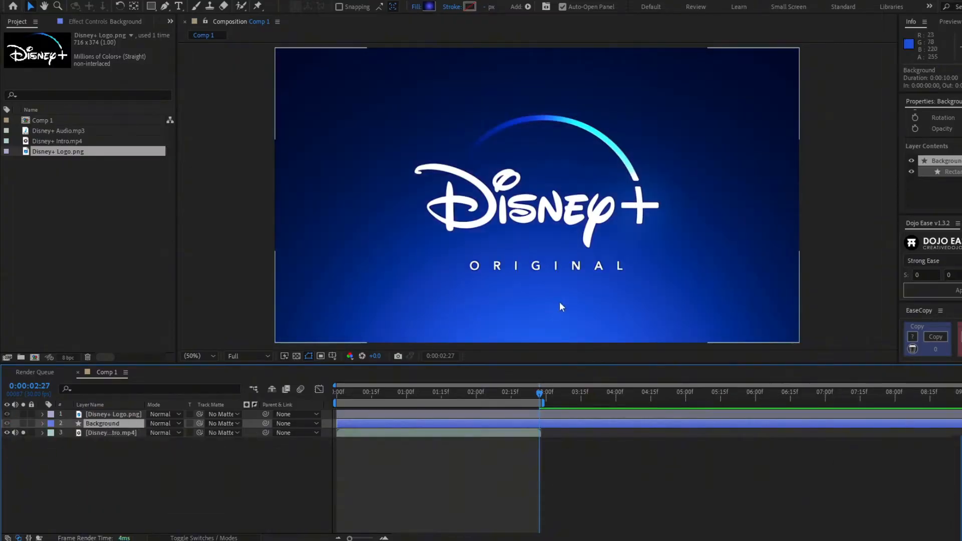
pyautogui.scroll(2, 565, 267)
pyautogui.moveTo(576, 281); pyautogui.dragTo(532, 239)
pyautogui.scroll(1, 527, 235)
pyautogui.scroll(-1, 522, 231)
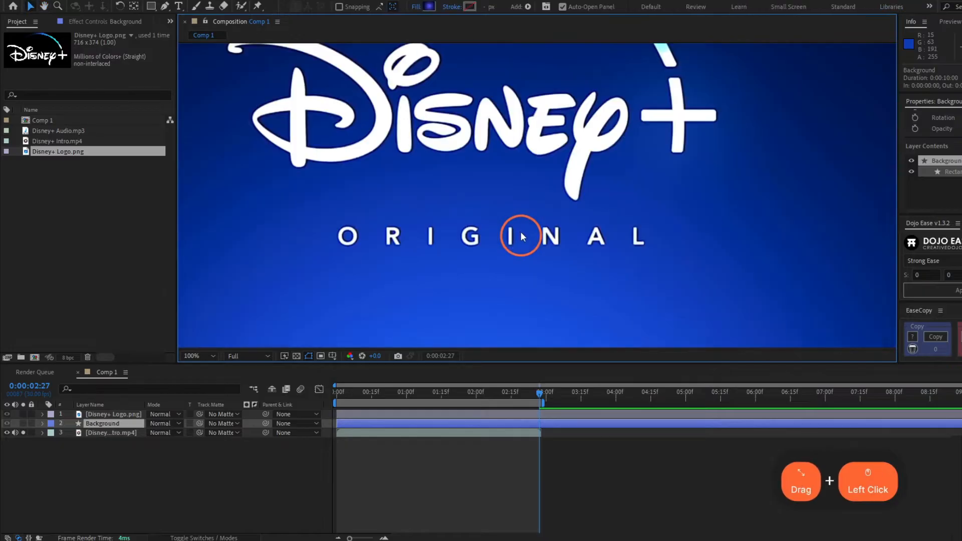
# Step: At 0:00:01:10, add a text layer reading ORIGINAL beneath the Disney logo
pyautogui.click(430, 394)
pyautogui.click(432, 417)
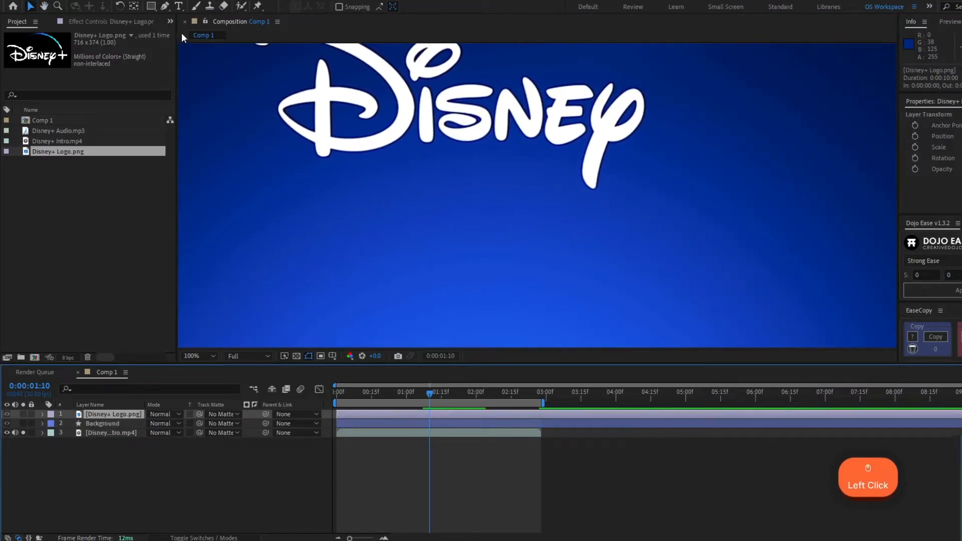
pyautogui.click(179, 6)
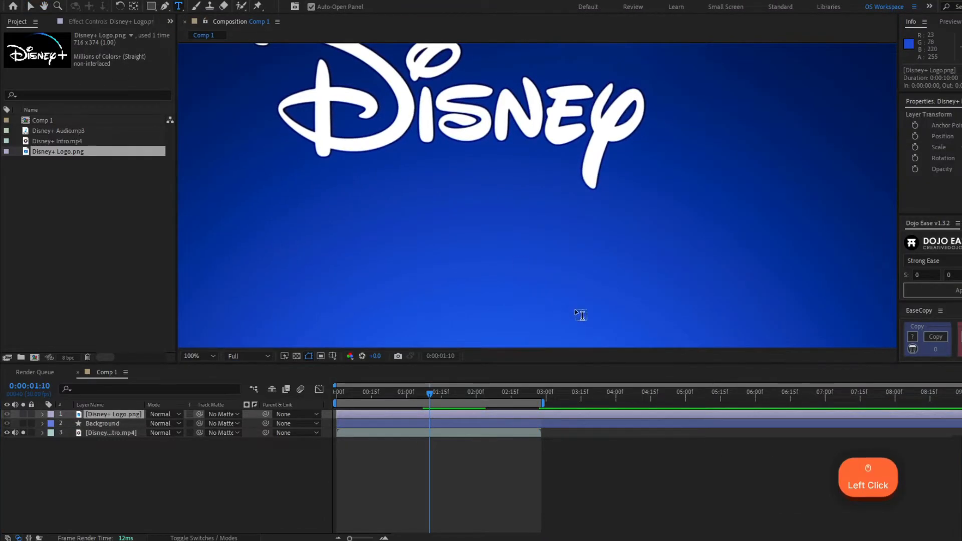
pyautogui.click(440, 232)
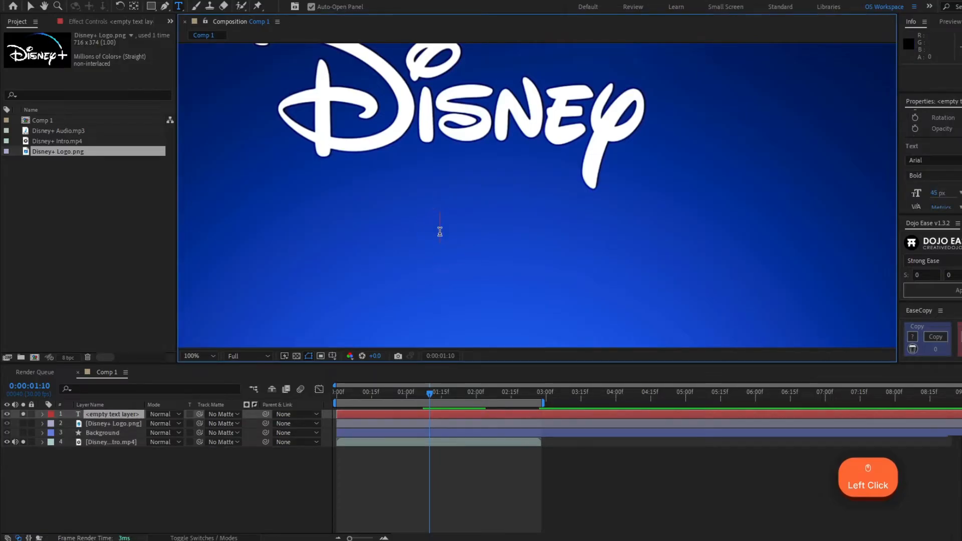
pyautogui.press('capslock')
pyautogui.write('ORIGINAL')
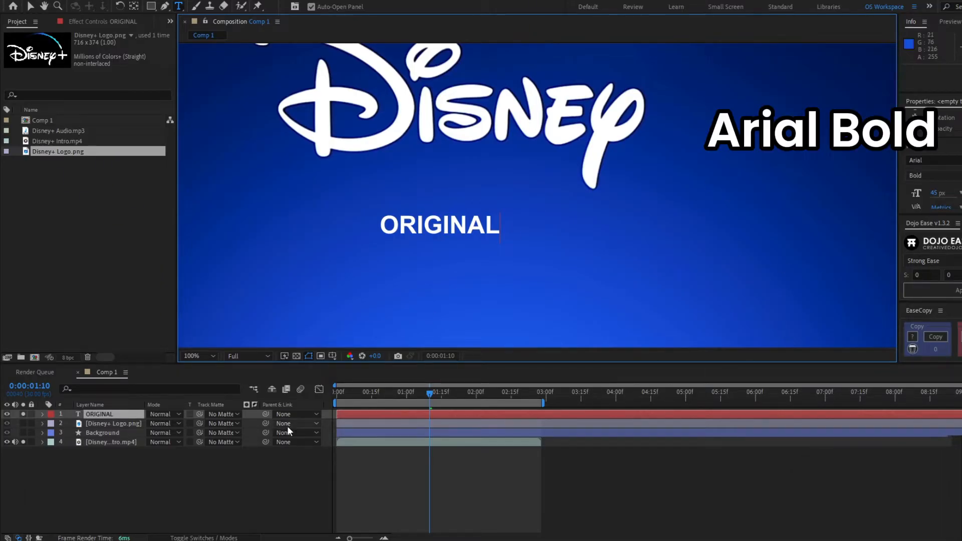
# Step: At 0:00:02:27, move the ORIGINAL text over the reference lettering, to position 902, 817
pyautogui.keyDown('shift'); pyautogui.click(543, 404); pyautogui.keyUp('shift')
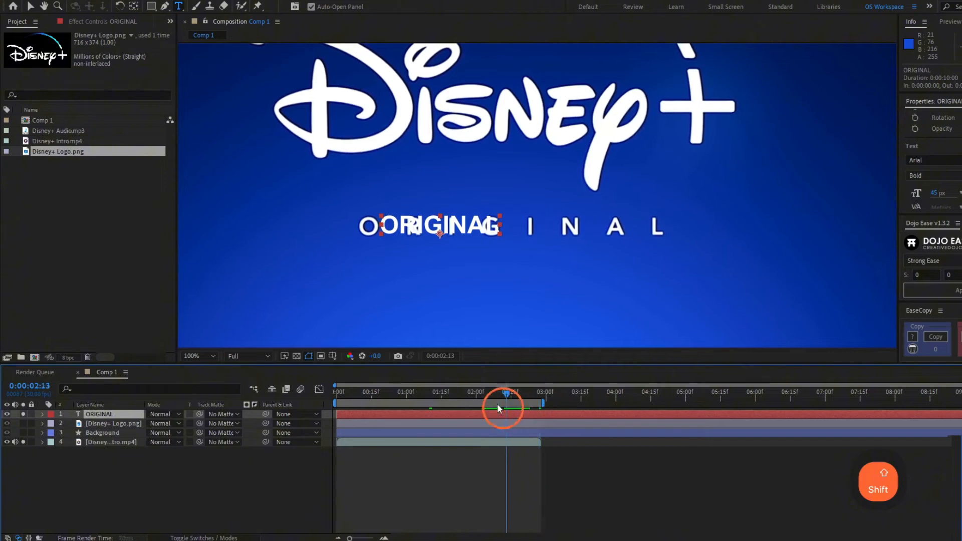
pyautogui.press('v')
pyautogui.moveTo(469, 228); pyautogui.dragTo(511, 215)
pyautogui.scroll(2, 489, 232)
pyautogui.scroll(-1, 497, 238)
pyautogui.scroll(1, 509, 214)
# Step: Toggle the ORIGINAL text's solo state and play the intro video to examine how the reference lettering spreads out
pyautogui.click(22, 414)
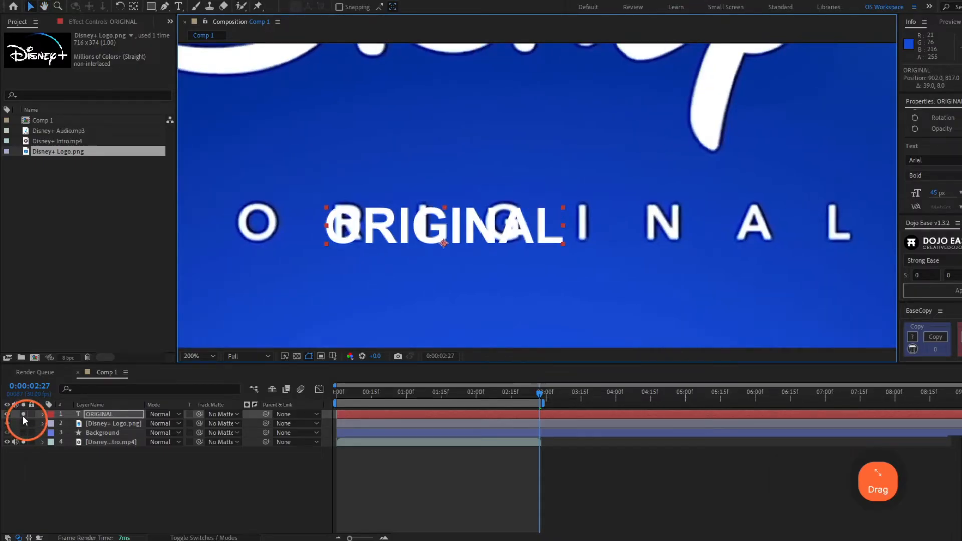
pyautogui.click(23, 416)
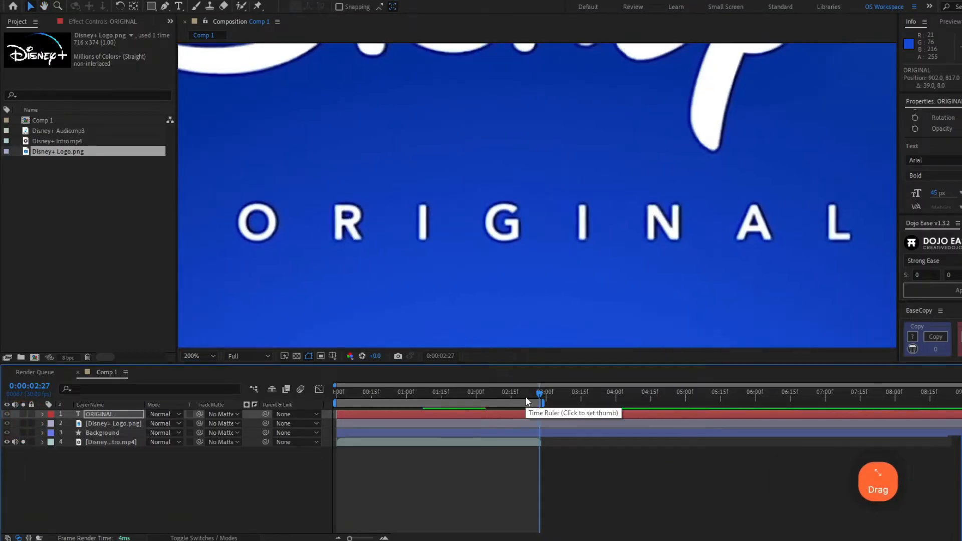
pyautogui.moveTo(516, 394); pyautogui.dragTo(477, 393)
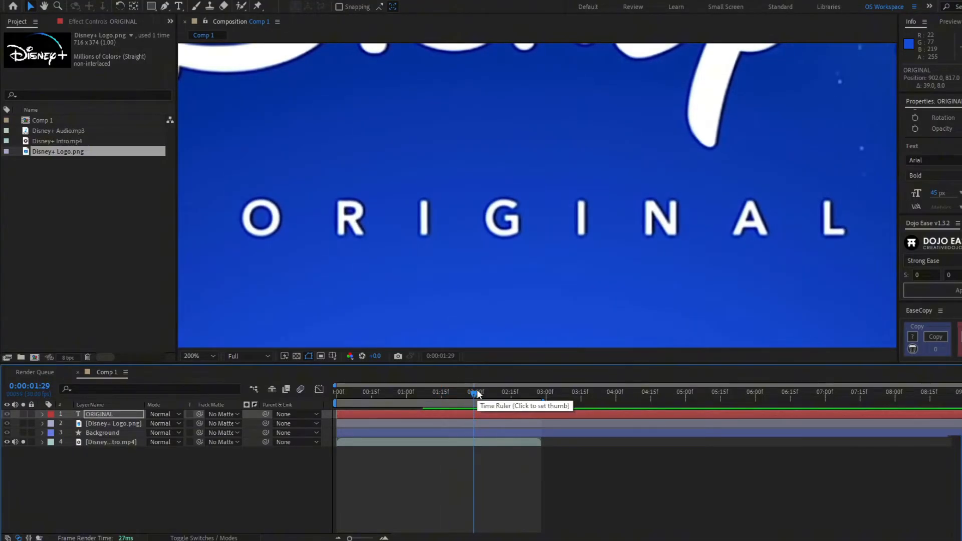
pyautogui.press('space')
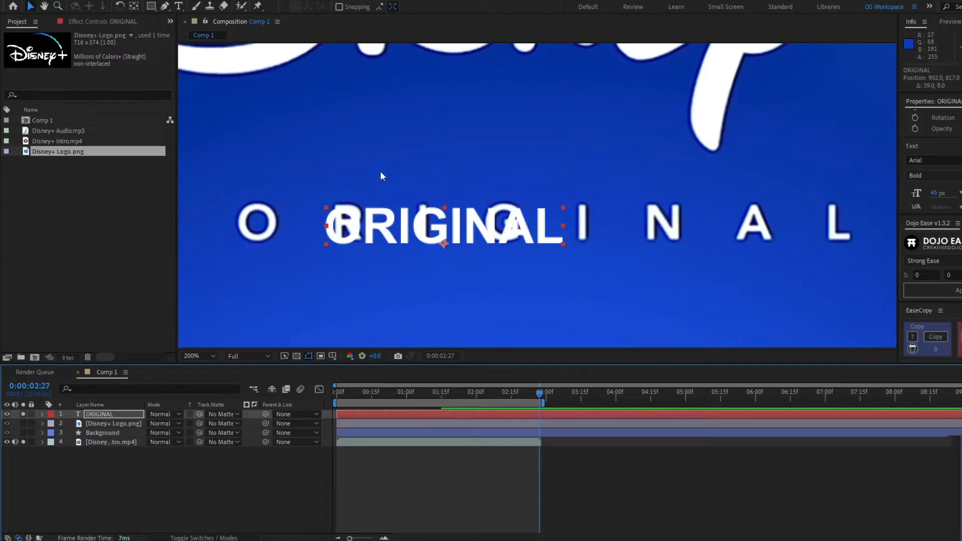
# Step: Add a Tracking animator to the ORIGINAL text and set its Tracking Amount to 46
pyautogui.click(42, 415)
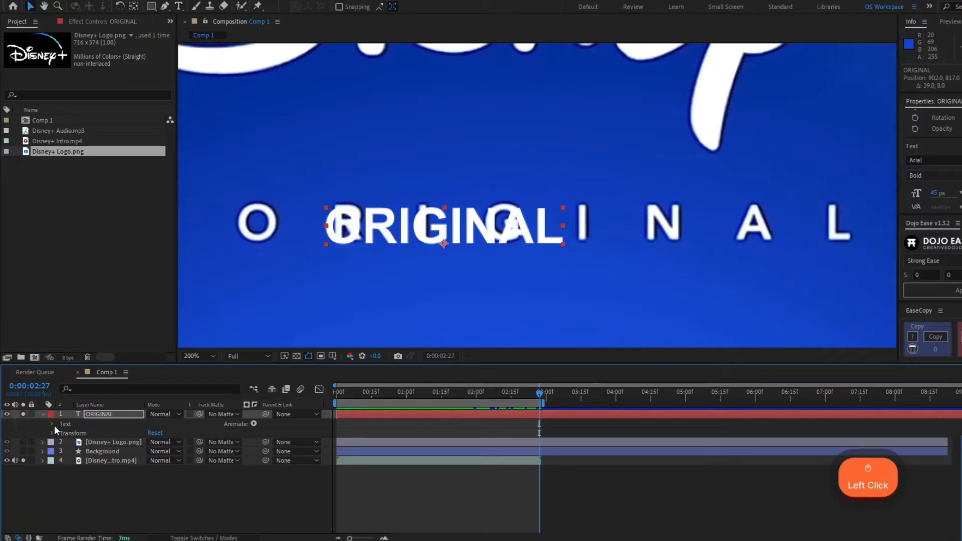
pyautogui.click(253, 425)
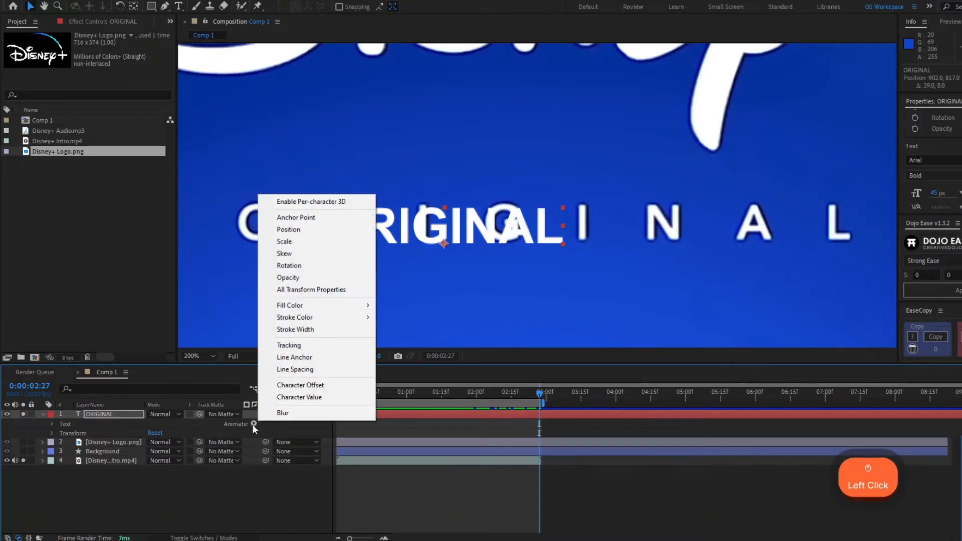
pyautogui.click(288, 345)
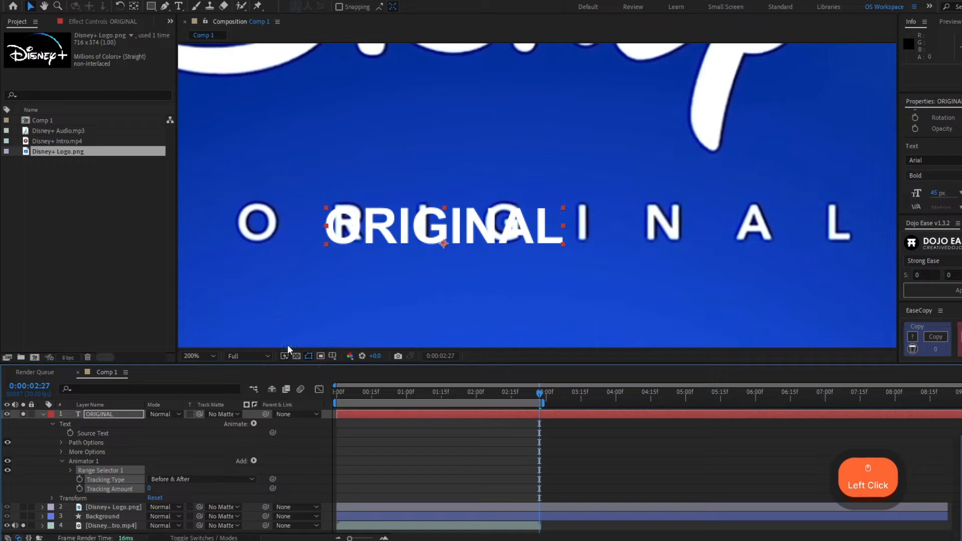
pyautogui.click(150, 489)
pyautogui.moveTo(150, 489); pyautogui.dragTo(179, 490)
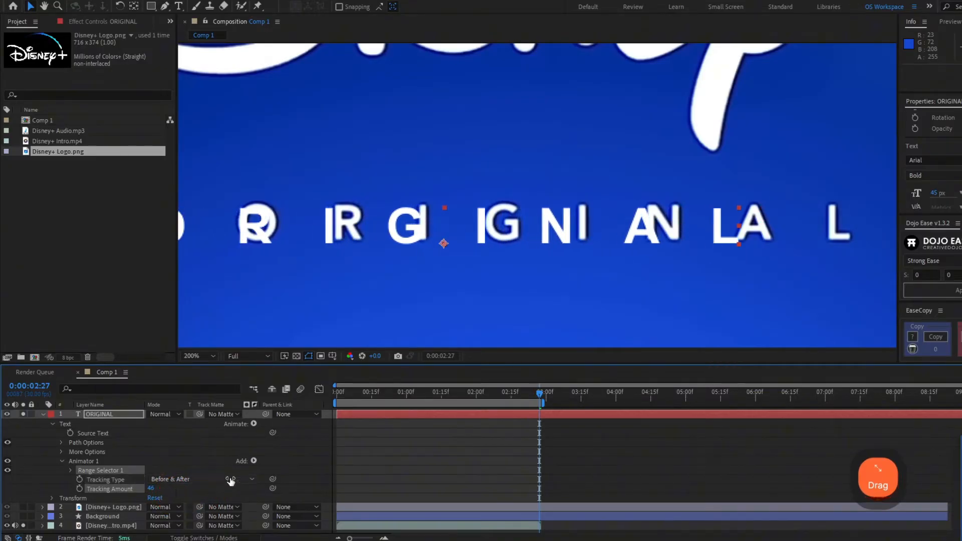
# Step: Keyframe the Tracking Amount and shift that keyframe back to about 0:00:01:25, where the reference letters finish spreading
pyautogui.click(79, 489)
pyautogui.moveTo(465, 404); pyautogui.dragTo(474, 403)
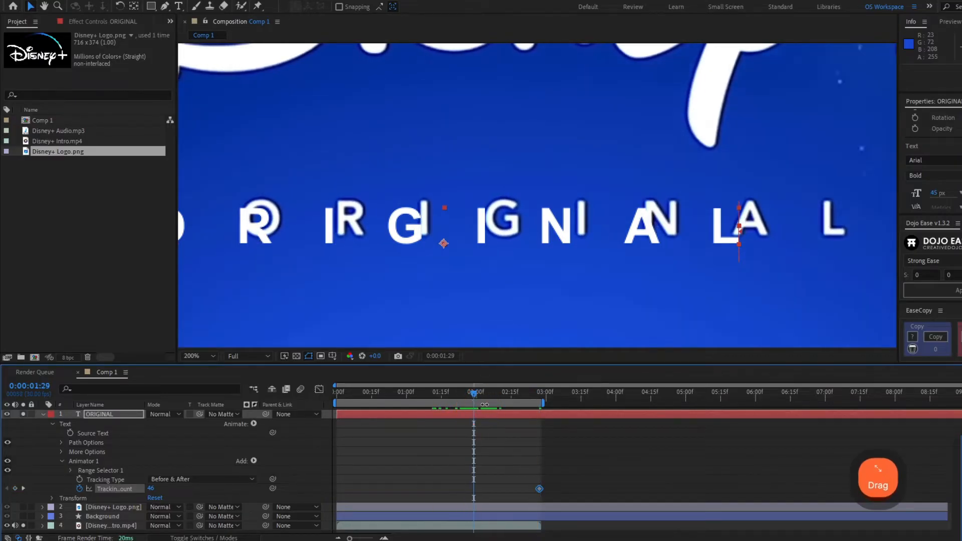
pyautogui.moveTo(539, 489); pyautogui.dragTo(474, 489)
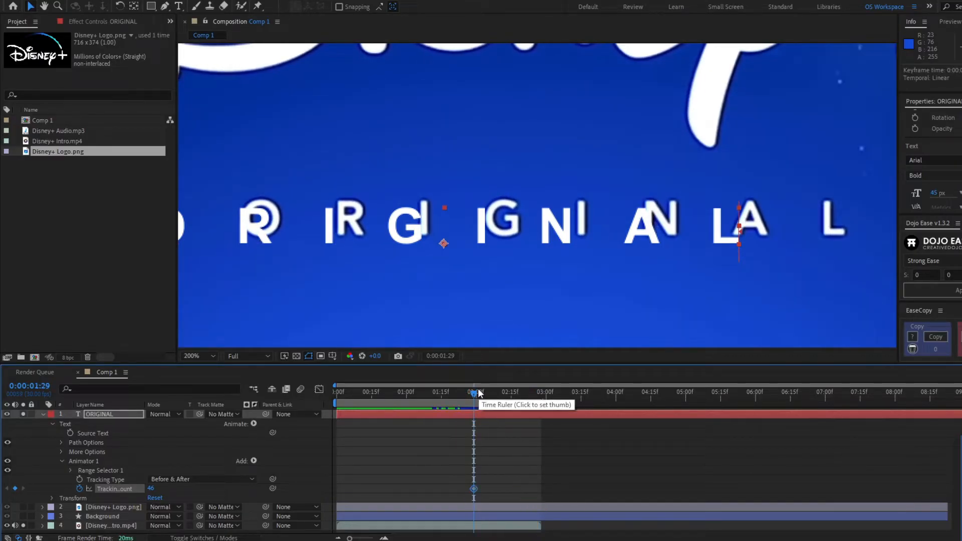
# Step: At 0:00:01:16, keyframe the Tracking Amount at -23 to collapse the ORIGINAL letters together
pyautogui.moveTo(478, 394); pyautogui.dragTo(444, 400)
pyautogui.click(155, 488)
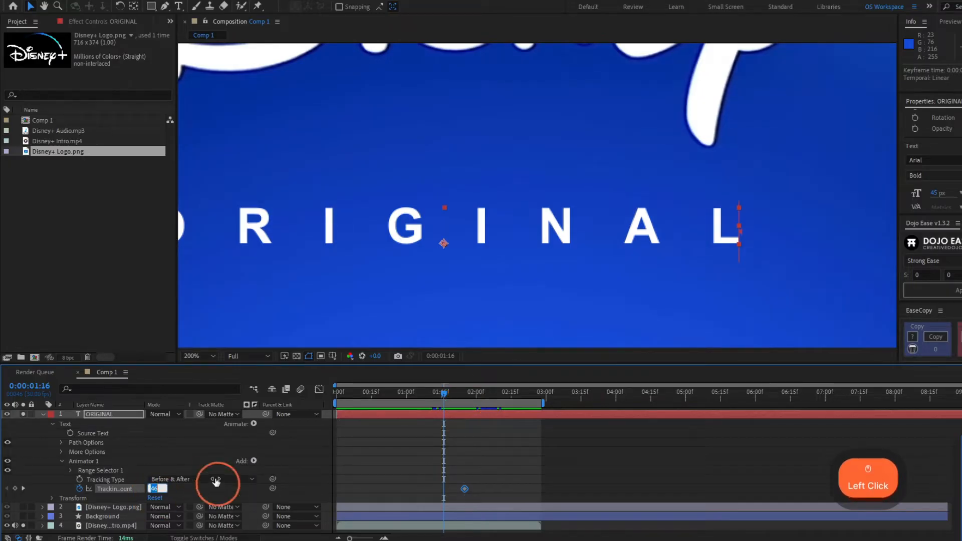
pyautogui.write('0')
pyautogui.press('Return')
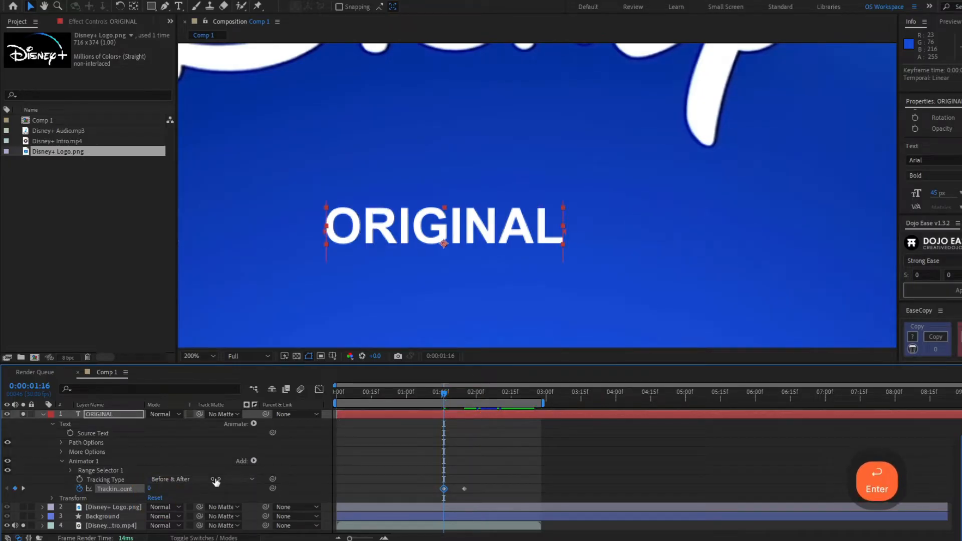
pyautogui.moveTo(151, 489); pyautogui.dragTo(139, 489)
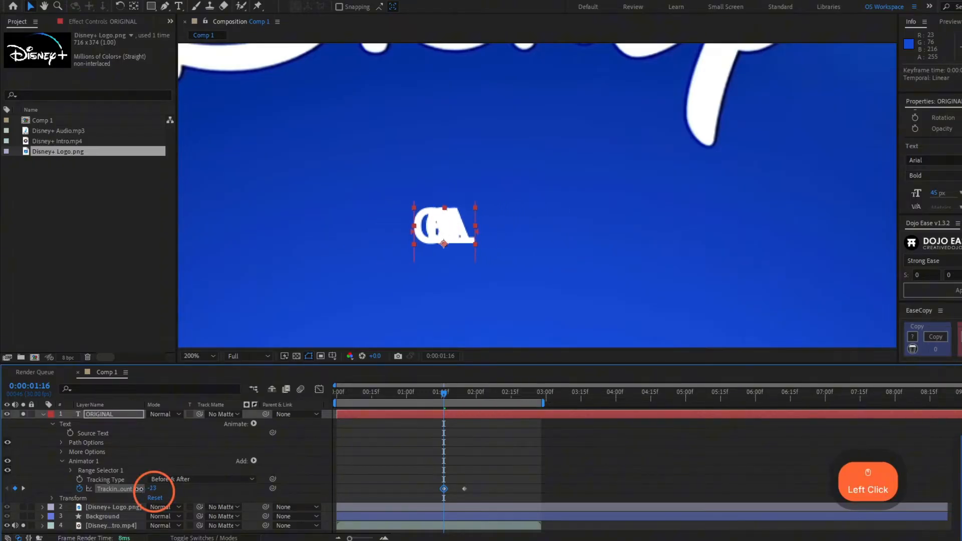
pyautogui.click(446, 452)
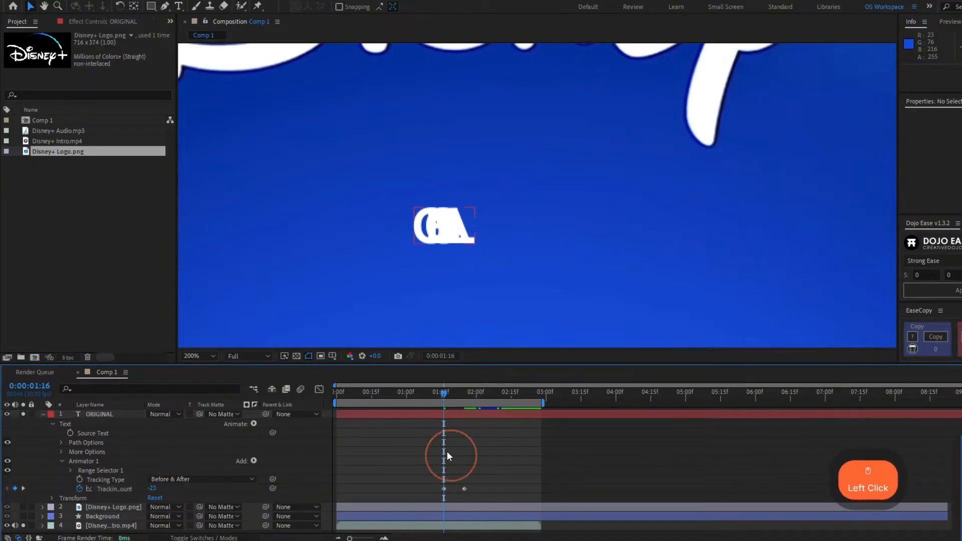
# Step: Add a Position keyframe to the ORIGINAL text at 0:00:01:16 and show all its keyframed properties
pyautogui.moveTo(444, 393)
pyautogui.mouseDown()
pyautogui.moveTo(459, 393)
pyautogui.moveTo(443, 394)
pyautogui.mouseUp()
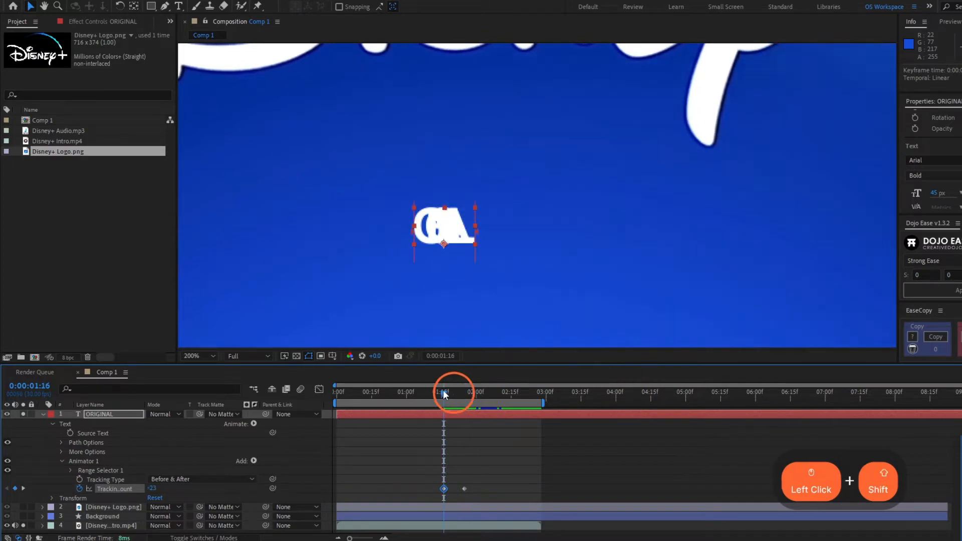
pyautogui.press('p')
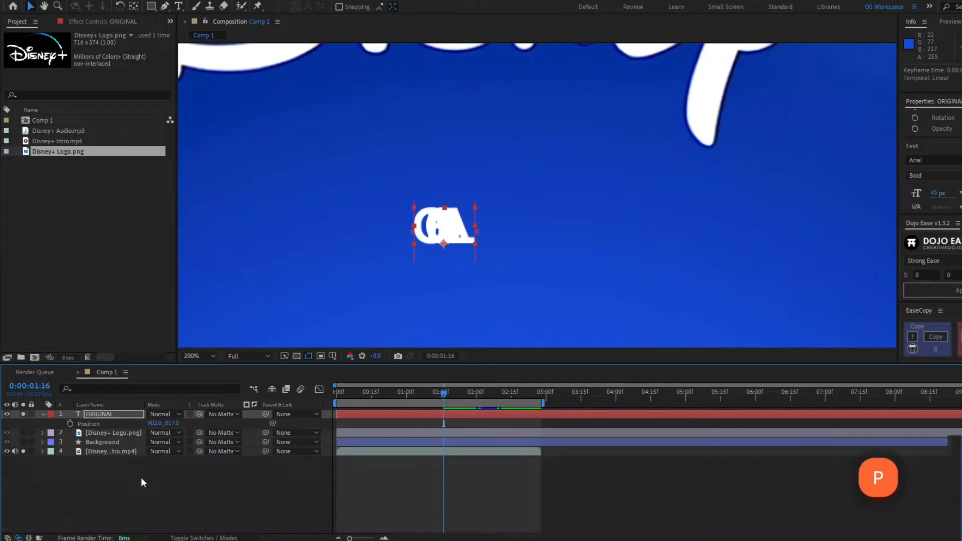
pyautogui.click(71, 425)
pyautogui.press('u')
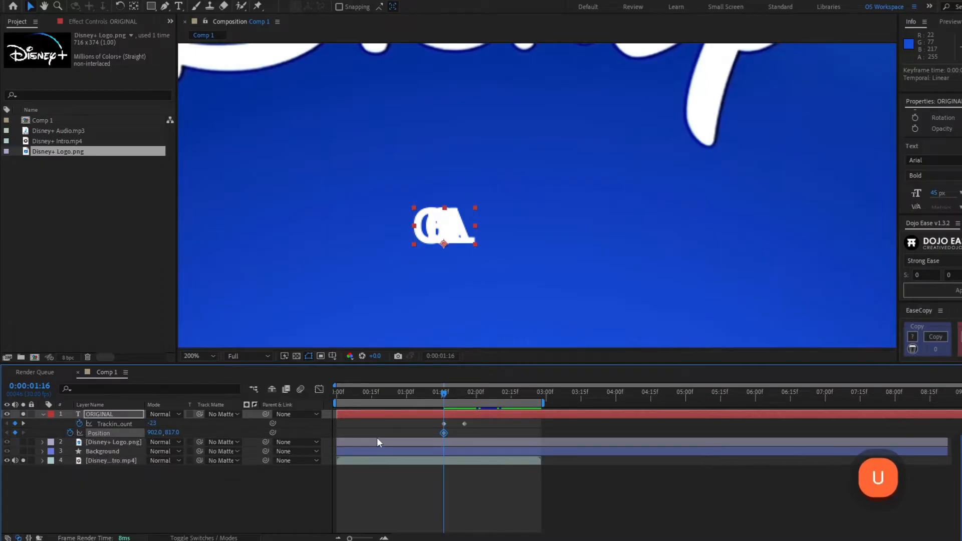
# Step: At 0:00:01:17, align the ORIGINAL text with the faint reference lettering at about 774.5, 808.8, and place its Position keyframe at 0:00:01:16
pyautogui.press('.')
pyautogui.moveTo(443, 394); pyautogui.dragTo(446, 401)
pyautogui.moveTo(443, 434); pyautogui.dragTo(449, 436)
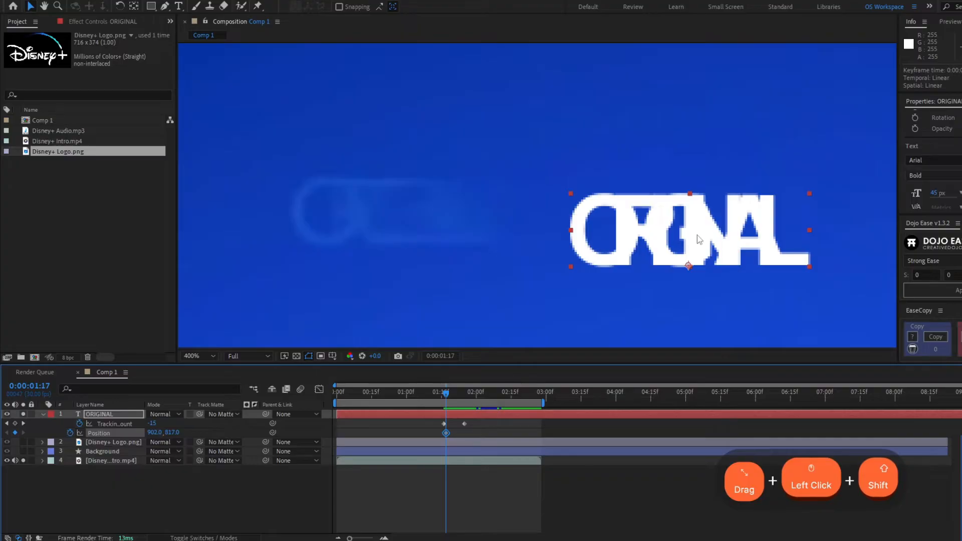
pyautogui.moveTo(700, 239); pyautogui.dragTo(541, 223)
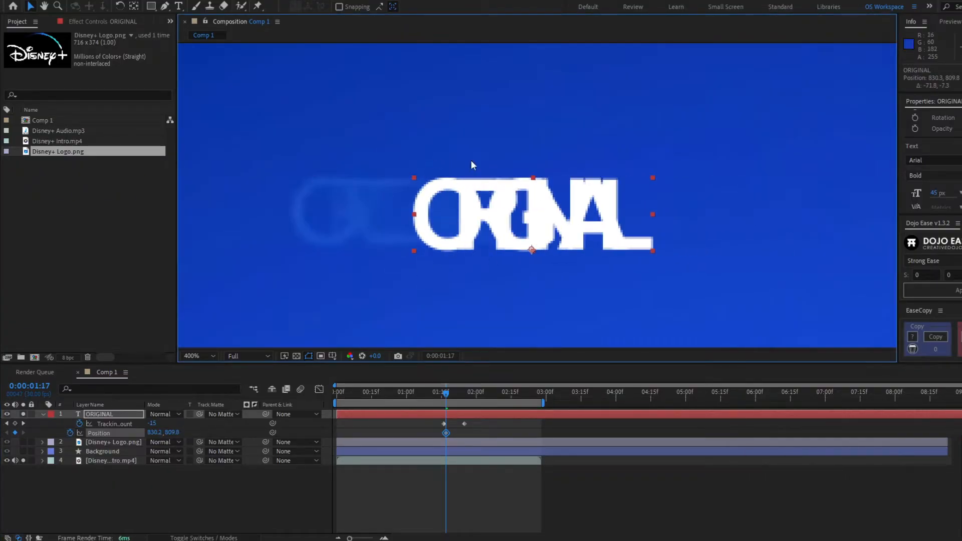
pyautogui.moveTo(469, 212); pyautogui.dragTo(366, 216)
pyautogui.moveTo(453, 255); pyautogui.dragTo(544, 301)
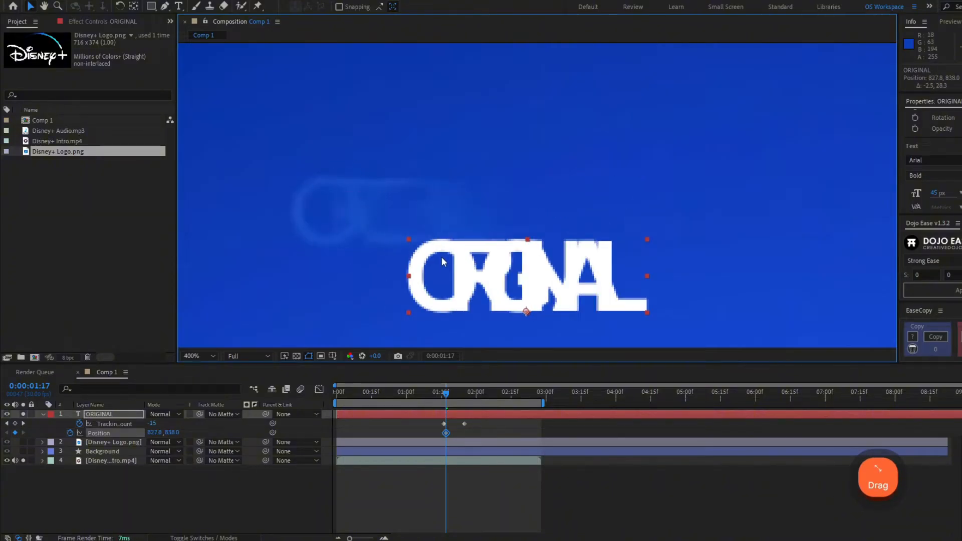
pyautogui.moveTo(443, 261); pyautogui.dragTo(325, 196)
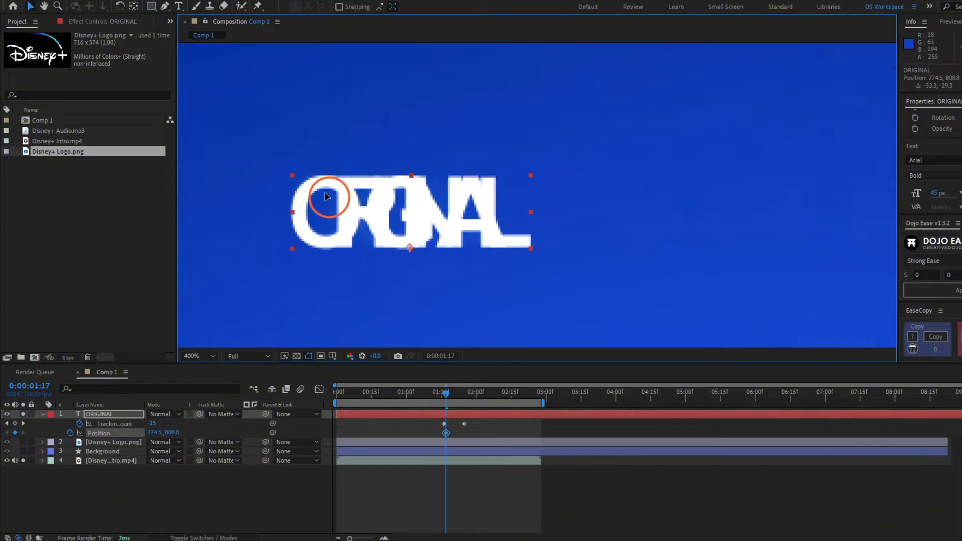
pyautogui.keyDown('shift'); pyautogui.click(445, 433); pyautogui.keyUp('shift')
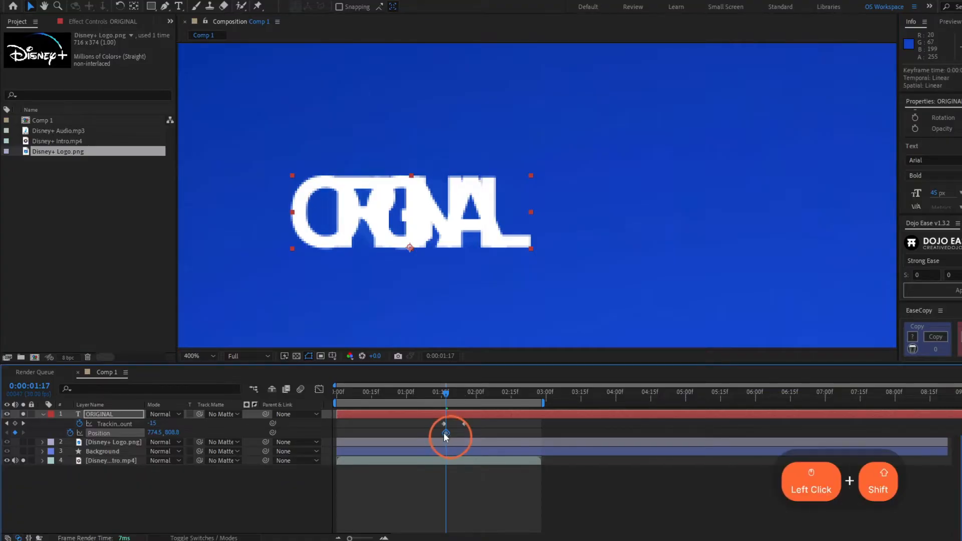
# Step: At 0:00:01:25, move the ORIGINAL text horizontally to about 988, 809 so its first letters match the reference
pyautogui.click(448, 396)
pyautogui.moveTo(447, 396); pyautogui.dragTo(466, 396)
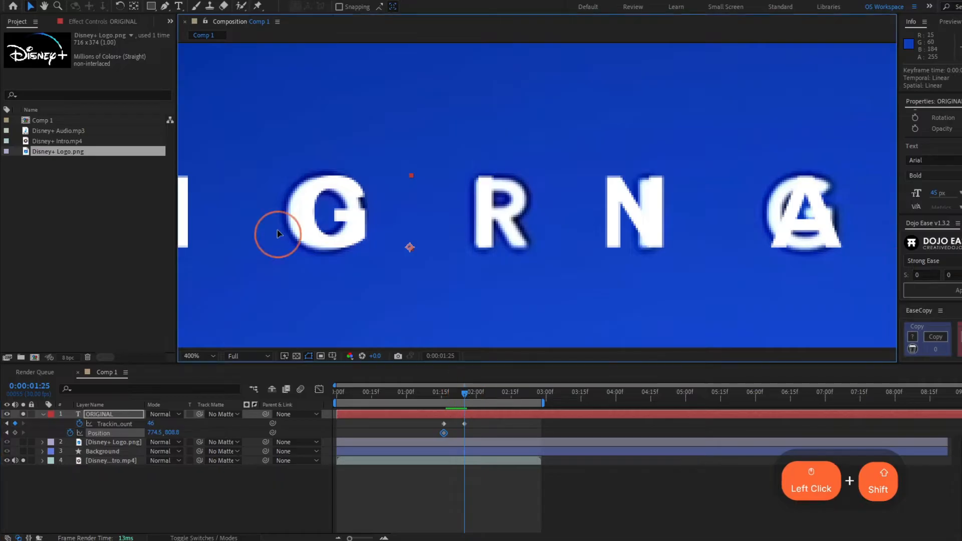
pyautogui.moveTo(306, 235); pyautogui.dragTo(745, 238)
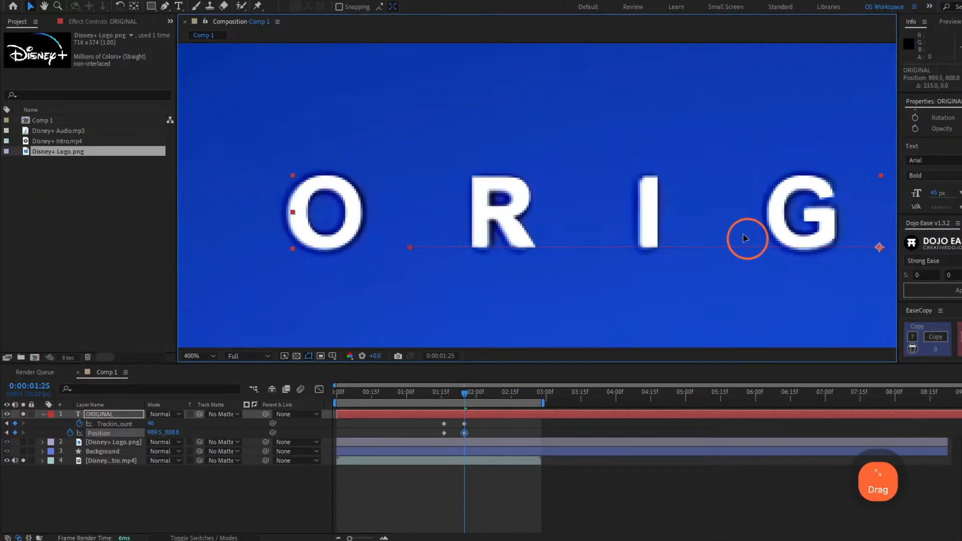
pyautogui.click(480, 432)
# Step: Compare the last letters with the reference and set the Tracking Amount at 0:00:01:25 to 48
pyautogui.scroll(-2, 592, 256)
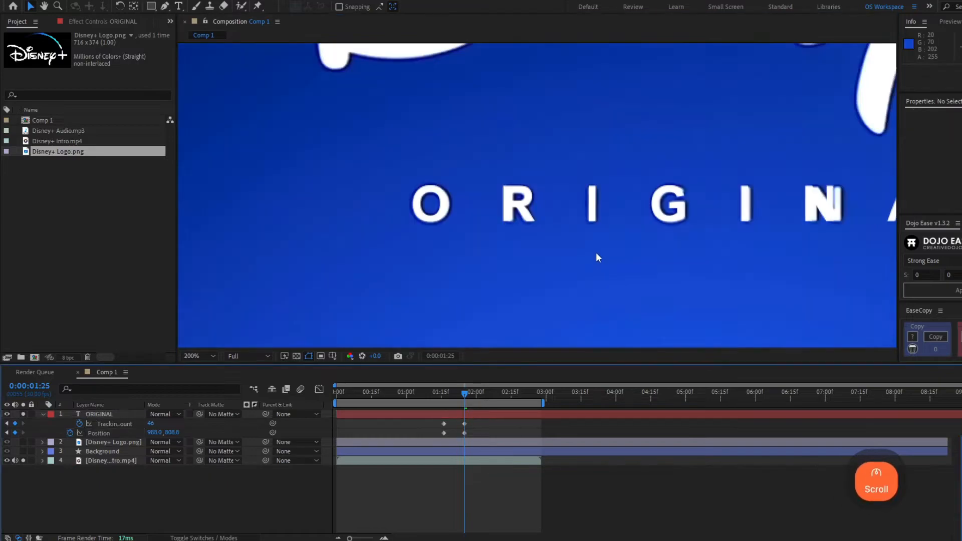
pyautogui.moveTo(597, 257); pyautogui.dragTo(400, 269)
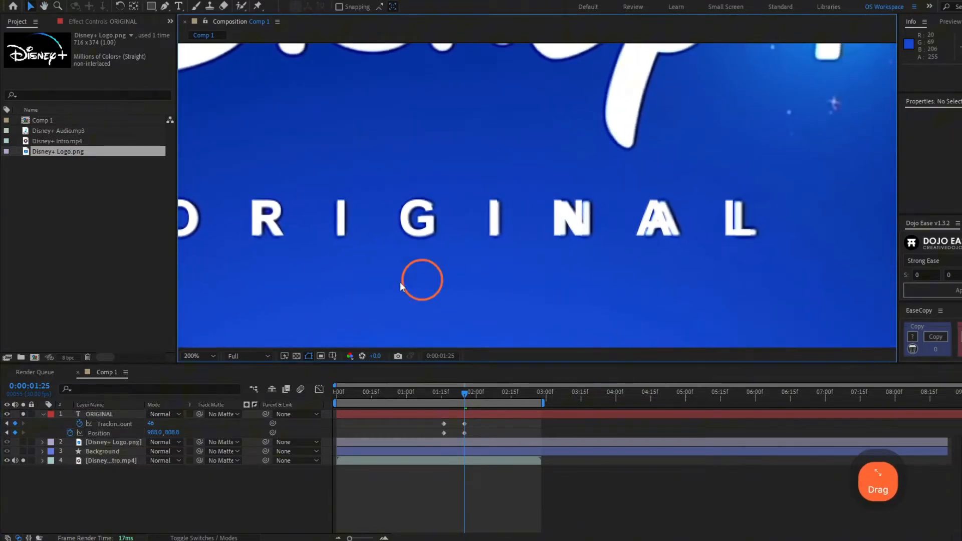
pyautogui.click(149, 423)
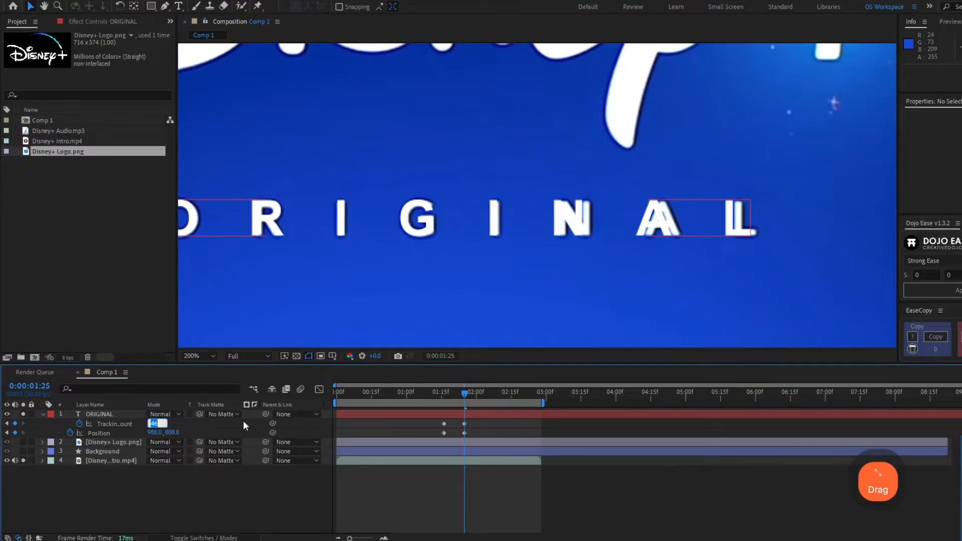
pyautogui.write('48')
pyautogui.press('Return')
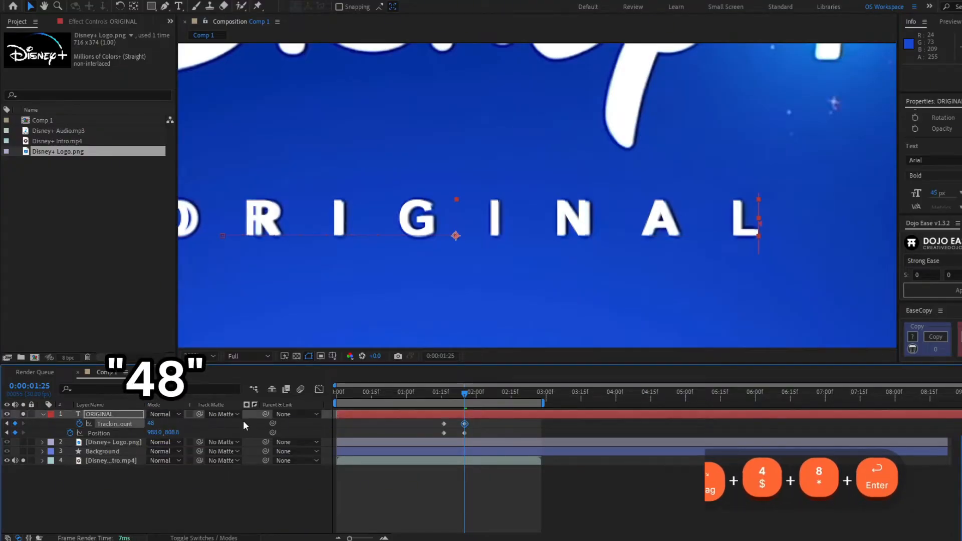
# Step: Nudge the ORIGINAL text slightly to the right to realign its widened lettering with the reference
pyautogui.moveTo(430, 227); pyautogui.dragTo(526, 226)
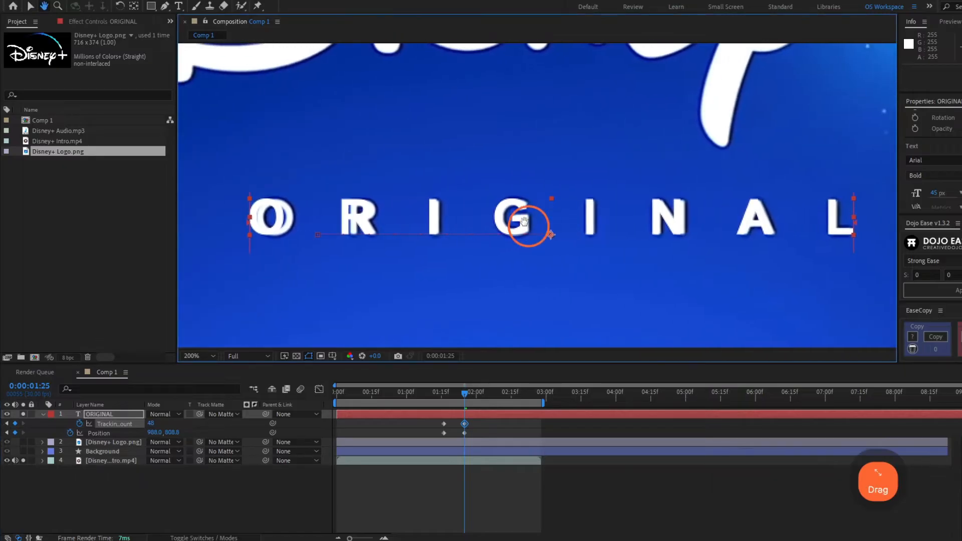
pyautogui.press('v')
pyautogui.moveTo(441, 219); pyautogui.dragTo(448, 220)
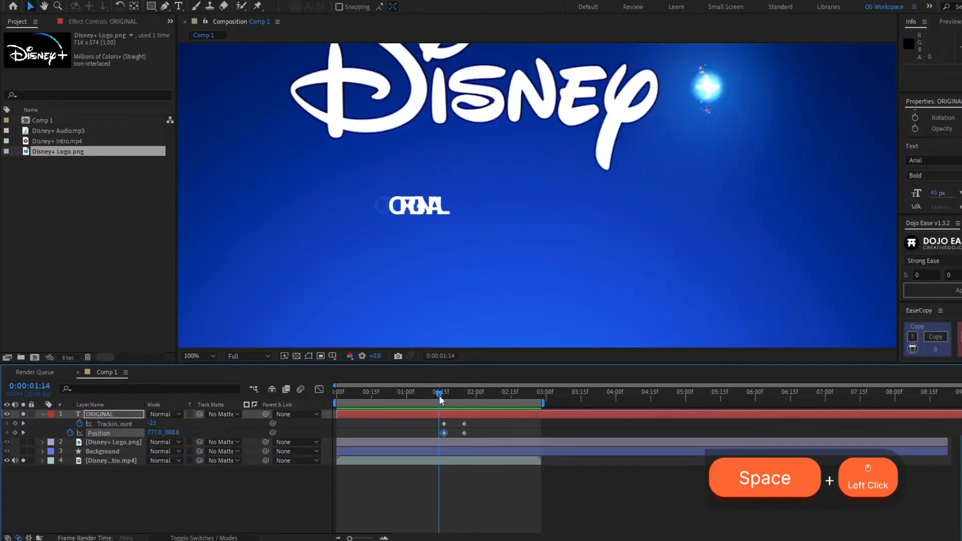
# Step: Preview the ORIGINAL text animation and apply Easy Ease to all its Tracking Amount and Position keyframes
pyautogui.click(440, 400)
pyautogui.press('space')
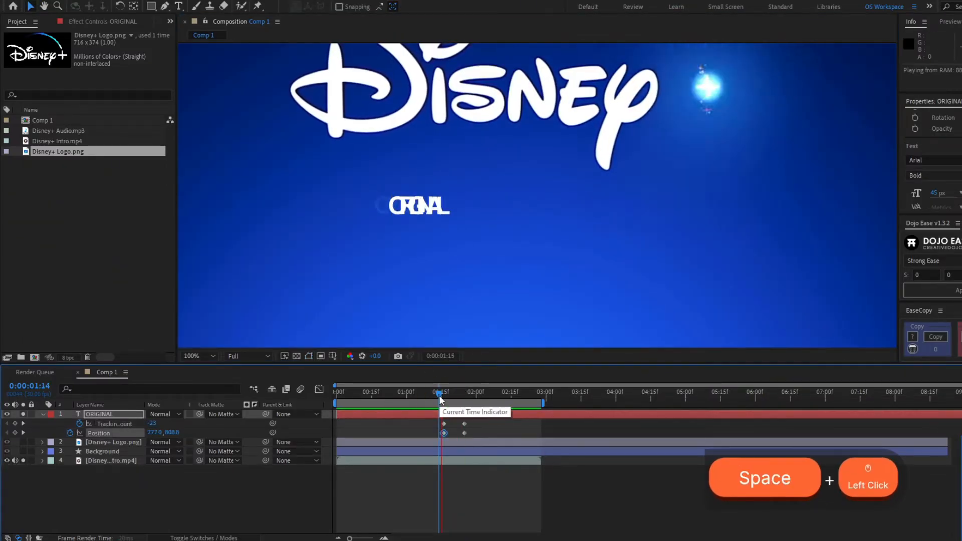
pyautogui.click(440, 400)
pyautogui.press('space')
pyautogui.moveTo(441, 400); pyautogui.dragTo(437, 436)
pyautogui.scroll(1, 458, 267)
pyautogui.press('F9')
# Step: Compare the eased motion with the reference and move the ORIGINAL text's Position at 0:00:01:16 left to about 757, 808.8
pyautogui.click(446, 398)
pyautogui.click(450, 398)
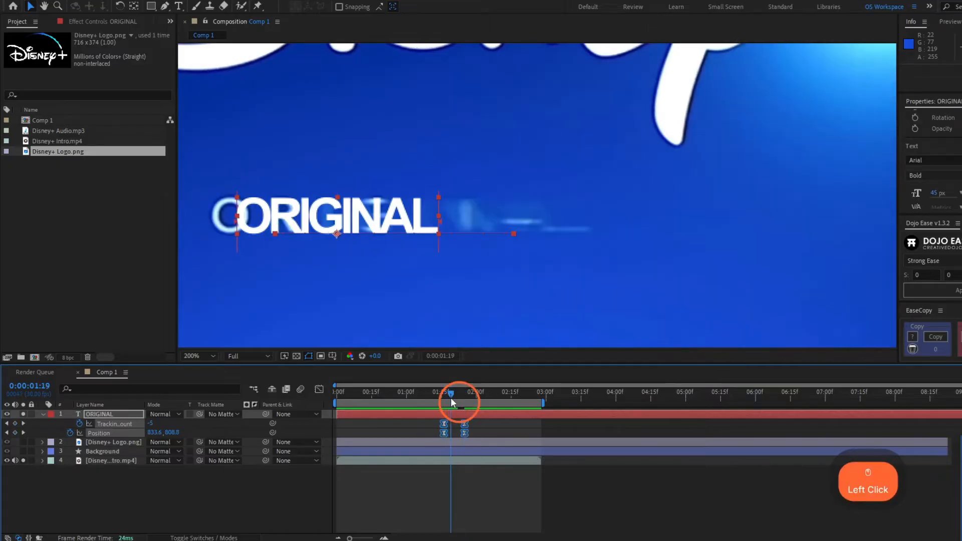
pyautogui.moveTo(450, 398); pyautogui.dragTo(443, 401)
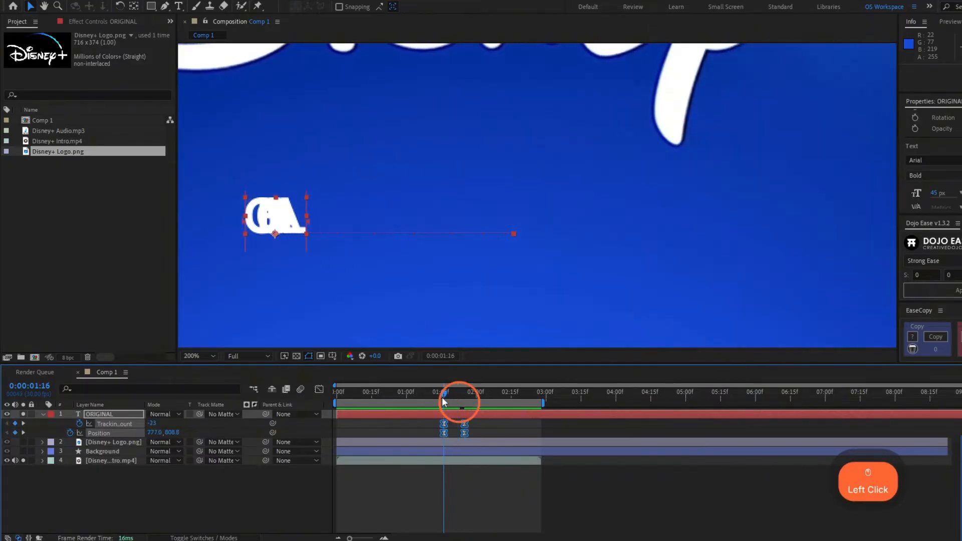
pyautogui.keyDown('shift'); pyautogui.click(443, 401); pyautogui.keyUp('shift')
pyautogui.click(421, 430)
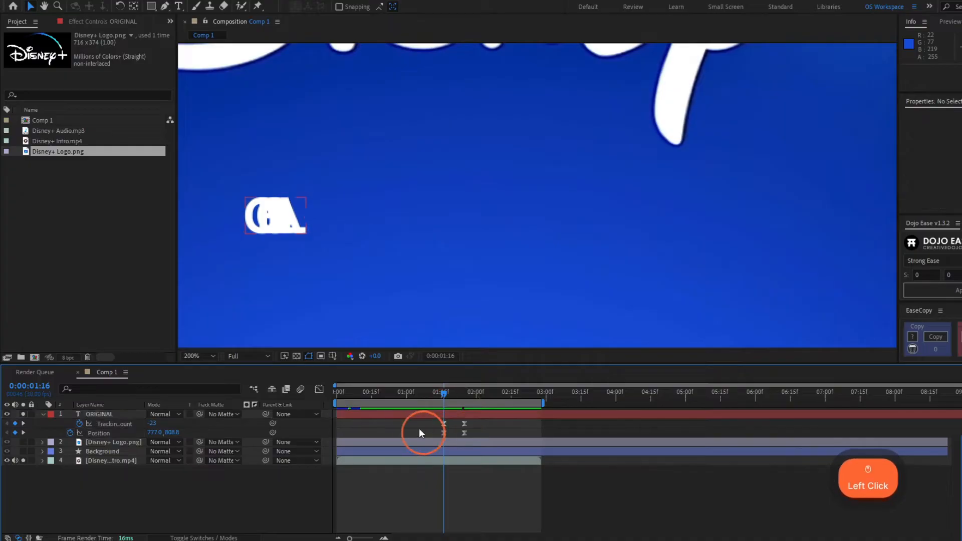
pyautogui.moveTo(451, 392); pyautogui.dragTo(445, 398)
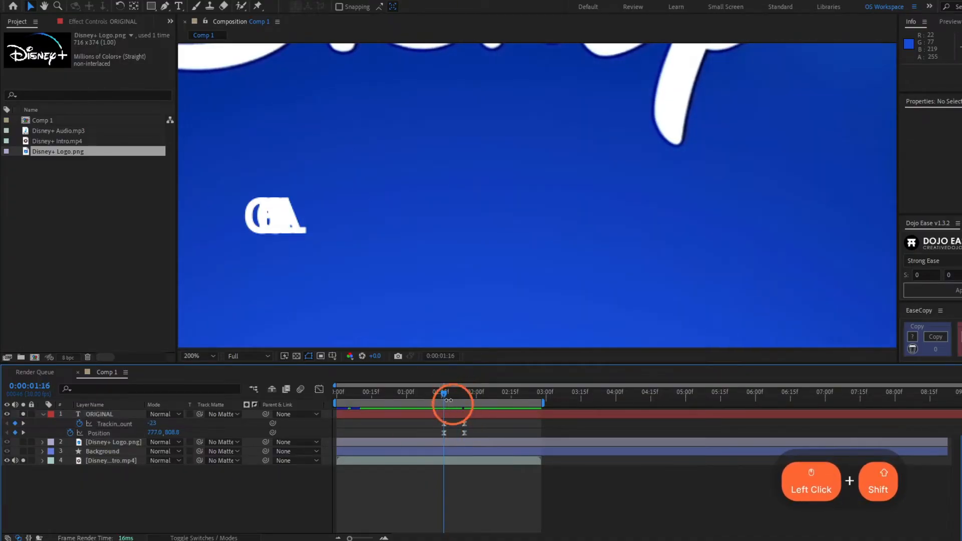
pyautogui.click(444, 433)
pyautogui.moveTo(260, 231); pyautogui.dragTo(251, 221)
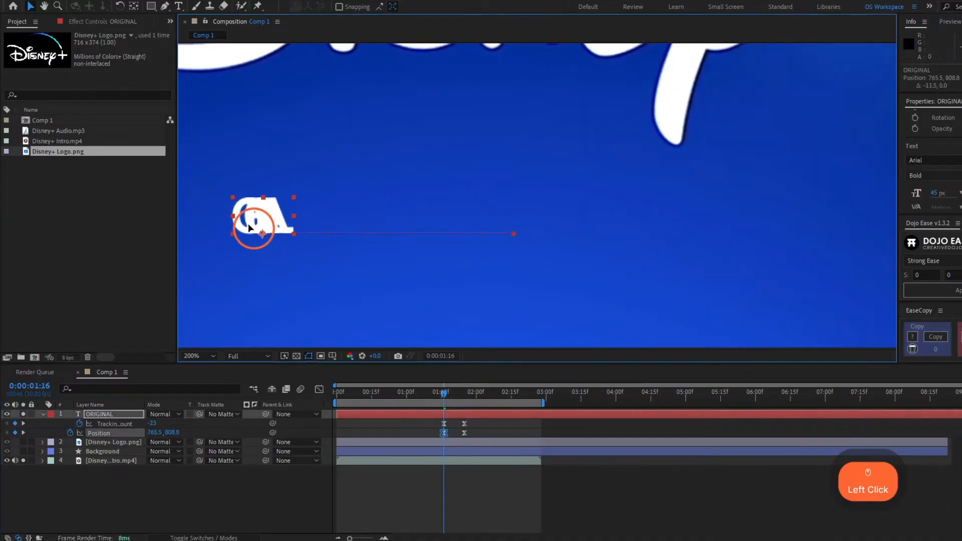
pyautogui.moveTo(446, 396); pyautogui.dragTo(444, 395)
pyautogui.moveTo(265, 225); pyautogui.dragTo(259, 226)
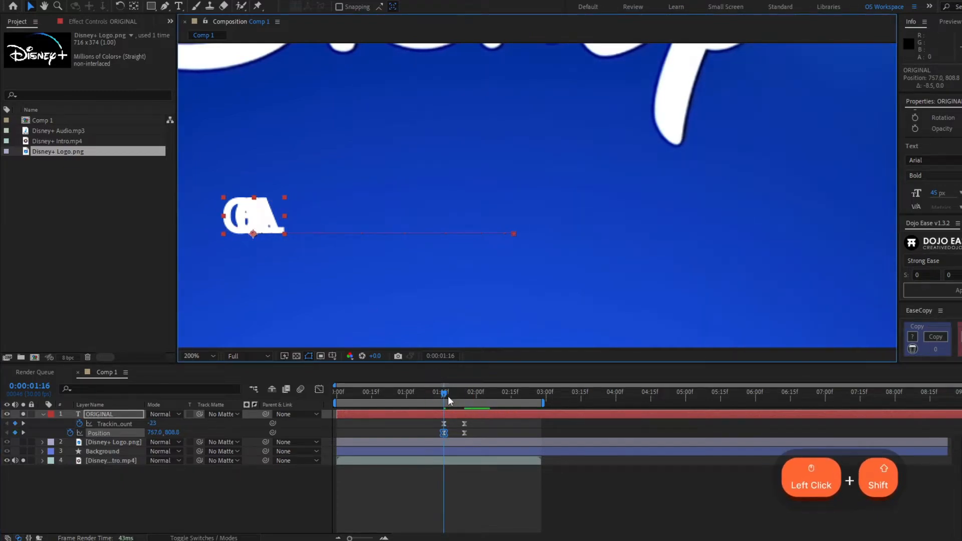
# Step: Fine-tune the ORIGINAL text's starting Position at 0:00:01:16 to about 748, 808.8 so its first letter matches the reference
pyautogui.moveTo(444, 395); pyautogui.dragTo(444, 395)
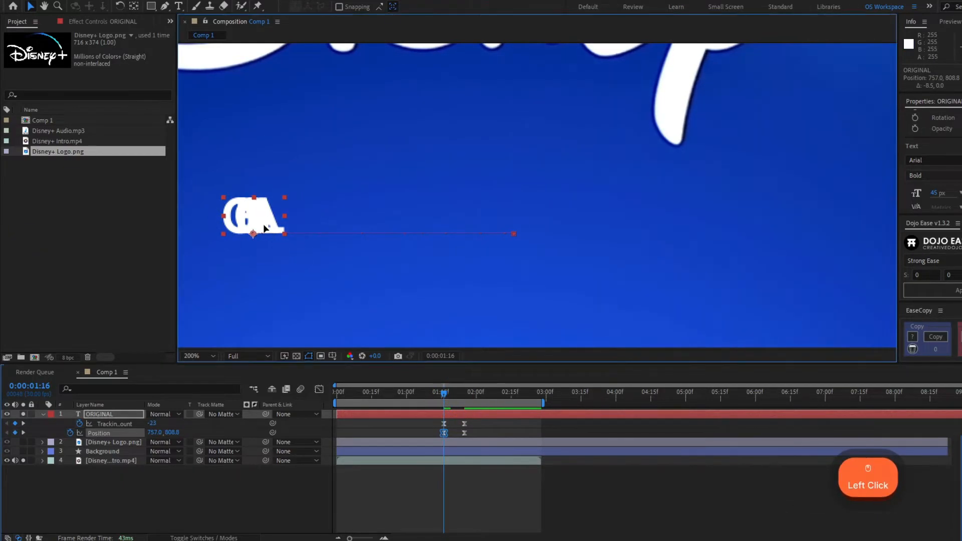
pyautogui.moveTo(265, 229); pyautogui.dragTo(260, 229)
pyautogui.moveTo(445, 395); pyautogui.dragTo(448, 396)
pyautogui.moveTo(247, 220); pyautogui.dragTo(244, 222)
pyautogui.moveTo(444, 396)
pyautogui.mouseDown()
pyautogui.moveTo(458, 395)
pyautogui.moveTo(450, 393)
pyautogui.mouseUp()
pyautogui.click(456, 426)
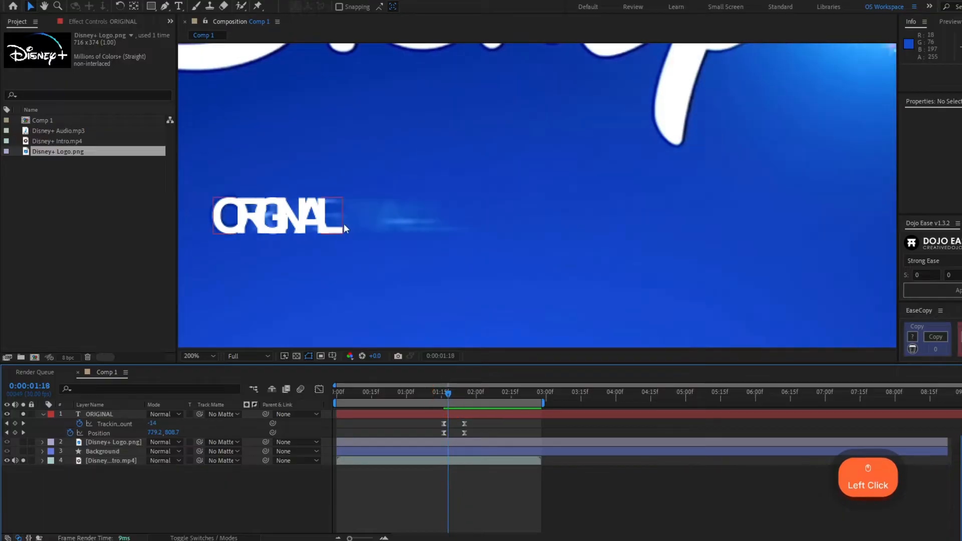
# Step: Go frame by frame through the ORIGINAL reveal and compare its letter spacing with the reference lettering
pyautogui.press('pagedown')
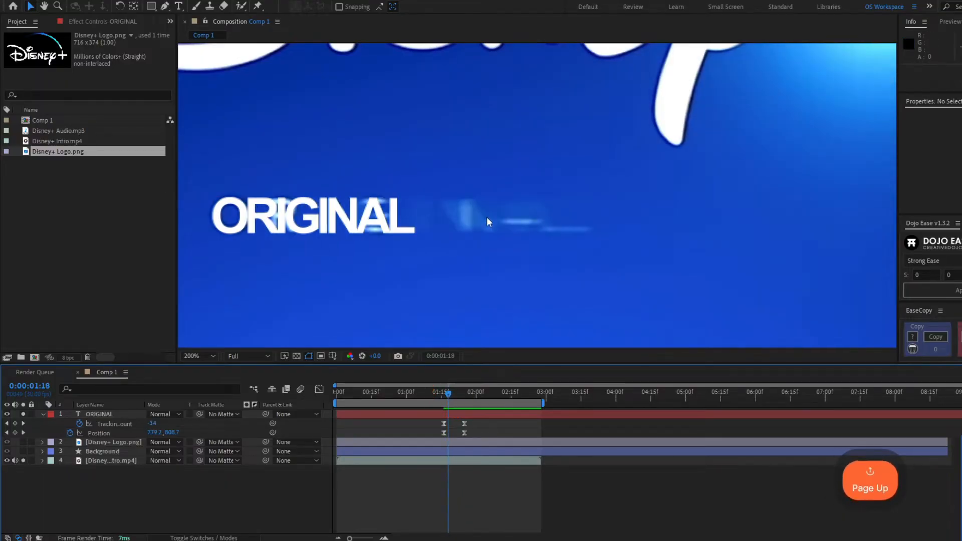
pyautogui.press('pagedown')
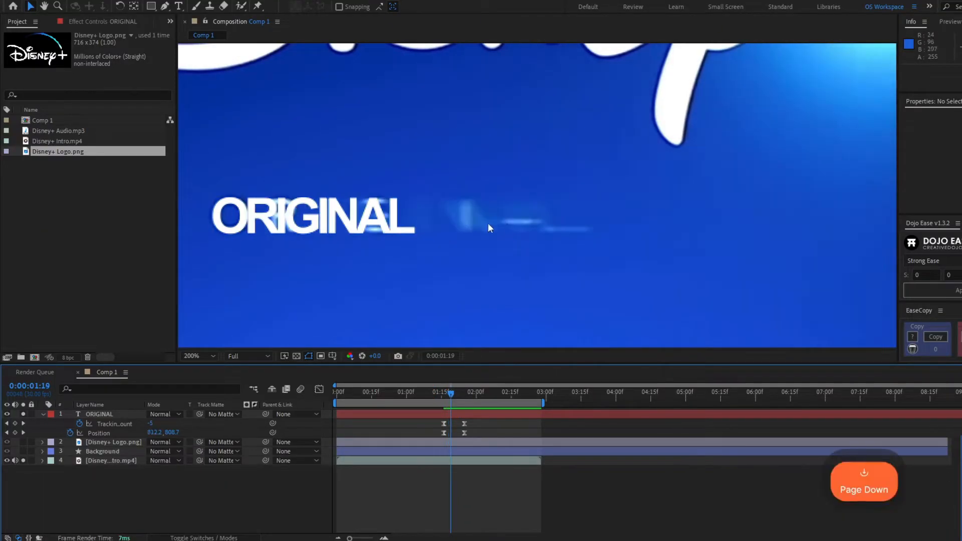
pyautogui.press('pagedown')
pyautogui.press('pageup')
pyautogui.press('pagedown')
pyautogui.press('pagedown')
pyautogui.press('pagedown')
pyautogui.press('pagedown')
pyautogui.press('pagedown')
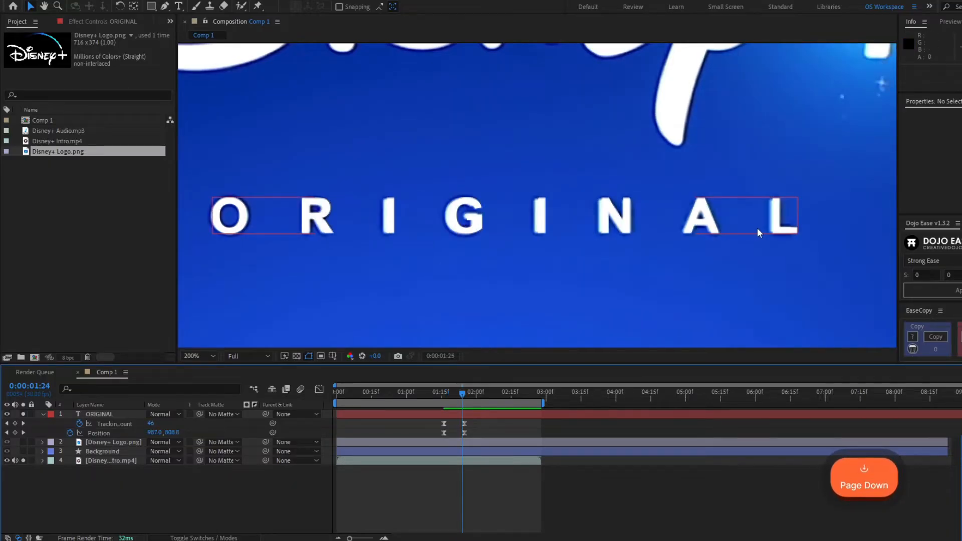
pyautogui.press('pageup')
pyautogui.press('pageup')
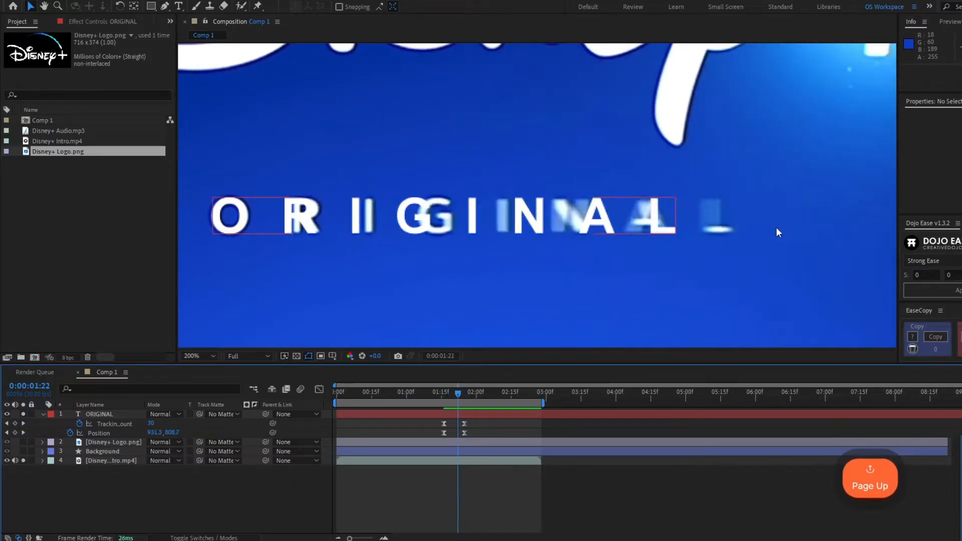
pyautogui.press('pageup')
pyautogui.press('pageup')
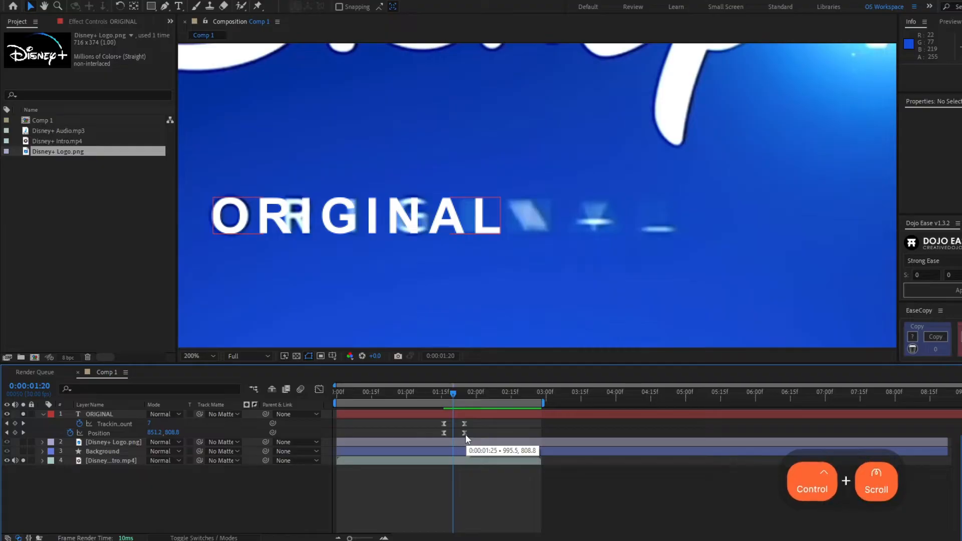
# Step: In the speed graph, lengthen the incoming ease of the final Tracking Amount and Position keyframes so the reveal slows gradually
pyautogui.scroll(6, 467, 432)
pyautogui.click(595, 434)
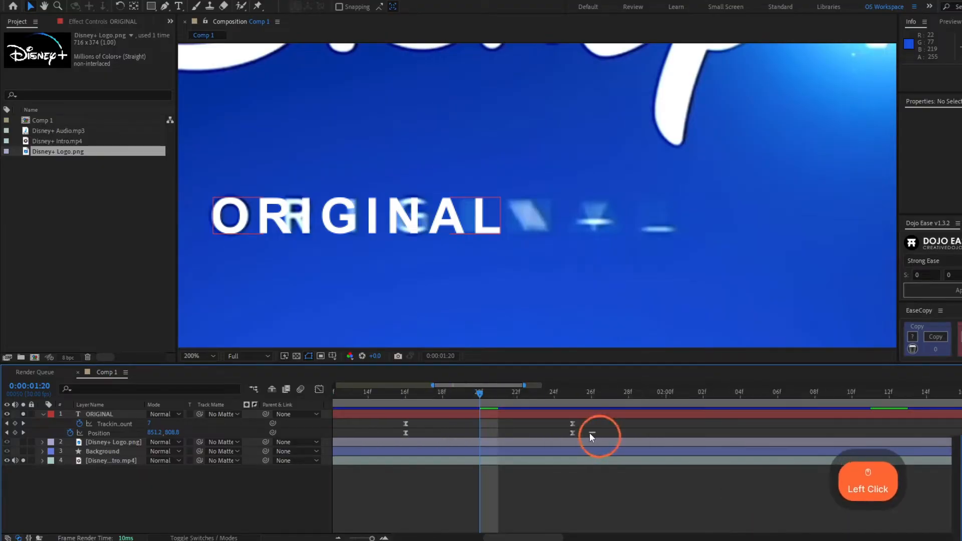
pyautogui.moveTo(590, 432); pyautogui.dragTo(540, 417)
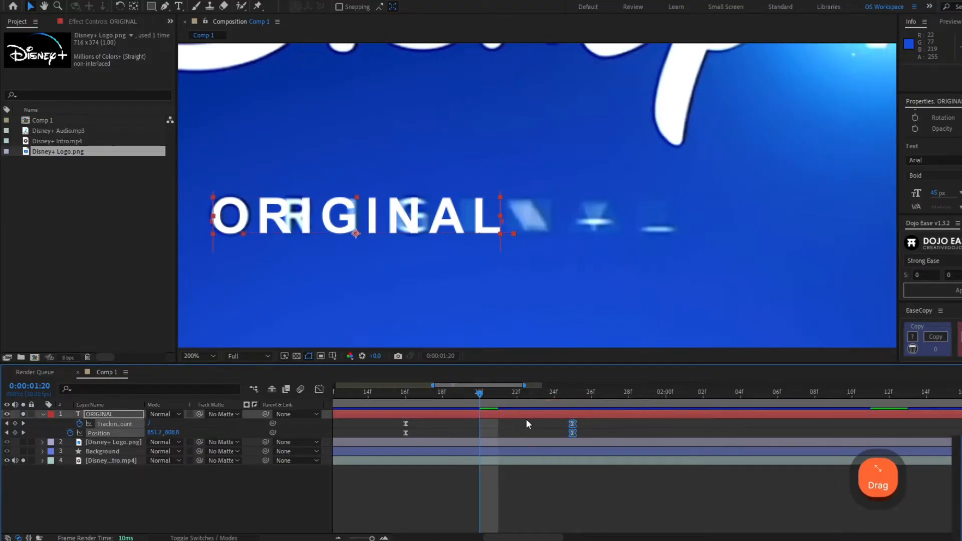
pyautogui.click(319, 389)
pyautogui.moveTo(545, 506); pyautogui.dragTo(505, 511)
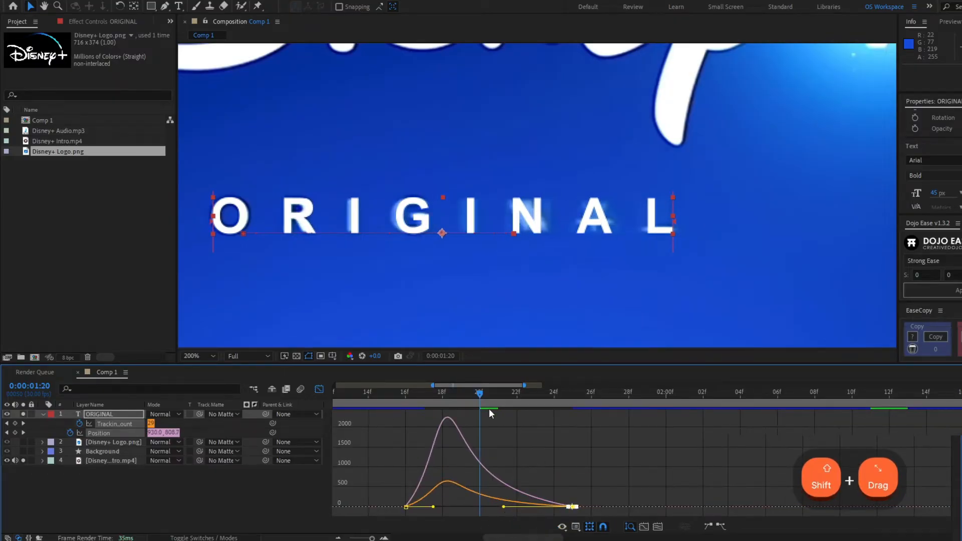
# Step: Compare the final letter positions with the reference and move the last Tracking Amount and Position keyframes to 0:00:01:27
pyautogui.moveTo(452, 395); pyautogui.dragTo(610, 438)
pyautogui.click(319, 390)
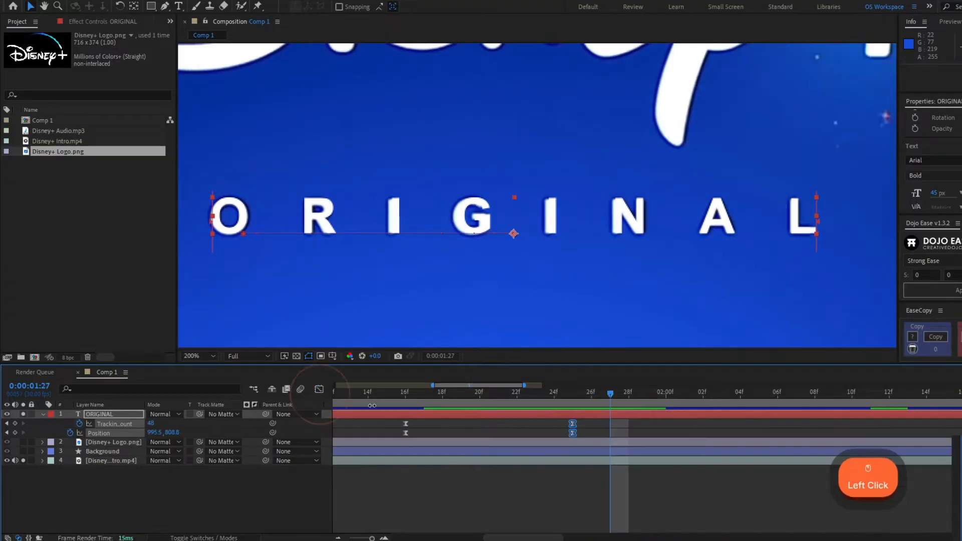
pyautogui.click(573, 395)
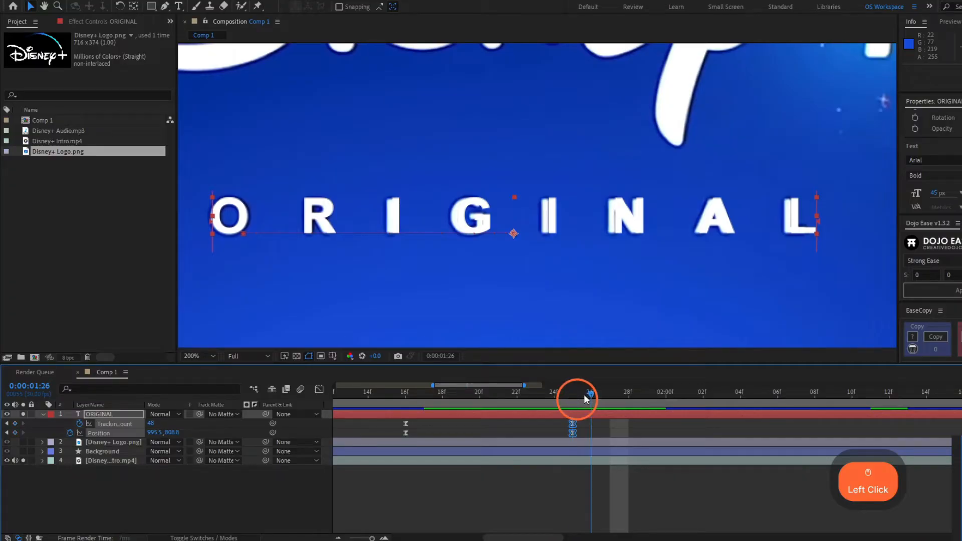
pyautogui.keyDown('shift'); pyautogui.moveTo(573, 433); pyautogui.dragTo(608, 434); pyautogui.keyUp('shift')
# Step: Lengthen the final keyframes' incoming ease further in the speed graph for a sharper early peak, and preview the reveal from 0:00:01:16
pyautogui.click(318, 390)
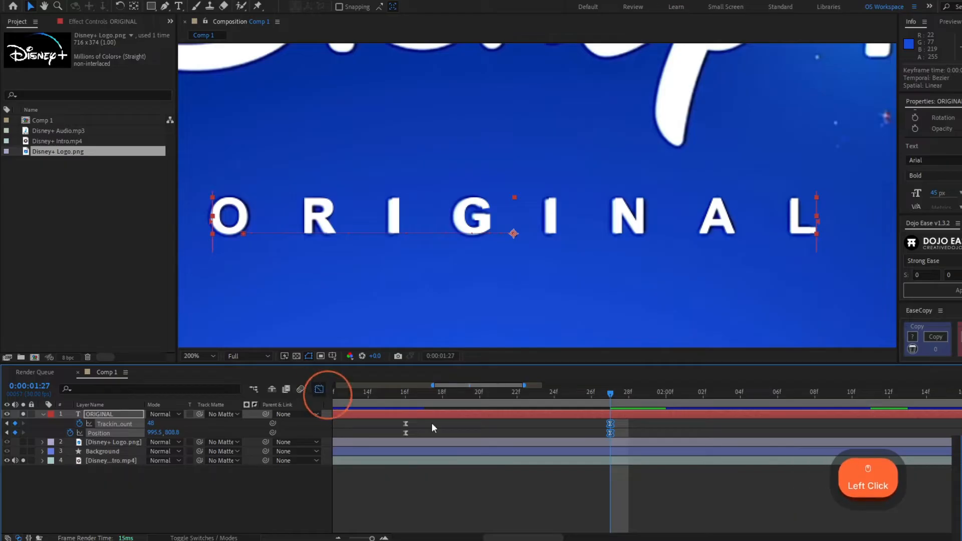
pyautogui.moveTo(479, 394)
pyautogui.mouseDown()
pyautogui.moveTo(452, 401)
pyautogui.moveTo(476, 401)
pyautogui.mouseUp()
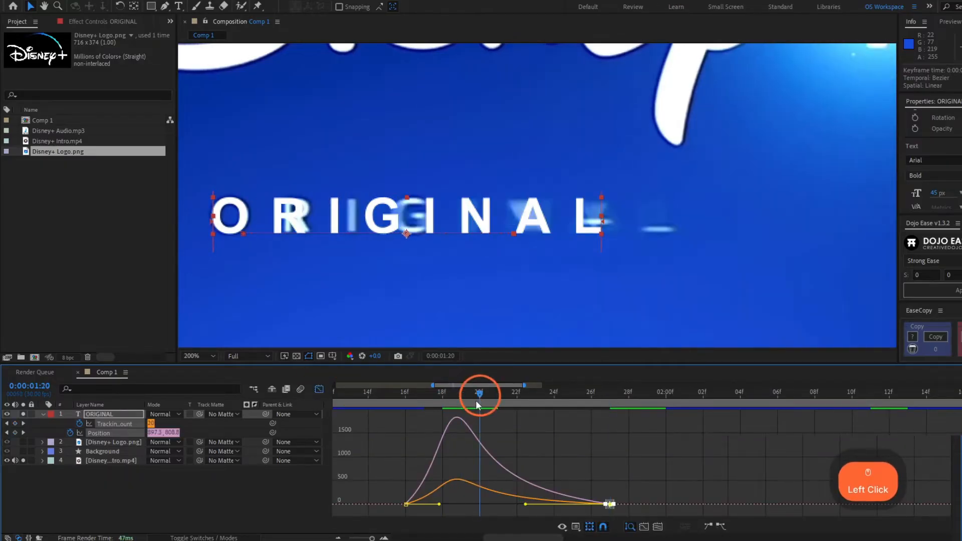
pyautogui.keyDown('shift'); pyautogui.click(525, 506); pyautogui.keyUp('shift')
pyautogui.keyDown('shift'); pyautogui.moveTo(525, 505); pyautogui.dragTo(507, 507); pyautogui.keyUp('shift')
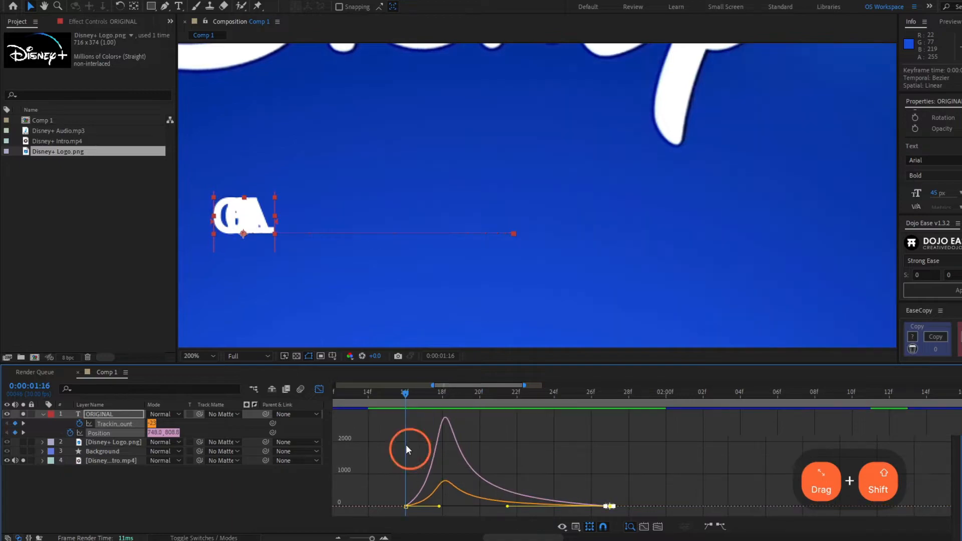
pyautogui.press('space')
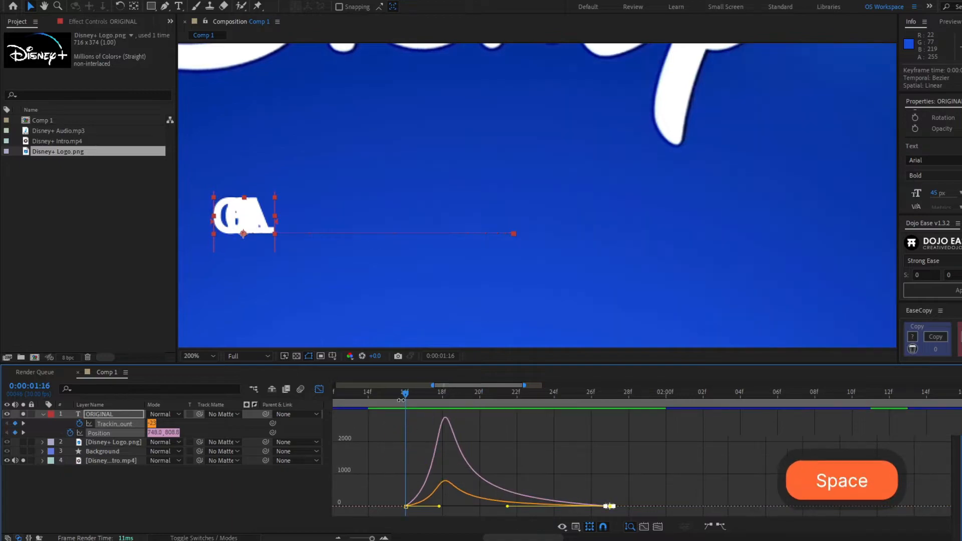
pyautogui.click(407, 394)
pyautogui.press('space')
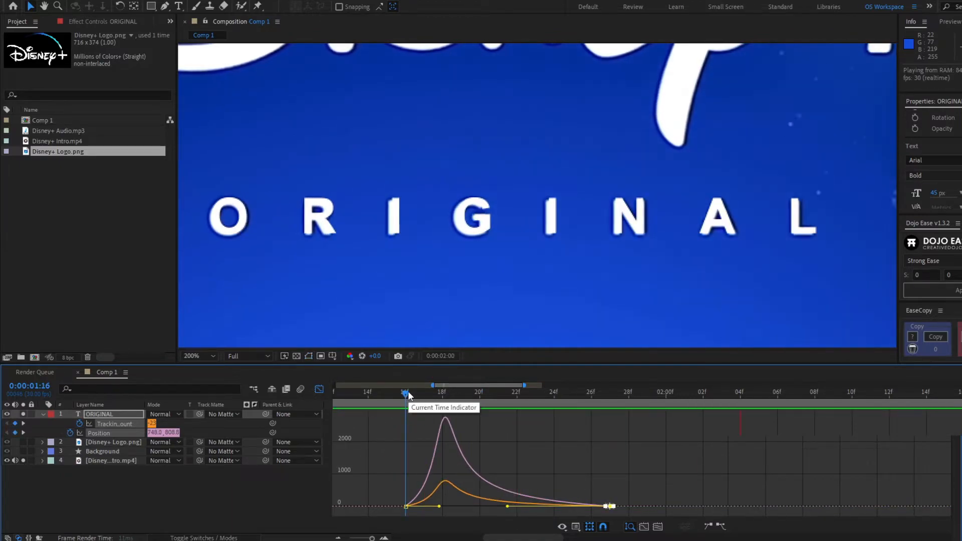
pyautogui.click(408, 394)
pyautogui.press('space')
# Step: Enable motion blur for the ORIGINAL layer and the composition, and preview the blurred reveal from 0:00:01:16
pyautogui.moveTo(409, 396); pyautogui.dragTo(463, 404)
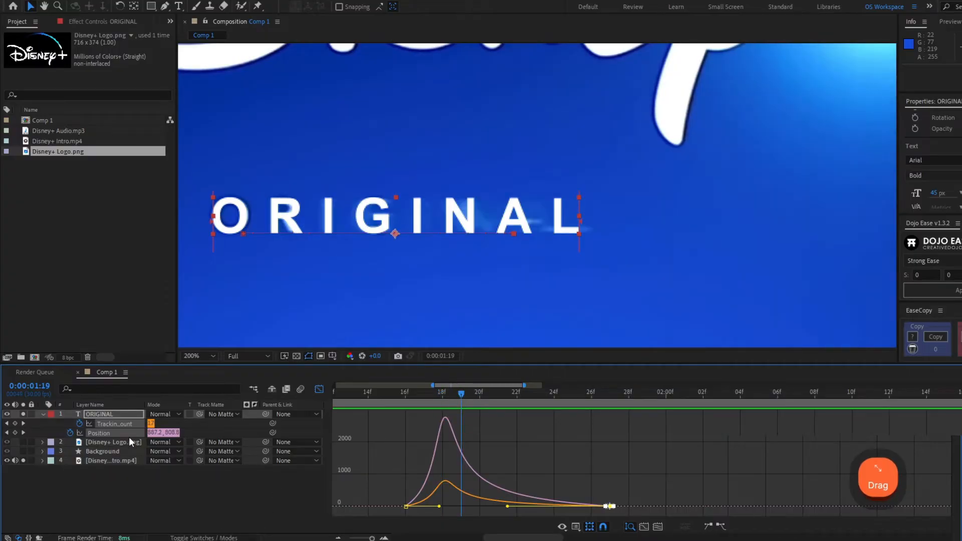
pyautogui.click(106, 414)
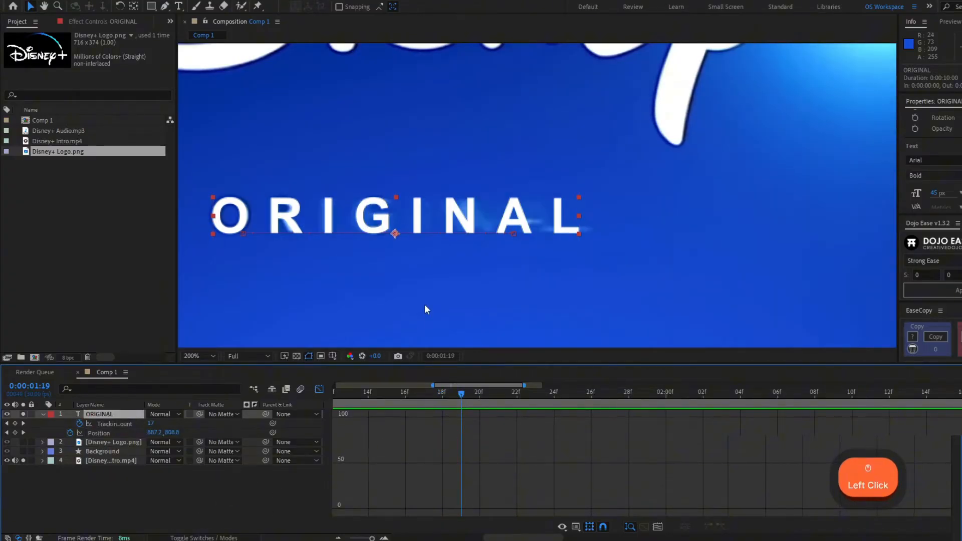
pyautogui.click(186, 539)
pyautogui.click(191, 414)
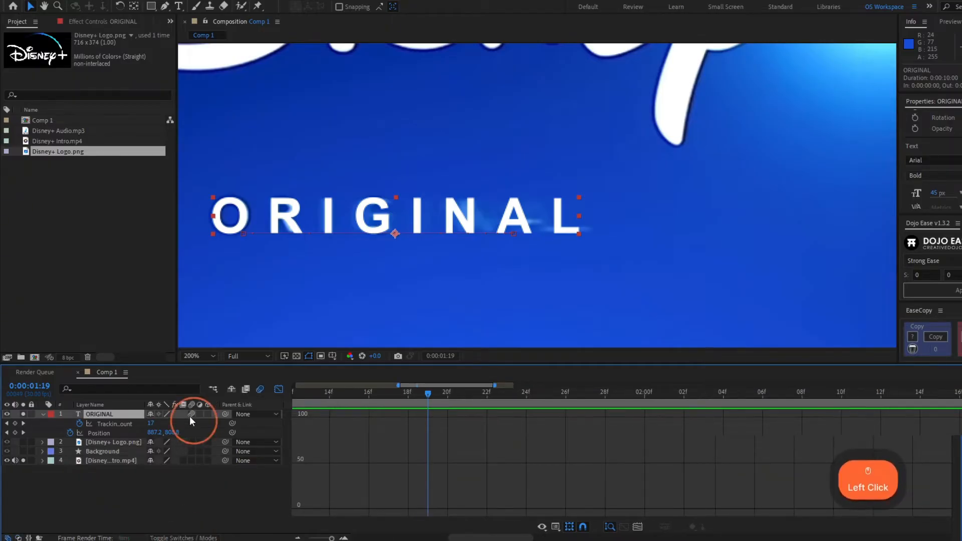
pyautogui.click(260, 389)
pyautogui.click(279, 390)
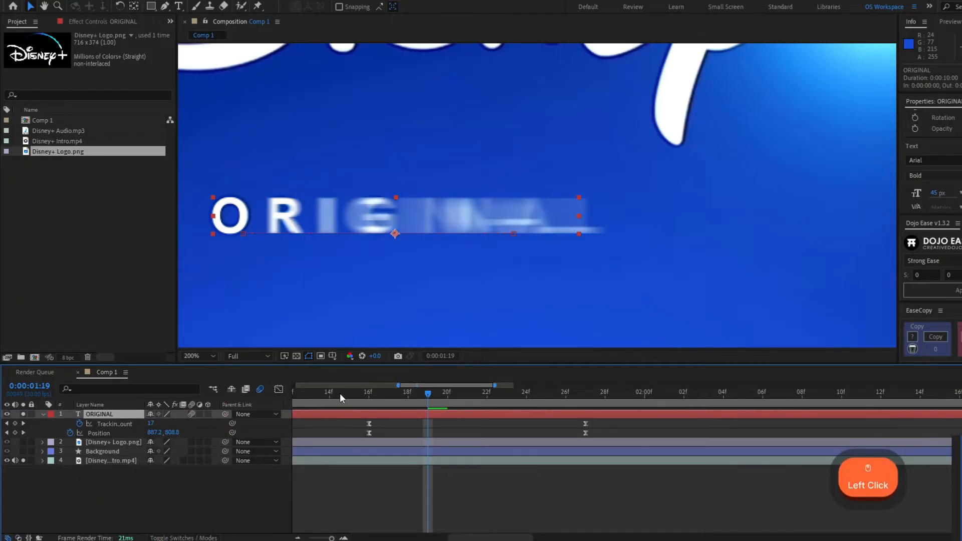
pyautogui.click(369, 394)
pyautogui.press('space')
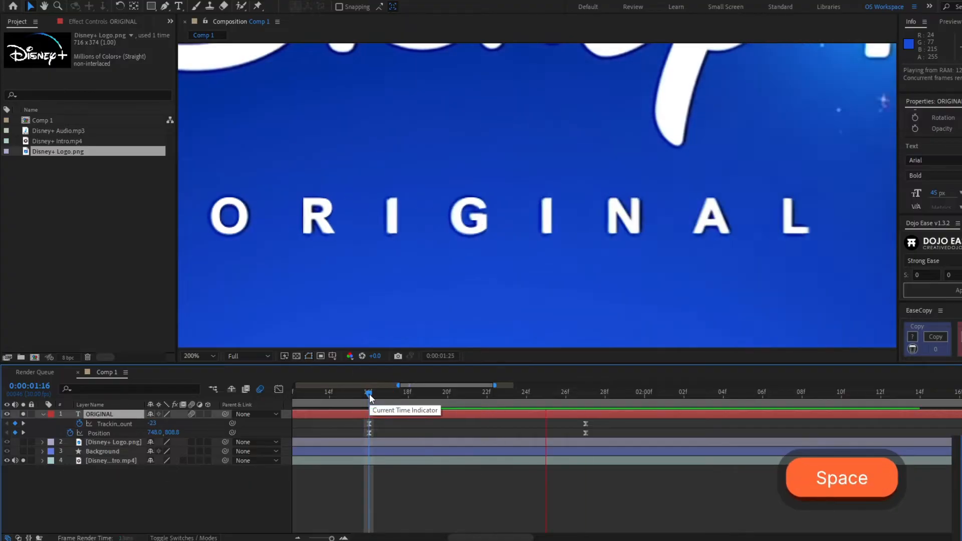
pyautogui.click(369, 394)
pyautogui.press('space')
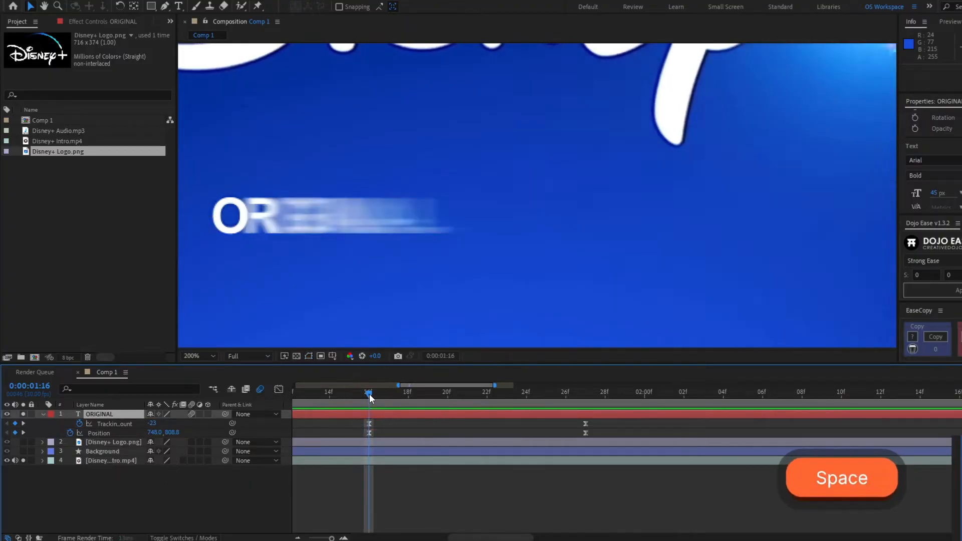
# Step: At 0:00:01:26, turn off solo for the ORIGINAL and reference video layers and select the Disney+ Logo layer
pyautogui.moveTo(848, 400); pyautogui.dragTo(784, 425)
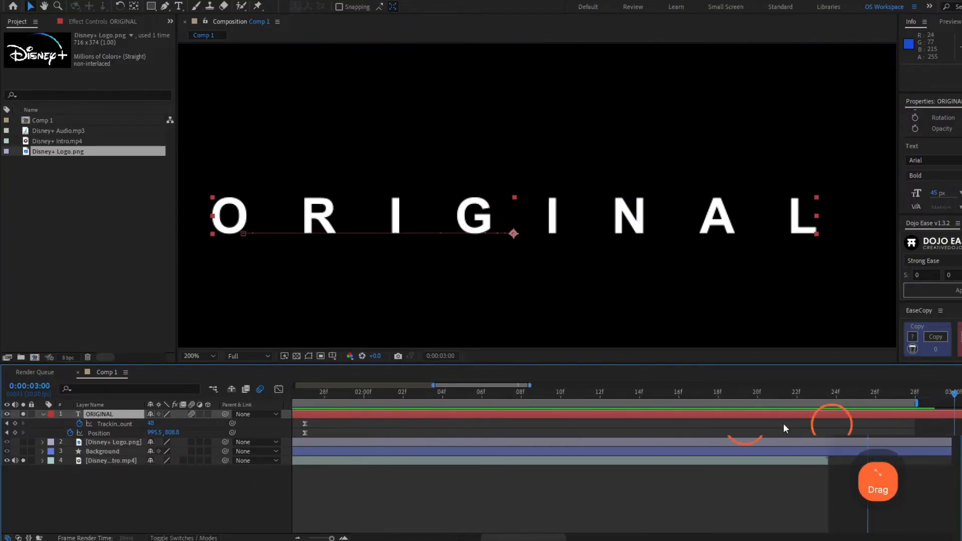
pyautogui.scroll(-2, 501, 260)
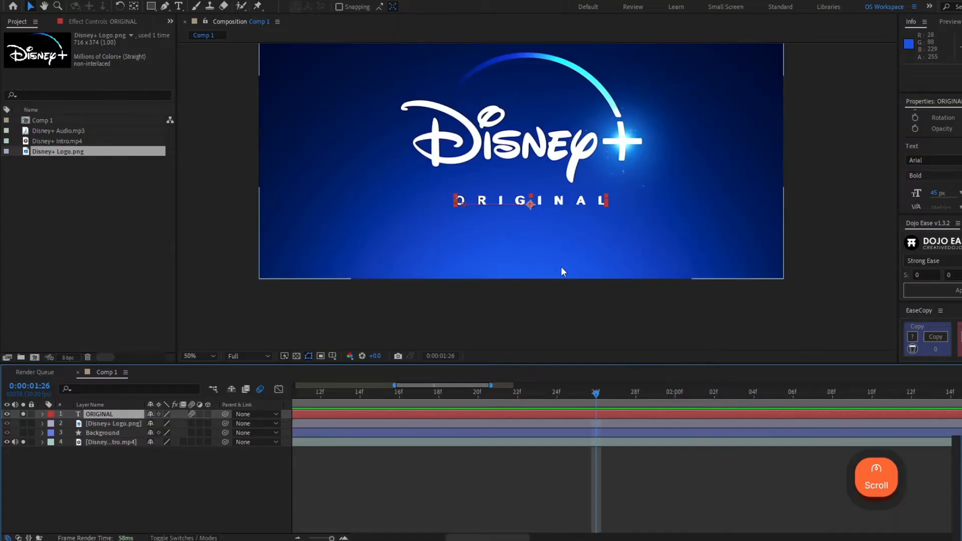
pyautogui.moveTo(537, 251); pyautogui.dragTo(516, 296)
pyautogui.click(515, 293)
pyautogui.press('v')
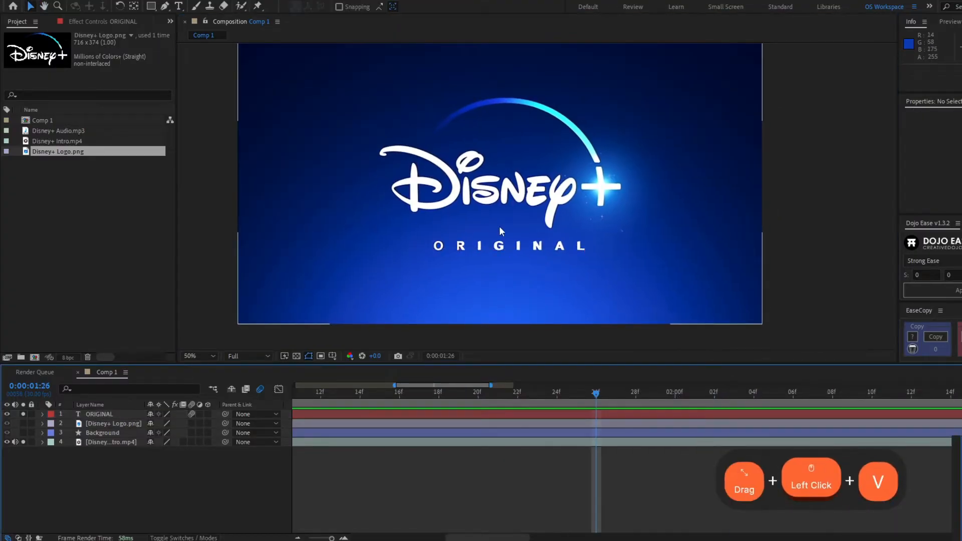
pyautogui.scroll(1, 550, 208)
pyautogui.moveTo(550, 208); pyautogui.dragTo(582, 308)
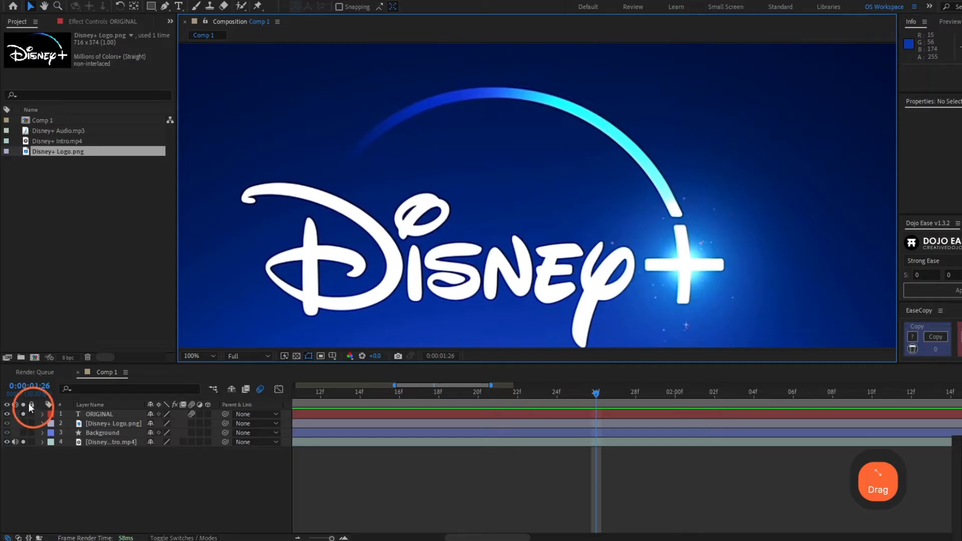
pyautogui.click(35, 425)
pyautogui.moveTo(23, 415); pyautogui.dragTo(23, 442)
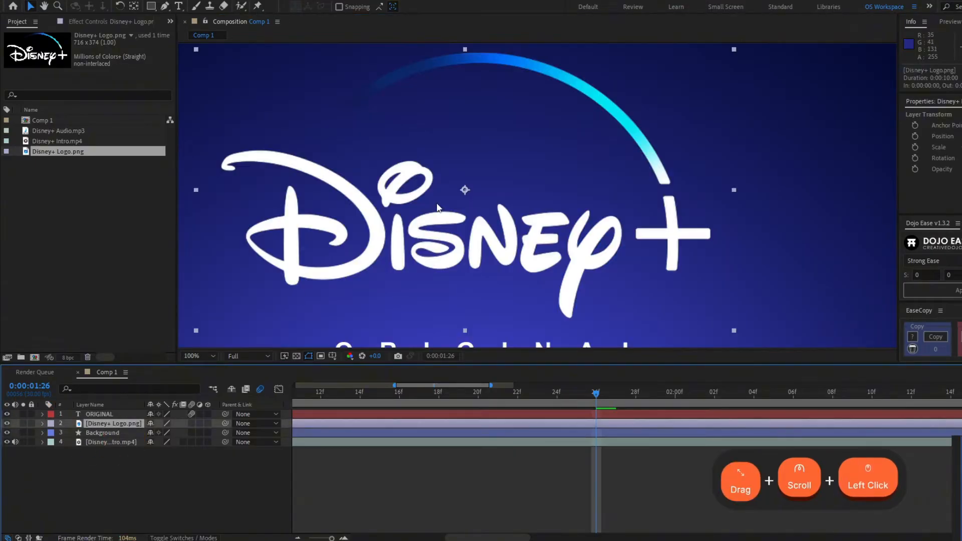
# Step: Duplicate the Disney+ Logo layer and rename the upper copy as Trail
pyautogui.click(94, 426)
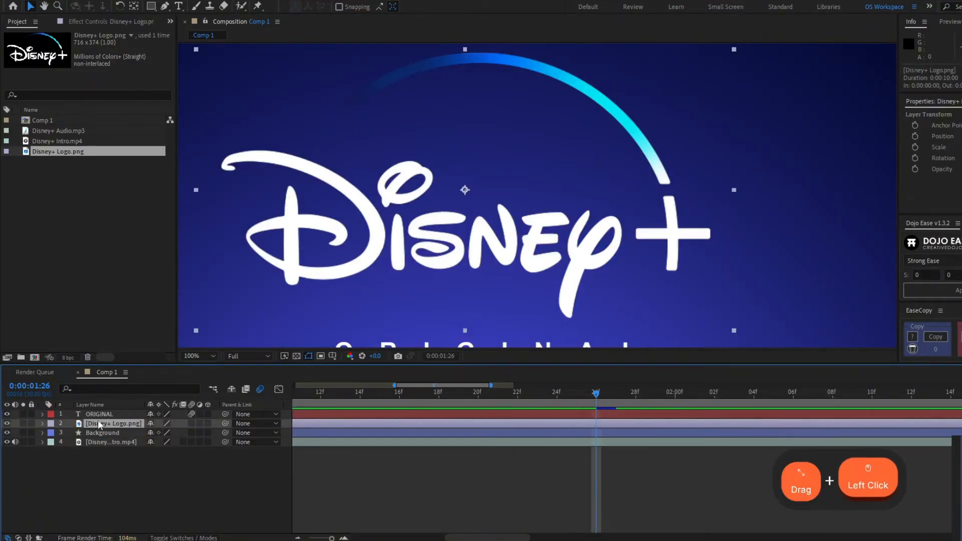
pyautogui.hotkey('ctrl', 'd')
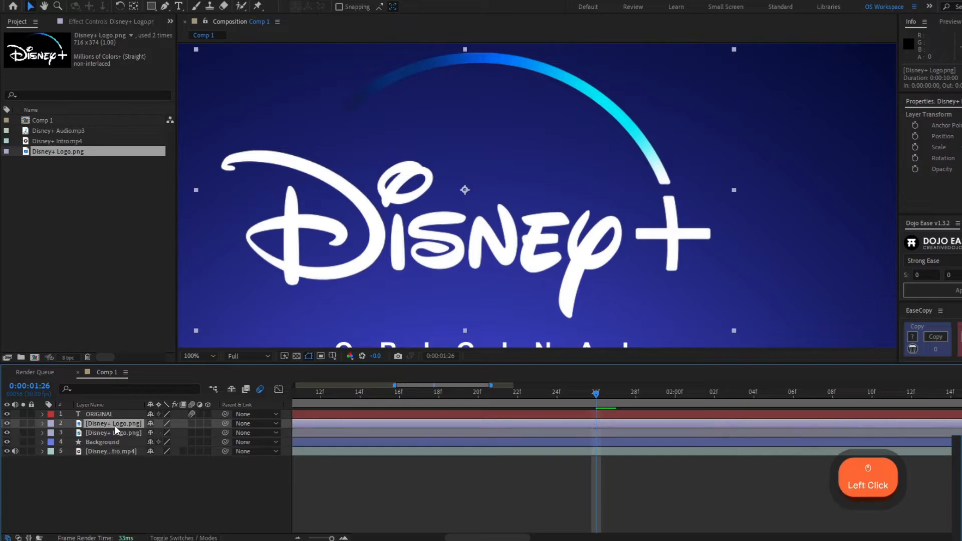
pyautogui.press('Return')
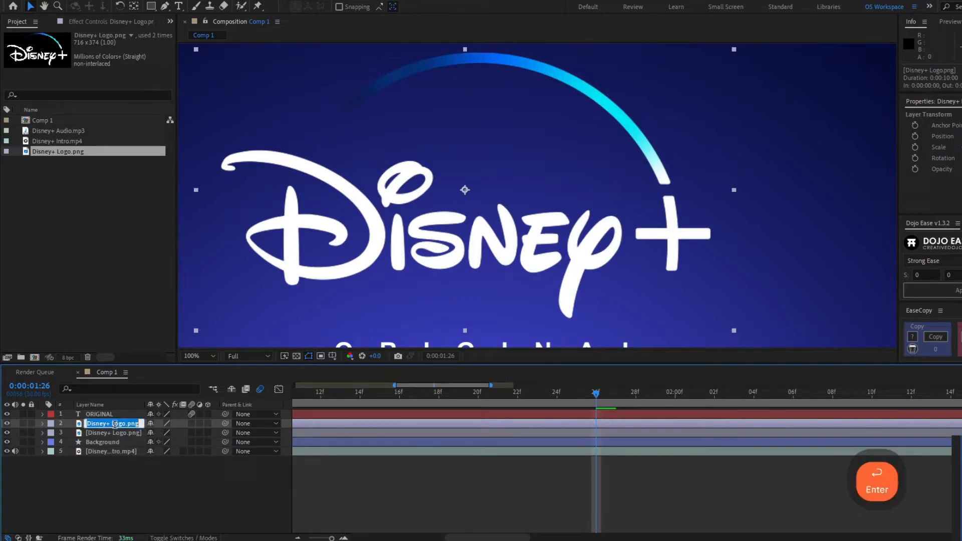
pyautogui.write('Trail')
pyautogui.press('Return')
# Step: Solo the Trail layer and draw a two-point curved mask path from the arc's faded start to its white end above the plus sign
pyautogui.moveTo(439, 78); pyautogui.dragTo(412, 152)
pyautogui.press('g')
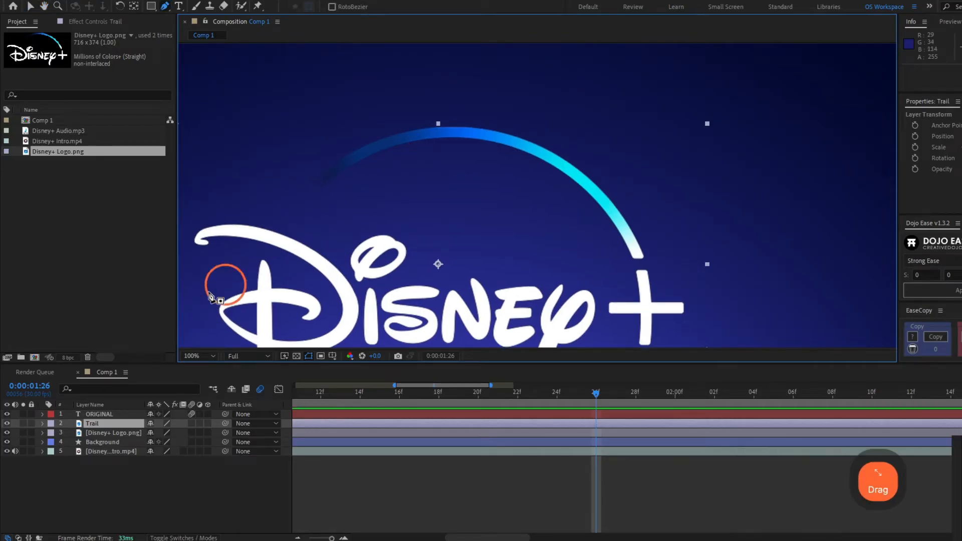
pyautogui.click(23, 424)
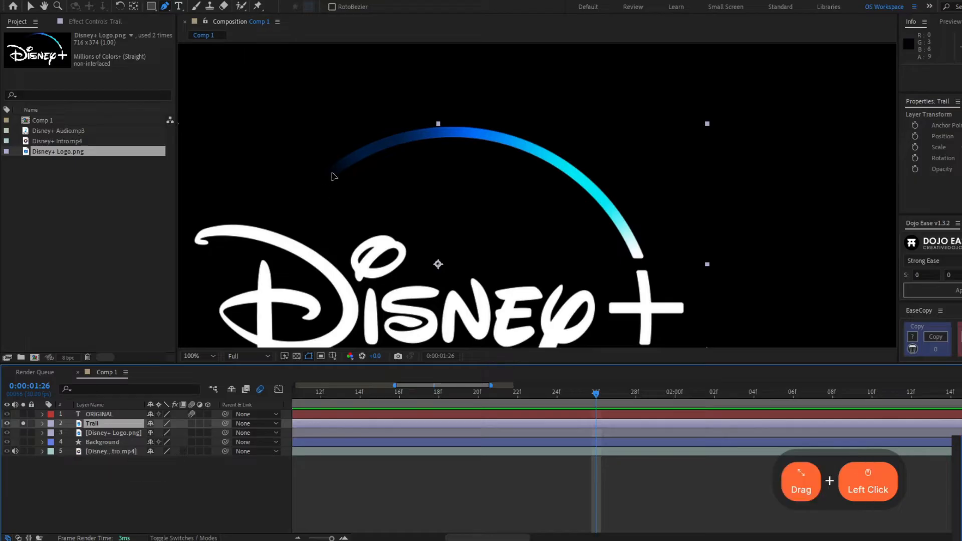
pyautogui.moveTo(312, 184); pyautogui.dragTo(350, 168)
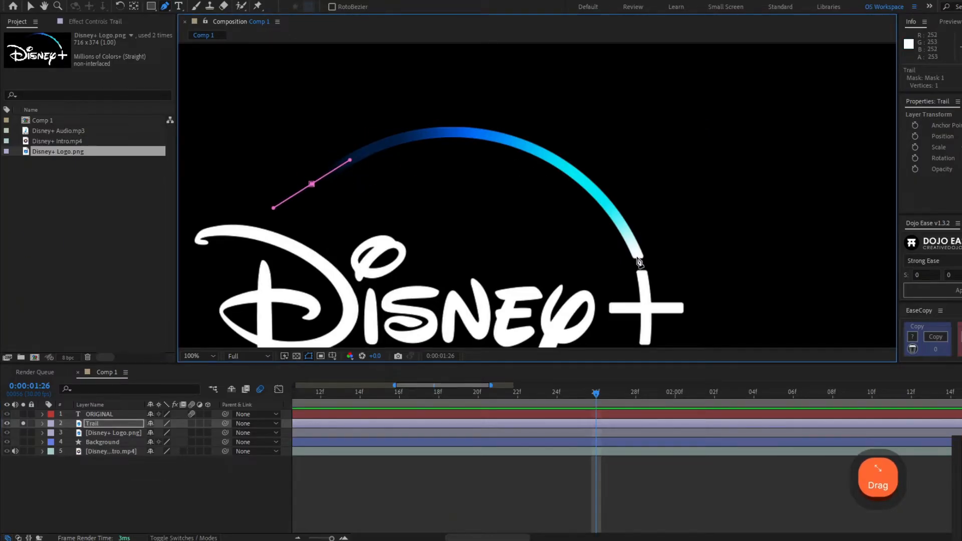
pyautogui.moveTo(640, 262); pyautogui.dragTo(567, 175)
# Step: Adjust the mask's direction handles and starting vertex so the path follows the centre of the arc
pyautogui.moveTo(568, 176); pyautogui.dragTo(577, 128)
pyautogui.moveTo(369, 185); pyautogui.dragTo(425, 132)
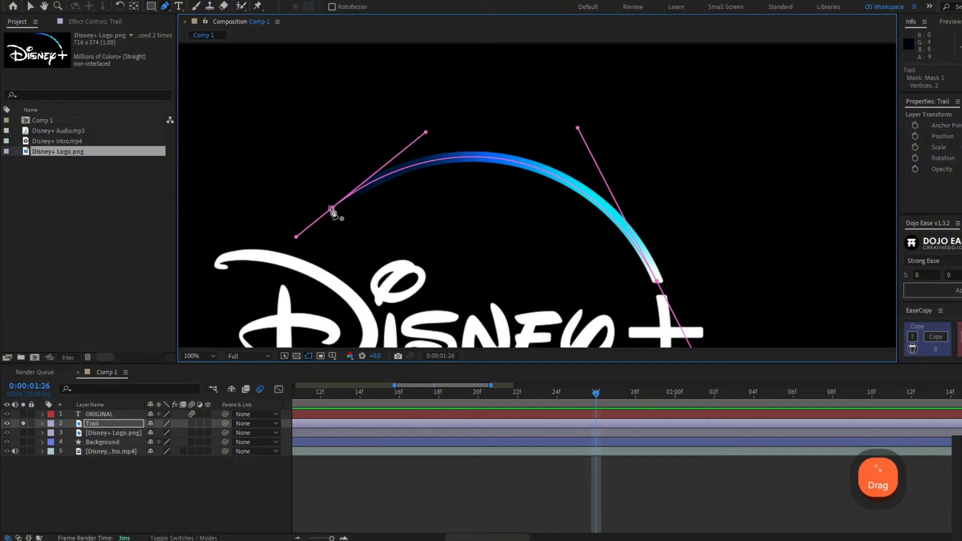
pyautogui.press('v')
pyautogui.moveTo(331, 208); pyautogui.dragTo(334, 212)
pyautogui.moveTo(427, 135); pyautogui.dragTo(431, 131)
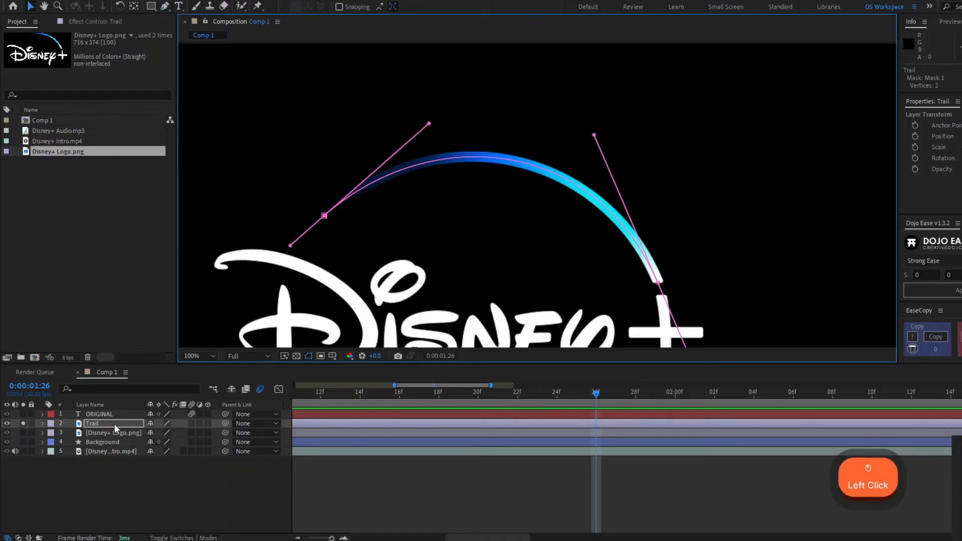
# Step: Apply the Stroke effect to the Trail layer with Mask 1 as its path
pyautogui.click(115, 424)
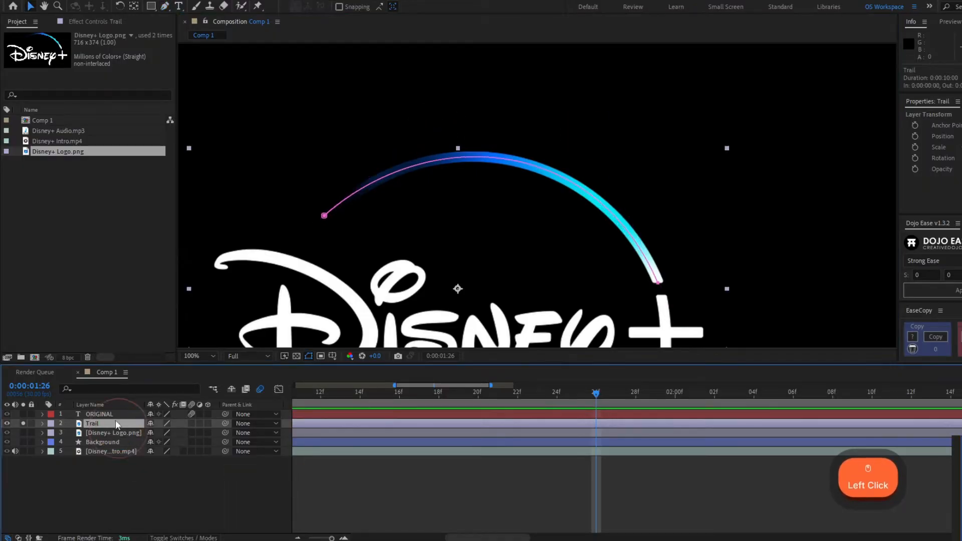
pyautogui.press('F3')
pyautogui.hotkey('ctrl', 'space')
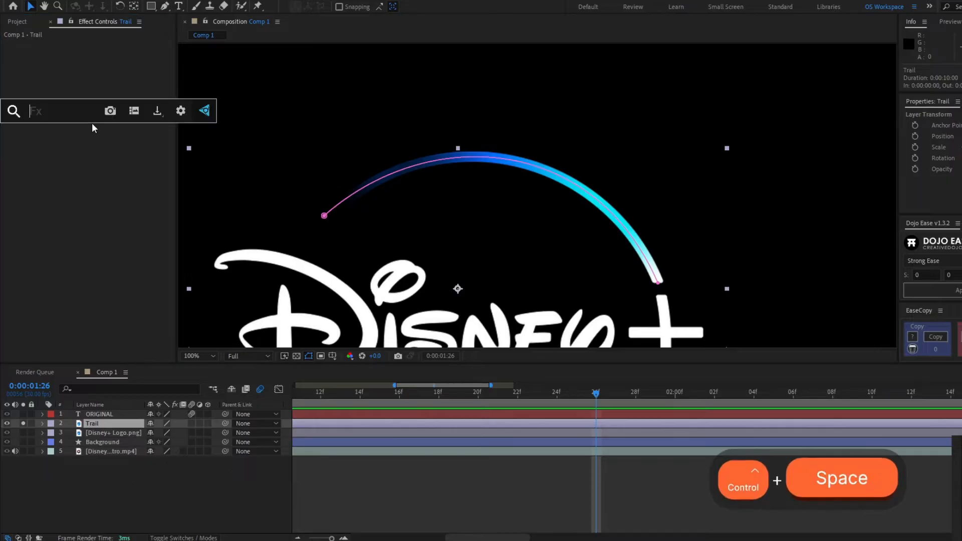
pyautogui.write('strok')
pyautogui.press('Return')
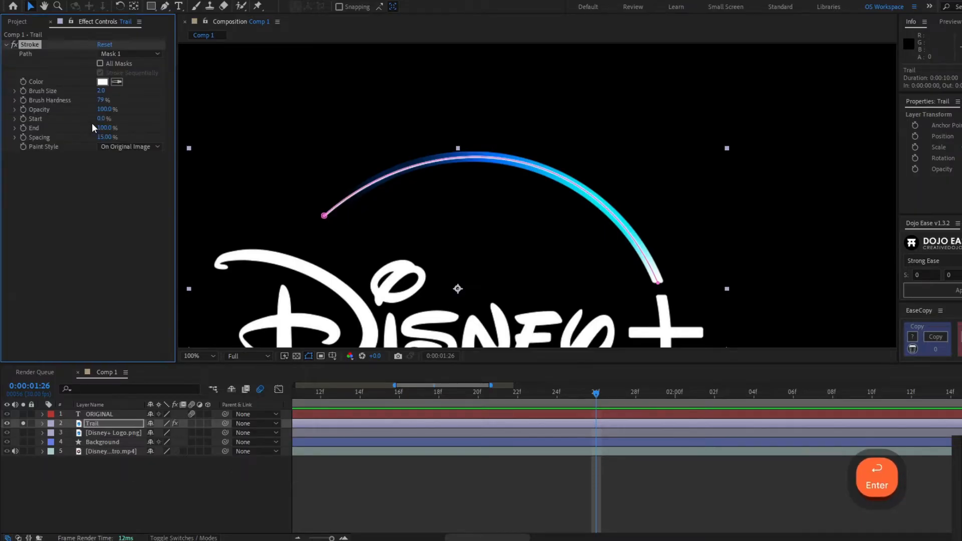
pyautogui.click(123, 53)
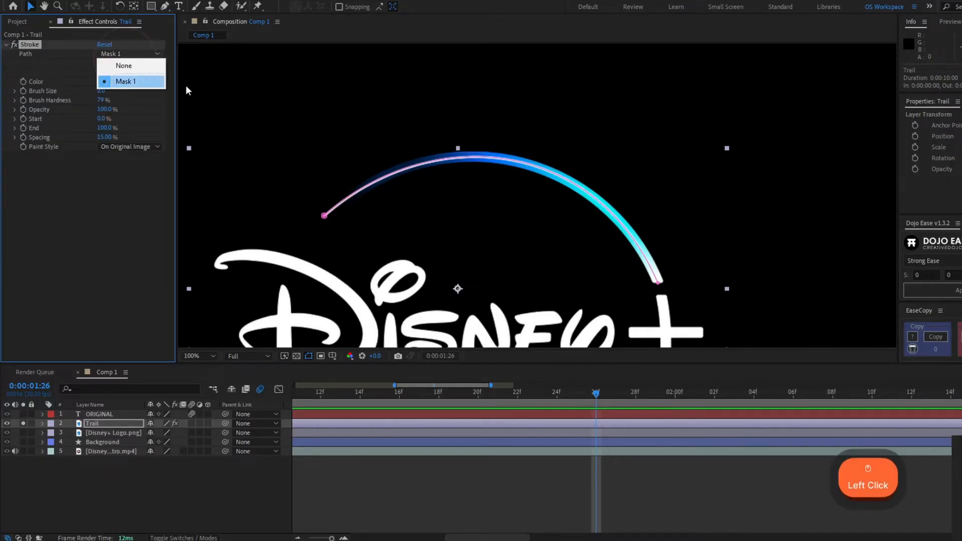
pyautogui.click(120, 82)
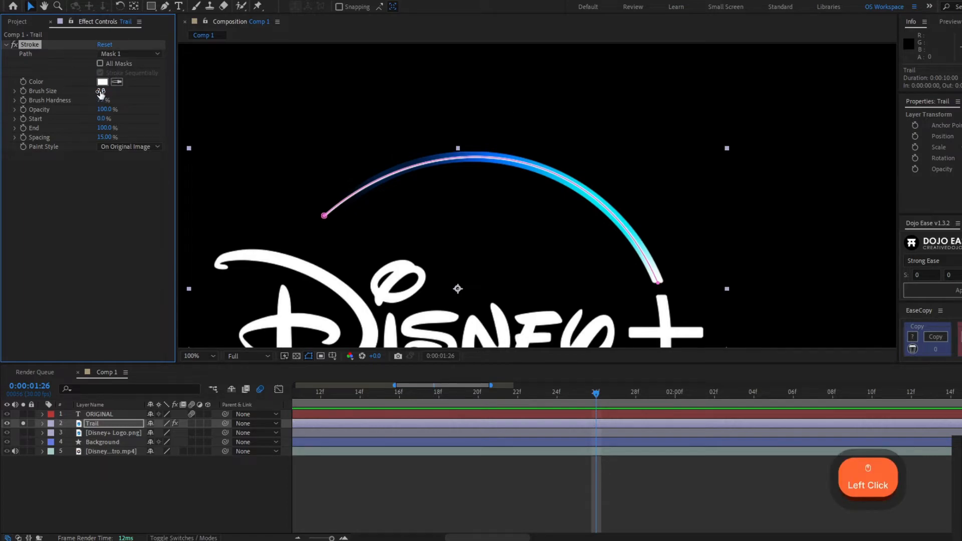
# Step: Set the Stroke's Brush Size to 9.2 so it covers the arc, Brush Hardness to 100% and Spacing to 0%
pyautogui.click(101, 92)
pyautogui.moveTo(101, 92); pyautogui.dragTo(140, 92)
pyautogui.moveTo(645, 170); pyautogui.dragTo(625, 121)
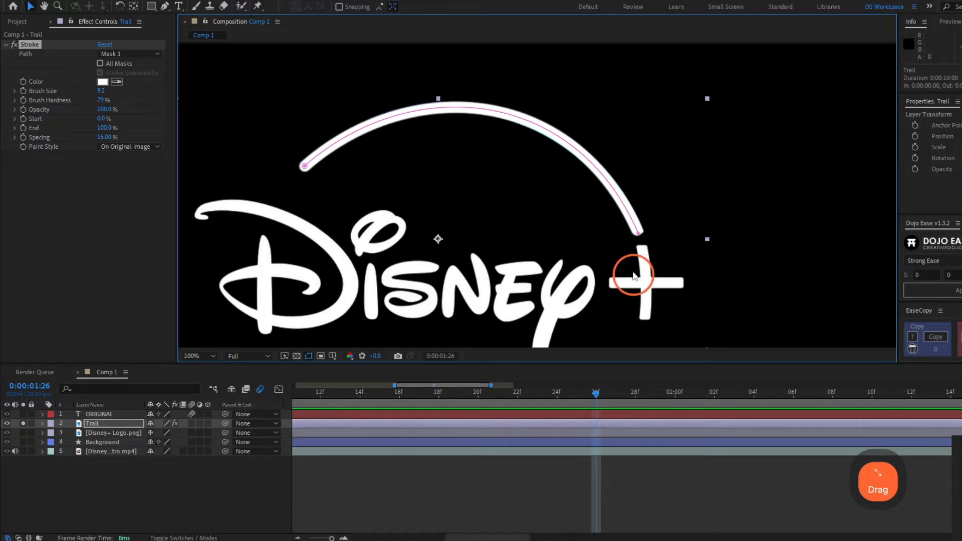
pyautogui.moveTo(373, 173); pyautogui.dragTo(411, 213)
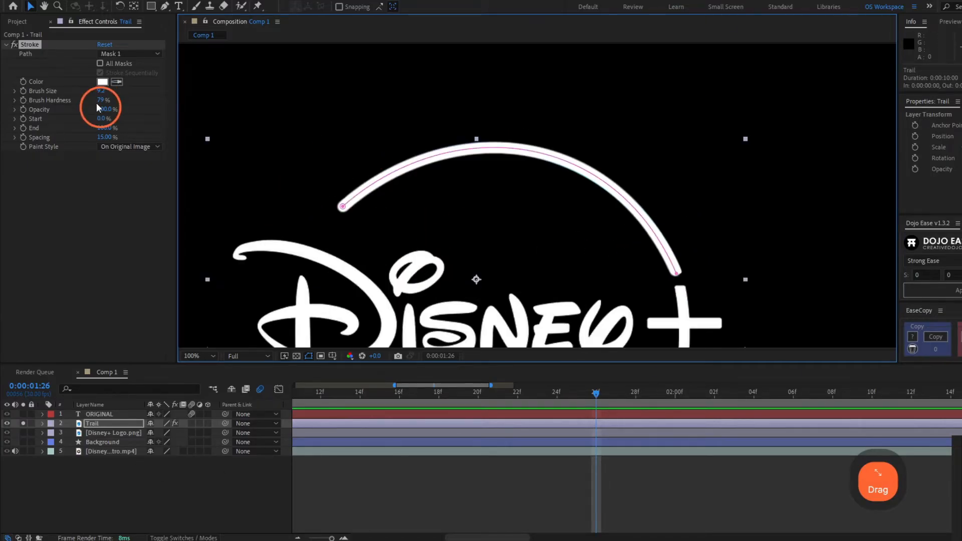
pyautogui.moveTo(102, 104); pyautogui.dragTo(220, 120)
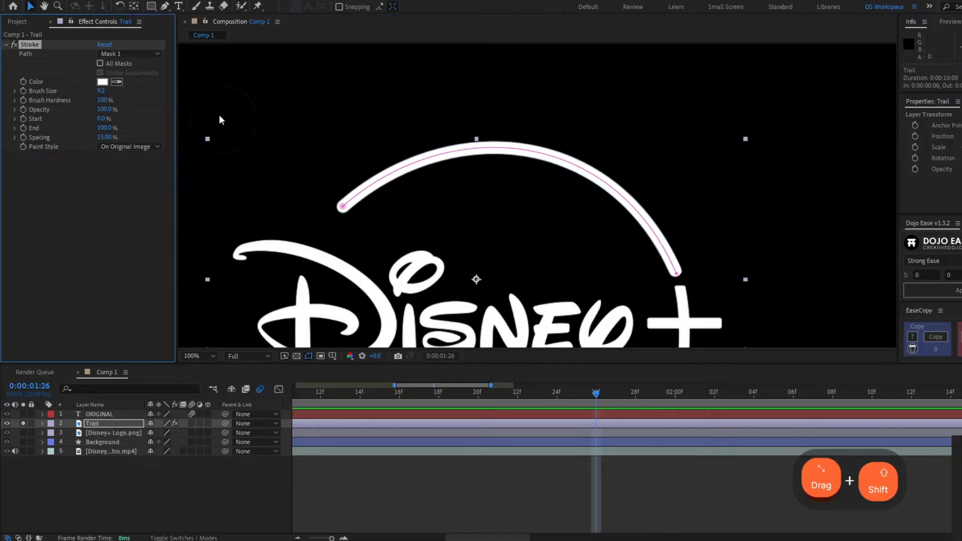
pyautogui.moveTo(105, 137); pyautogui.dragTo(38, 148)
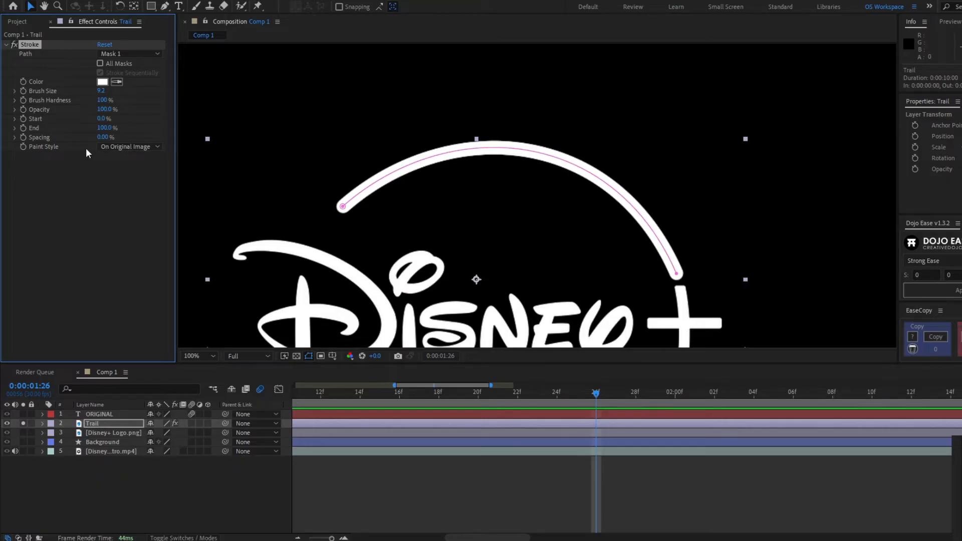
# Step: Set the Stroke's Paint Style to Reveal Original Image and keyframe its End at 100% at 0:00:01:26
pyautogui.click(135, 147)
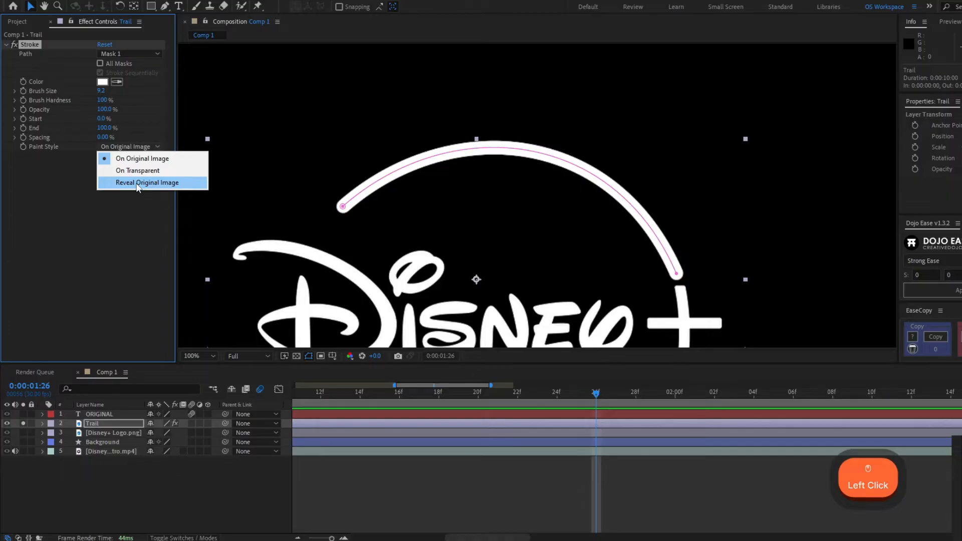
pyautogui.click(138, 184)
pyautogui.moveTo(677, 274)
pyautogui.mouseDown()
pyautogui.moveTo(672, 284)
pyautogui.moveTo(582, 151)
pyautogui.mouseUp()
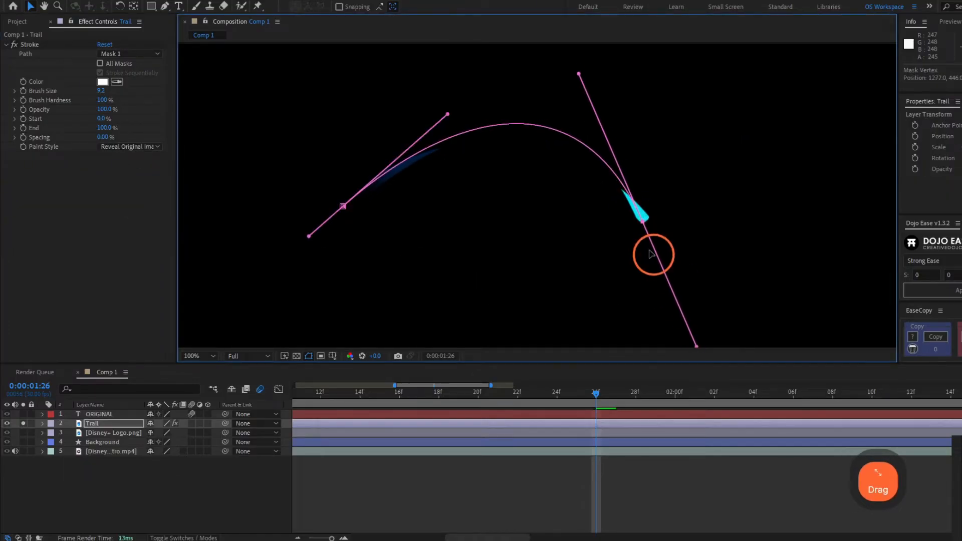
pyautogui.hotkey('ctrl', 'z')
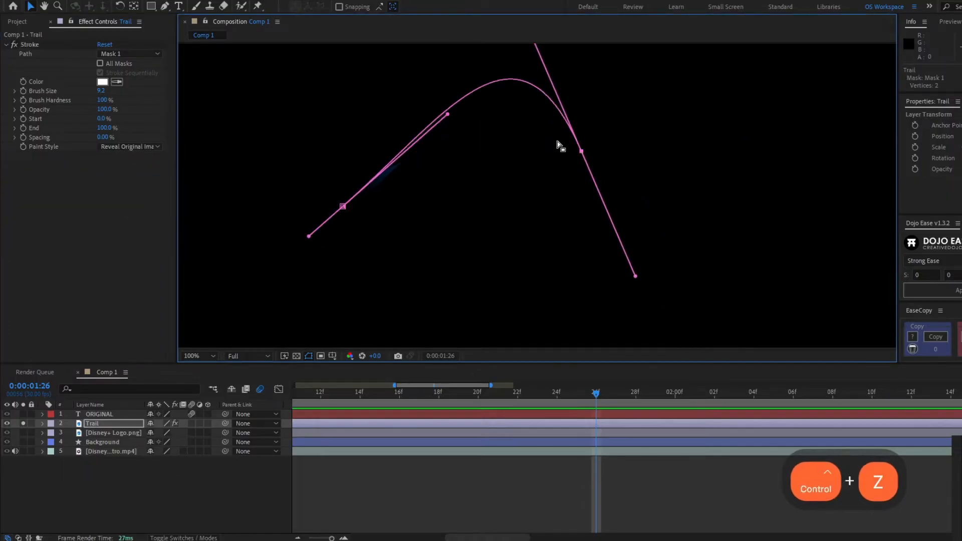
pyautogui.click(22, 127)
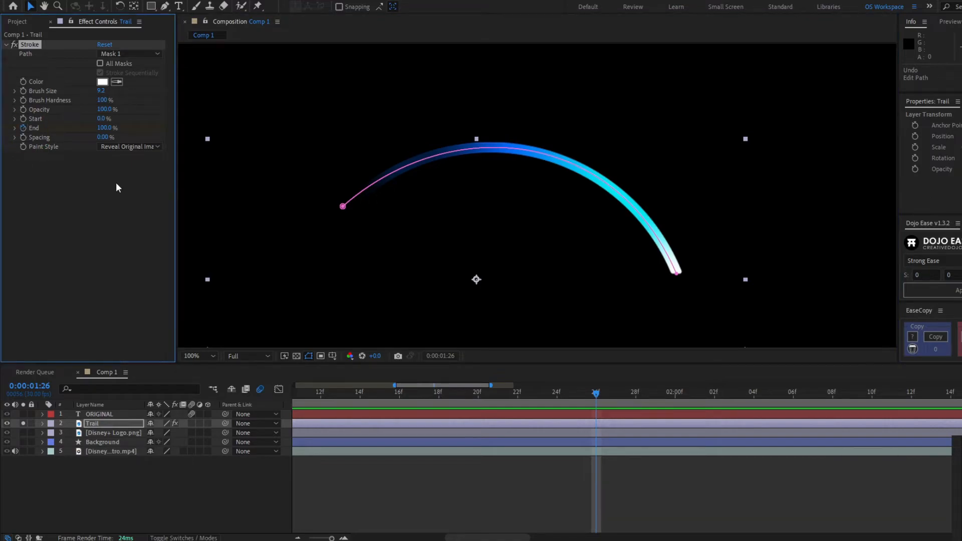
pyautogui.press('u')
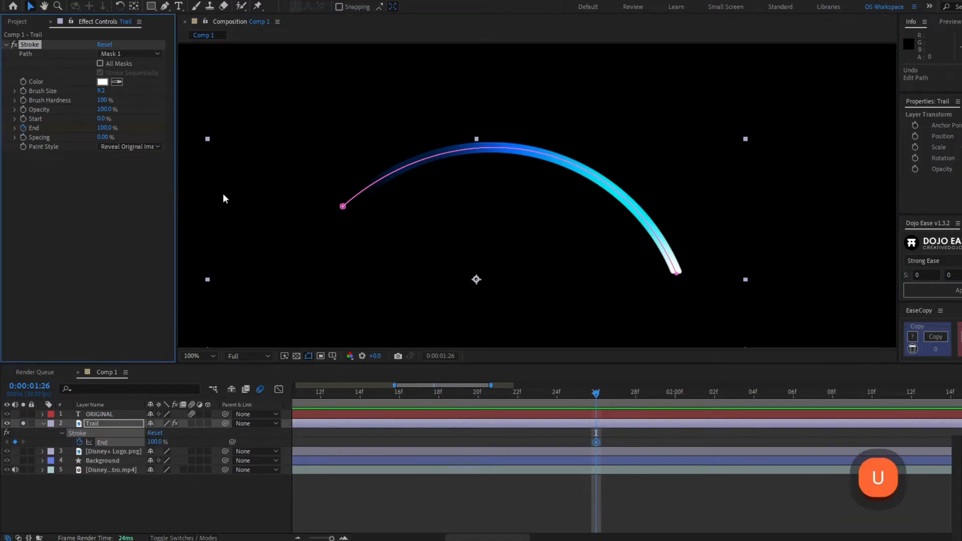
# Step: Solo the reference video, turn off solo for Trail, and go to 0:00:01:15, where the light reaches the arc's end
pyautogui.click(26, 470)
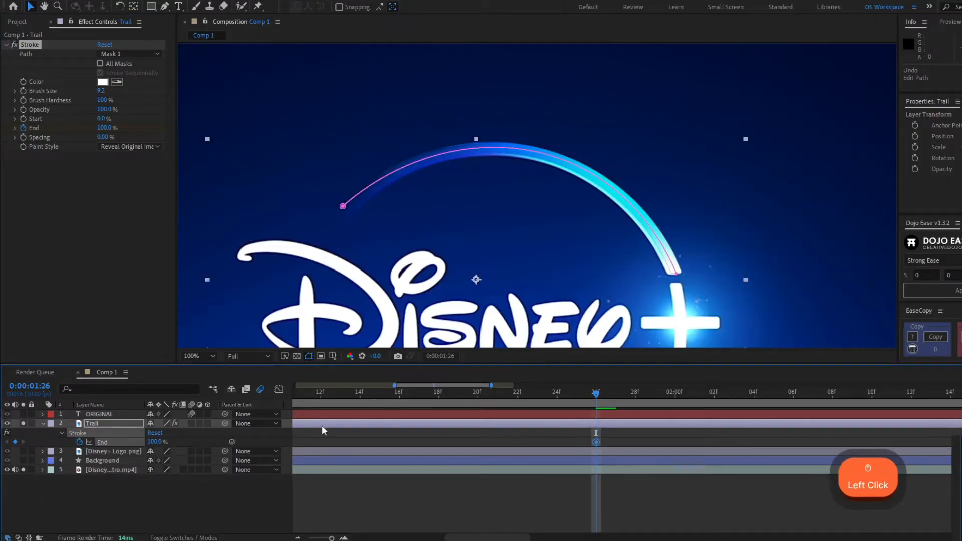
pyautogui.click(598, 437)
pyautogui.moveTo(596, 393); pyautogui.dragTo(380, 396)
pyautogui.click(23, 424)
pyautogui.scroll(2, 701, 234)
pyautogui.moveTo(701, 234); pyautogui.dragTo(497, 87)
pyautogui.scroll(1, 656, 218)
pyautogui.moveTo(652, 242); pyautogui.dragTo(539, 294)
# Step: Add a marker to the Trail layer at 0:00:01:15
pyautogui.click(373, 424)
pyautogui.rightClick(376, 423)
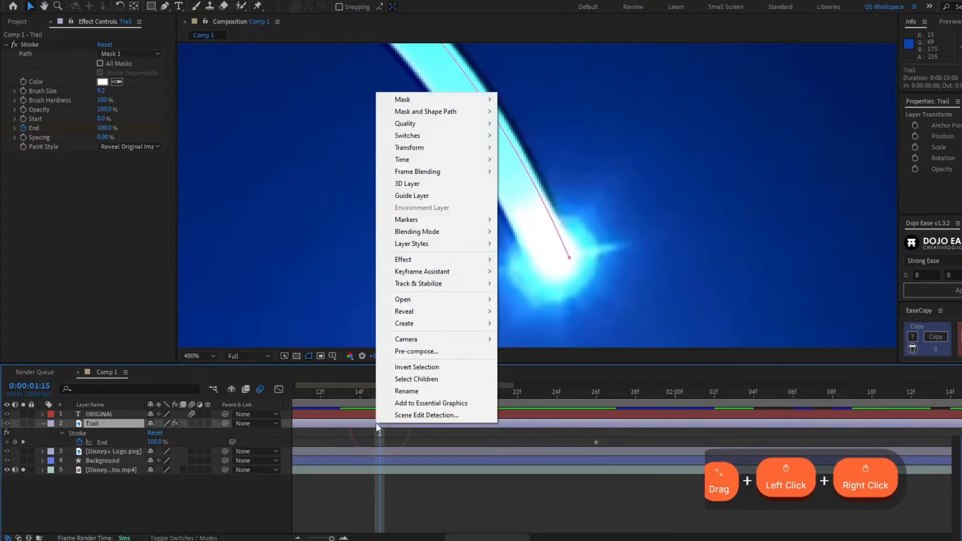
pyautogui.moveTo(442, 219)
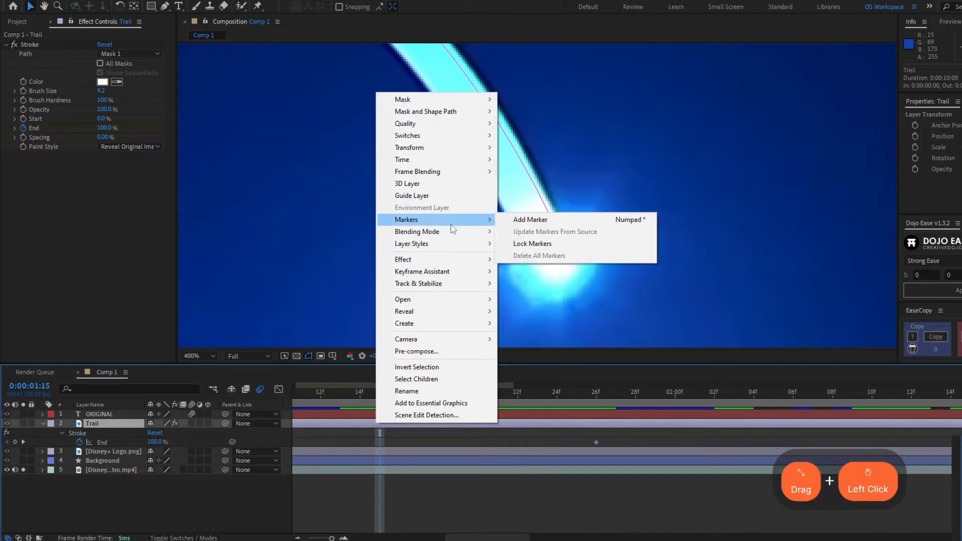
pyautogui.click(505, 221)
pyautogui.scroll(-4, 505, 221)
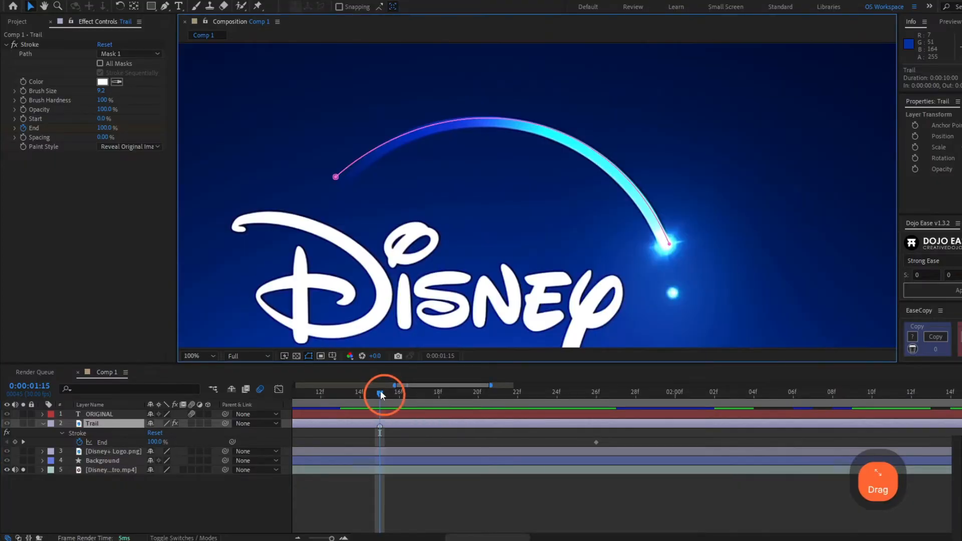
# Step: Go to 0:00:00:17, where the light appears at the arc's start, and add a marker to the Trail layer
pyautogui.moveTo(380, 390); pyautogui.dragTo(447, 407)
pyautogui.rightClick(488, 425)
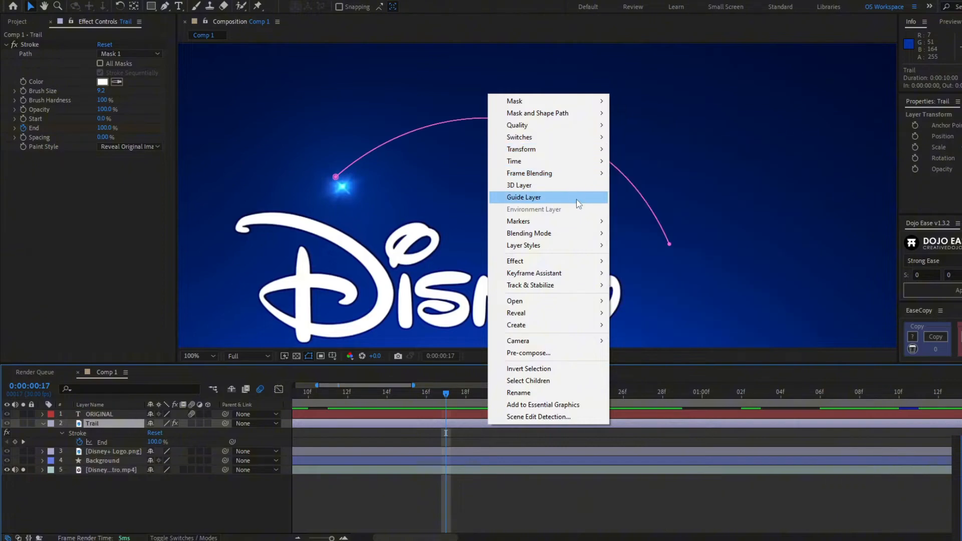
pyautogui.moveTo(575, 222)
pyautogui.click(639, 221)
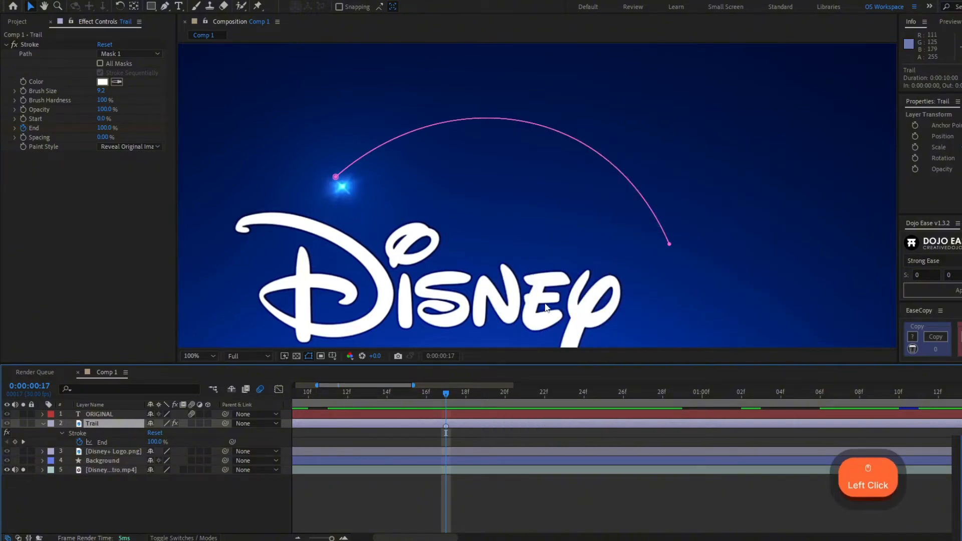
# Step: Keyframe the Trail Stroke's End at 0% at 0:00:00:17
pyautogui.press('u')
pyautogui.press('u')
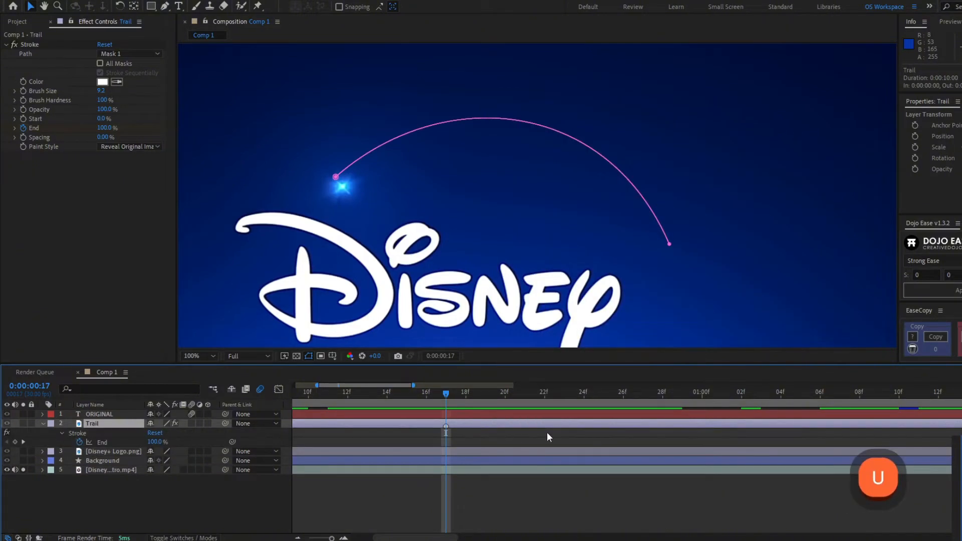
pyautogui.click(157, 442)
pyautogui.write('0')
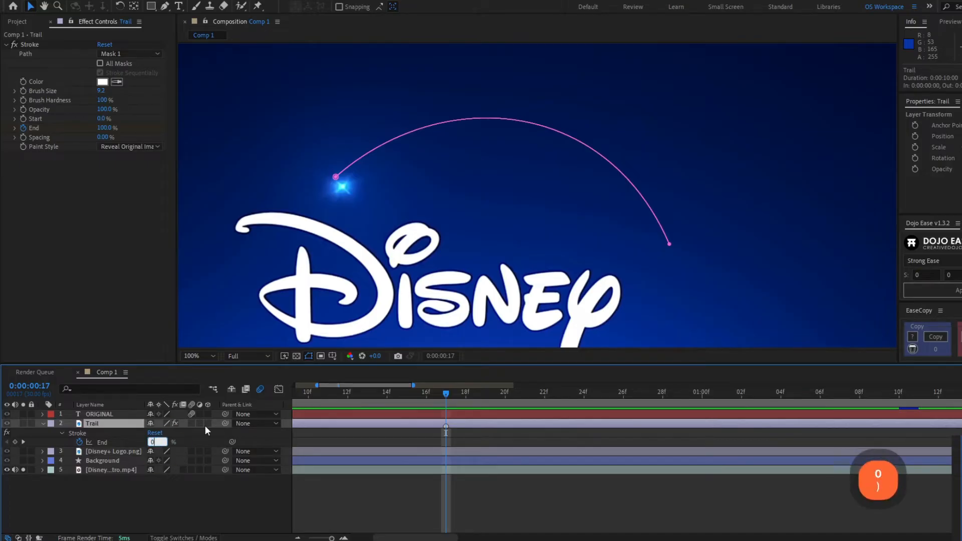
pyautogui.press('Return')
# Step: Move the Stroke's final End keyframe to the marker at 0:00:01:15
pyautogui.scroll(-3, 622, 435)
pyautogui.press('k')
pyautogui.click(688, 441)
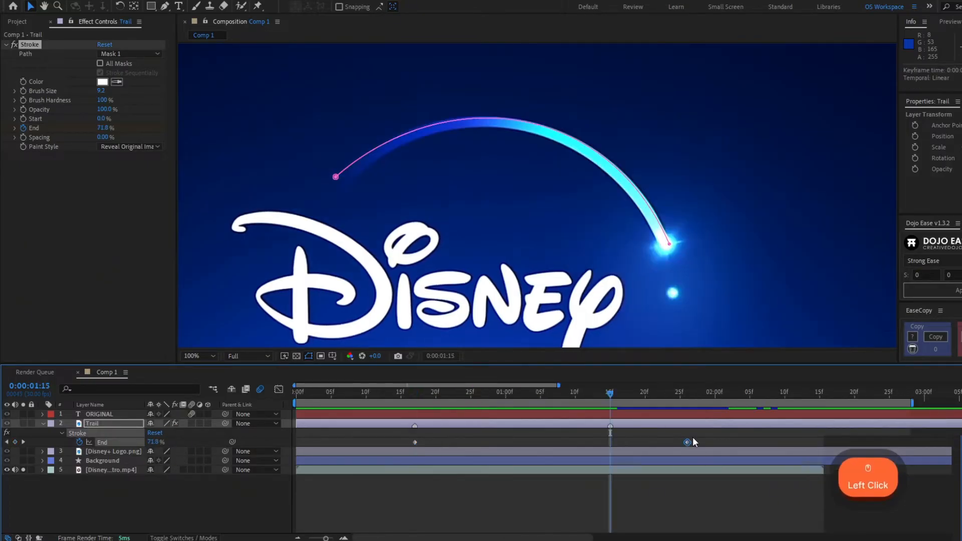
pyautogui.moveTo(689, 439); pyautogui.dragTo(614, 438)
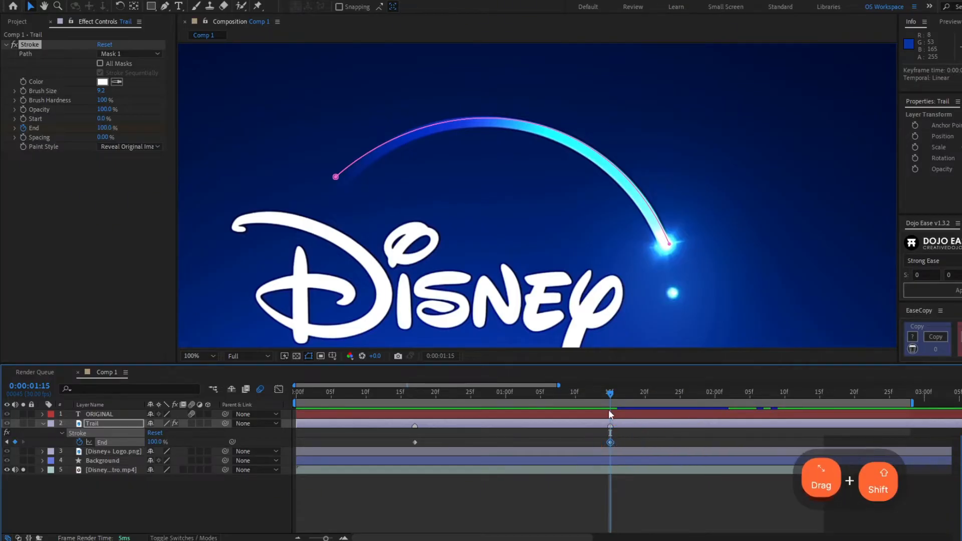
# Step: Compare the Trail's growth with the reference light between 0:00:00:17 and 0:00:01:11, toggling the Trail layer's solo
pyautogui.click(611, 396)
pyautogui.moveTo(611, 396); pyautogui.dragTo(385, 425)
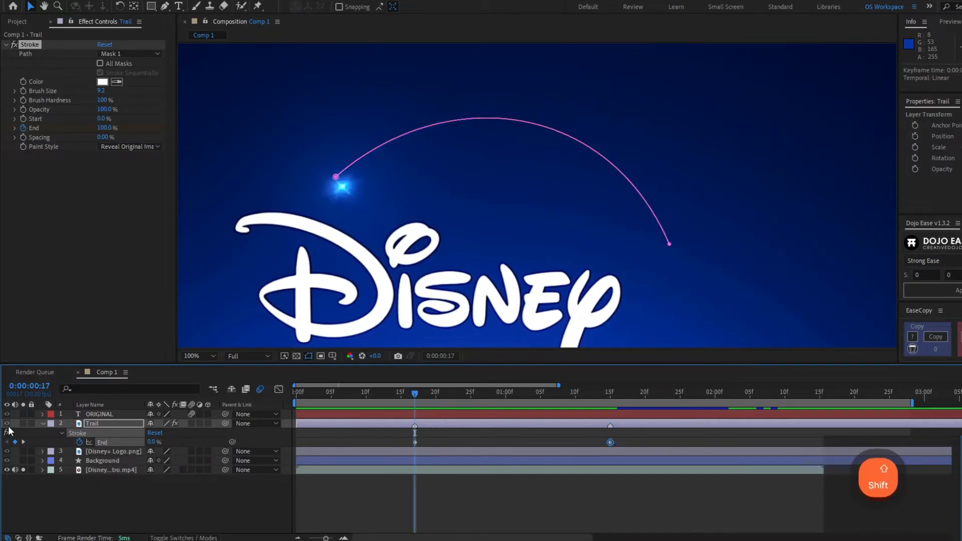
pyautogui.click(24, 423)
pyautogui.moveTo(415, 394); pyautogui.dragTo(589, 410)
pyautogui.click(22, 423)
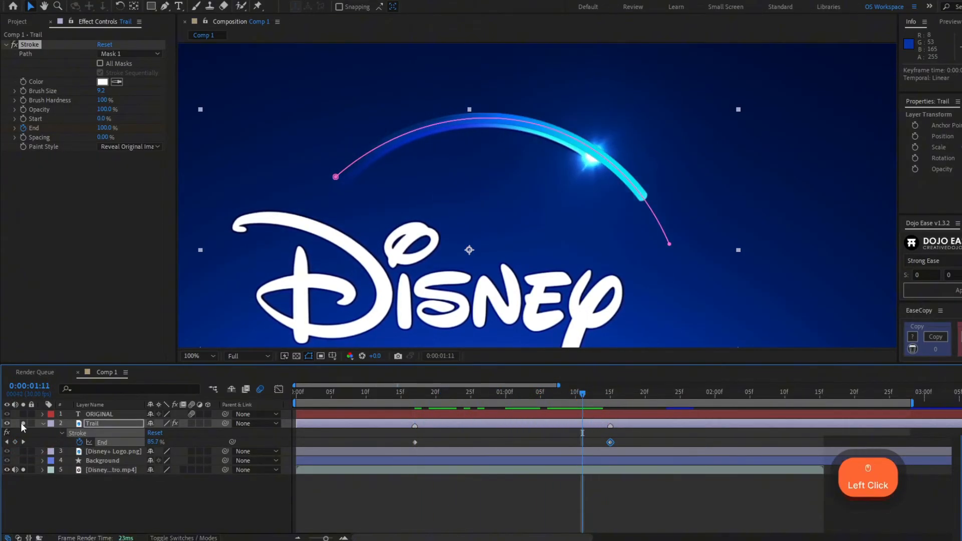
pyautogui.moveTo(436, 407); pyautogui.dragTo(420, 405)
pyautogui.moveTo(362, 191); pyautogui.dragTo(389, 223)
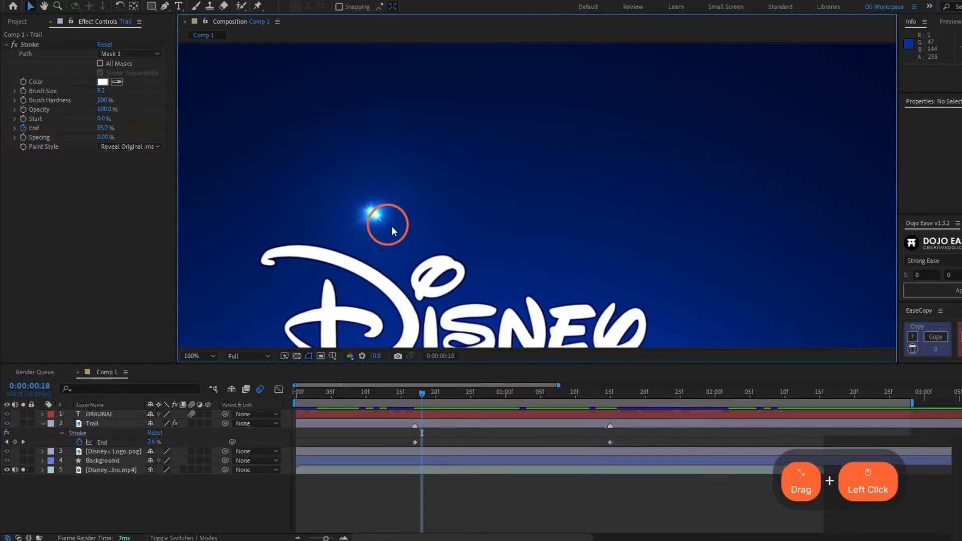
# Step: Examine the reference light's movement frame by frame near the start of the arc, from 0:00:00:18 to 0:00:00:22
pyautogui.scroll(1, 392, 227)
pyautogui.scroll(-1, 403, 248)
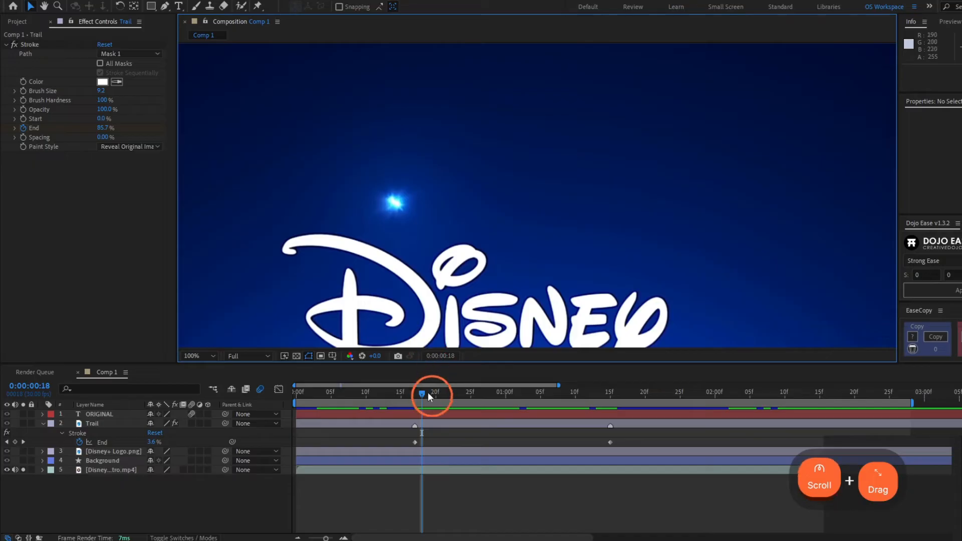
pyautogui.moveTo(428, 392); pyautogui.dragTo(448, 399)
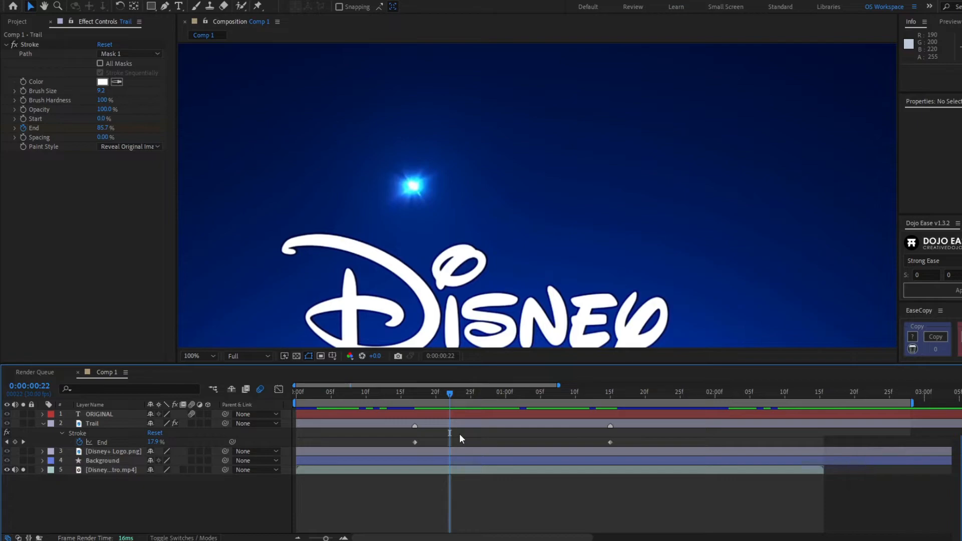
pyautogui.press('pagedown')
pyautogui.press('pageup')
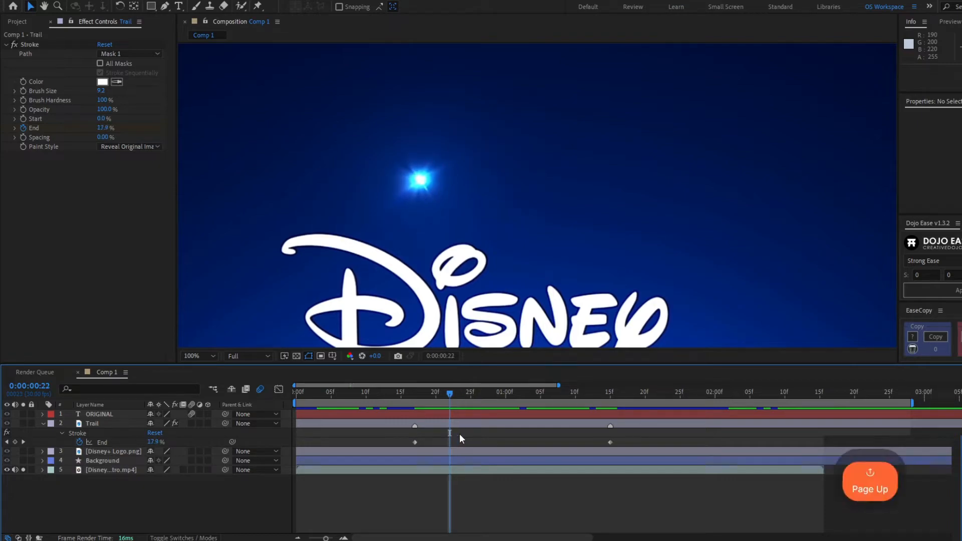
pyautogui.press('pagedown')
pyautogui.press('pageup')
pyautogui.press('pagedown')
pyautogui.press('pageup')
# Step: Compare the reference light's position at the end of the arc between frames 0:00:01:14 and 0:00:01:15
pyautogui.moveTo(449, 393); pyautogui.dragTo(613, 396)
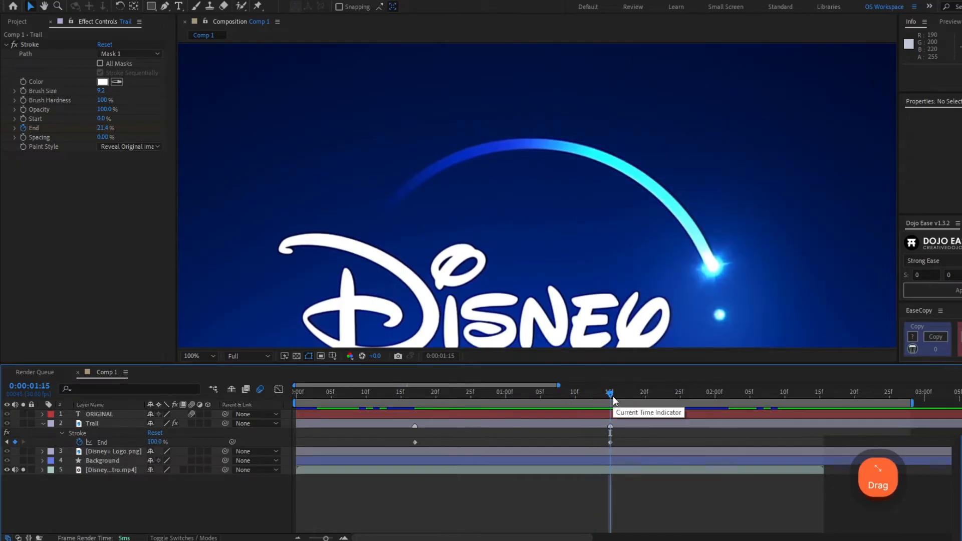
pyautogui.press('pageup')
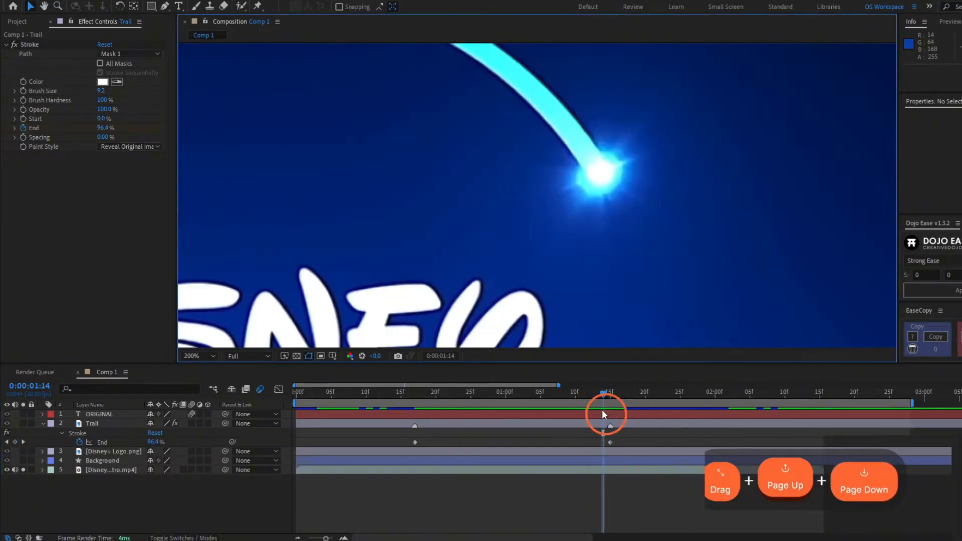
pyautogui.press('pagedown')
pyautogui.press('pageup')
pyautogui.press('pageup')
pyautogui.press('pagedown')
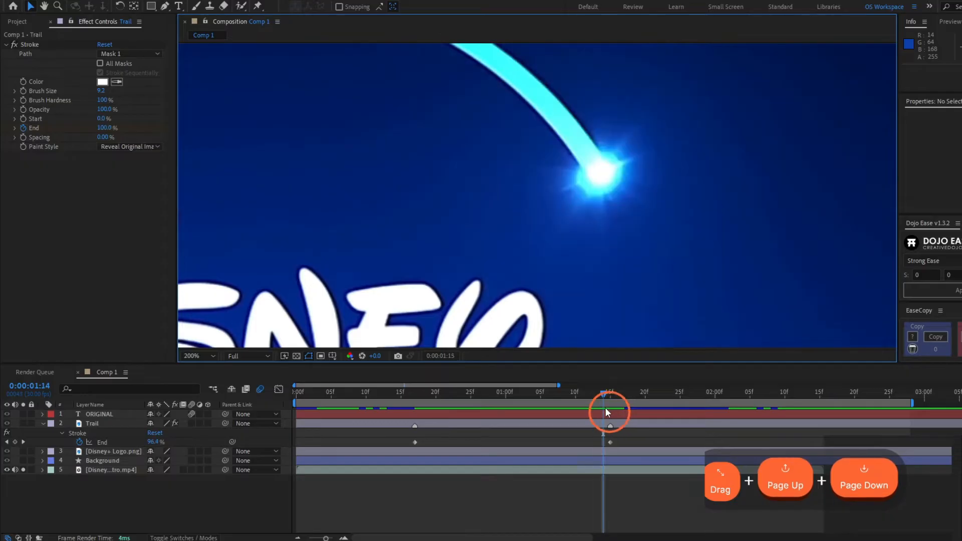
pyautogui.press('pageup')
pyautogui.press('pagedown')
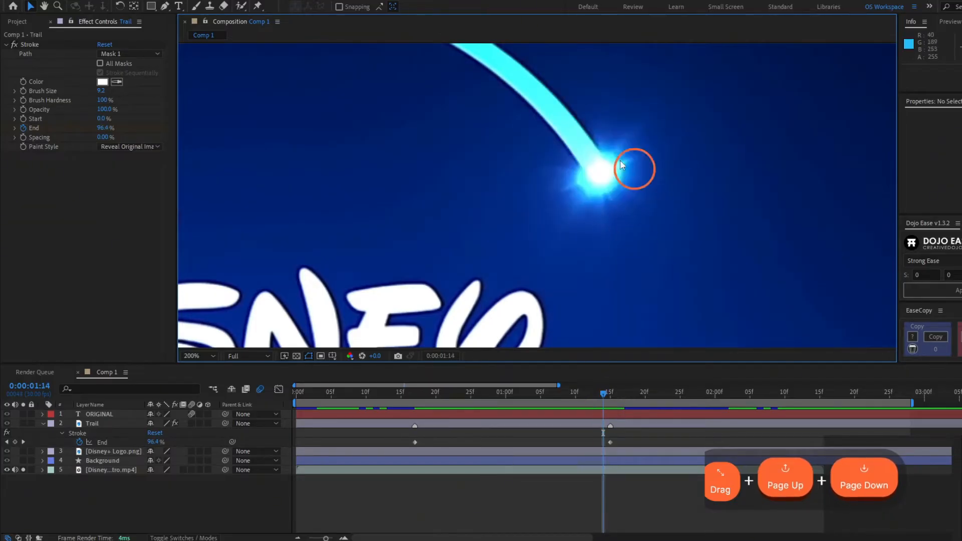
pyautogui.press('pagedown')
pyautogui.scroll(-2, 481, 214)
pyautogui.moveTo(482, 214); pyautogui.dragTo(556, 254)
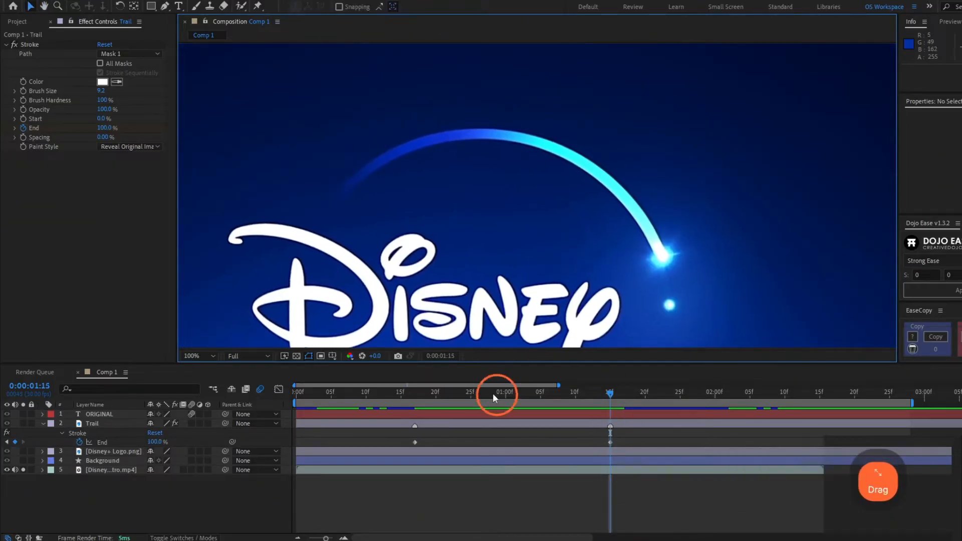
# Step: Apply Easy Ease to the Trail Stroke's first End keyframe and show its speed graph
pyautogui.click(441, 424)
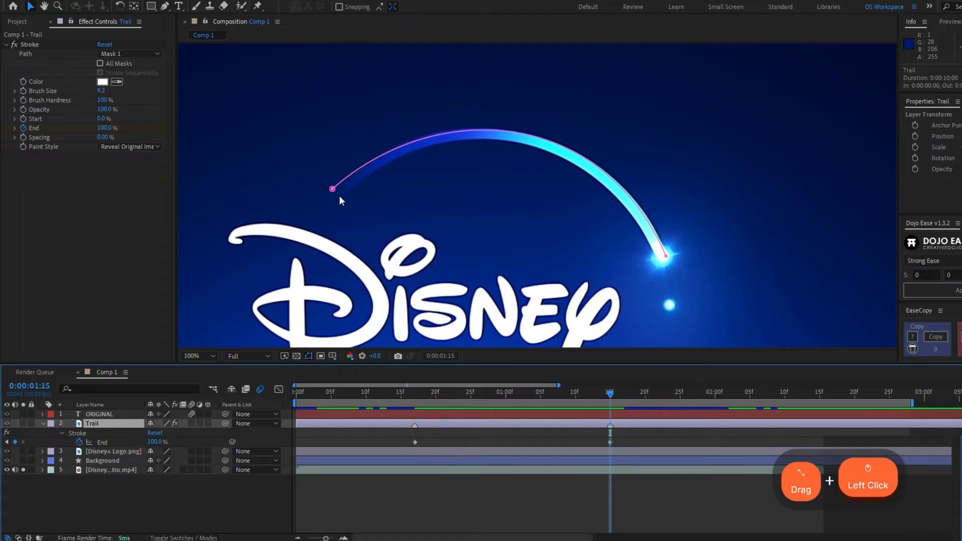
pyautogui.click(422, 437)
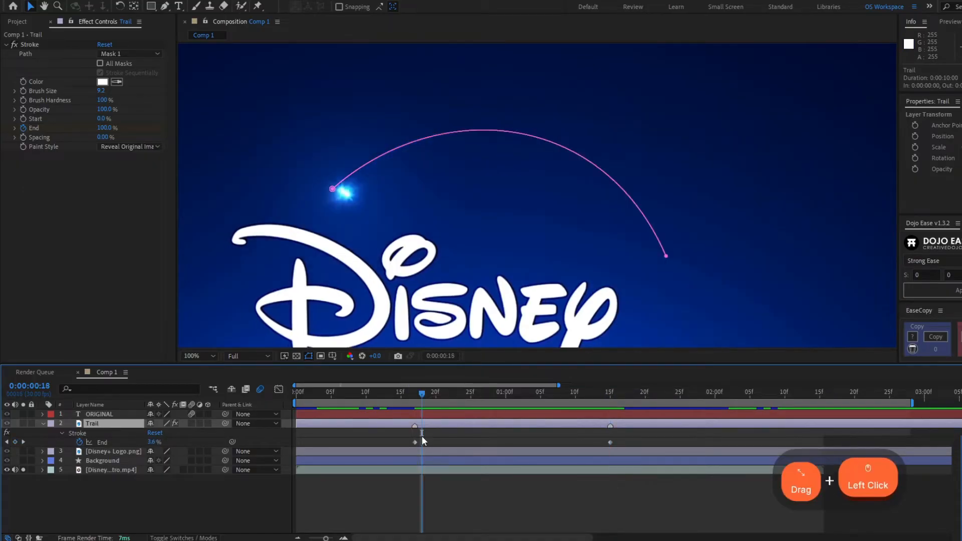
pyautogui.moveTo(422, 436); pyautogui.dragTo(409, 444)
pyautogui.press('F9')
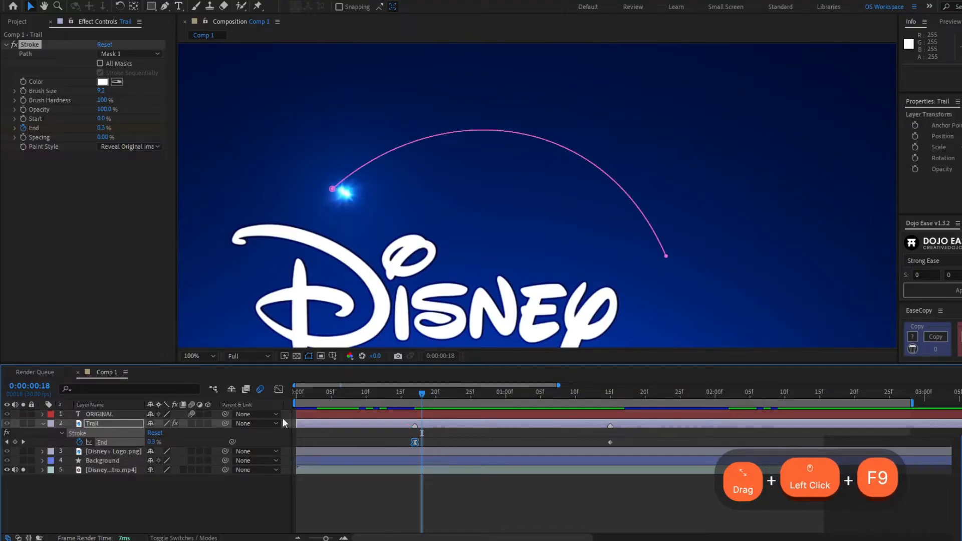
pyautogui.click(279, 389)
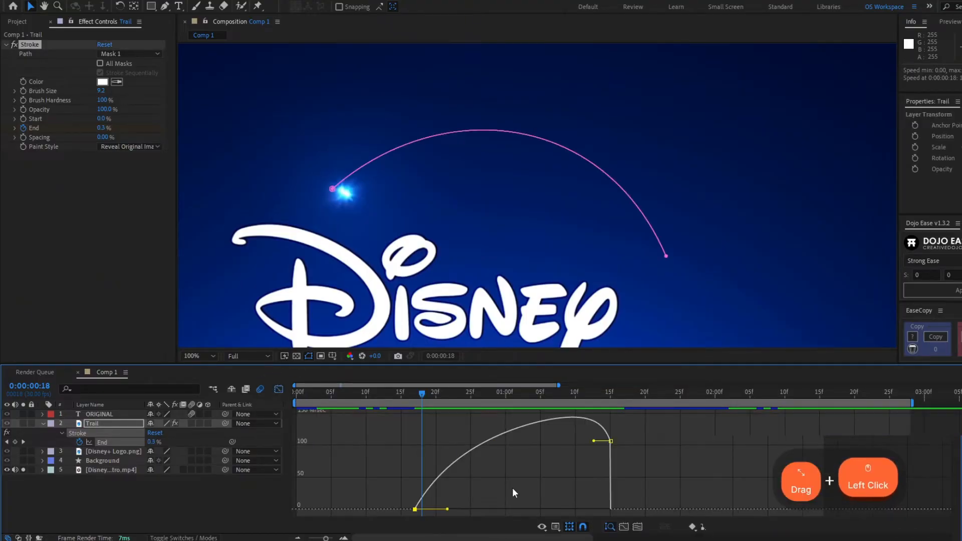
# Step: Solo the Trail with the reference and match its End speed curve by lengthening the first keyframe's handle and shortening the last keyframe's
pyautogui.moveTo(434, 396); pyautogui.dragTo(513, 408)
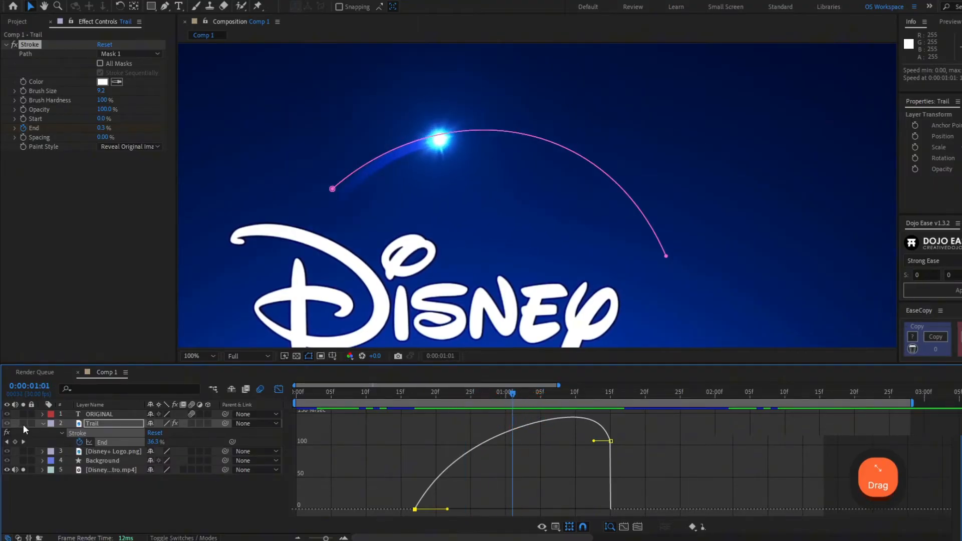
pyautogui.click(24, 424)
pyautogui.moveTo(447, 511); pyautogui.dragTo(461, 511)
pyautogui.moveTo(421, 395); pyautogui.dragTo(591, 425)
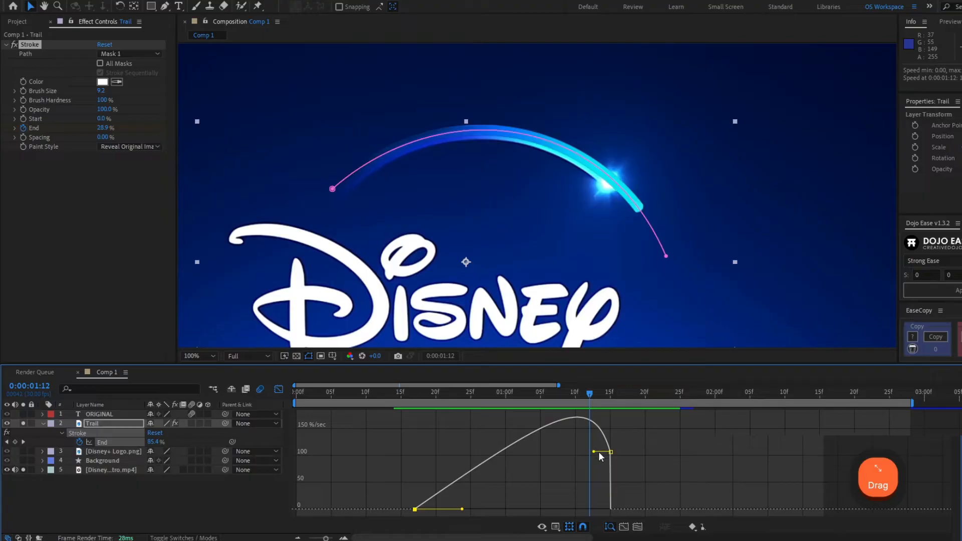
pyautogui.moveTo(595, 453); pyautogui.dragTo(620, 456)
pyautogui.moveTo(585, 392)
pyautogui.mouseDown()
pyautogui.moveTo(611, 393)
pyautogui.moveTo(476, 445)
pyautogui.moveTo(534, 430)
pyautogui.moveTo(609, 432)
pyautogui.moveTo(536, 430)
pyautogui.moveTo(431, 448)
pyautogui.mouseUp()
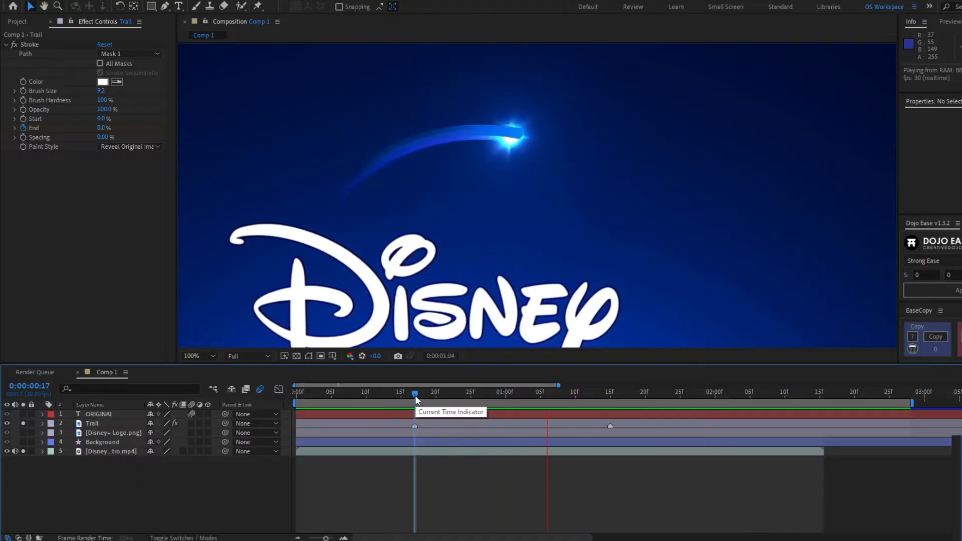
# Step: Add the Exposure effect to the Trail layer at 0:00:01:08 and set its Exposure to 1.00
pyautogui.moveTo(415, 396); pyautogui.dragTo(567, 455)
pyautogui.scroll(4, 426, 146)
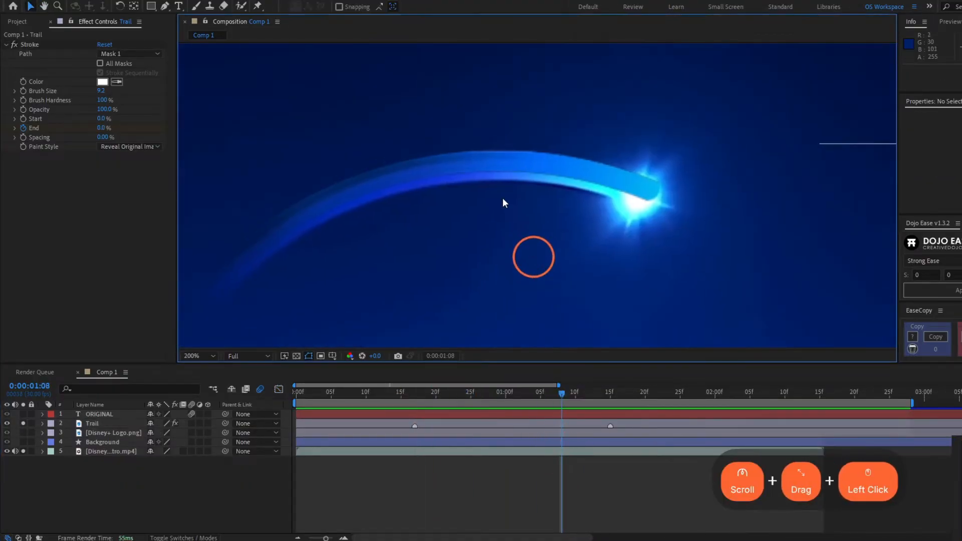
pyautogui.scroll(-2, 487, 183)
pyautogui.click(524, 426)
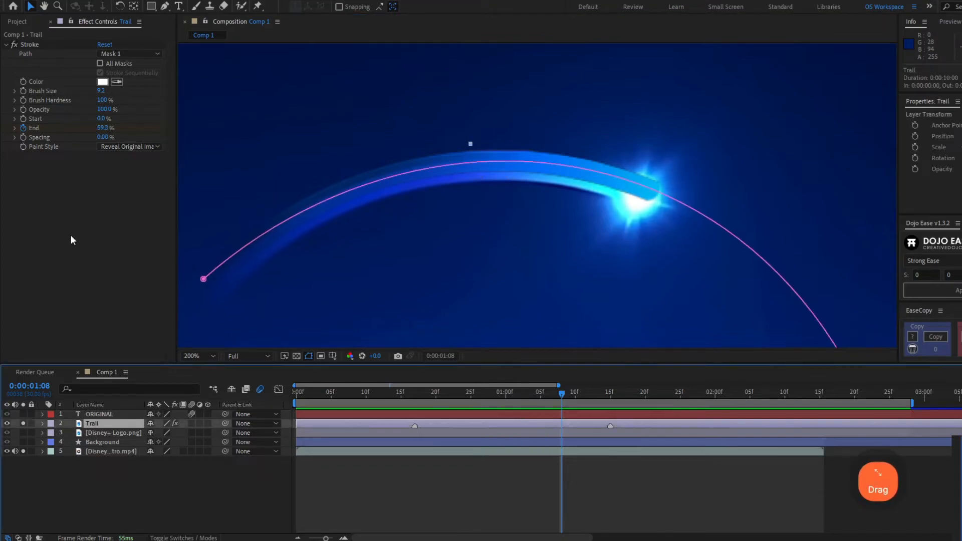
pyautogui.hotkey('ctrl', 'space')
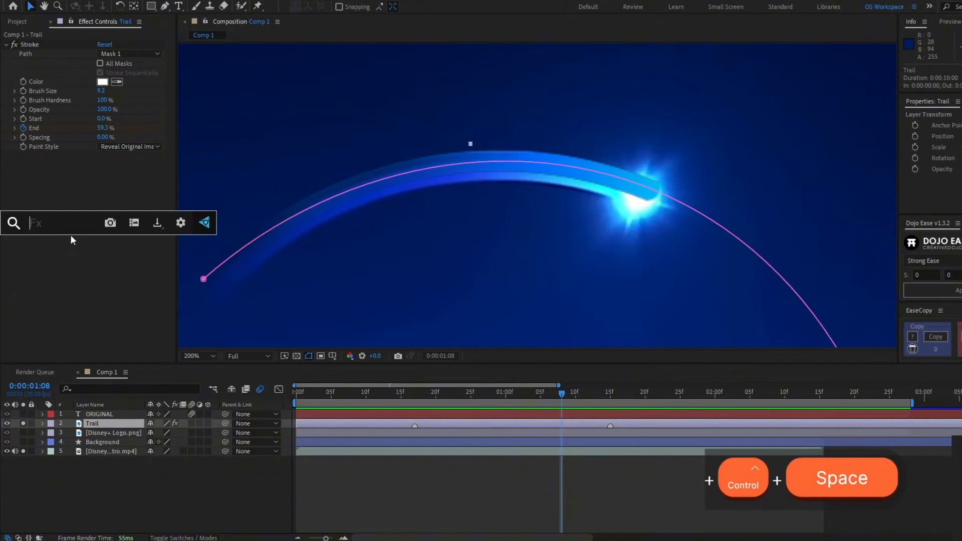
pyautogui.write('exposi')
pyautogui.press('BackSpace')
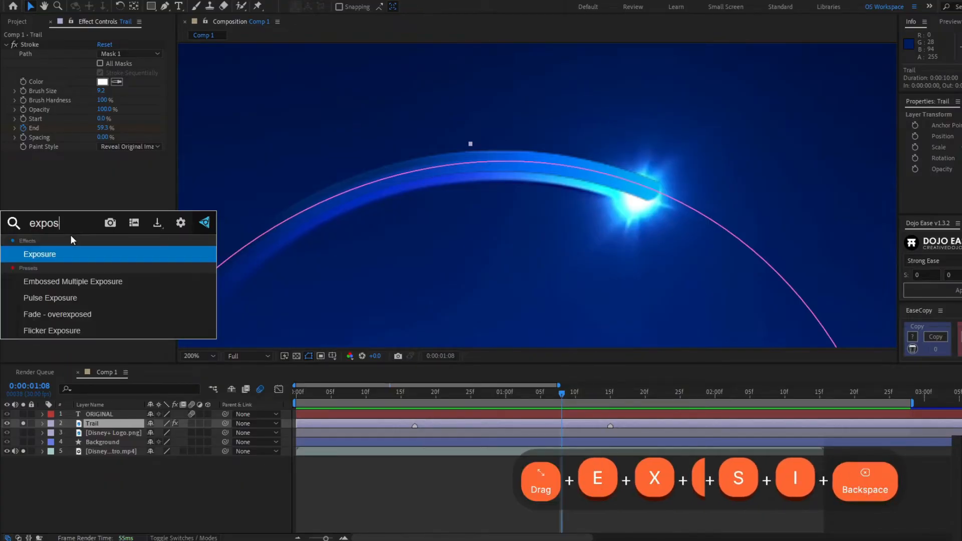
pyautogui.write('u')
pyautogui.press('Return')
pyautogui.click(103, 184)
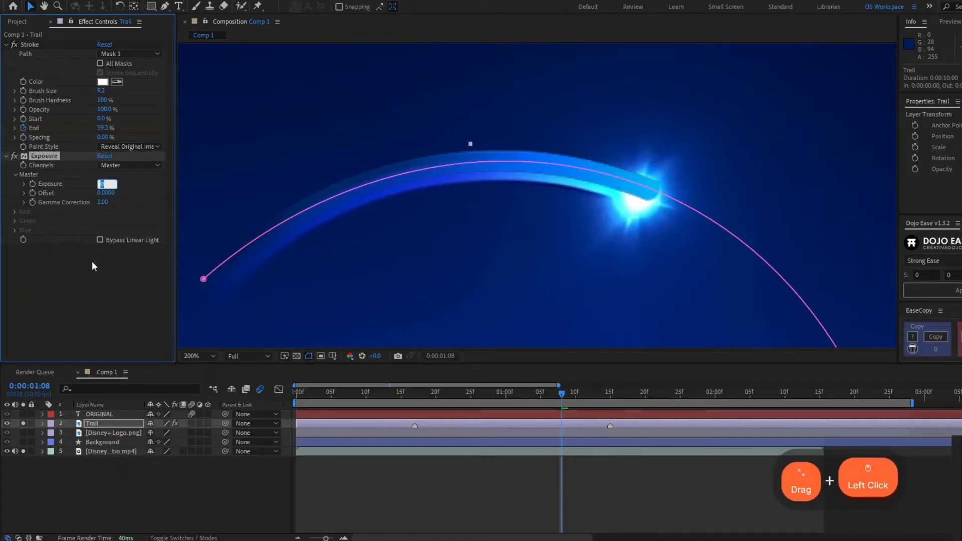
pyautogui.press('Up')
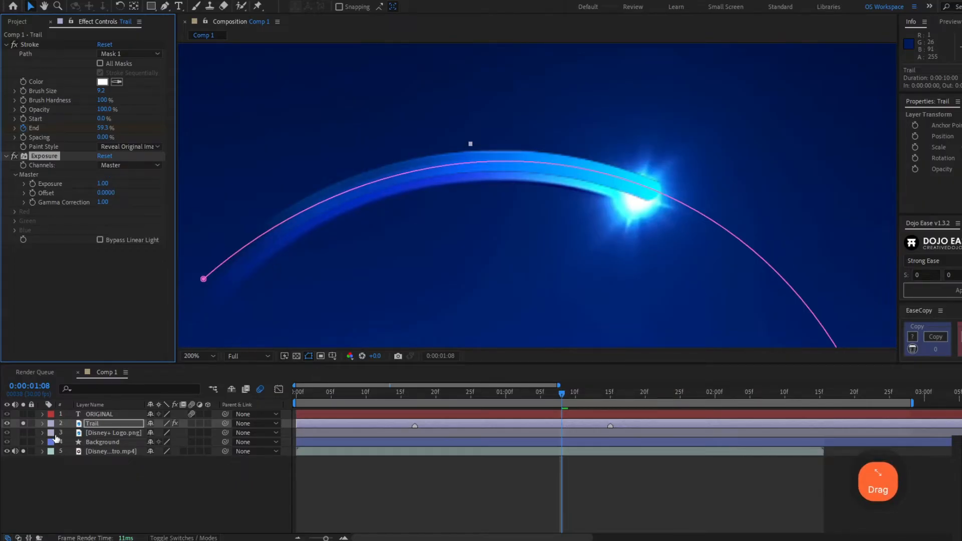
# Step: Review the reference reveal up to 0:00:02:00, and turn off the reference video's solo to see the recreated layers
pyautogui.moveTo(626, 296); pyautogui.dragTo(613, 257)
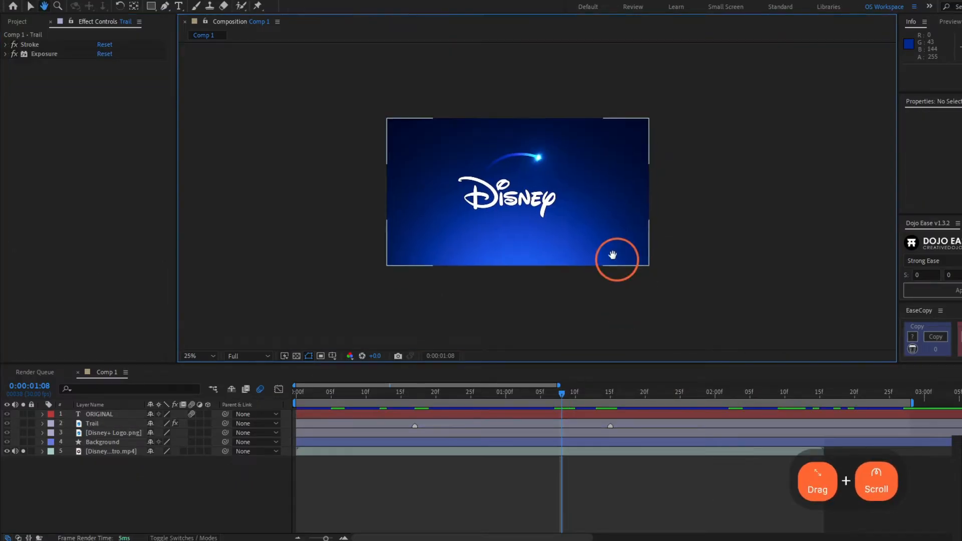
pyautogui.scroll(1, 582, 269)
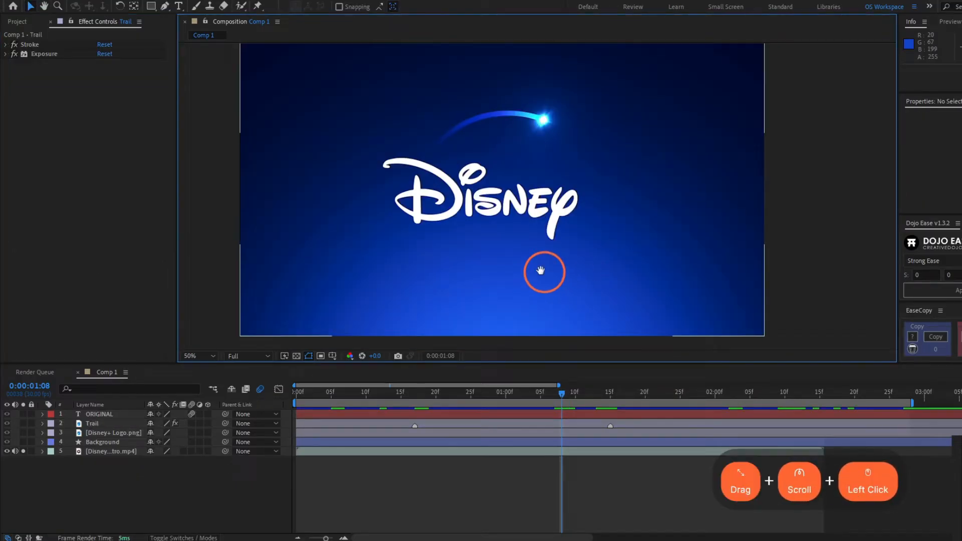
pyautogui.moveTo(542, 271); pyautogui.dragTo(525, 311)
pyautogui.press('v')
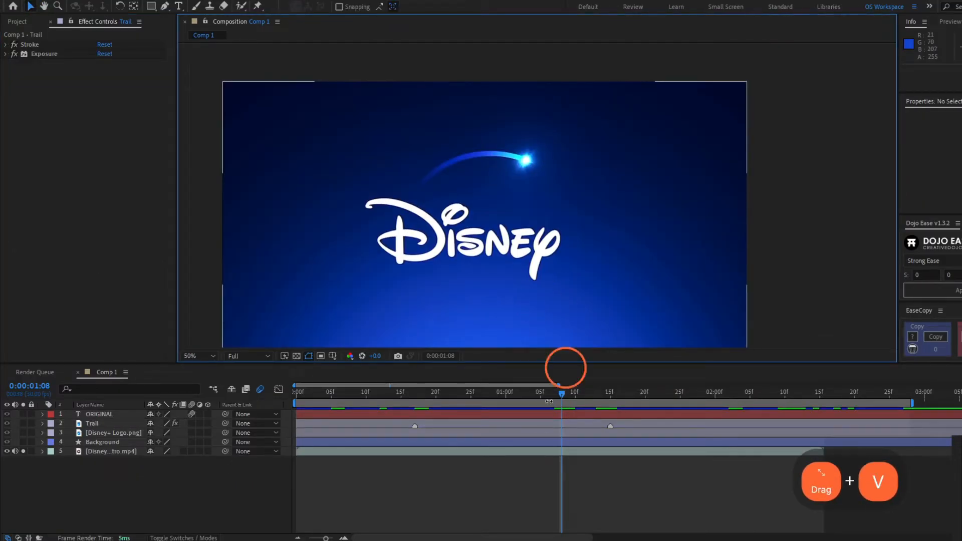
pyautogui.moveTo(562, 396); pyautogui.dragTo(701, 408)
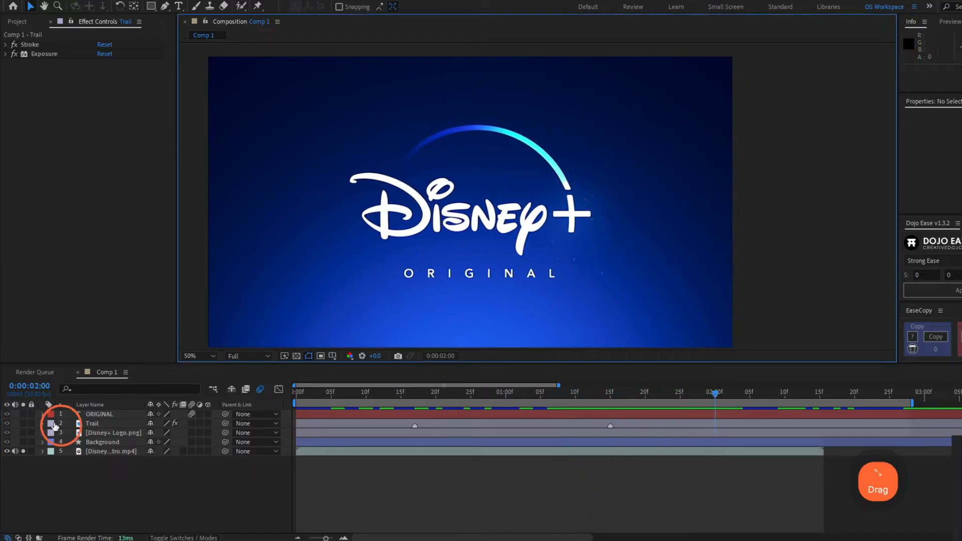
pyautogui.click(24, 451)
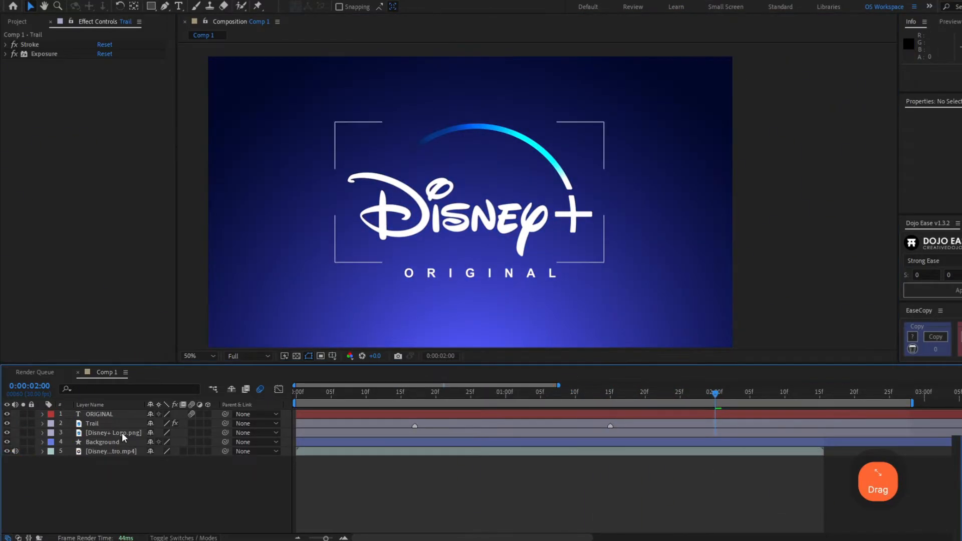
# Step: Draw a closed curved mask around the Disney wordmark on the Disney+ Logo.png layer, leaving out the plus sign and arc
pyautogui.click(122, 434)
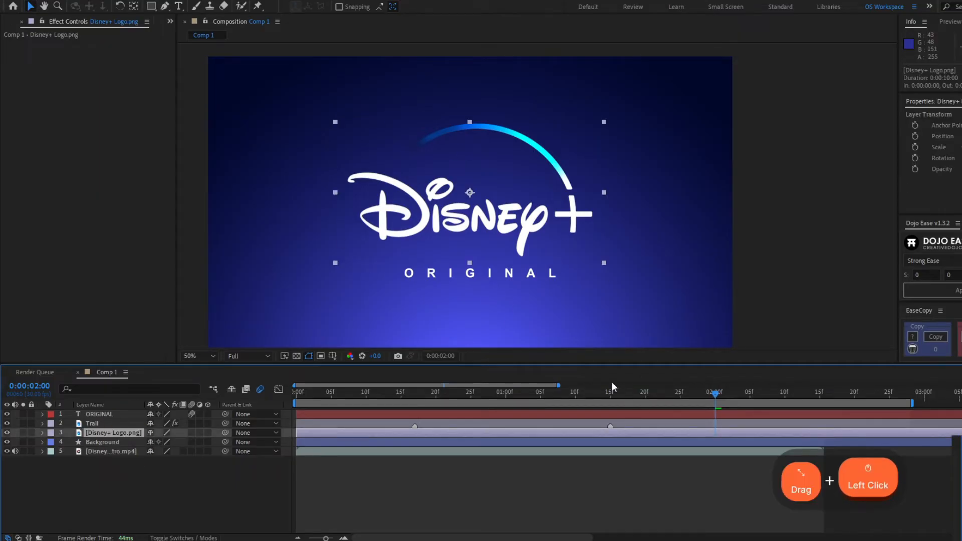
pyautogui.moveTo(612, 387); pyautogui.dragTo(414, 404)
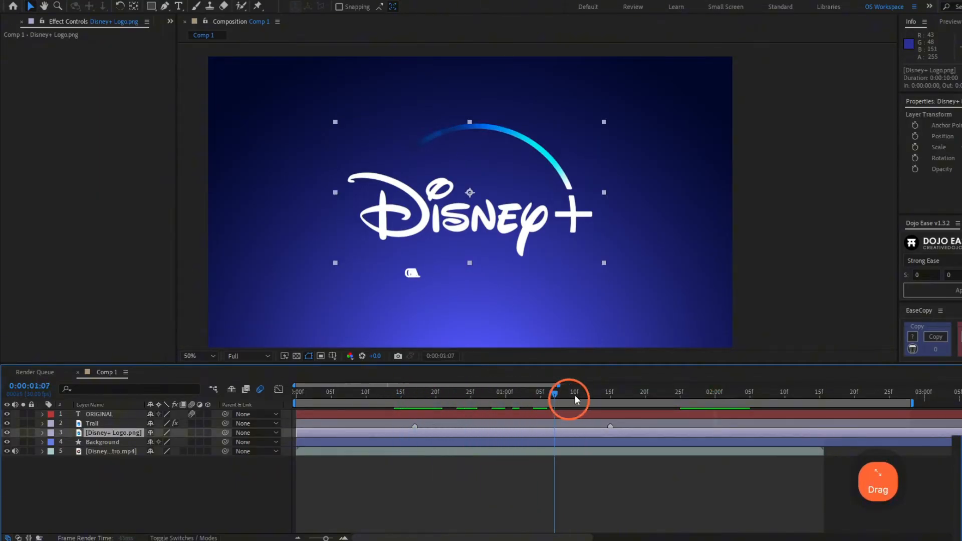
pyautogui.moveTo(575, 395); pyautogui.dragTo(527, 396)
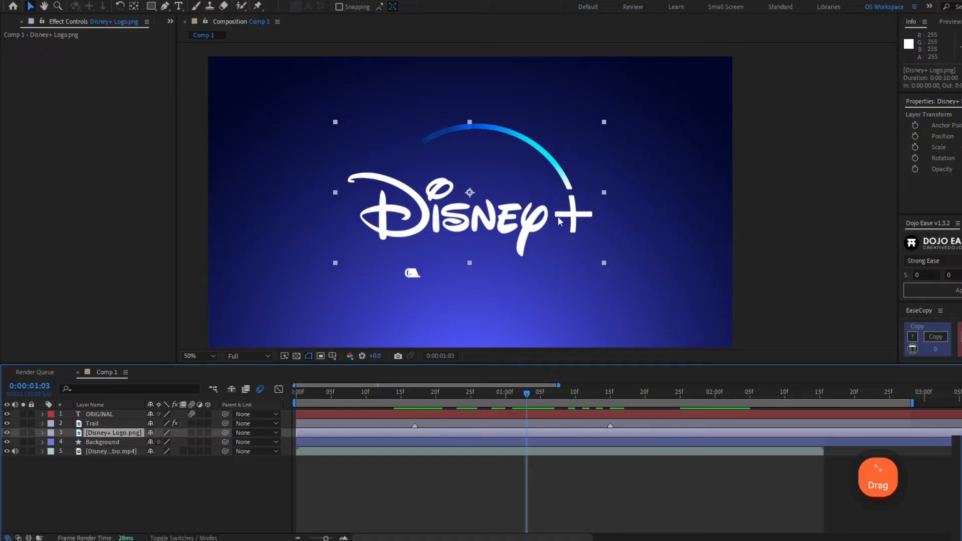
pyautogui.scroll(1, 528, 283)
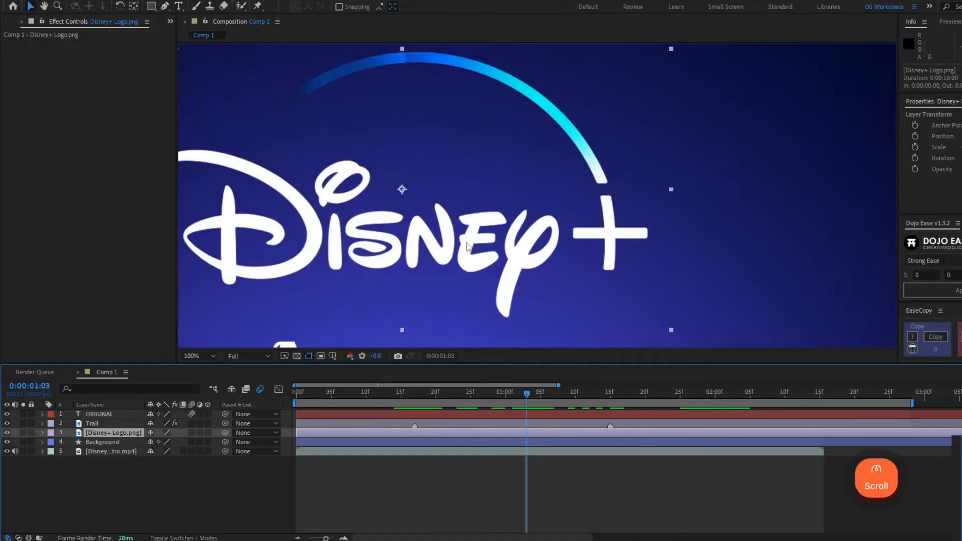
pyautogui.moveTo(527, 283); pyautogui.dragTo(610, 273)
pyautogui.press('g')
pyautogui.click(619, 324)
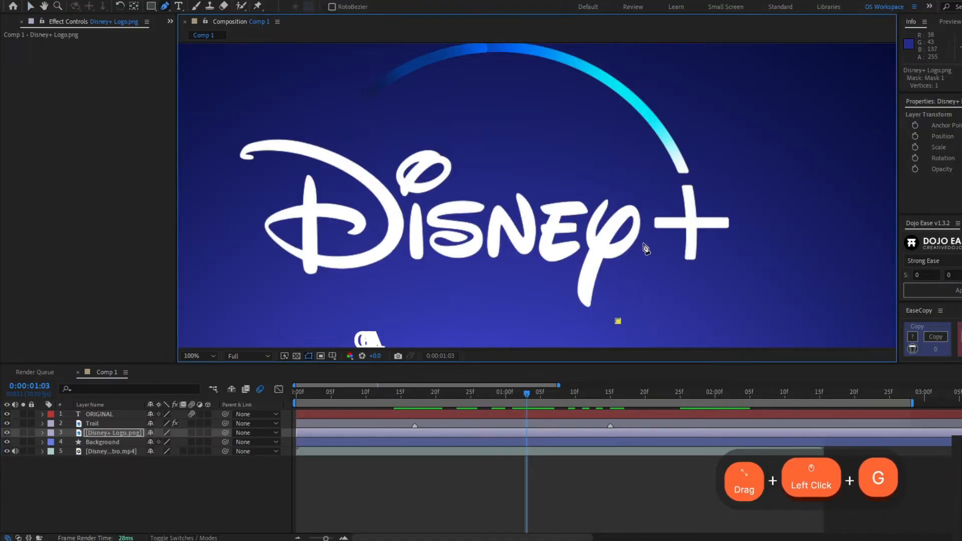
pyautogui.moveTo(647, 223); pyautogui.dragTo(638, 169)
pyautogui.click(643, 176)
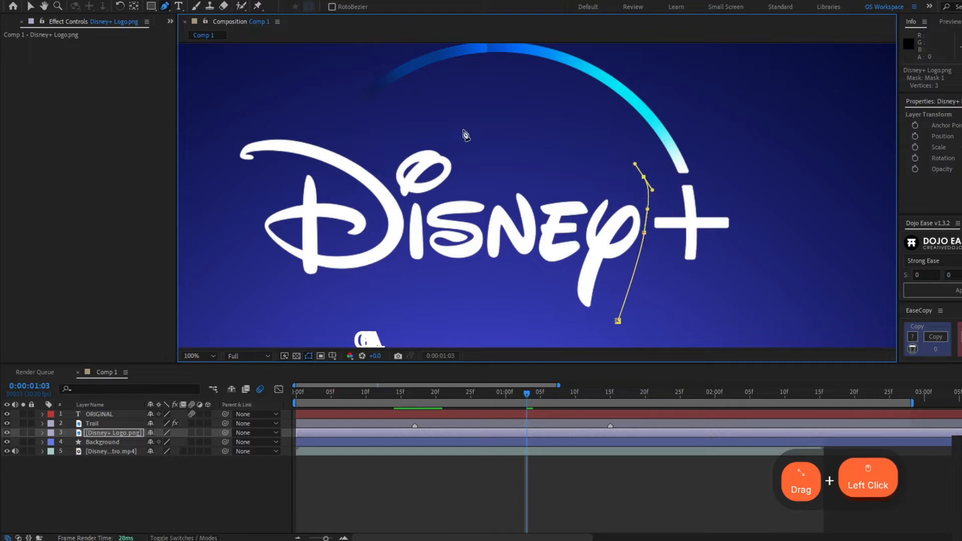
pyautogui.click(409, 119)
pyautogui.click(263, 118)
pyautogui.click(205, 166)
pyautogui.moveTo(274, 306); pyautogui.dragTo(319, 313)
pyautogui.moveTo(538, 315); pyautogui.dragTo(649, 293)
pyautogui.click(618, 321)
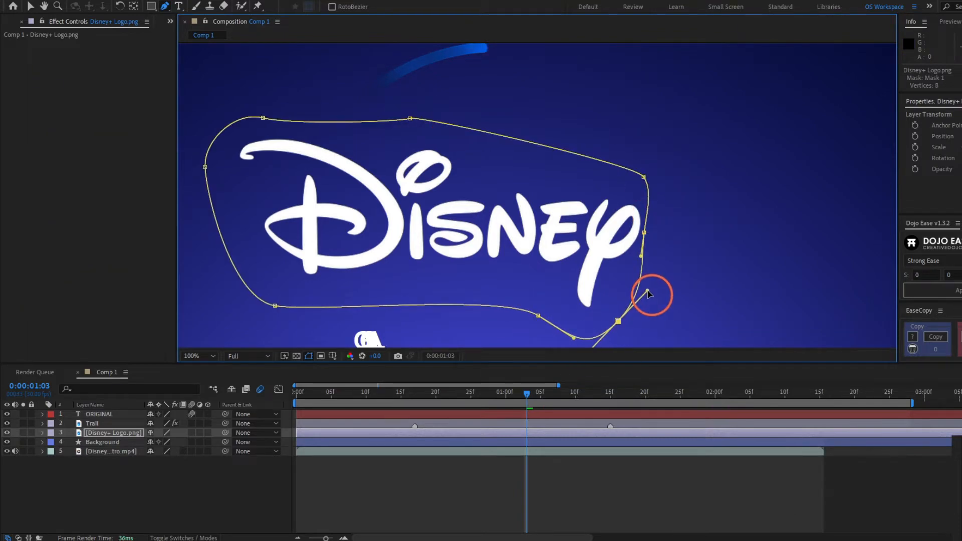
pyautogui.click(449, 432)
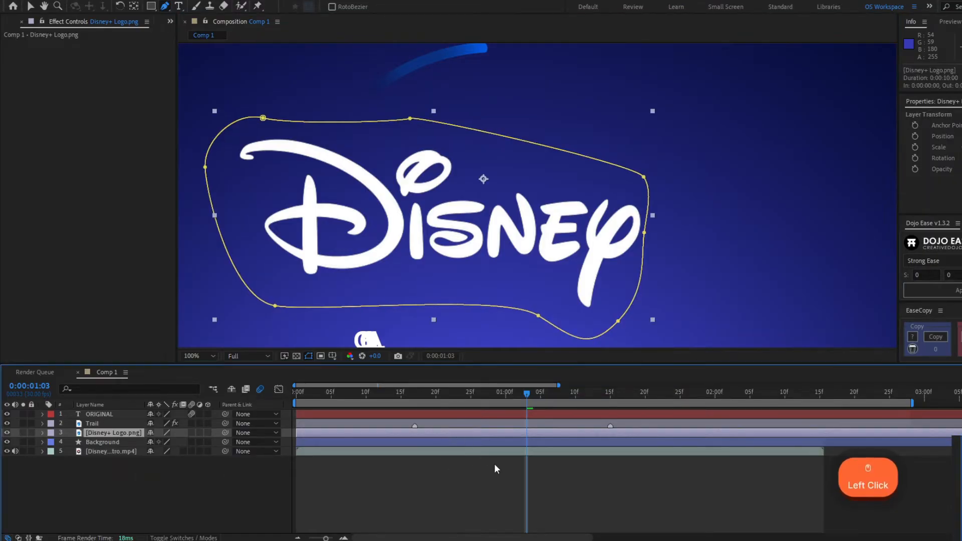
# Step: Duplicate the Disney+ Logo.png layer and delete the wordmark mask from the upper copy
pyautogui.press('space')
pyautogui.moveTo(598, 394); pyautogui.dragTo(733, 390)
pyautogui.moveTo(681, 265); pyautogui.dragTo(550, 267)
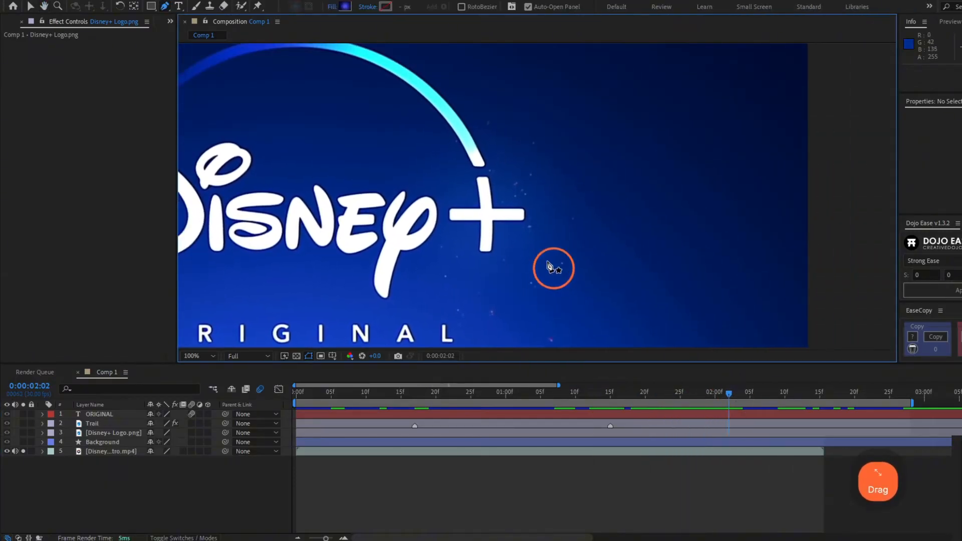
pyautogui.scroll(2, 496, 209)
pyautogui.press('v')
pyautogui.scroll(-2, 597, 243)
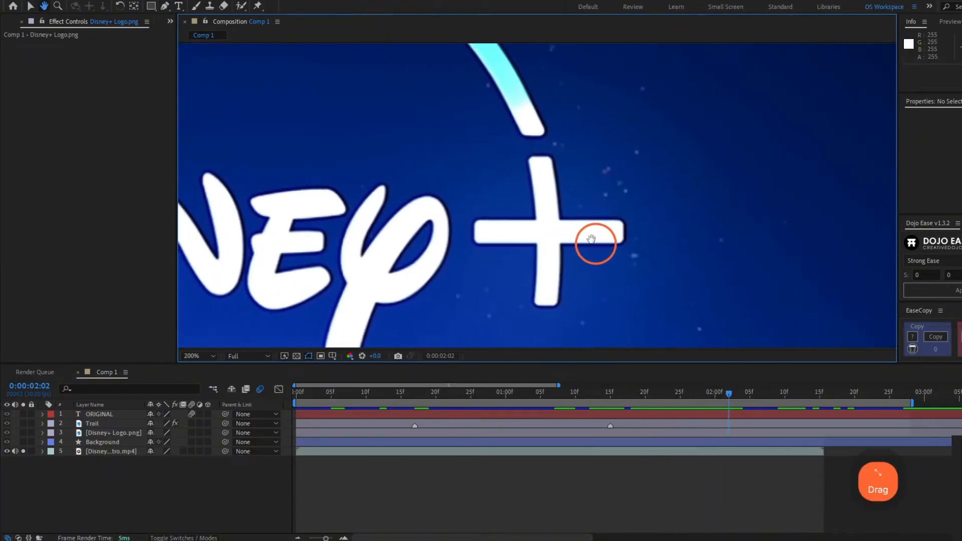
pyautogui.click(109, 431)
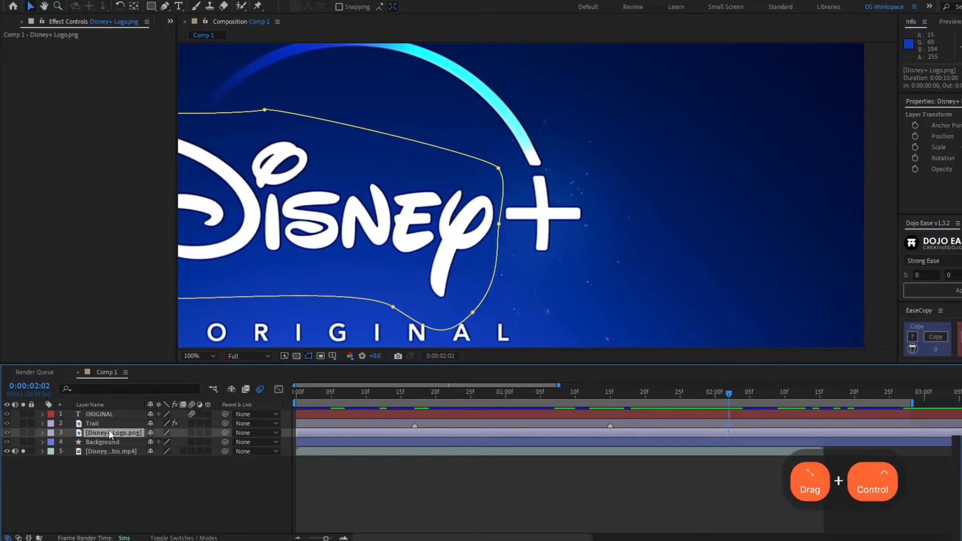
pyautogui.hotkey('ctrl', 'd')
pyautogui.press('m')
pyautogui.click(103, 444)
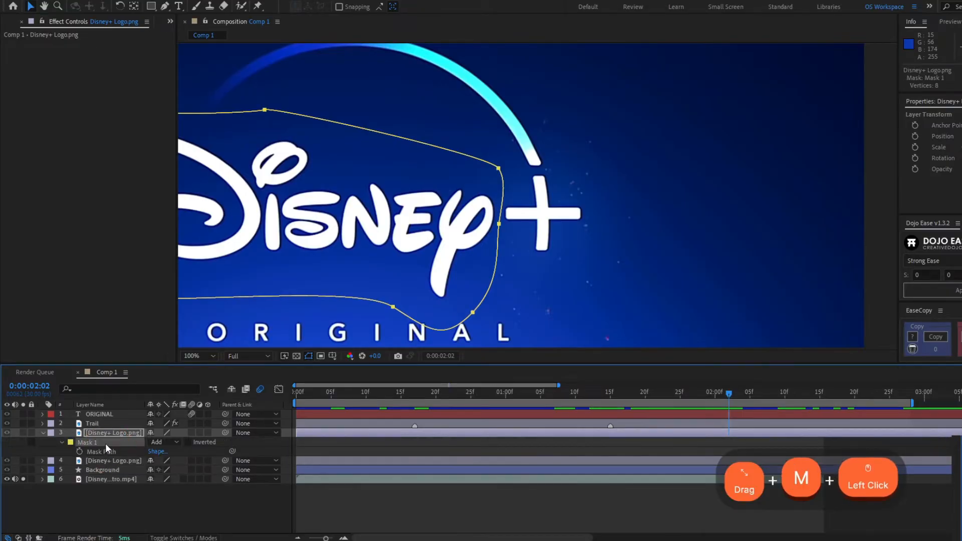
pyautogui.press('Delete')
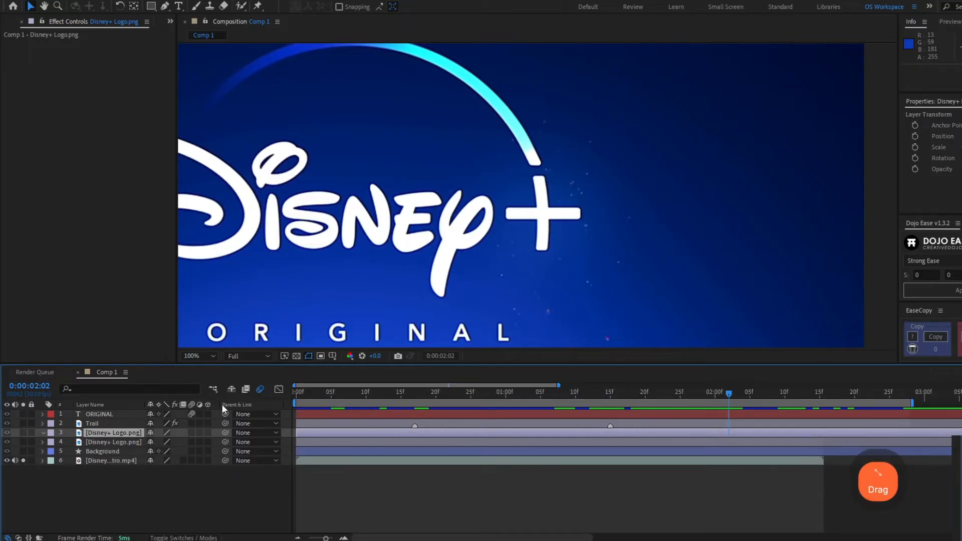
# Step: Draw a closed curved mask around the plus sign on the duplicated logo layer and rename the layer Plus
pyautogui.press('g')
pyautogui.click(513, 255)
pyautogui.click(499, 196)
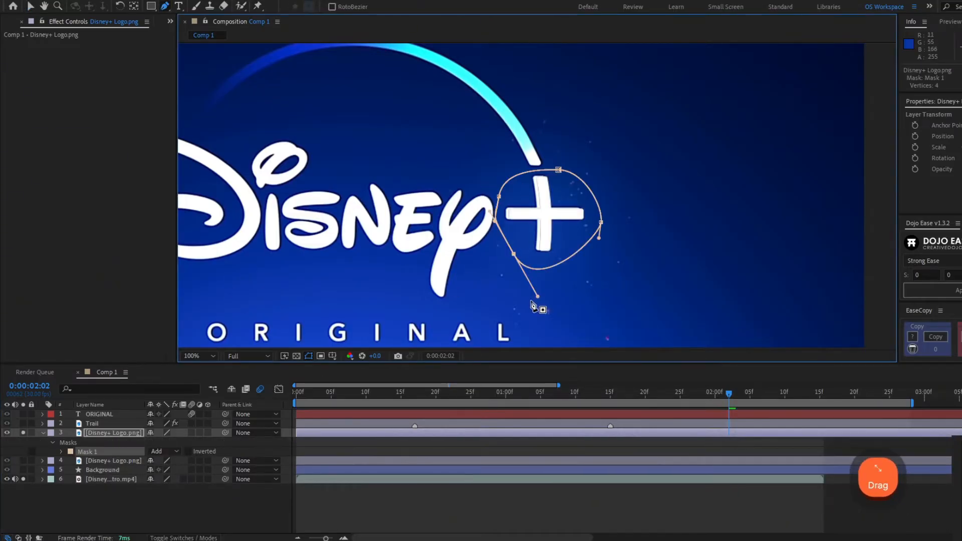
pyautogui.click(111, 434)
pyautogui.write('Plus')
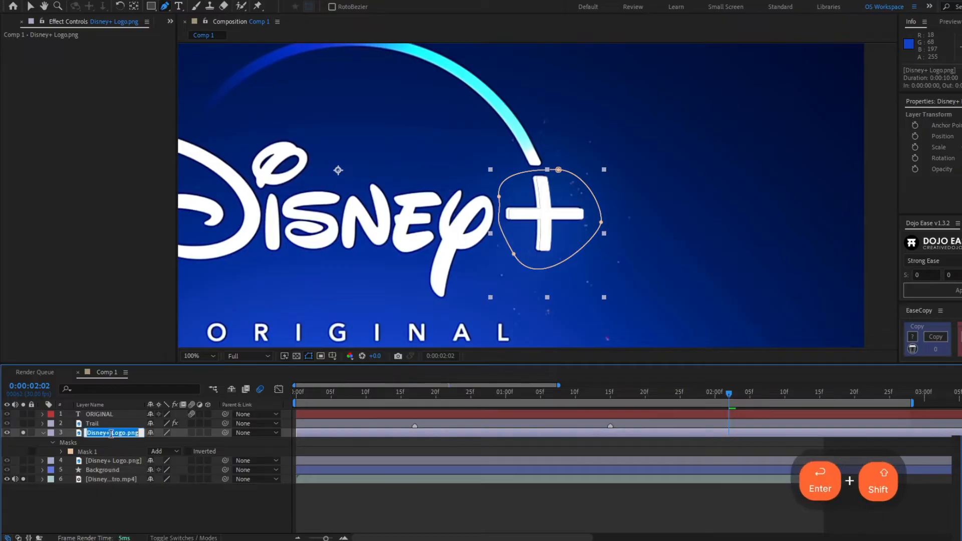
pyautogui.press('Return')
pyautogui.click(43, 433)
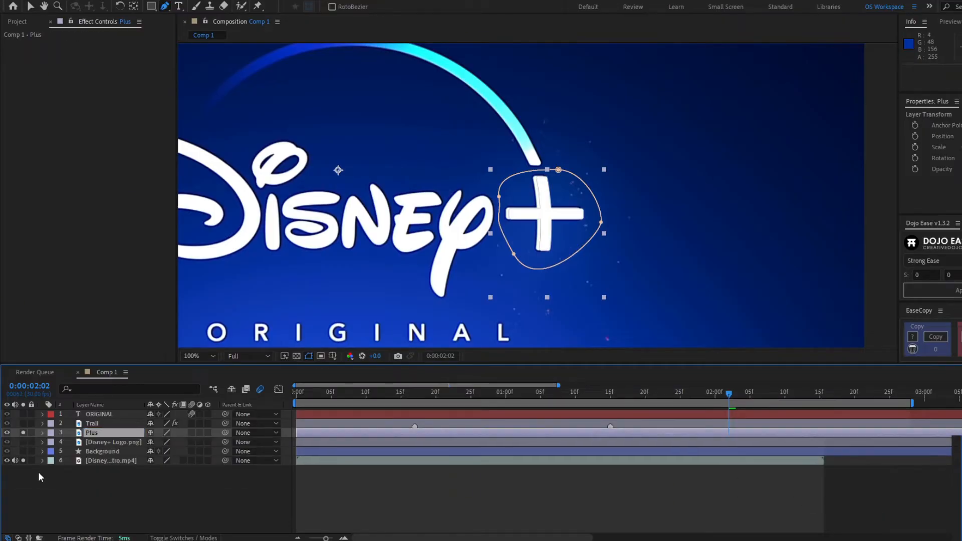
pyautogui.click(23, 432)
# Step: Add a marker to the Plus layer at 0:00:01:14, just before the plus sign emerges in the reference
pyautogui.scroll(2, 593, 292)
pyautogui.press('v')
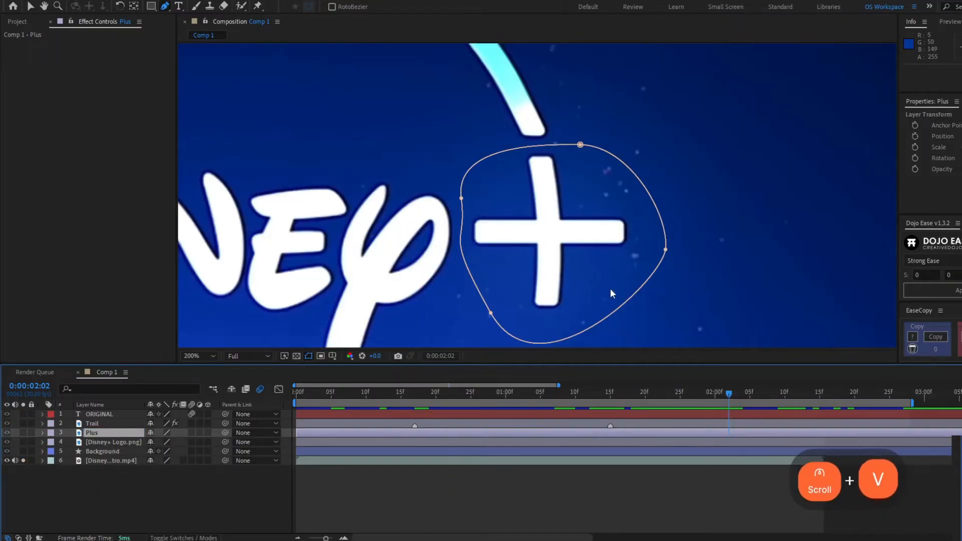
pyautogui.moveTo(603, 399); pyautogui.dragTo(633, 412)
pyautogui.moveTo(674, 407); pyautogui.dragTo(604, 435)
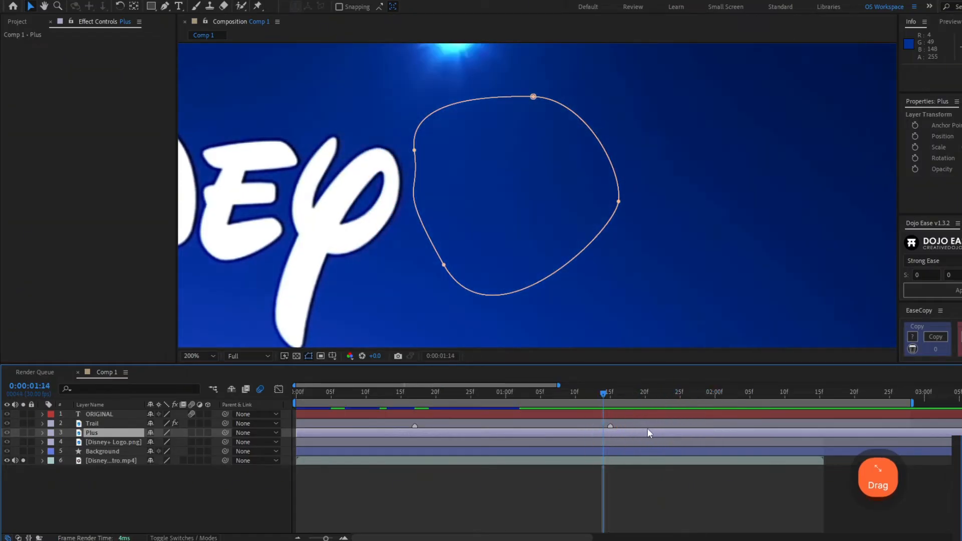
pyautogui.rightClick(600, 433)
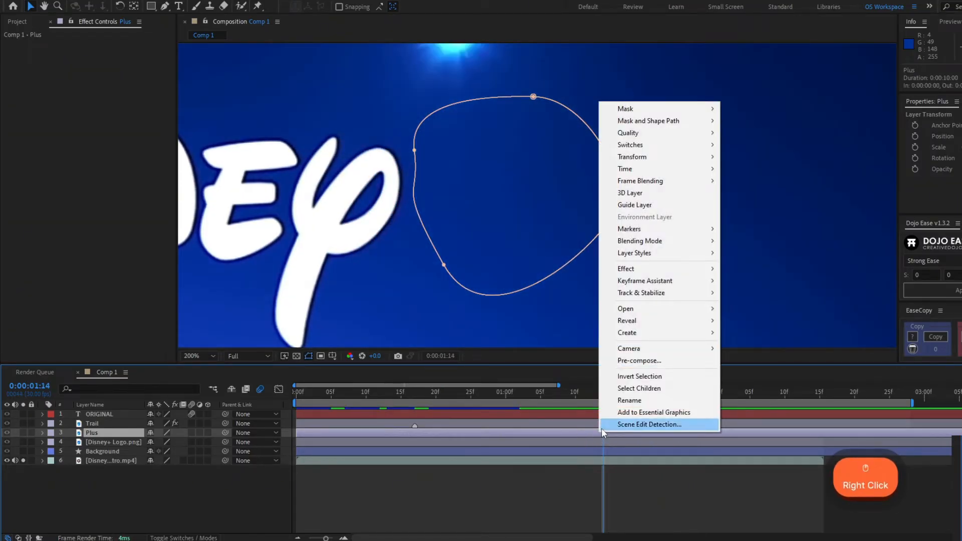
pyautogui.moveTo(680, 181)
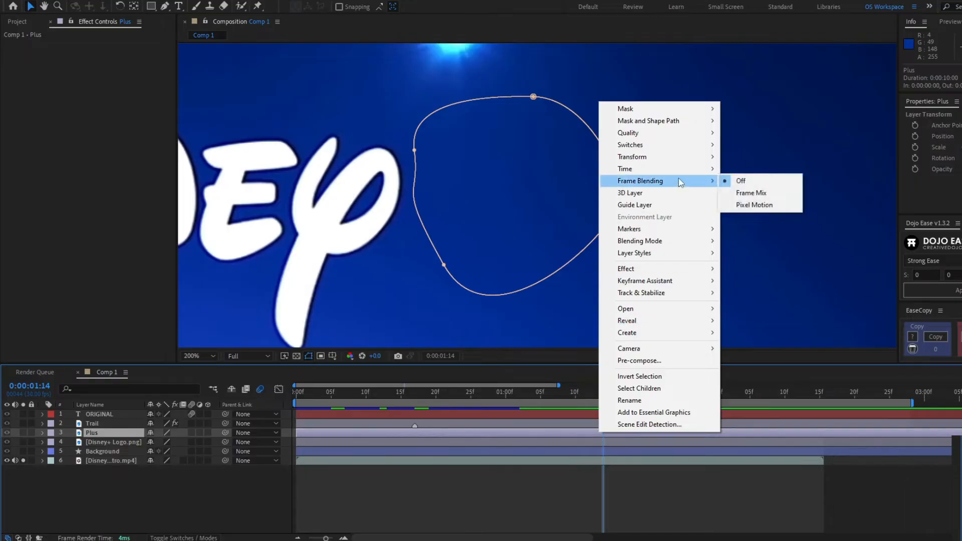
pyautogui.moveTo(677, 229)
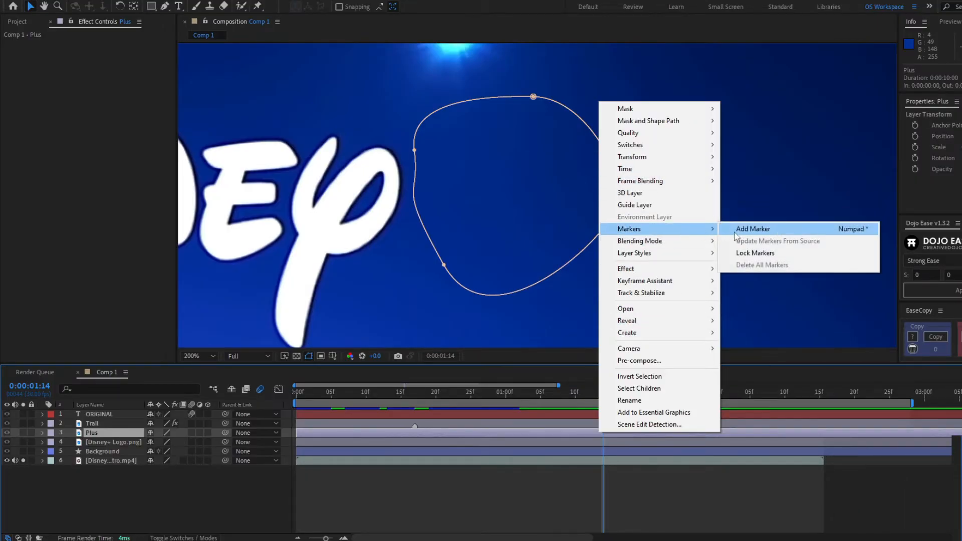
pyautogui.click(735, 232)
# Step: Add a second marker to the Plus layer at 0:00:01:23, where the reference plus sign glows at its largest
pyautogui.moveTo(637, 390)
pyautogui.mouseDown()
pyautogui.moveTo(645, 387)
pyautogui.moveTo(625, 389)
pyautogui.moveTo(666, 392)
pyautogui.mouseUp()
pyautogui.rightClick(668, 432)
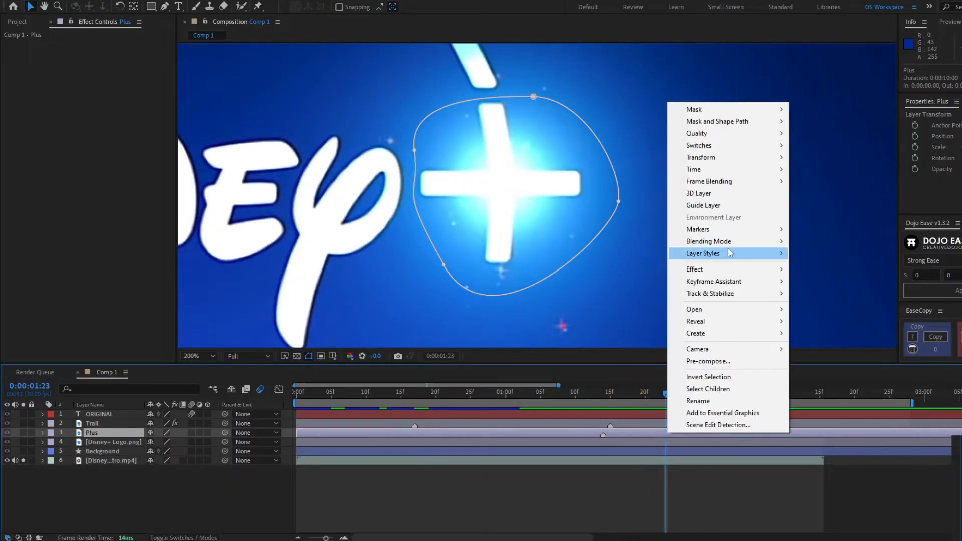
pyautogui.moveTo(742, 230)
pyautogui.click(796, 232)
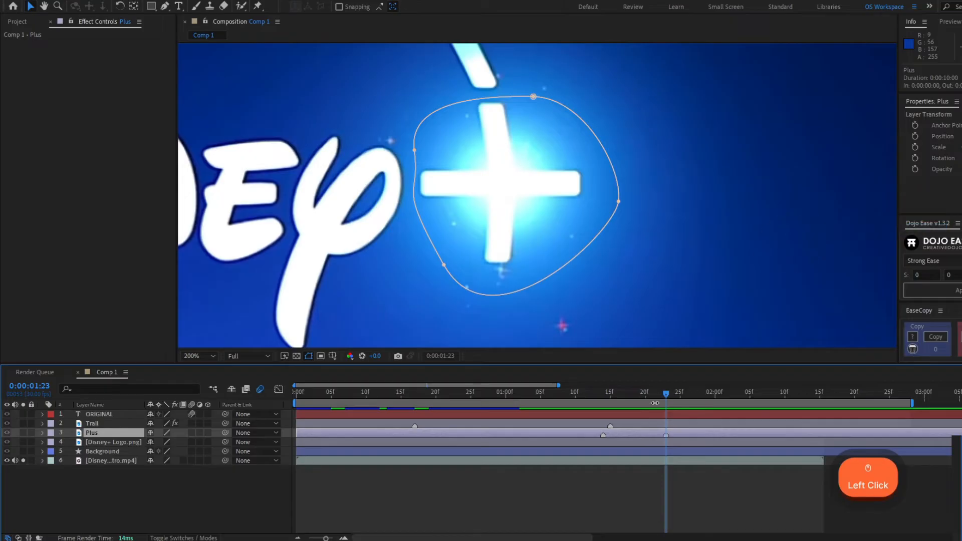
# Step: Add a third marker to the Plus layer at 0:00:02:03, where the reference plus sign has settled
pyautogui.moveTo(669, 393); pyautogui.dragTo(739, 400)
pyautogui.rightClick(735, 430)
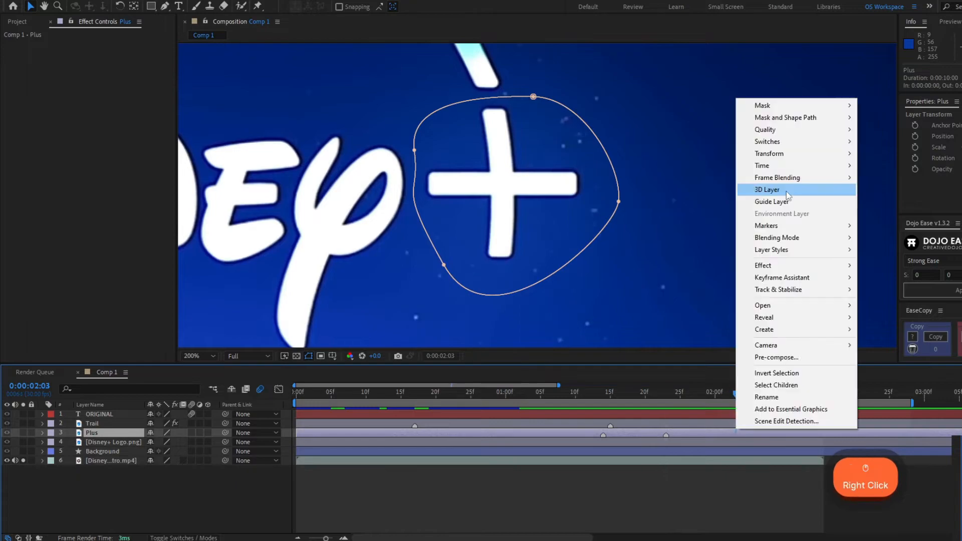
pyautogui.moveTo(802, 226)
pyautogui.click(867, 224)
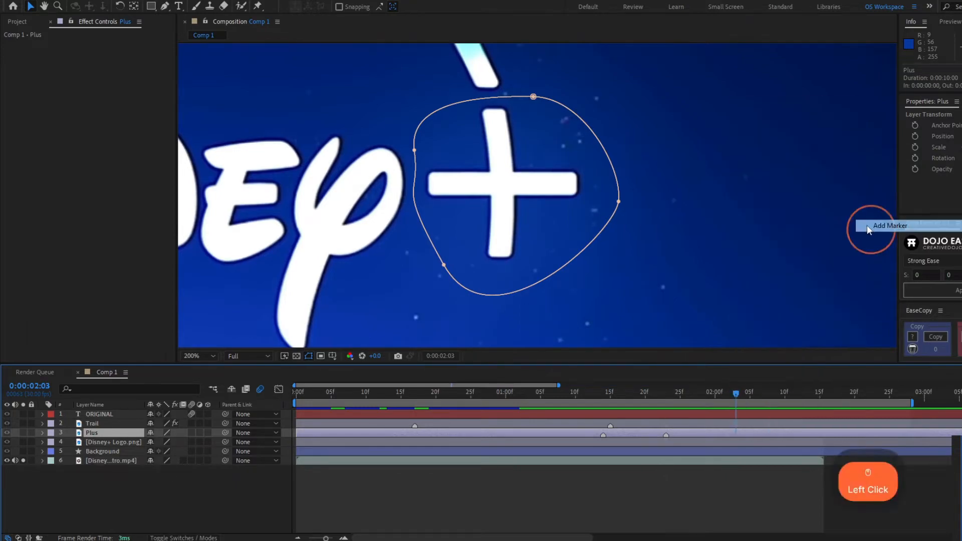
# Step: Trim the start of the Plus layer to its first marker at 0:00:01:14
pyautogui.moveTo(298, 433); pyautogui.dragTo(465, 435)
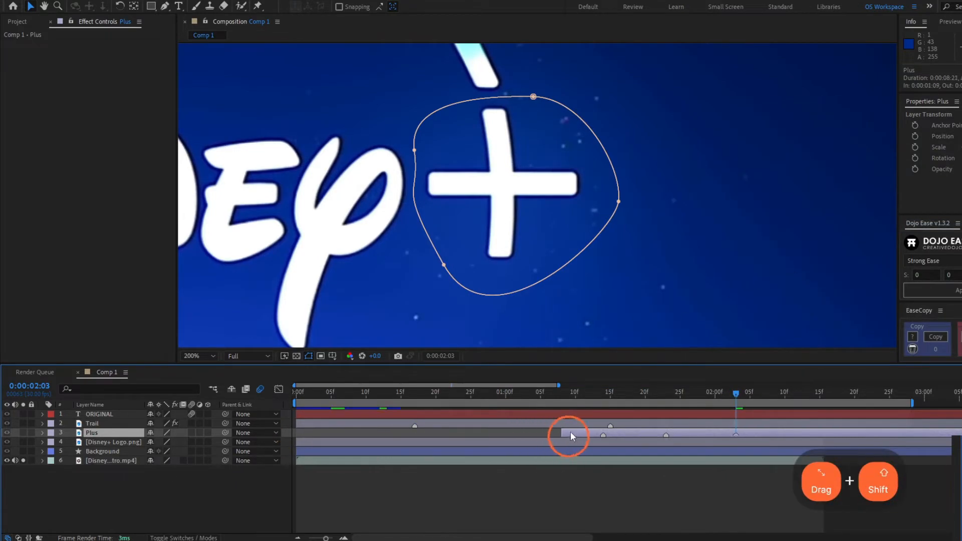
pyautogui.moveTo(570, 435); pyautogui.dragTo(604, 435)
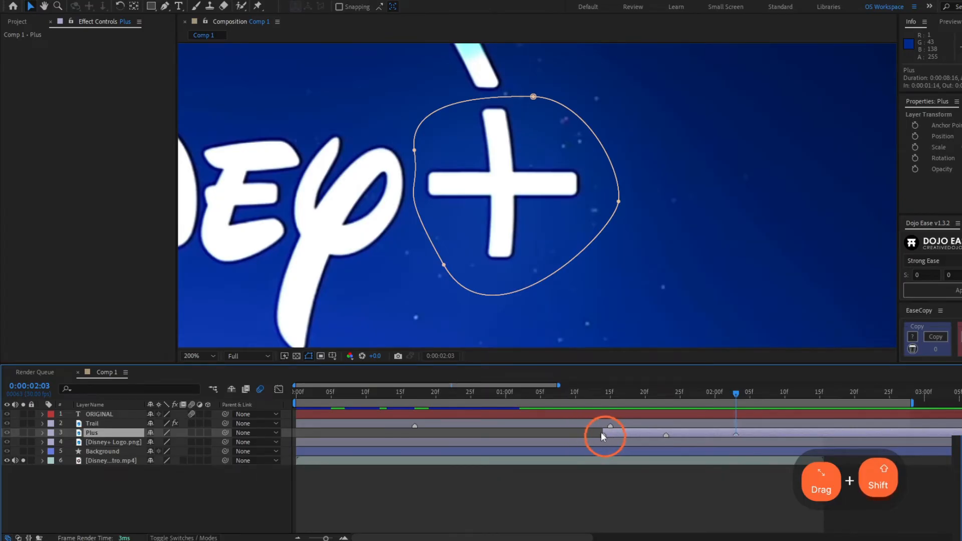
pyautogui.click(603, 392)
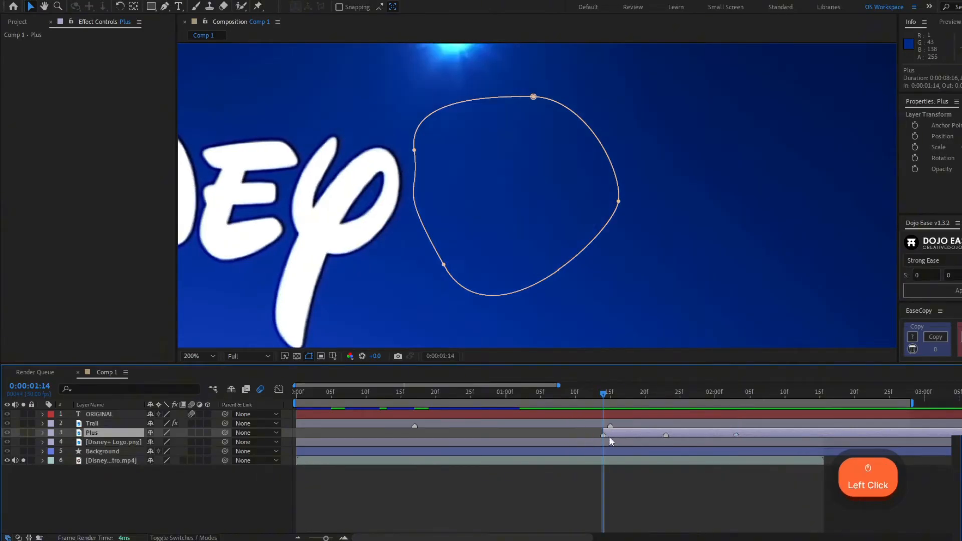
# Step: Solo the Plus layer and keyframe its Scale, keeping the full size at 0:00:02:03 and setting 0% at 0:00:01:14
pyautogui.click(22, 433)
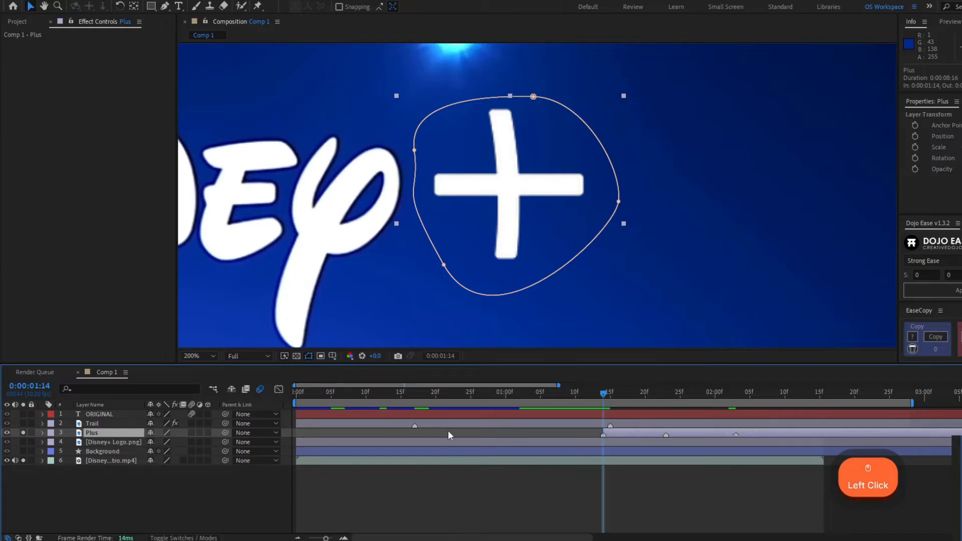
pyautogui.press('s')
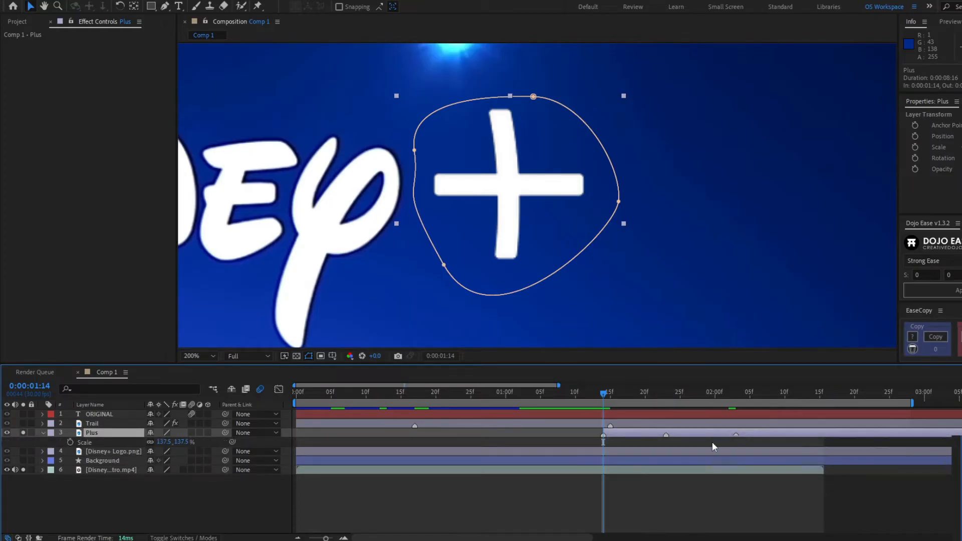
pyautogui.moveTo(663, 389); pyautogui.dragTo(604, 408)
pyautogui.click(71, 442)
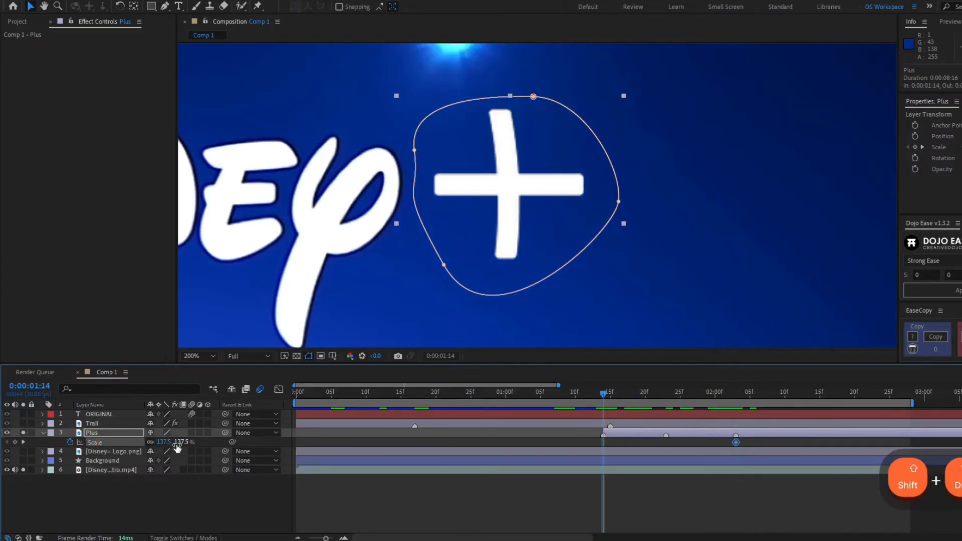
pyautogui.click(179, 443)
pyautogui.write('0')
pyautogui.press('Return')
# Step: Preview the scaling without the reference, and move the Plus layer's anchor point to the centre of the plus sign
pyautogui.click(612, 396)
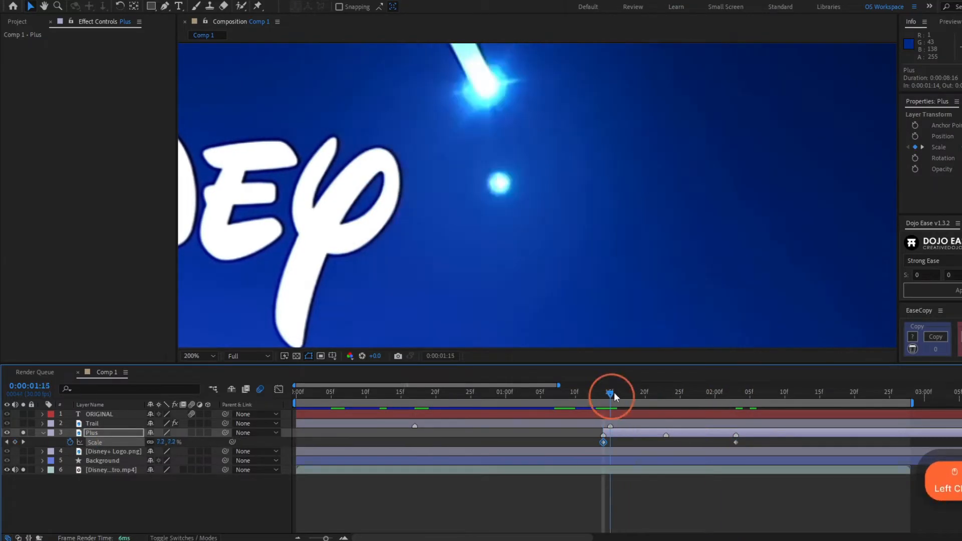
pyautogui.moveTo(615, 395); pyautogui.dragTo(709, 394)
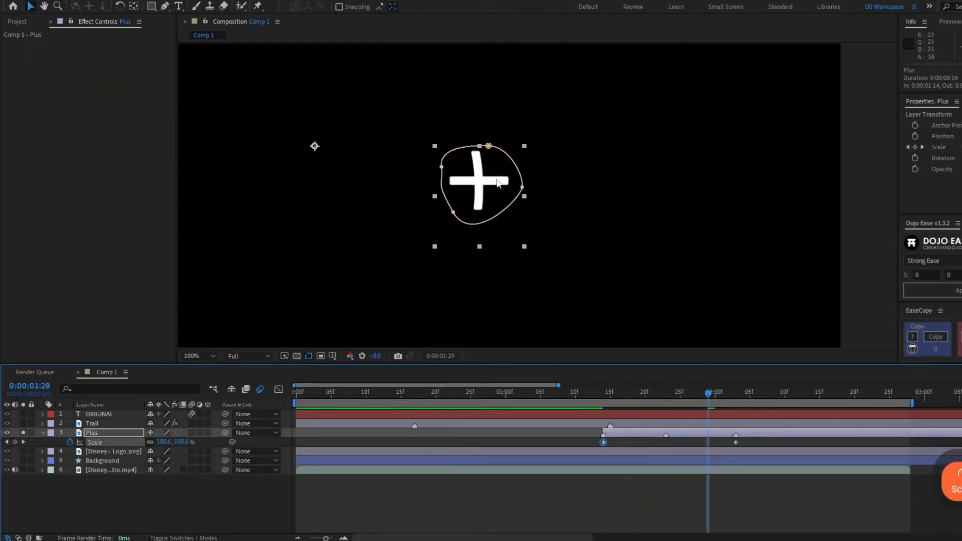
pyautogui.scroll(1, 521, 230)
pyautogui.scroll(-1, 521, 229)
pyautogui.moveTo(551, 226); pyautogui.dragTo(591, 251)
pyautogui.moveTo(719, 398); pyautogui.dragTo(736, 415)
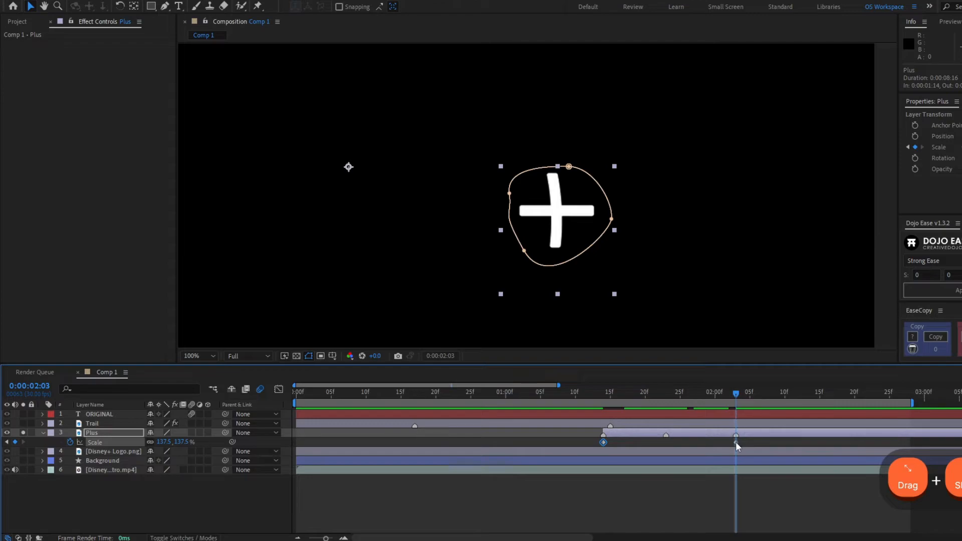
pyautogui.click(736, 442)
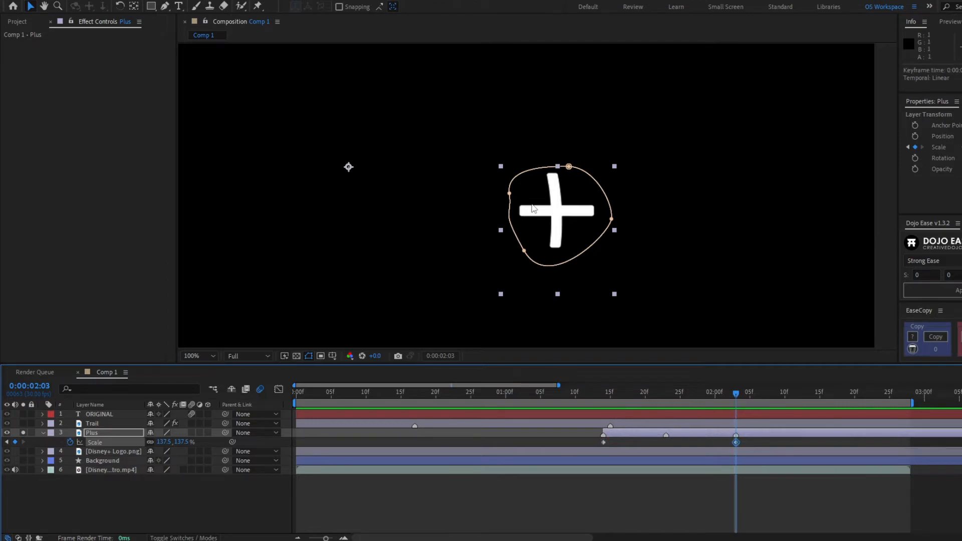
pyautogui.press('Delete')
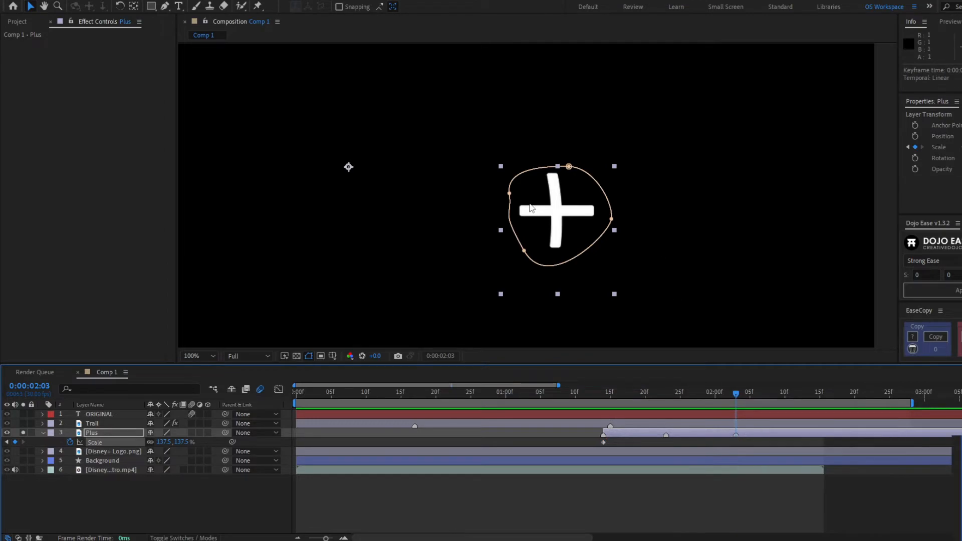
pyautogui.press('y')
pyautogui.moveTo(351, 169); pyautogui.dragTo(555, 214)
pyautogui.press('v')
pyautogui.click(702, 494)
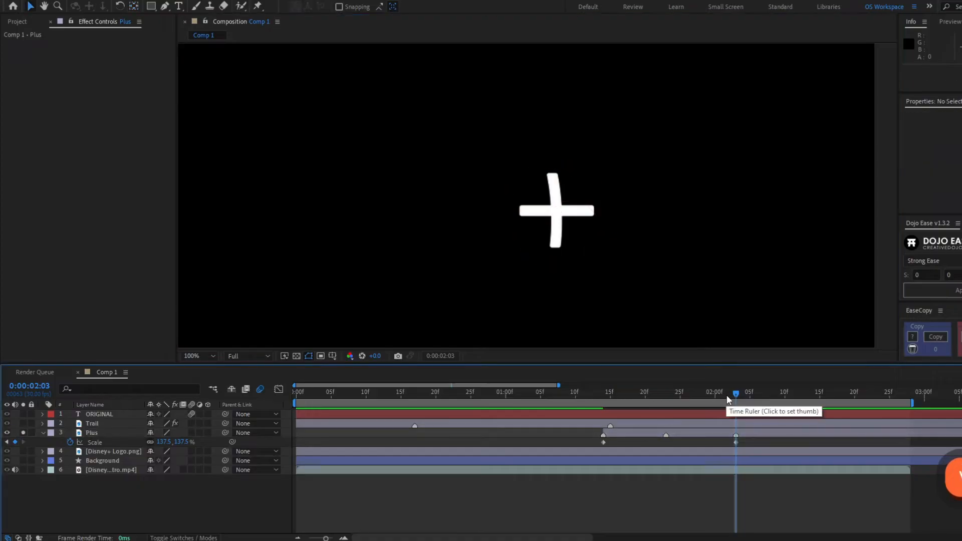
# Step: Scale the Plus layer up to about 143.1% at 0:00:01:23 to match the glowing plus sign in the reference
pyautogui.click(729, 396)
pyautogui.moveTo(729, 395); pyautogui.dragTo(664, 405)
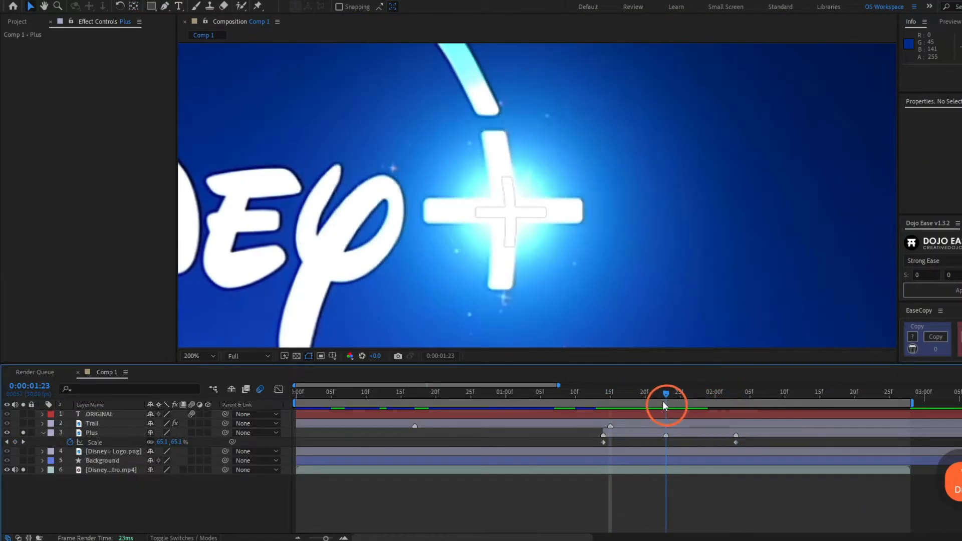
pyautogui.click(179, 442)
pyautogui.moveTo(178, 442); pyautogui.dragTo(227, 448)
# Step: Apply Easy Ease to all of the Plus layer's Scale keyframes
pyautogui.moveTo(691, 392)
pyautogui.mouseDown()
pyautogui.moveTo(760, 403)
pyautogui.moveTo(688, 404)
pyautogui.mouseUp()
pyautogui.moveTo(746, 441); pyautogui.dragTo(577, 458)
pyautogui.press('F9')
# Step: Show the Scale speed graph and lengthen the first keyframe's outgoing handle so the plus sign starts growing more slowly
pyautogui.moveTo(688, 409); pyautogui.dragTo(614, 414)
pyautogui.click(279, 389)
pyautogui.click(610, 395)
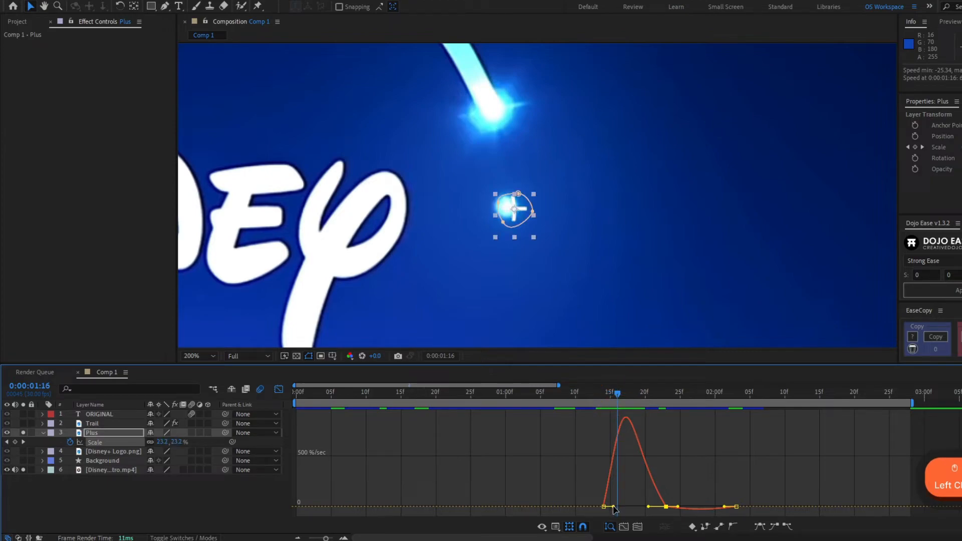
pyautogui.moveTo(615, 507); pyautogui.dragTo(617, 507)
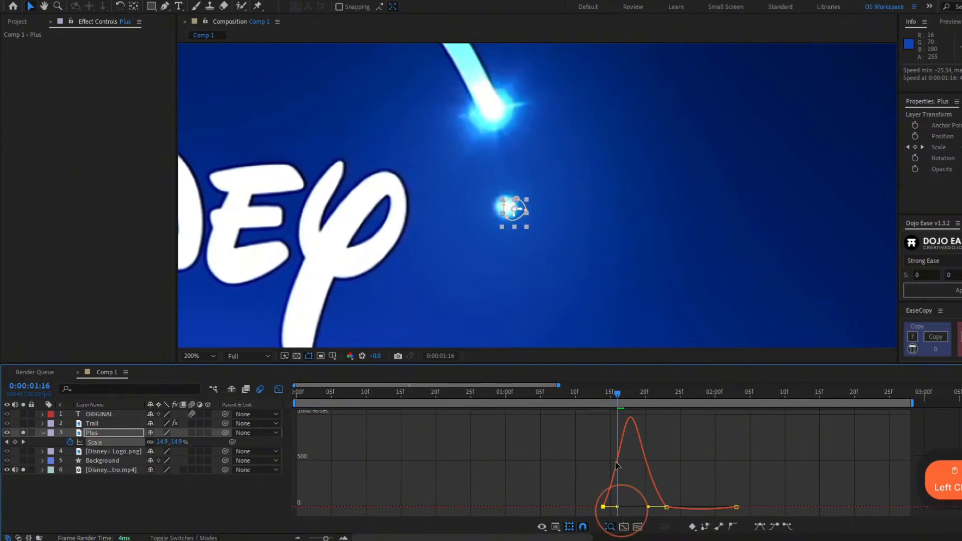
# Step: Set the Plus layer's Scale to 150% at 0:00:01:23
pyautogui.moveTo(614, 396); pyautogui.dragTo(667, 444)
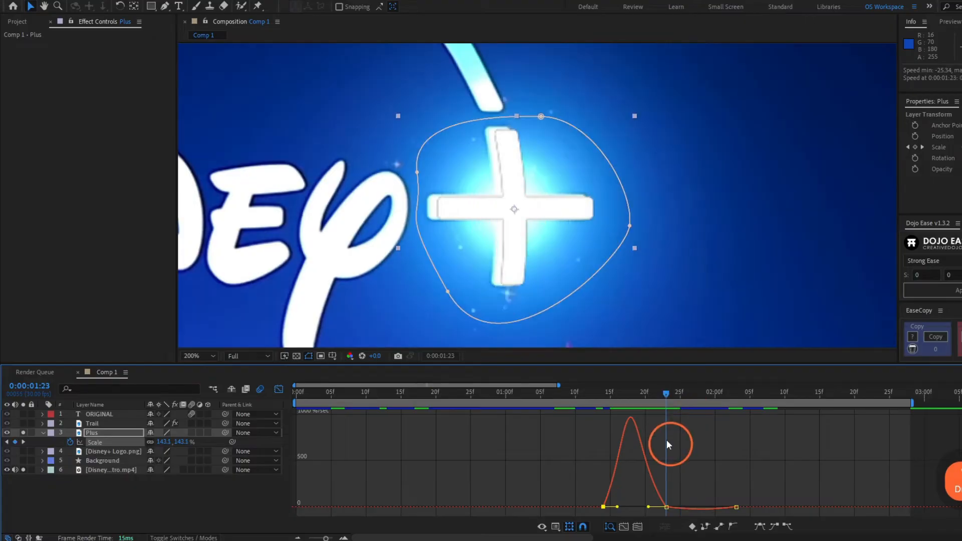
pyautogui.click(165, 443)
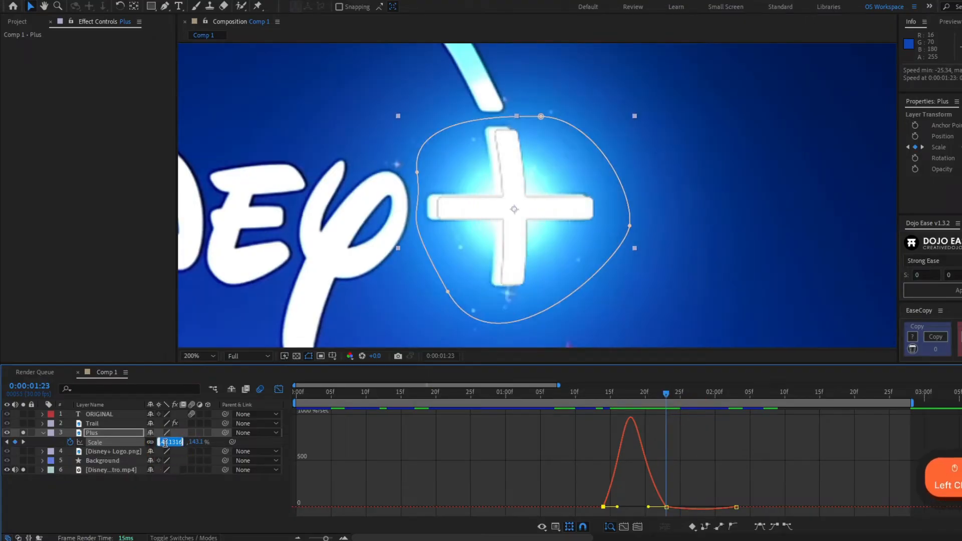
pyautogui.write('150')
pyautogui.press('Return')
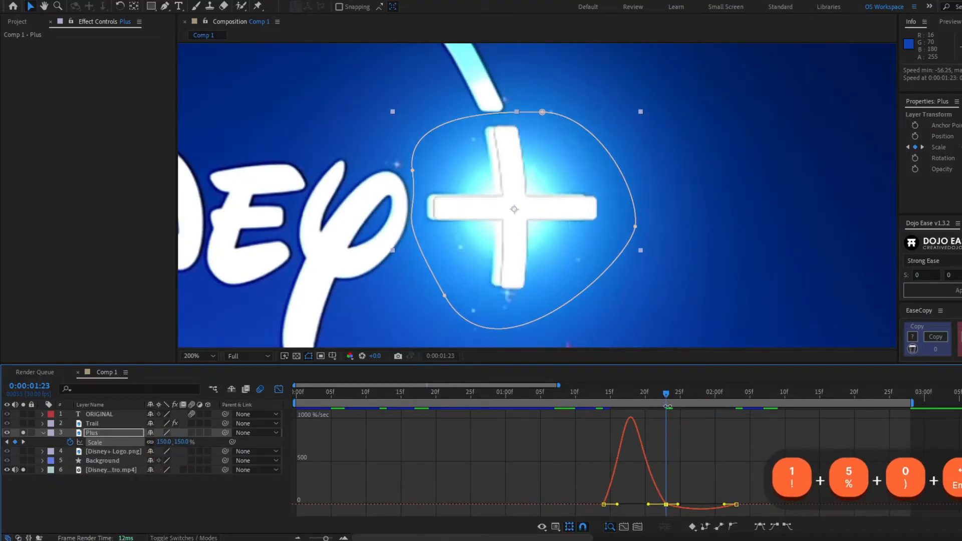
# Step: Try moving the Plus layer's last Scale keyframe to about 0:00:02:05 and play back the plus sign's growth
pyautogui.moveTo(667, 407); pyautogui.dragTo(743, 407)
pyautogui.moveTo(737, 504)
pyautogui.mouseDown()
pyautogui.moveTo(751, 511)
pyautogui.moveTo(728, 507)
pyautogui.mouseUp()
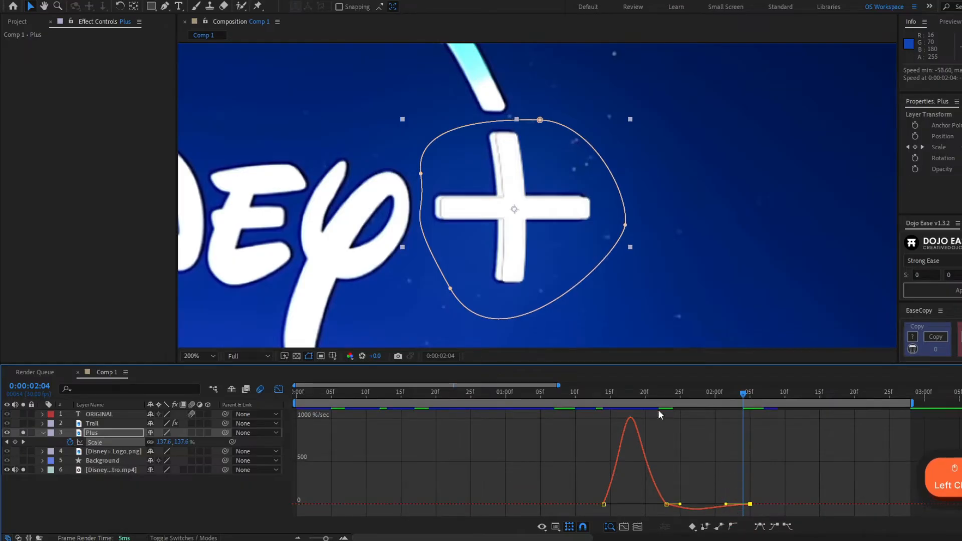
pyautogui.moveTo(720, 395); pyautogui.dragTo(620, 422)
pyautogui.press('space')
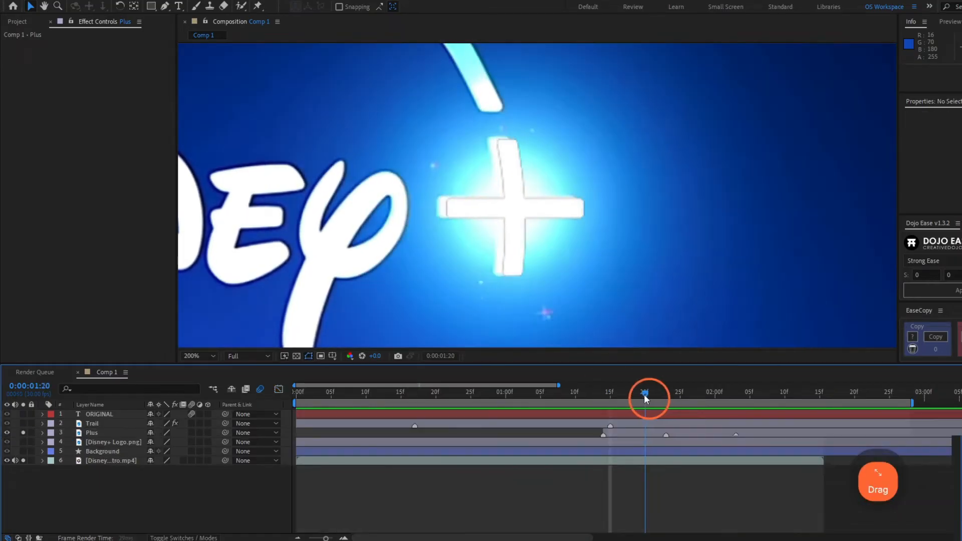
# Step: Unsolo the Plus layer and scrub through the plus sign's appearance in the reference video up to about 0:00:01:25
pyautogui.moveTo(644, 395); pyautogui.dragTo(675, 396)
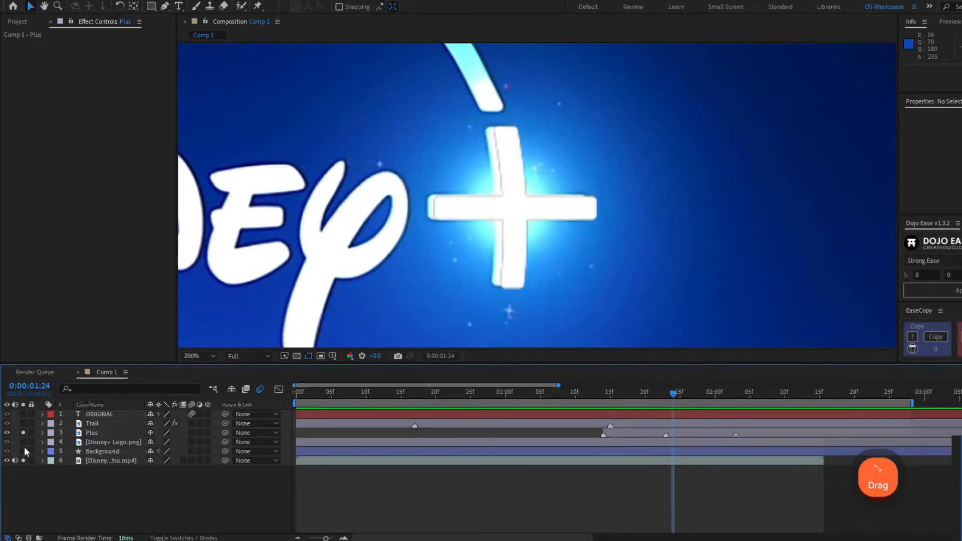
pyautogui.scroll(-2, 573, 217)
pyautogui.moveTo(573, 216); pyautogui.dragTo(627, 217)
pyautogui.click(660, 393)
pyautogui.moveTo(660, 392); pyautogui.dragTo(681, 426)
pyautogui.scroll(-2, 528, 240)
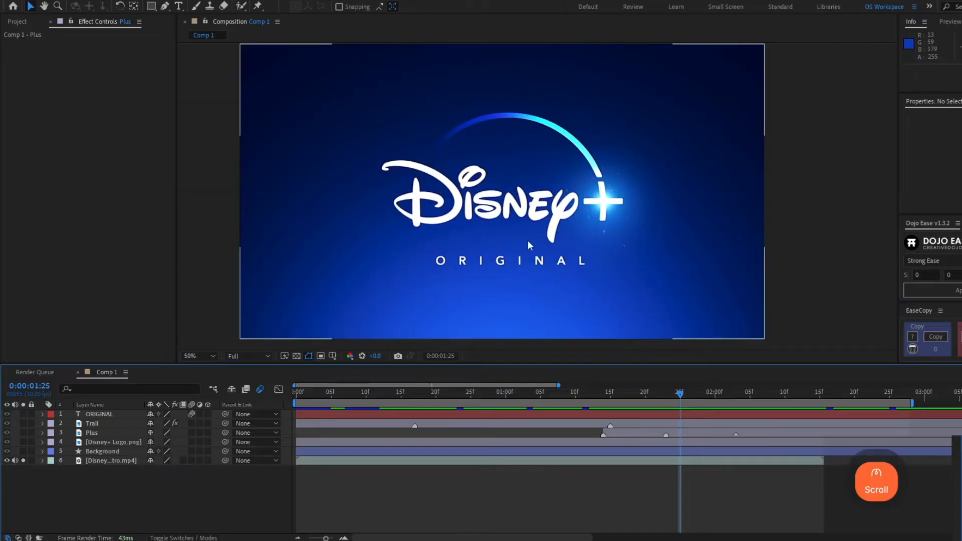
# Step: Fit the composition in the viewer, unsolo the reference video and play the recreated intro from the start
pyautogui.click(186, 357)
pyautogui.click(217, 167)
pyautogui.click(24, 461)
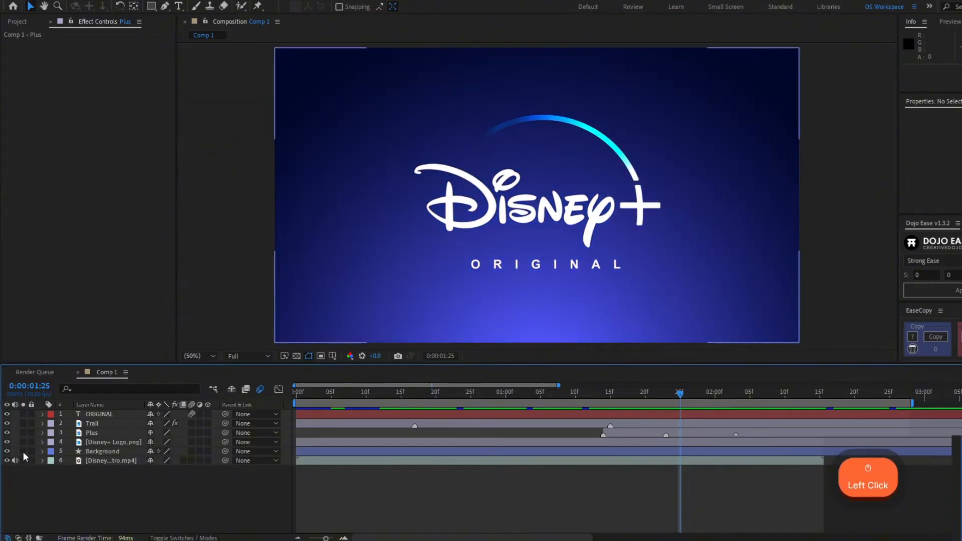
pyautogui.click(295, 391)
pyautogui.press('space')
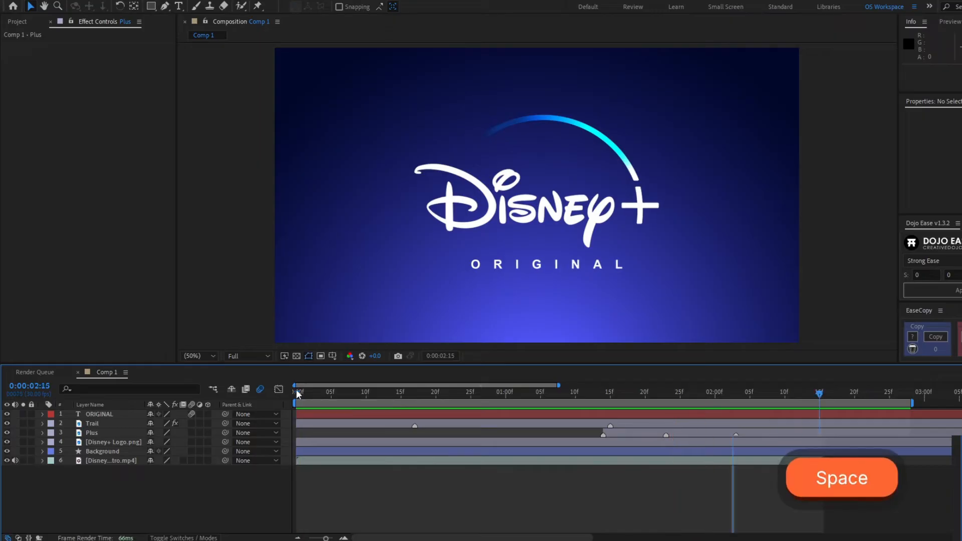
# Step: Trim the start of the ORIGINAL text layer to 0:00:01:16 and reveal its keyframes
pyautogui.moveTo(597, 397); pyautogui.dragTo(607, 434)
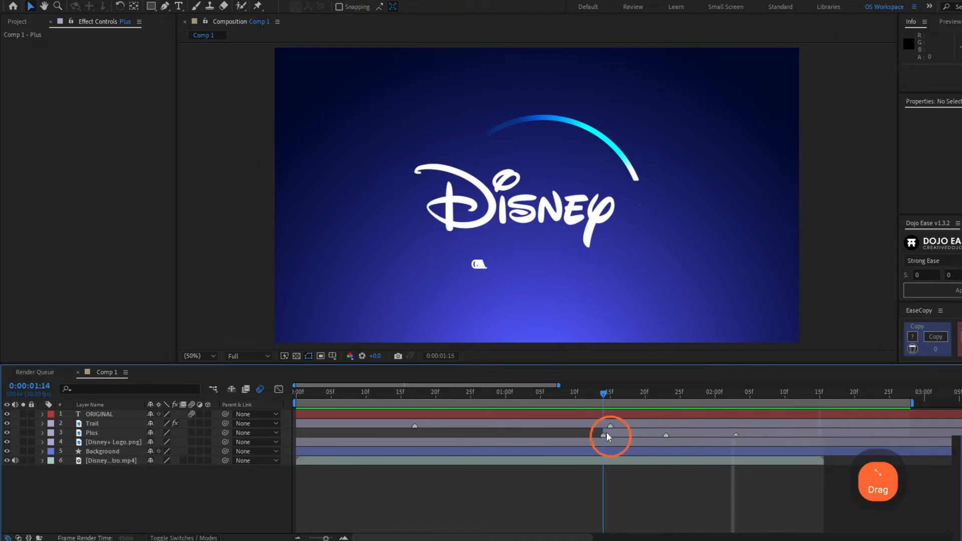
pyautogui.click(606, 437)
pyautogui.click(612, 417)
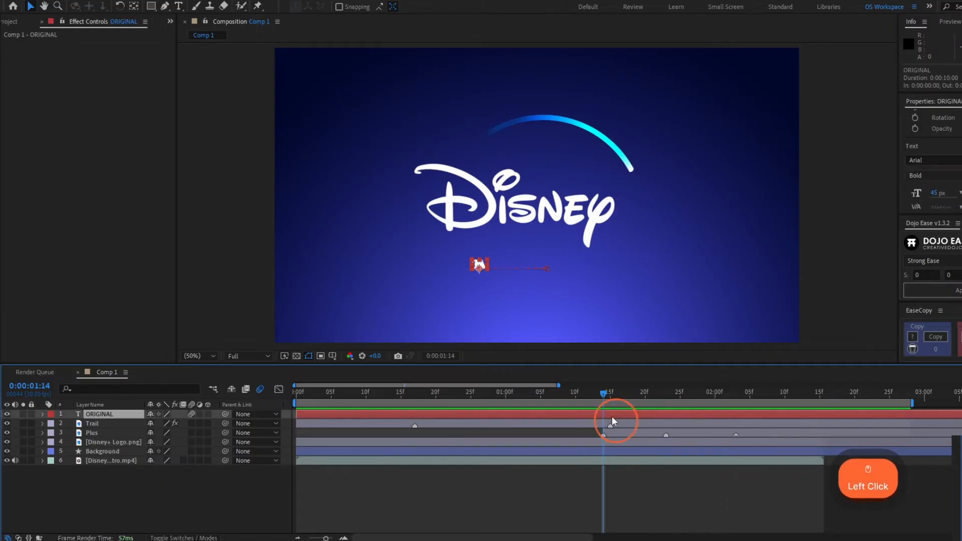
pyautogui.moveTo(296, 414); pyautogui.dragTo(616, 414)
pyautogui.press('u')
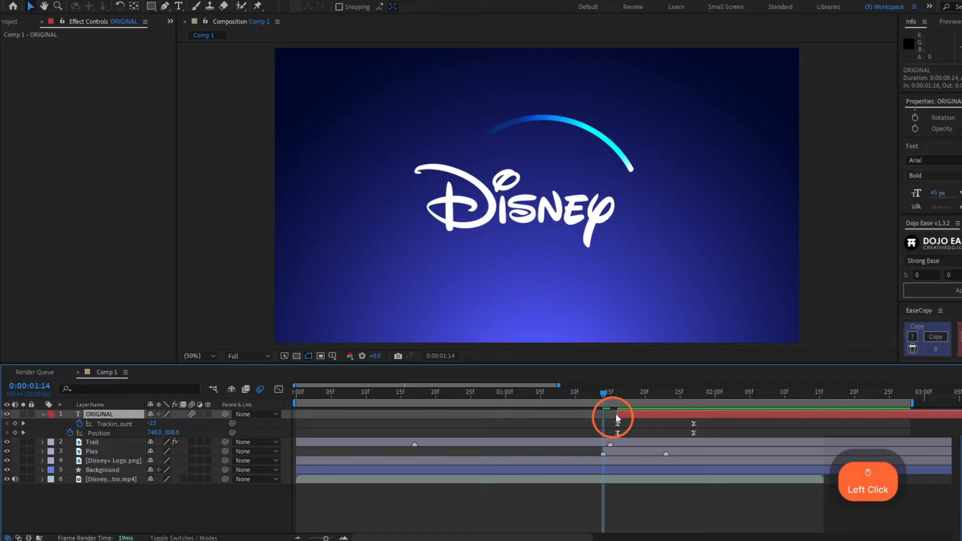
# Step: Move to 0:00:01:16 and solo the reference video with the ORIGINAL text area enlarged for comparison
pyautogui.keyDown('shift'); pyautogui.click(618, 397); pyautogui.keyUp('shift')
pyautogui.scroll(1, 587, 262)
pyautogui.moveTo(587, 262); pyautogui.dragTo(613, 145)
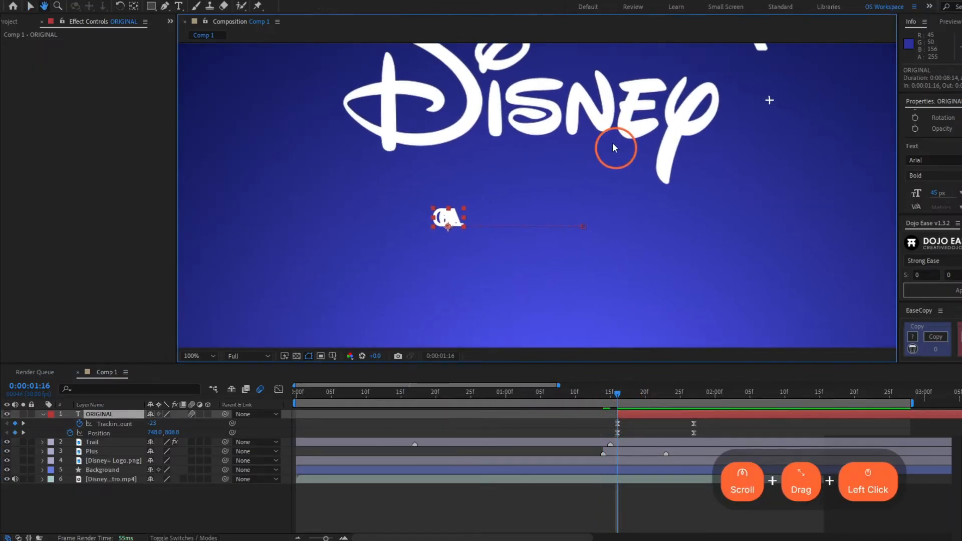
pyautogui.scroll(1, 655, 267)
pyautogui.moveTo(660, 279); pyautogui.dragTo(654, 245)
pyautogui.click(26, 486)
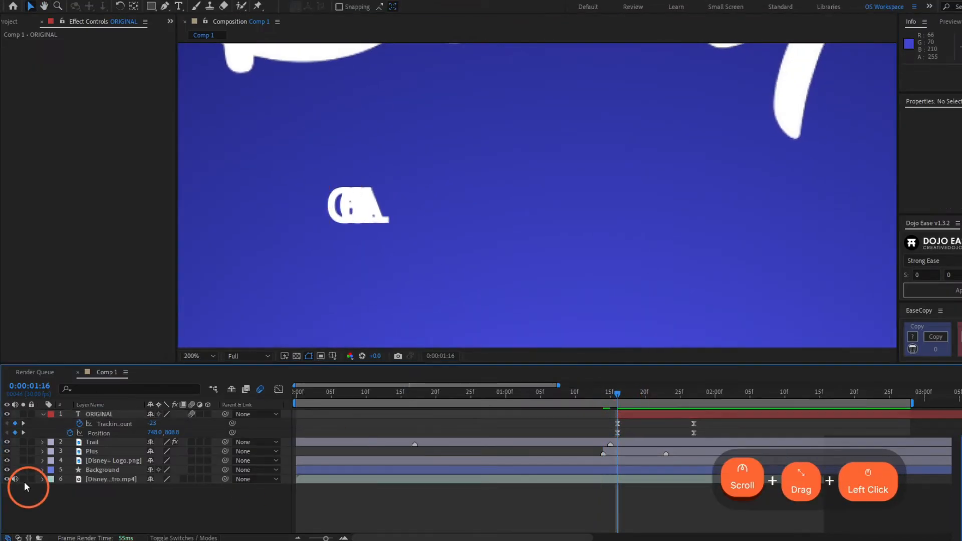
pyautogui.click(24, 480)
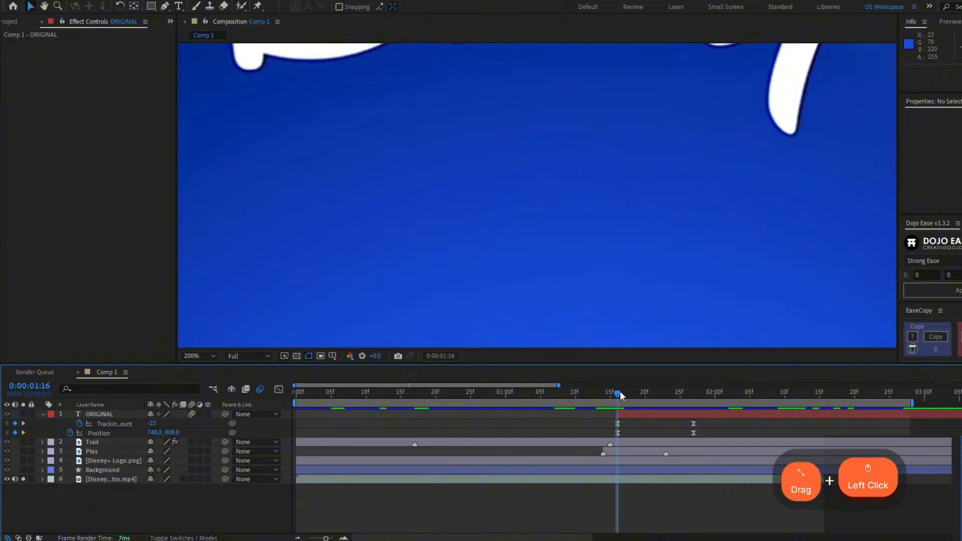
# Step: Add an Opacity keyframe of 0% to the ORIGINAL layer at 0:00:01:16
pyautogui.click(633, 416)
pyautogui.press('t')
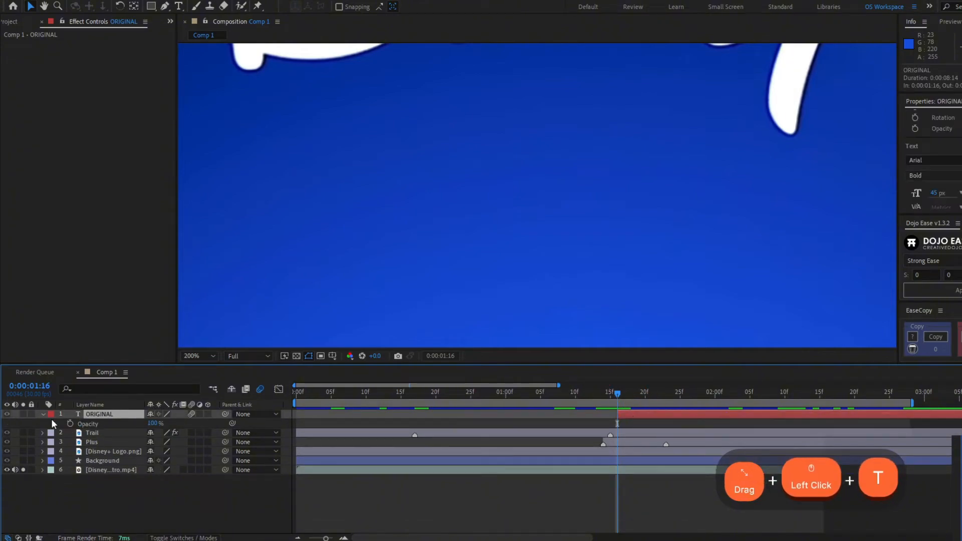
pyautogui.click(70, 424)
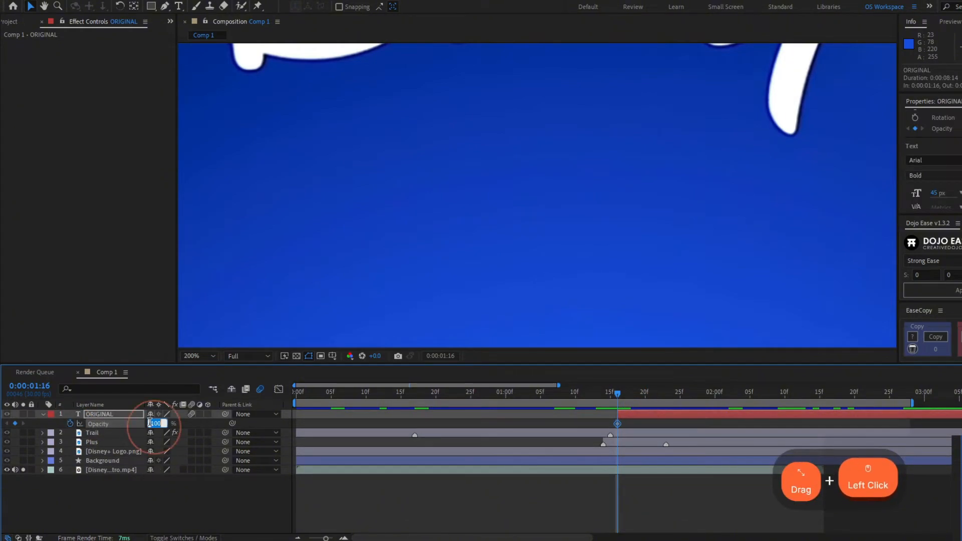
pyautogui.write('0')
pyautogui.press('Return')
# Step: Find where the reference lettering turns fully white and set the ORIGINAL layer's Opacity to 100% at 0:00:01:22
pyautogui.moveTo(625, 397); pyautogui.dragTo(638, 395)
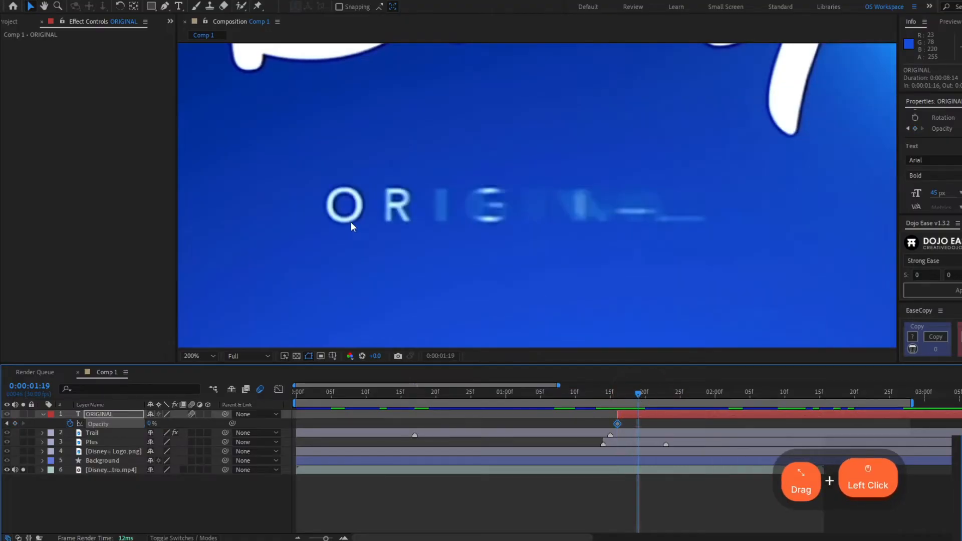
pyautogui.moveTo(351, 222); pyautogui.dragTo(462, 219)
pyautogui.scroll(2, 462, 219)
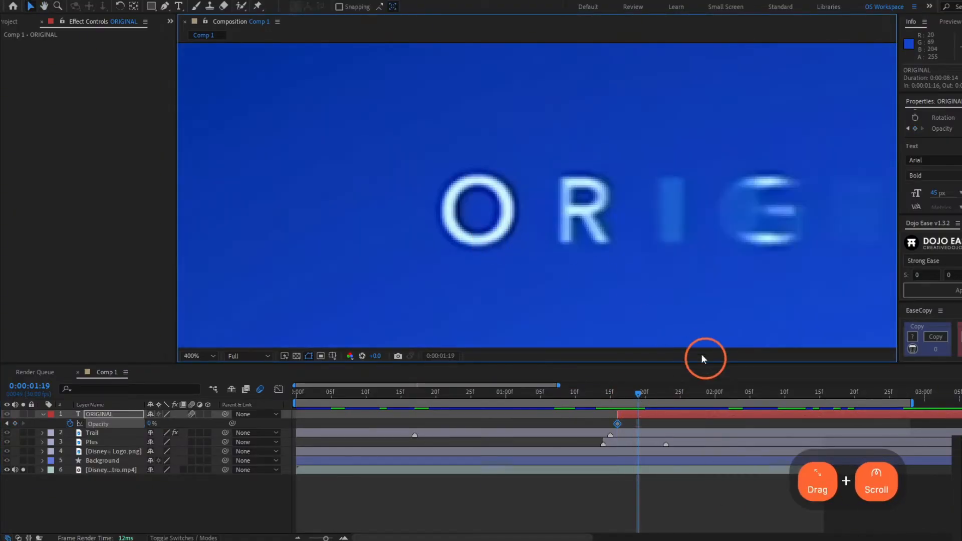
pyautogui.moveTo(638, 393); pyautogui.dragTo(663, 398)
pyautogui.click(150, 424)
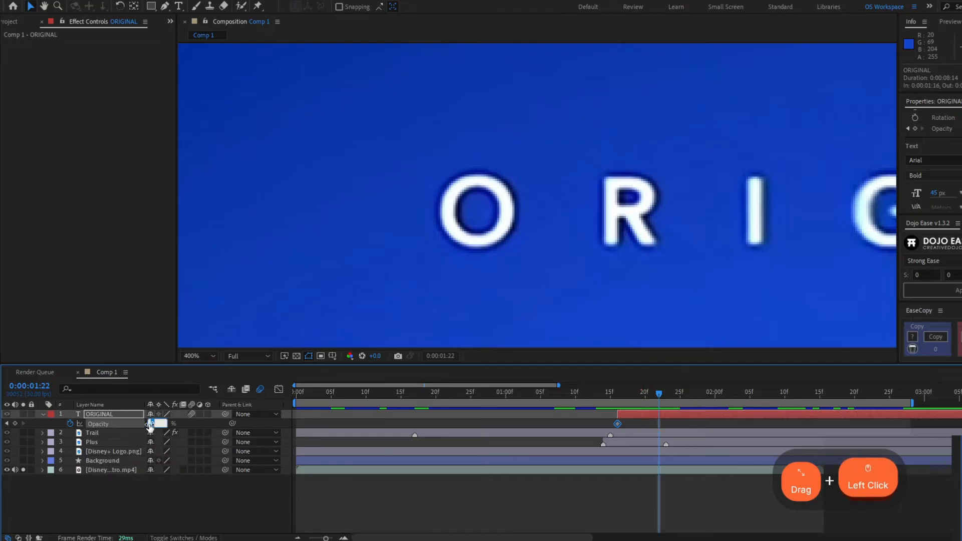
pyautogui.write('100')
pyautogui.press('Return')
# Step: Unsolo the reference video, fit the composition in the viewer and play the intro from the start to check the text fade-in
pyautogui.click(7, 424)
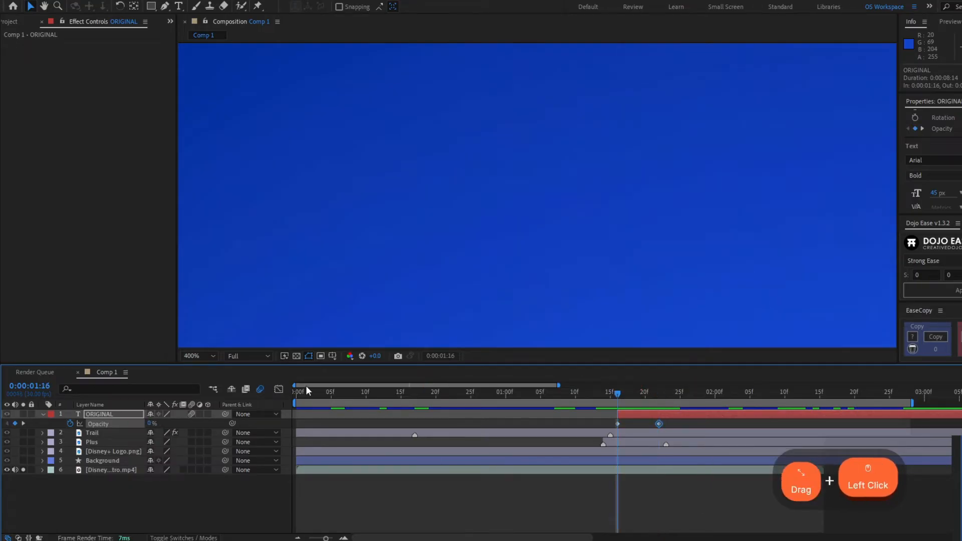
pyautogui.moveTo(306, 391); pyautogui.dragTo(284, 386)
pyautogui.click(210, 357)
pyautogui.click(251, 172)
pyautogui.press('space')
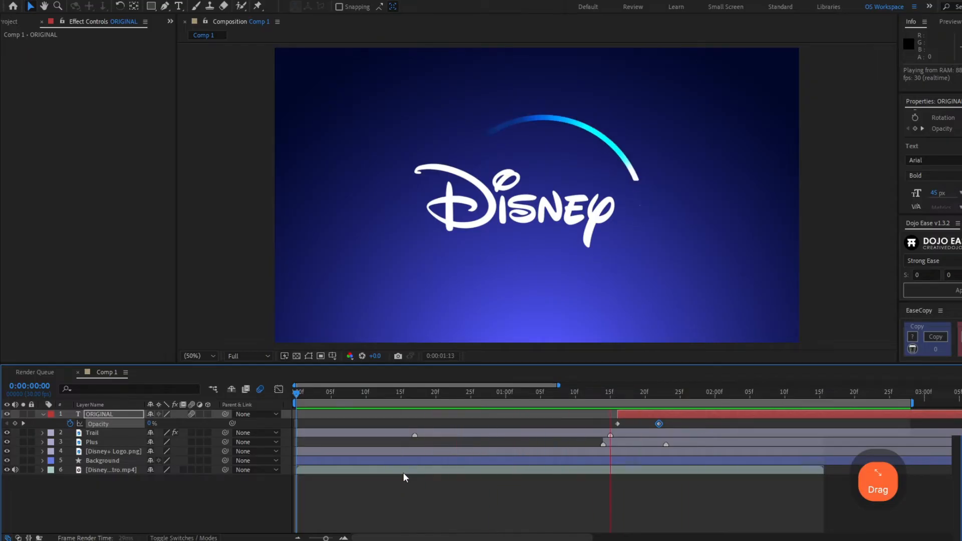
# Step: Solo the reference video and examine the glowing star at the head of the light trail, stopping at 0:00:00:28
pyautogui.click(403, 473)
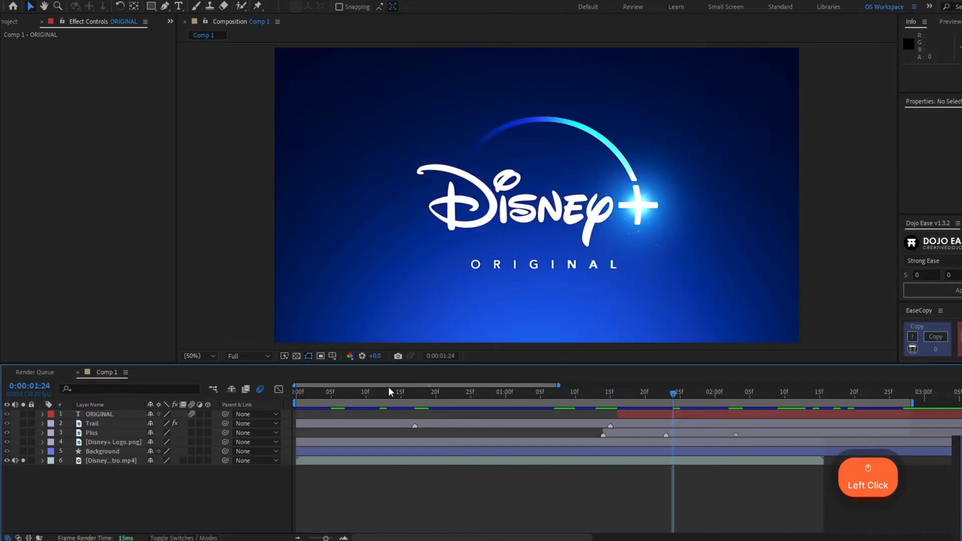
pyautogui.moveTo(389, 387); pyautogui.dragTo(540, 394)
pyautogui.click(567, 115)
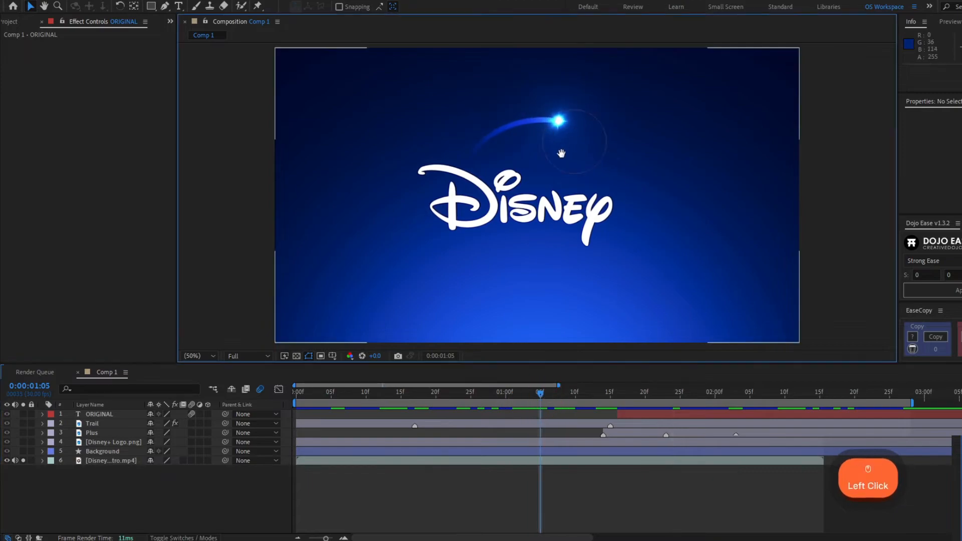
pyautogui.scroll(2, 567, 115)
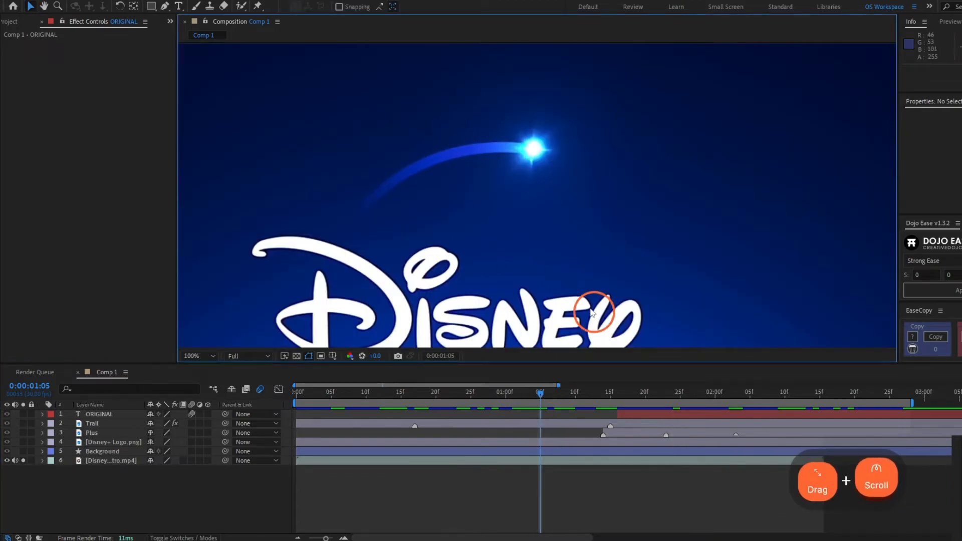
pyautogui.moveTo(616, 389); pyautogui.dragTo(491, 394)
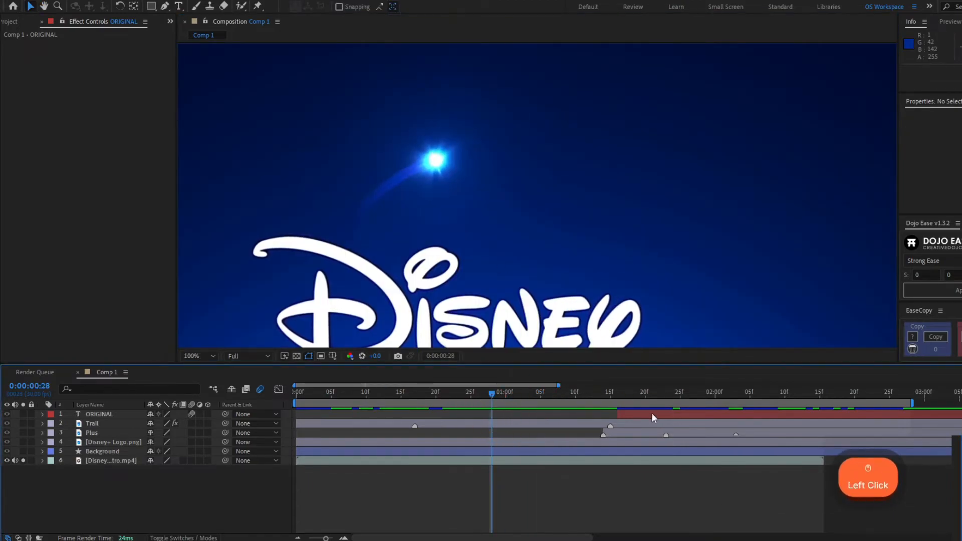
# Step: Try drawing a star with the Star tool while the ORIGINAL layer is selected, and undo the resulting mask
pyautogui.click(652, 415)
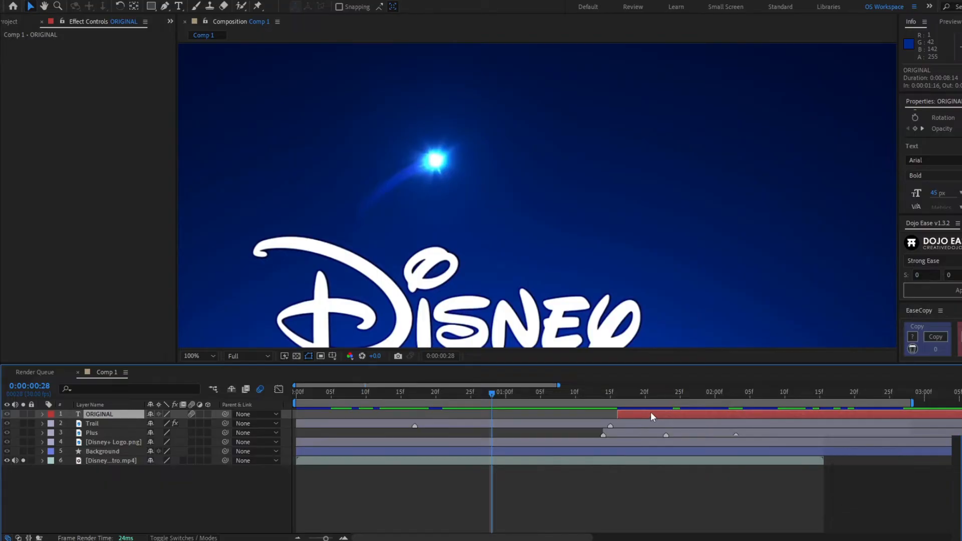
pyautogui.click(154, 8)
pyautogui.moveTo(209, 47); pyautogui.dragTo(211, 53)
pyautogui.moveTo(505, 169); pyautogui.dragTo(520, 181)
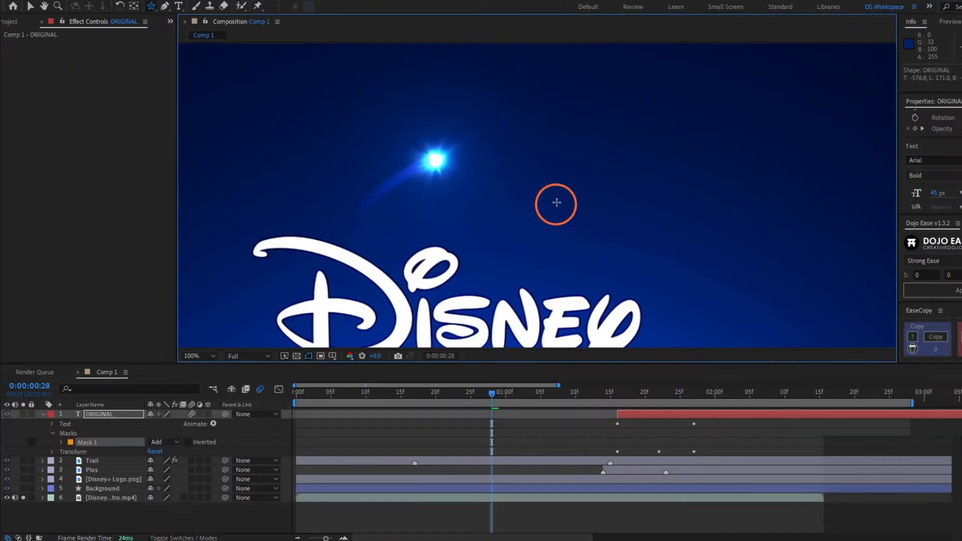
pyautogui.hotkey('ctrl', 'z')
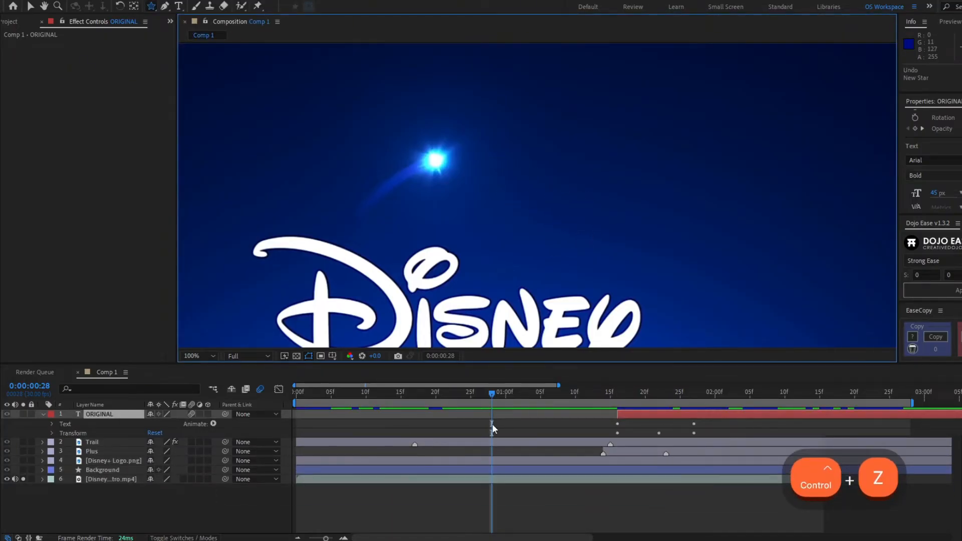
# Step: With no layer selected, draw a five-pointed star shape beside the glowing trail head, with an outer radius of about 76
pyautogui.click(536, 428)
pyautogui.press('u')
pyautogui.press('u')
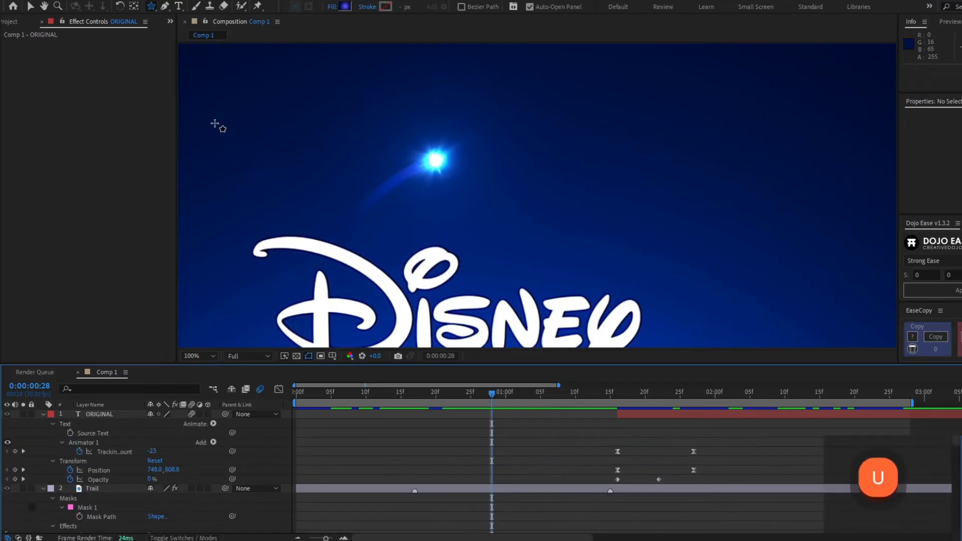
pyautogui.moveTo(465, 142); pyautogui.dragTo(465, 100)
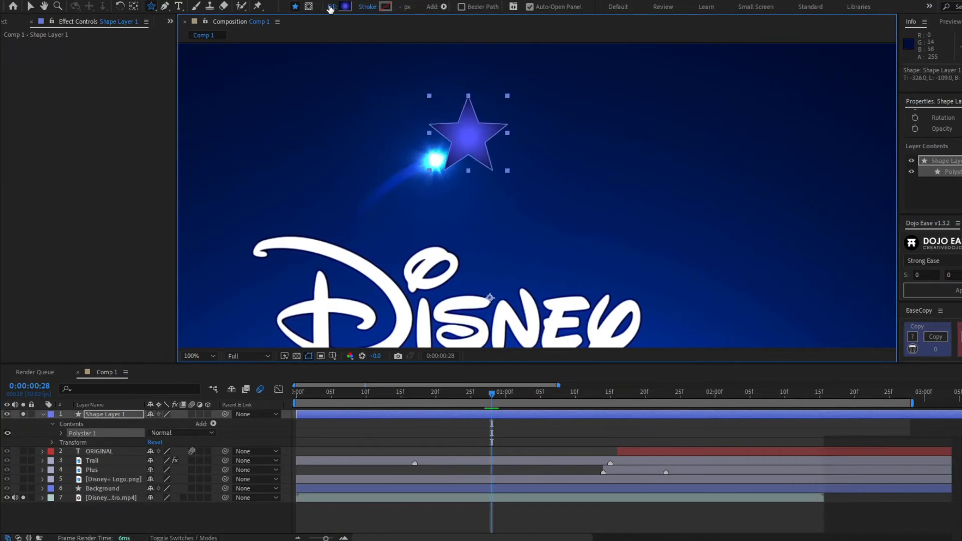
# Step: Change the star's fill type to Solid Color
pyautogui.click(333, 7)
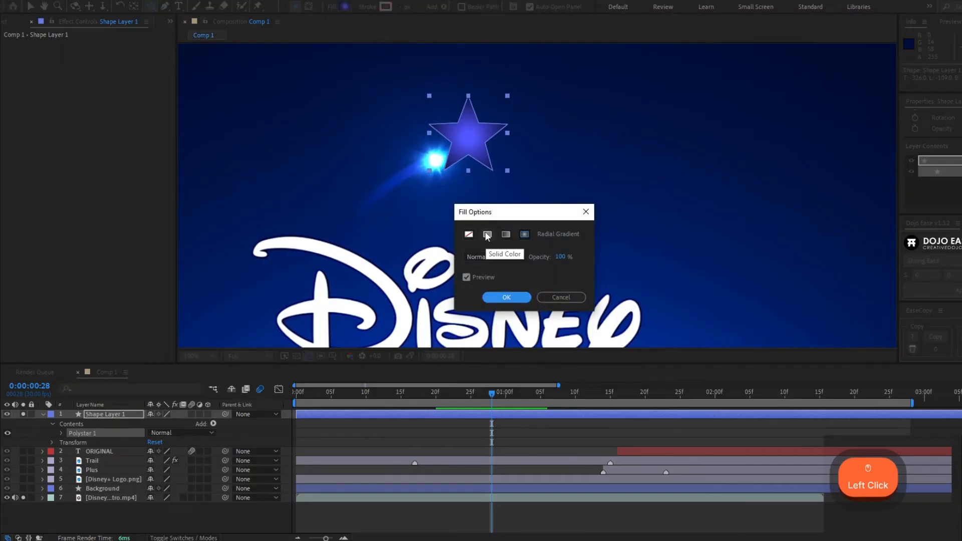
pyautogui.click(486, 235)
pyautogui.click(507, 298)
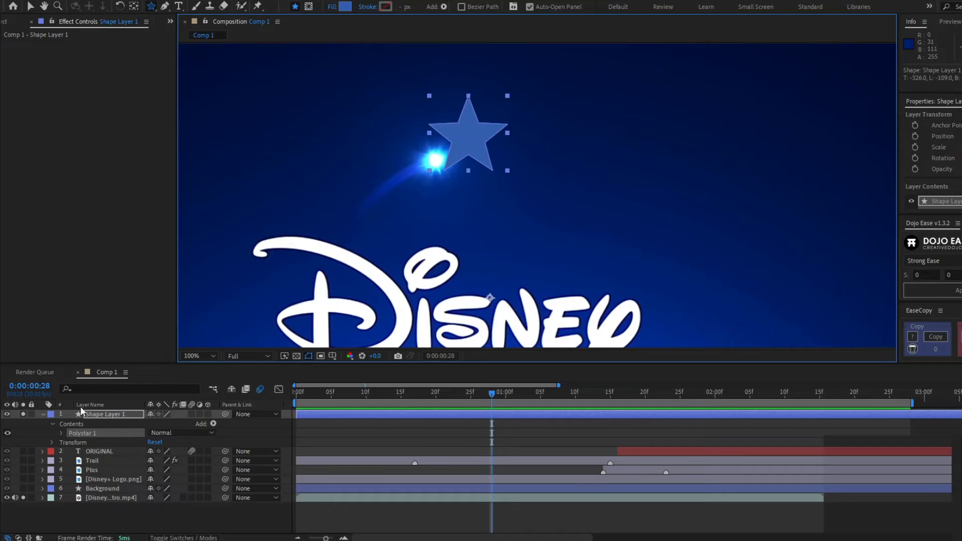
# Step: Set the star's Polystar Path to 4 points
pyautogui.click(60, 432)
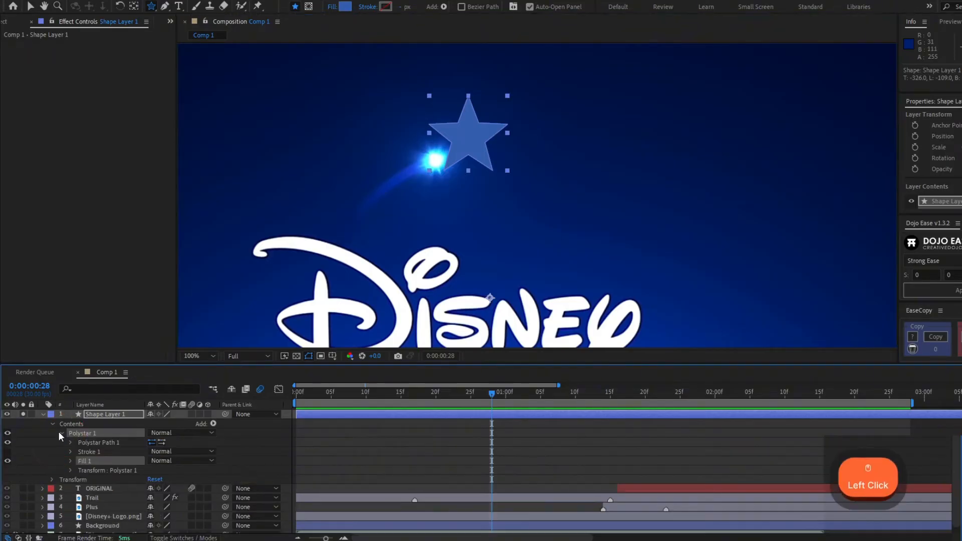
pyautogui.click(70, 443)
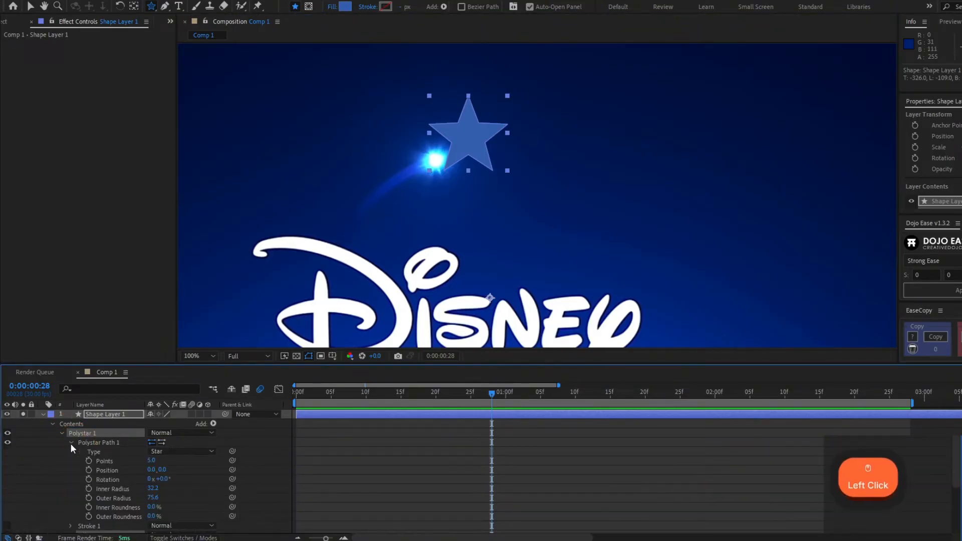
pyautogui.scroll(-2, 71, 443)
pyautogui.click(151, 433)
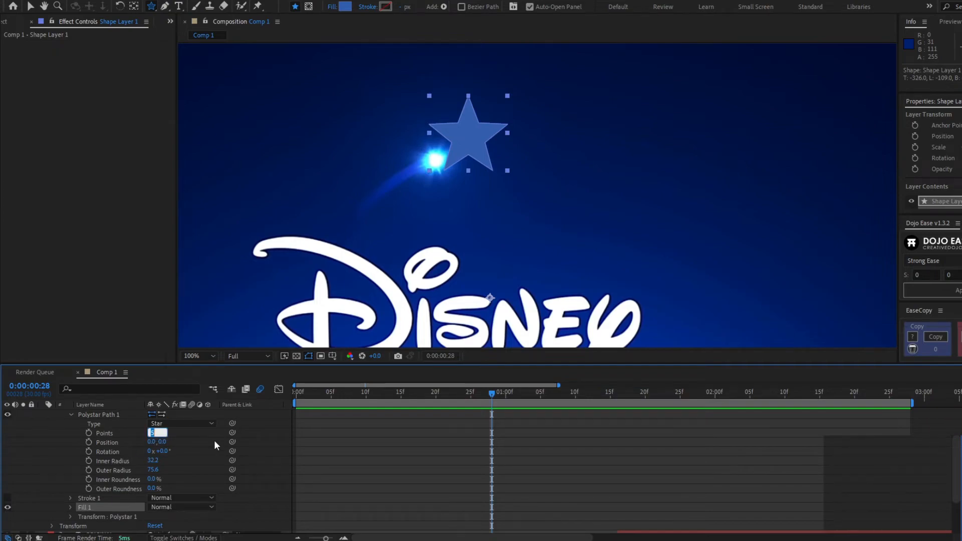
pyautogui.write('4')
pyautogui.press('Return')
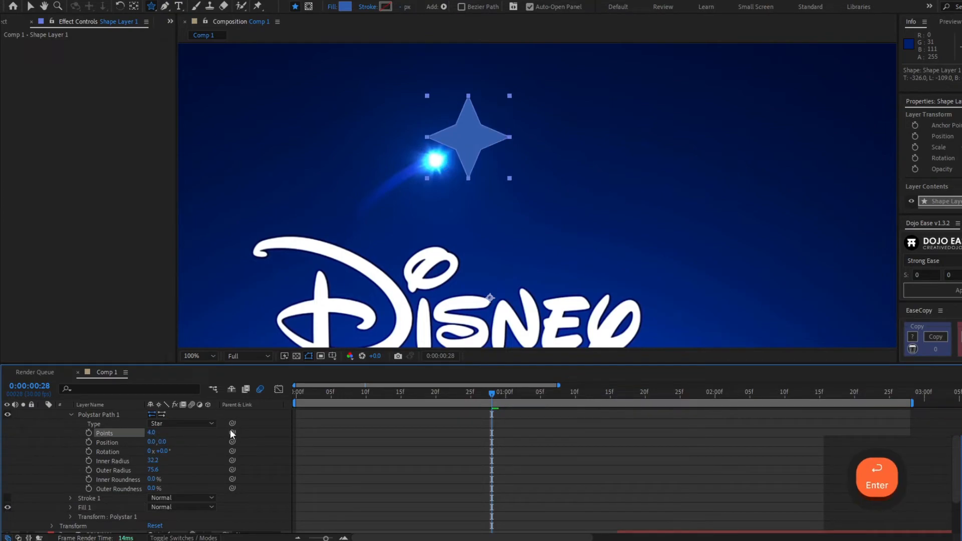
pyautogui.moveTo(378, 210); pyautogui.dragTo(406, 249)
pyautogui.scroll(1, 407, 249)
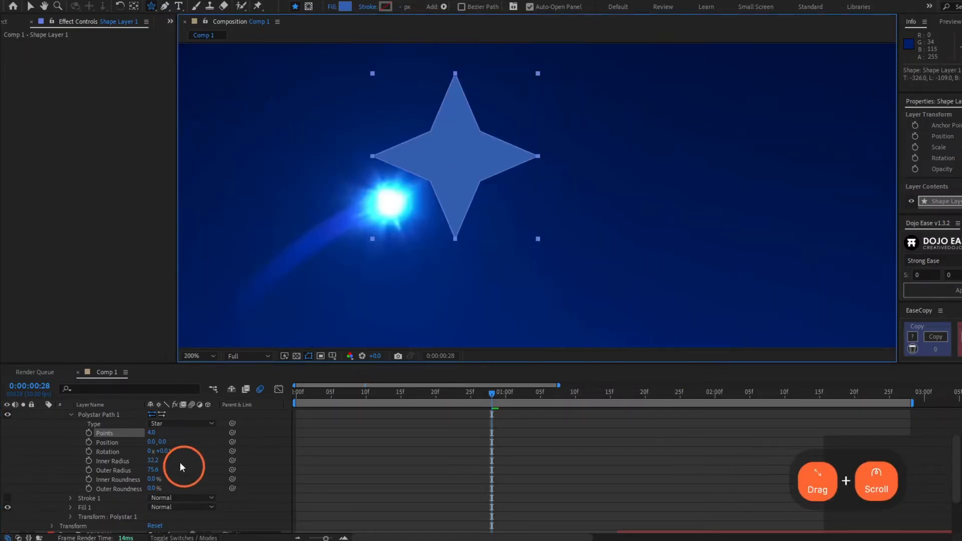
# Step: Set the star's Inner Radius to 2 and its Outer Radius to 33
pyautogui.click(180, 463)
pyautogui.moveTo(156, 464); pyautogui.dragTo(157, 465)
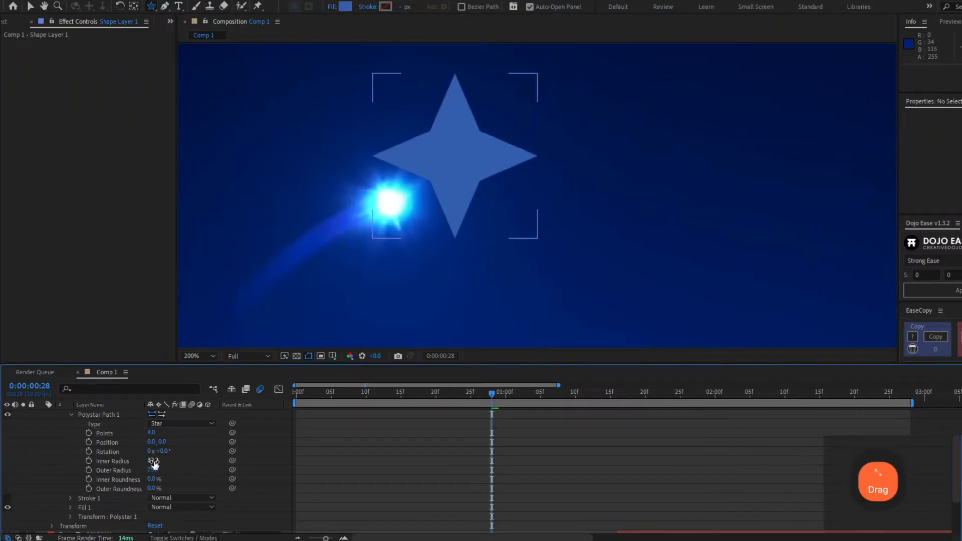
pyautogui.click(155, 464)
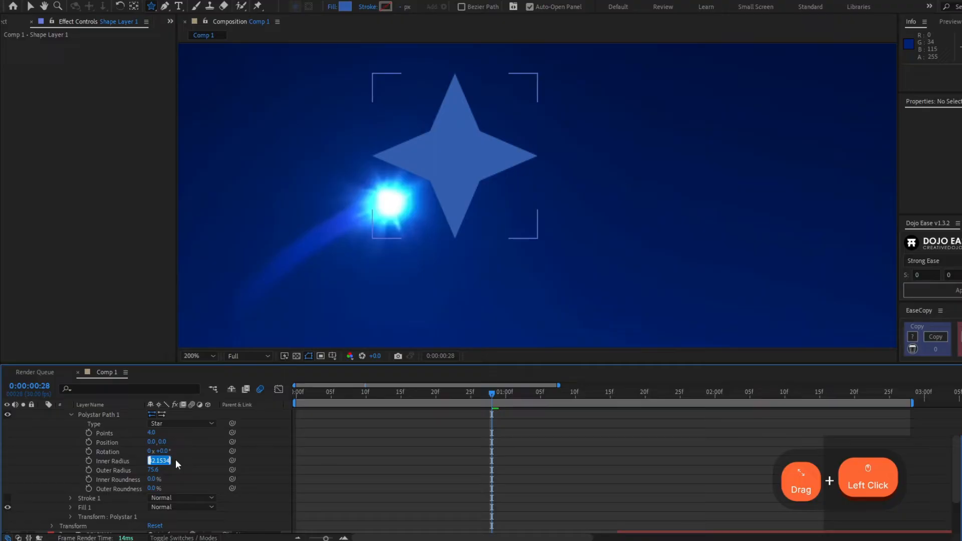
pyautogui.write('2')
pyautogui.press('Return')
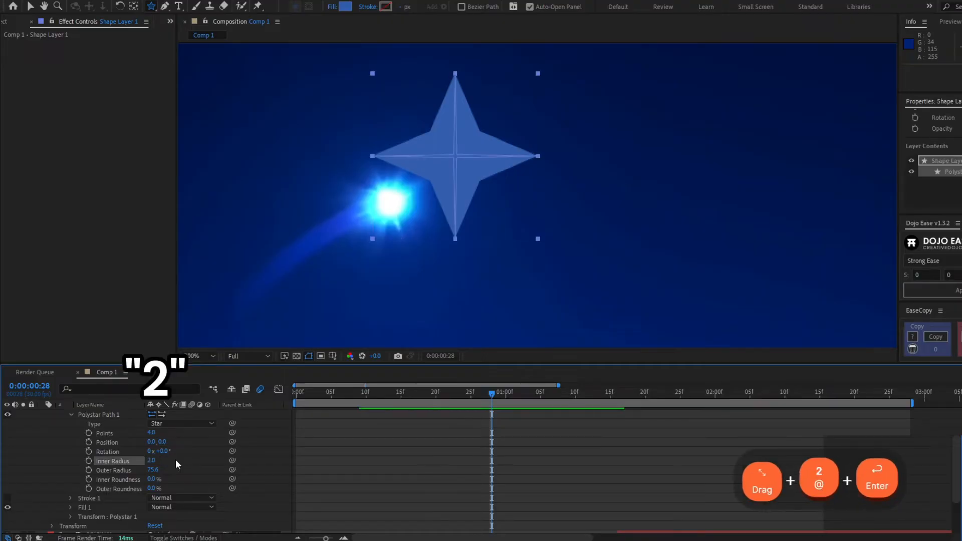
pyautogui.click(155, 469)
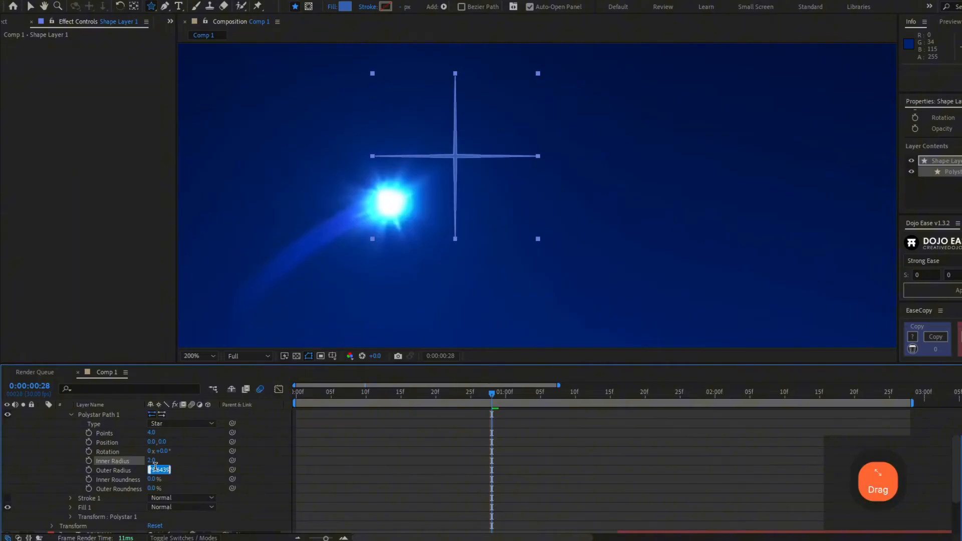
pyautogui.write('33')
pyautogui.press('Return')
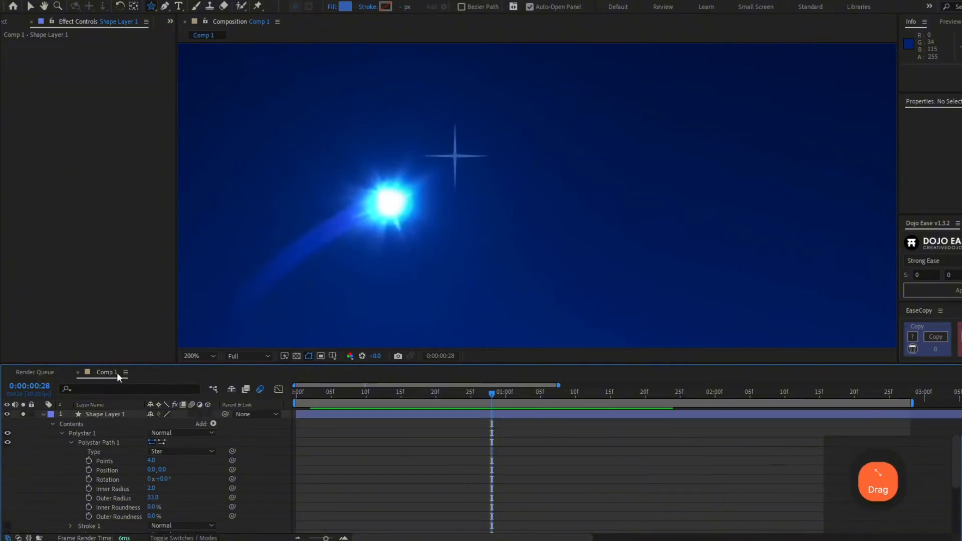
# Step: Rename the star's shape layer to Trail Light
pyautogui.click(115, 415)
pyautogui.press('Return')
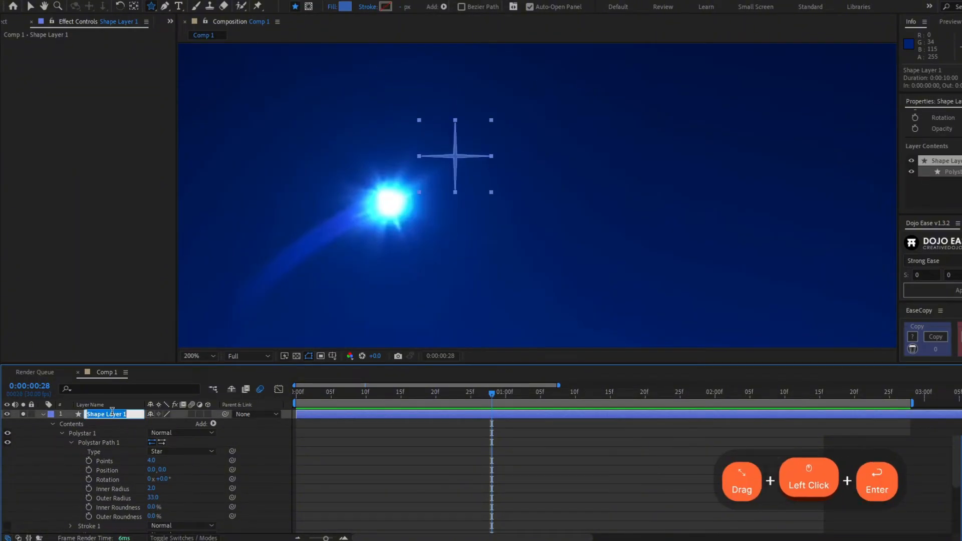
pyautogui.write('Trail Light')
pyautogui.press('Return')
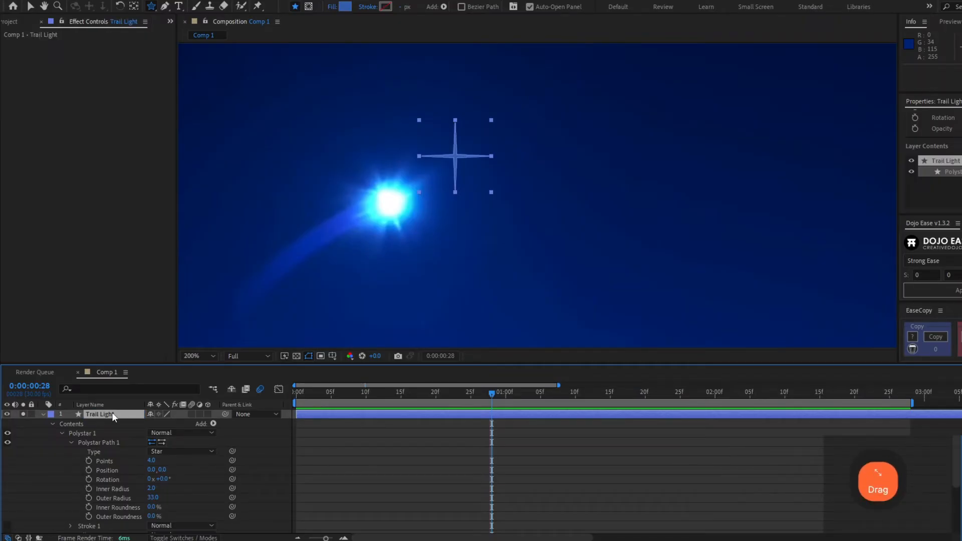
# Step: Apply a Gaussian Blur effect to the Trail Light layer with Blurriness set to 3
pyautogui.press('v')
pyautogui.hotkey('ctrl', 'space')
pyautogui.write('g')
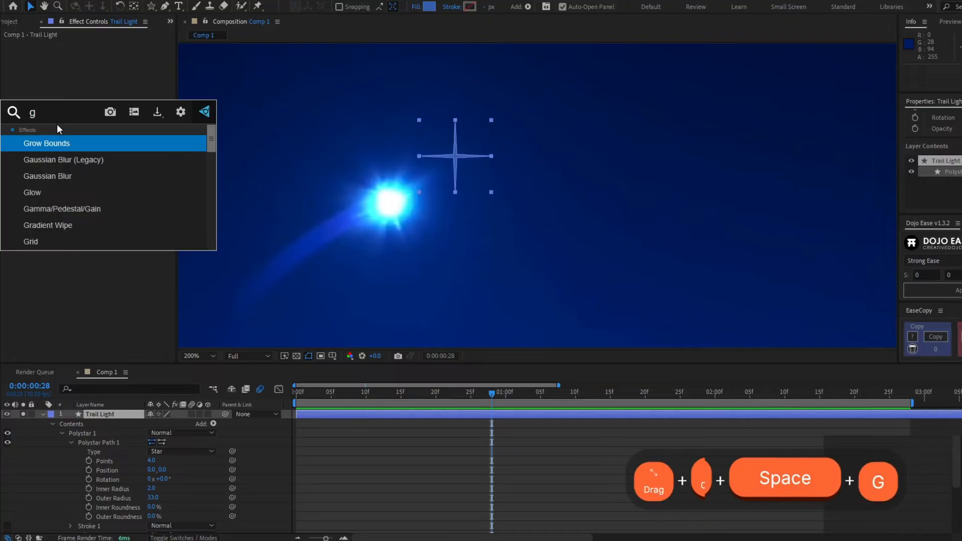
pyautogui.write('aus')
pyautogui.press('Down')
pyautogui.press('Return')
pyautogui.click(100, 53)
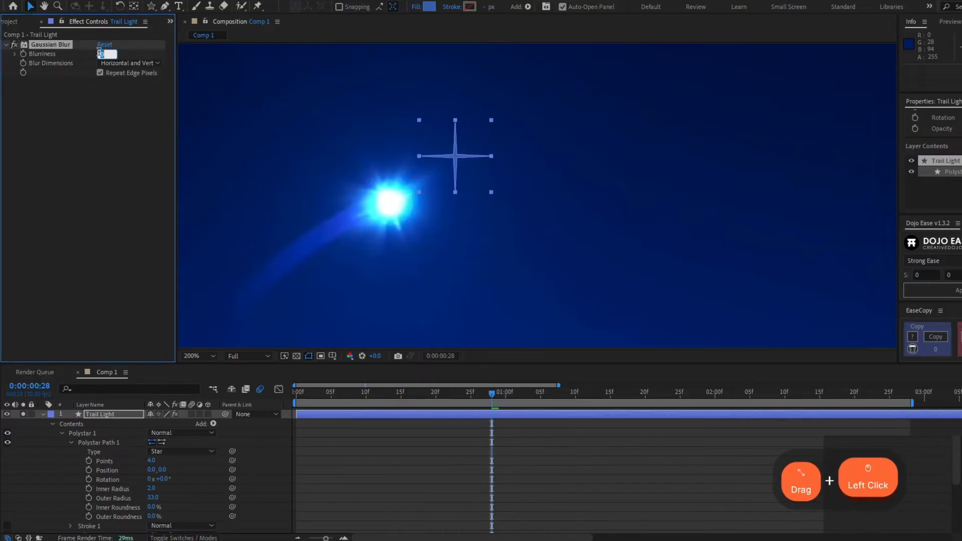
pyautogui.write('3')
pyautogui.press('Return')
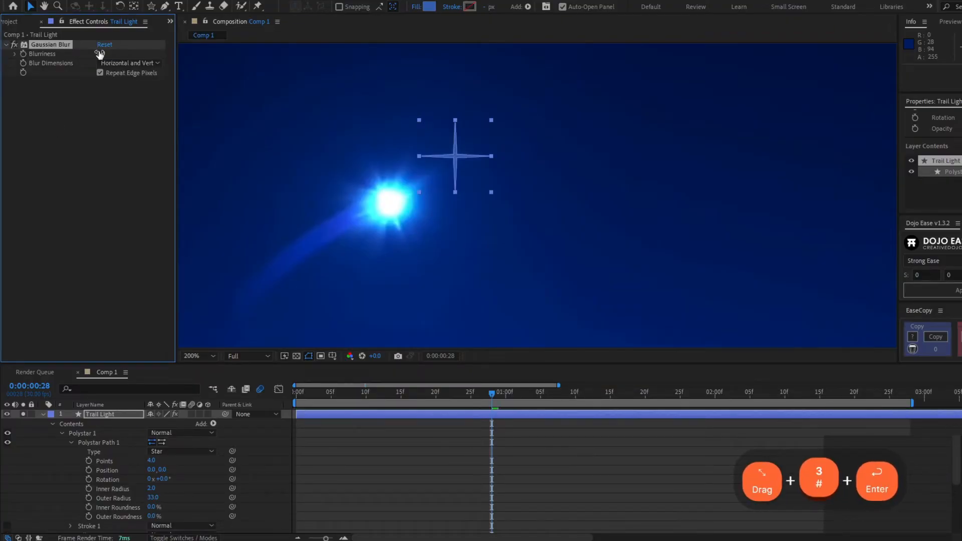
# Step: Add a Glow effect to the Trail Light layer with Threshold 0%, Radius 21 and Intensity 9
pyautogui.hotkey('ctrl', 'space')
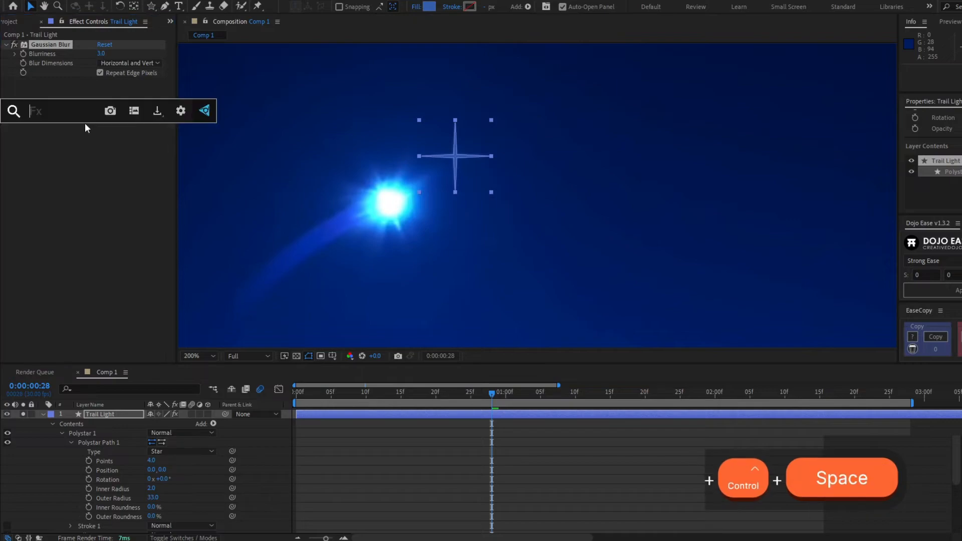
pyautogui.write('glow')
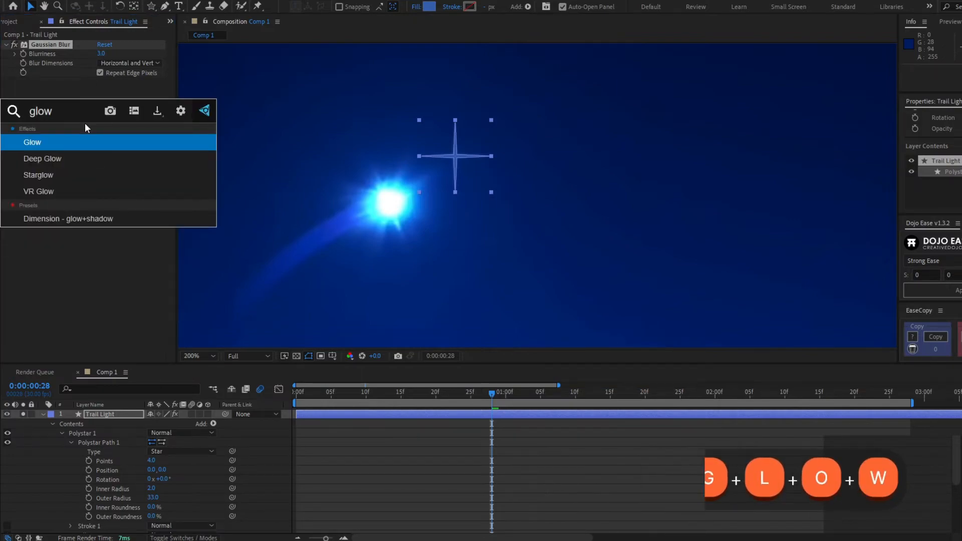
pyautogui.press('Return')
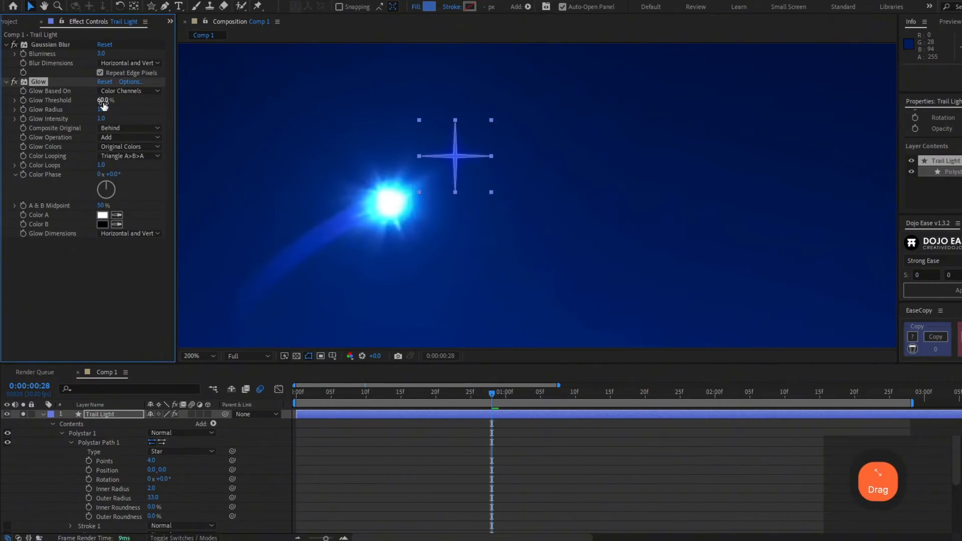
pyautogui.moveTo(103, 104); pyautogui.dragTo(3, 271)
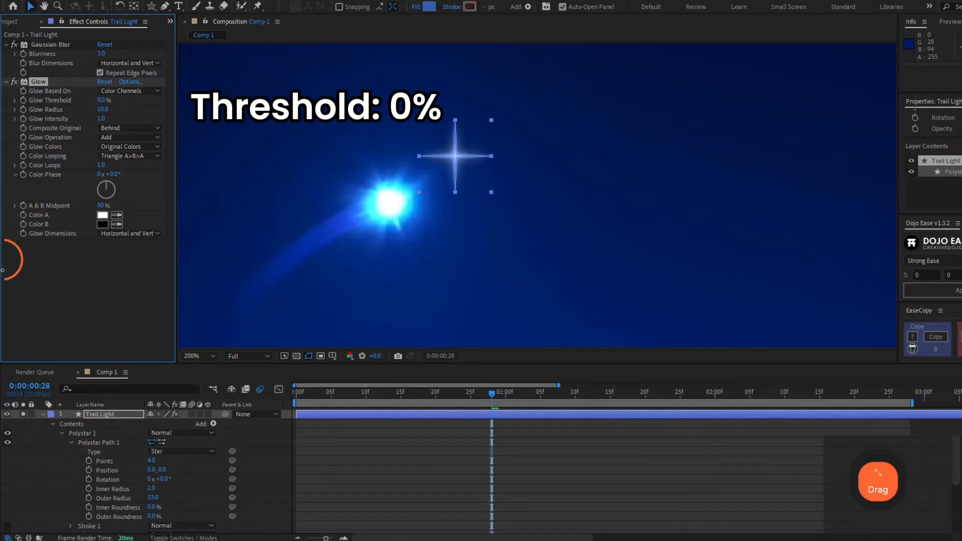
pyautogui.click(103, 109)
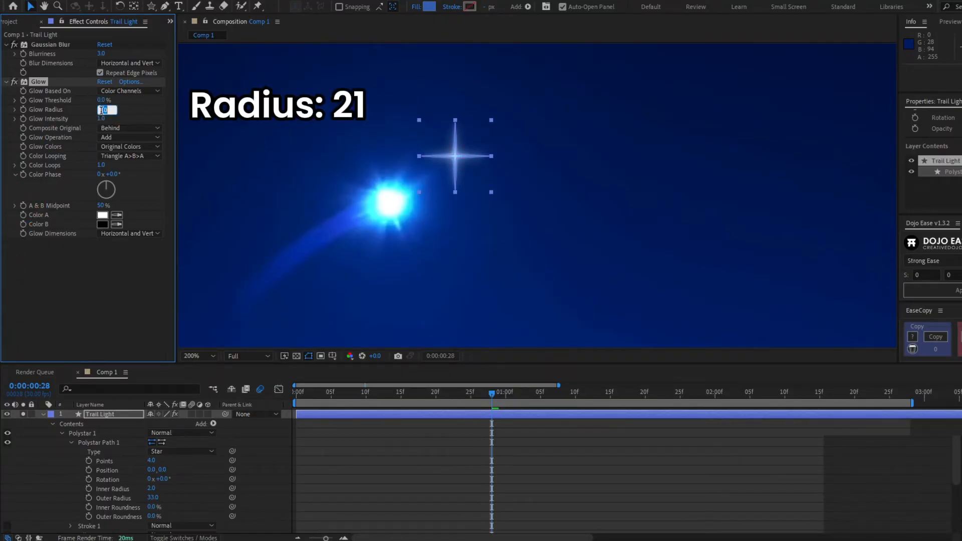
pyautogui.write('21')
pyautogui.press('Return')
pyautogui.click(102, 119)
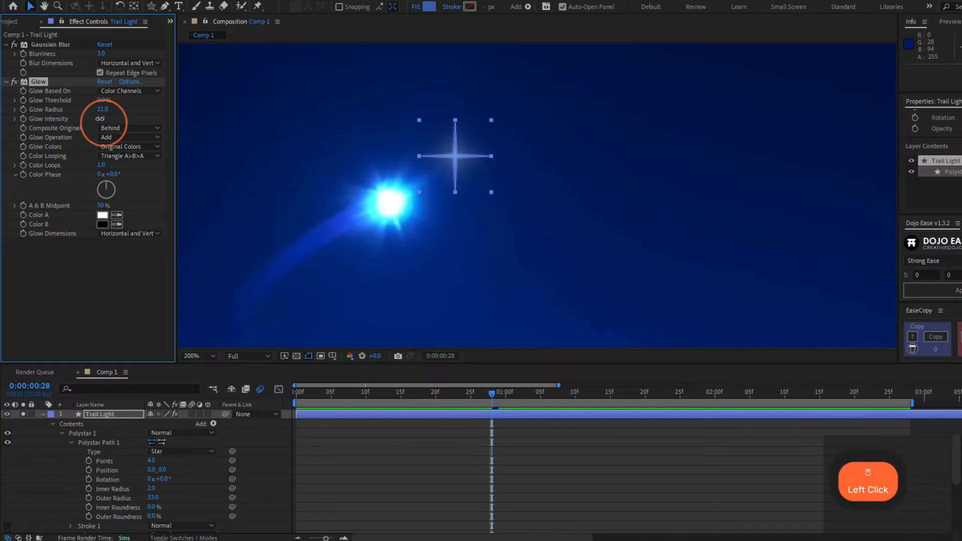
pyautogui.write('9')
pyautogui.press('Return')
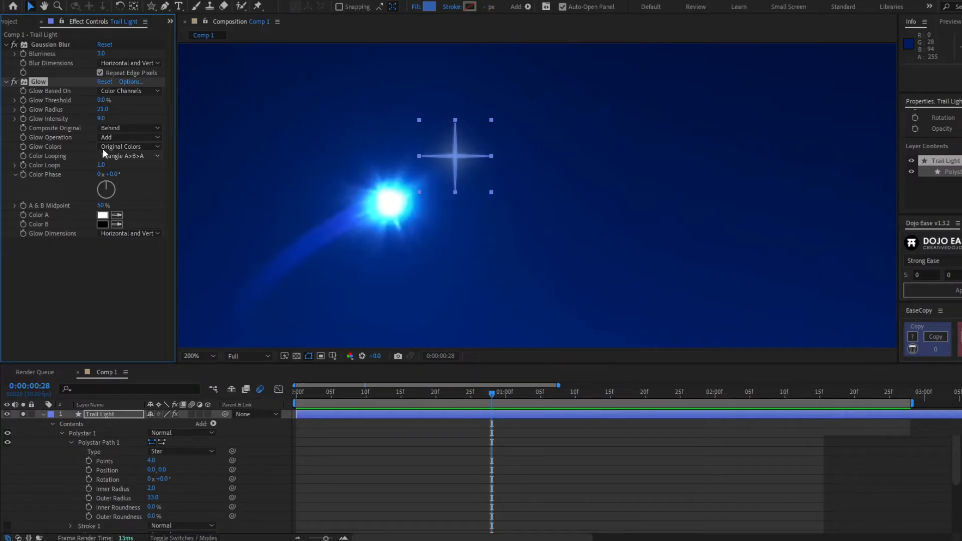
# Step: Set the Glow Colors to A & B Colors and make Color B a bright blue, 2433FF
pyautogui.click(123, 146)
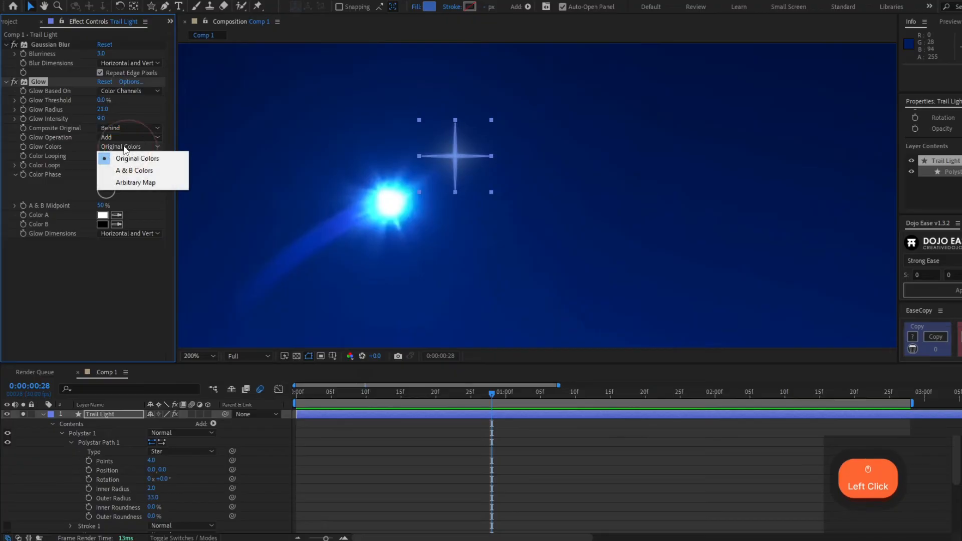
pyautogui.click(147, 172)
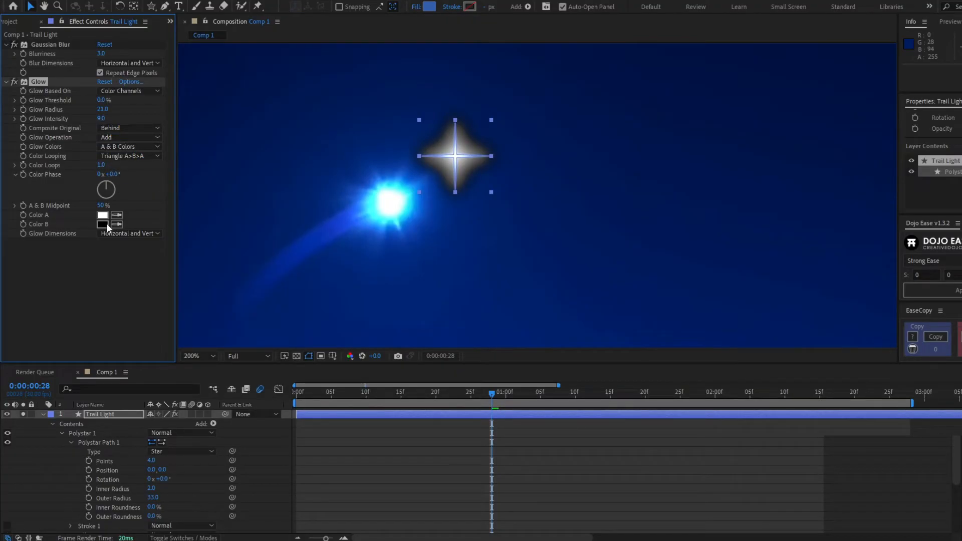
pyautogui.click(103, 224)
pyautogui.click(816, 168)
pyautogui.moveTo(795, 164); pyautogui.dragTo(783, 83)
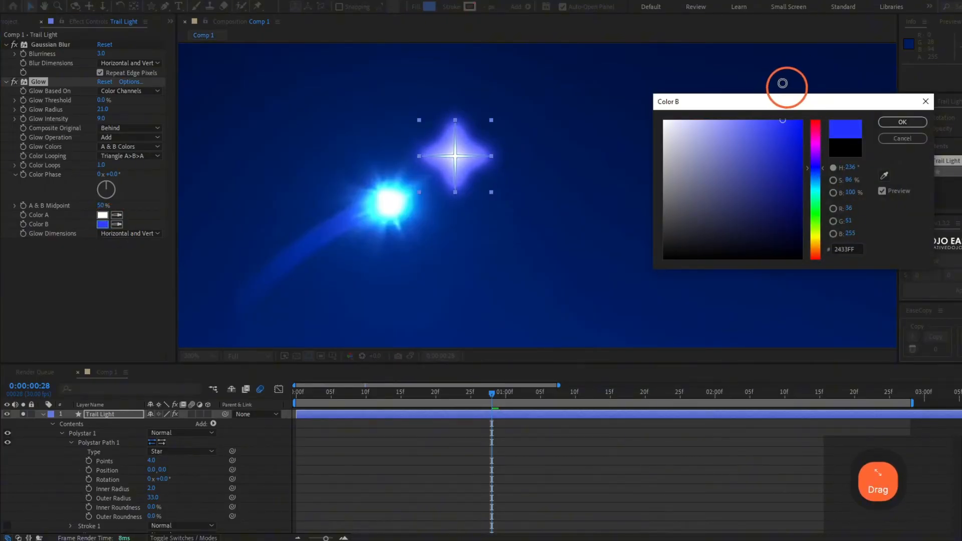
pyautogui.click(903, 122)
# Step: Duplicate the Glow effect on the Trail Light layer and open the copy's Glow Radius for editing
pyautogui.hotkey('ctrl', 'd')
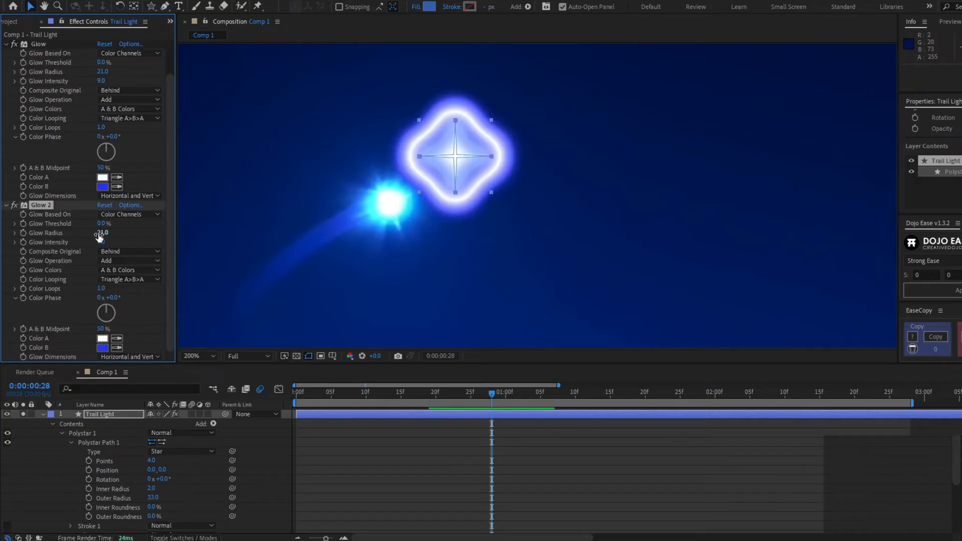
pyautogui.click(101, 233)
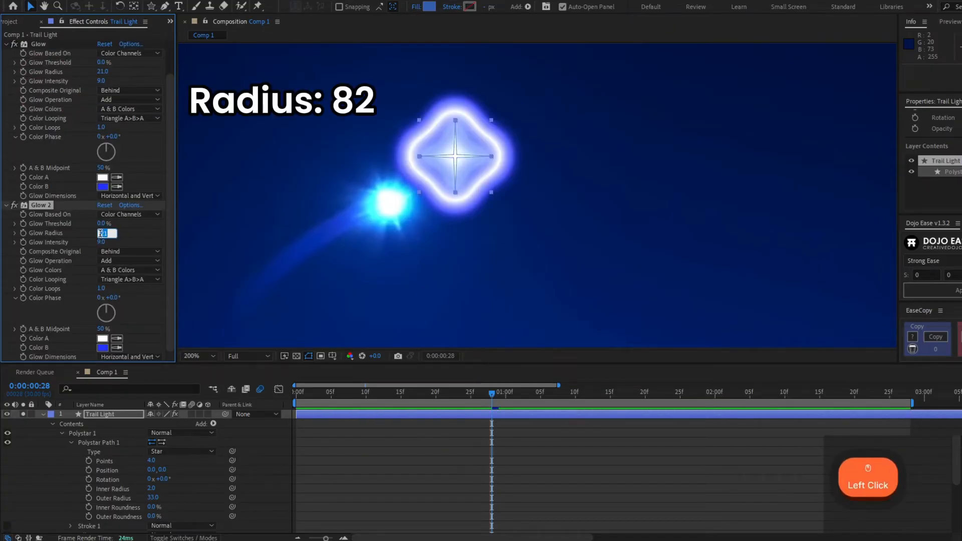
# Step: Set the second glow's radius to 82 and its intensity to 0.7
pyautogui.write('82')
pyautogui.press('Return')
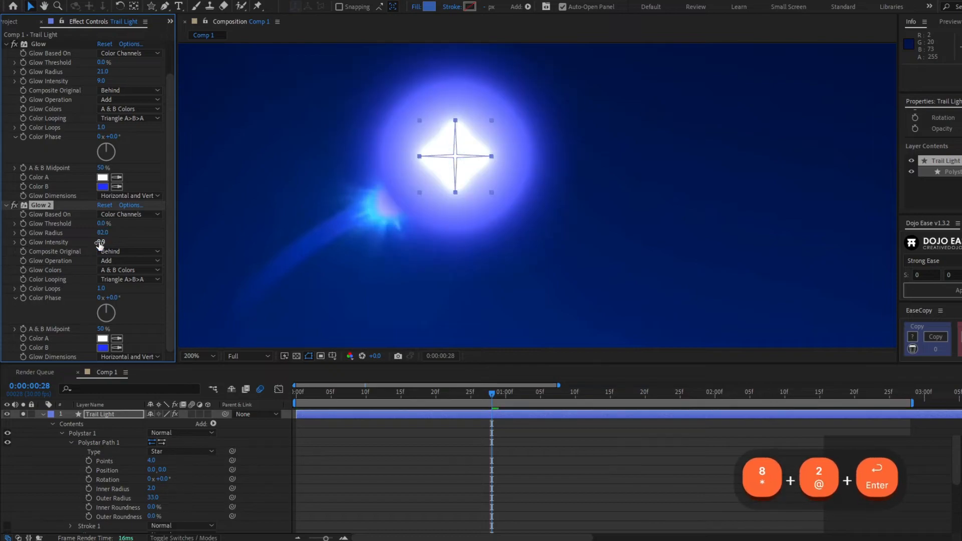
pyautogui.click(100, 243)
pyautogui.write('0')
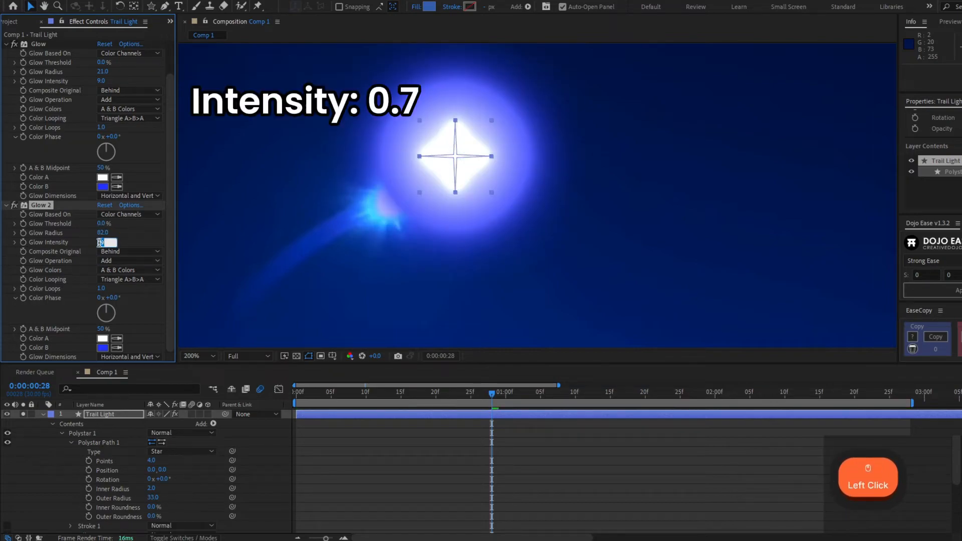
pyautogui.write('.7')
pyautogui.press('Return')
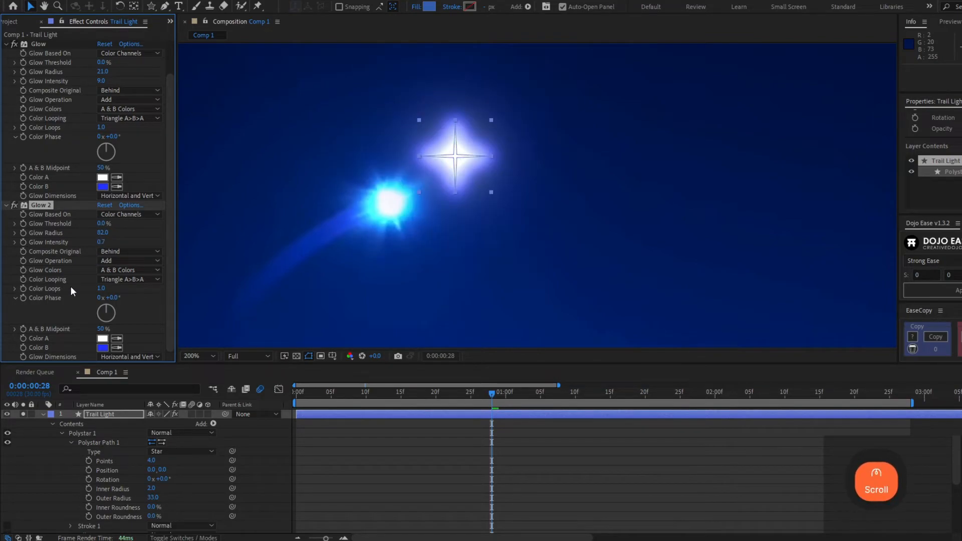
# Step: Change Color B of the second glow to light cyan-blue 24CEFF and collapse its settings
pyautogui.click(103, 348)
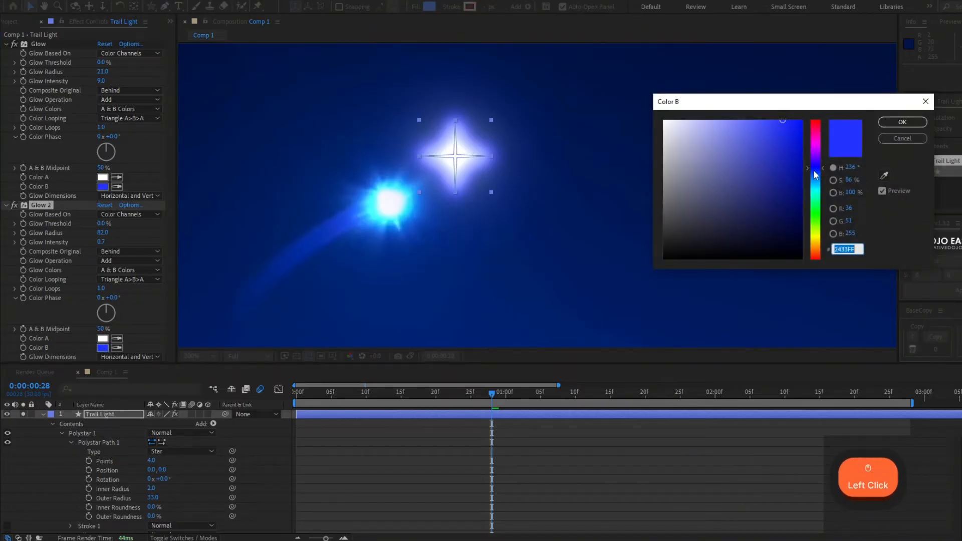
pyautogui.moveTo(815, 171); pyautogui.dragTo(815, 179)
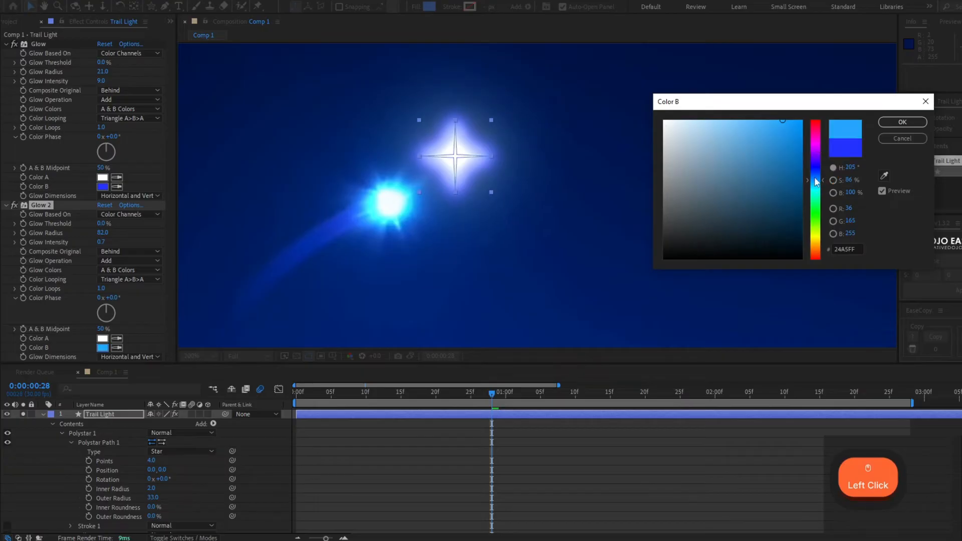
pyautogui.click(902, 122)
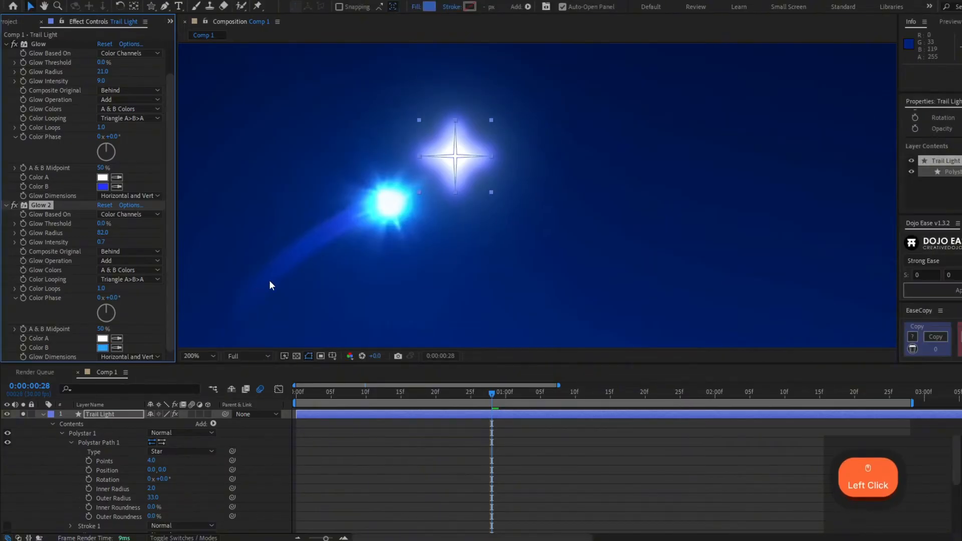
pyautogui.click(103, 348)
pyautogui.moveTo(822, 199); pyautogui.dragTo(823, 189)
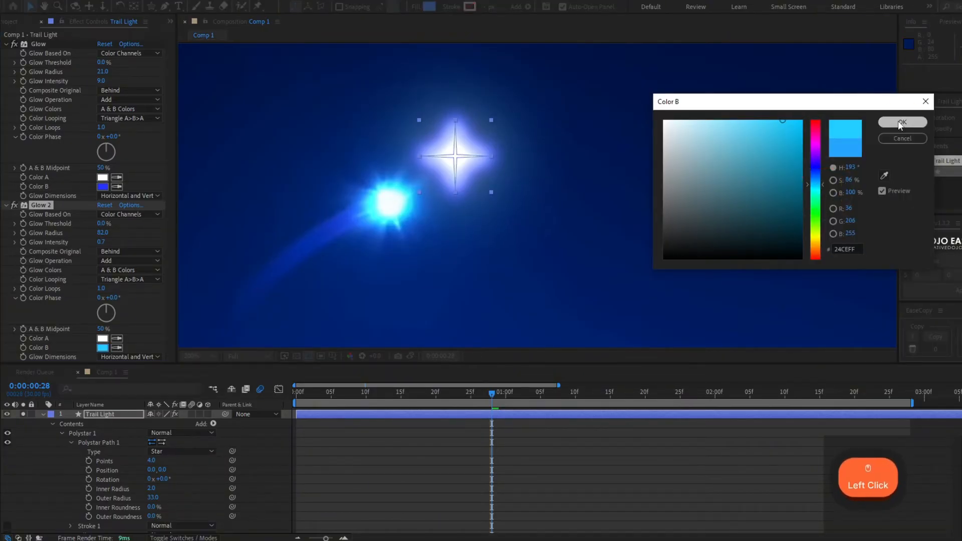
pyautogui.click(902, 122)
pyautogui.click(6, 205)
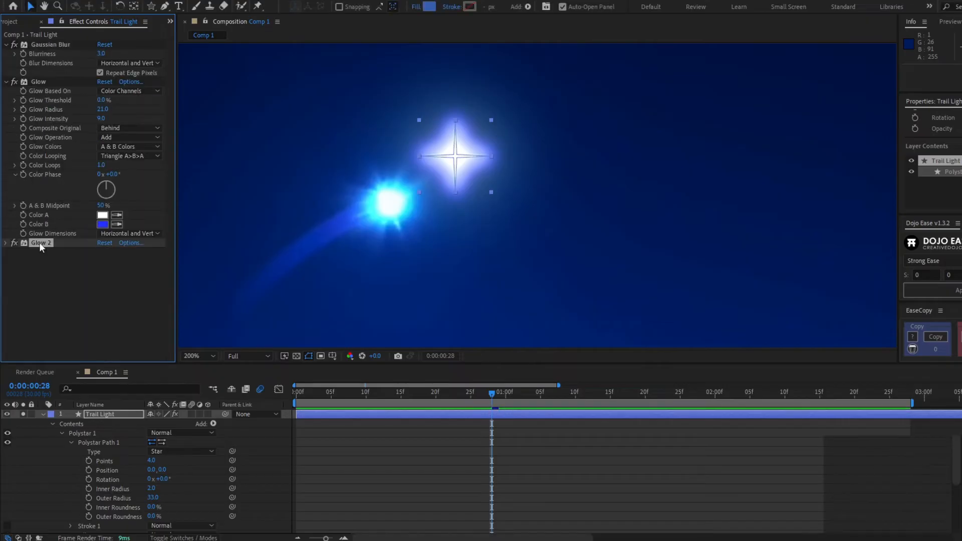
# Step: Add an Exposure effect to the Trail Light layer with exposure 0.6, and collapse its settings
pyautogui.hotkey('ctrl', 'space')
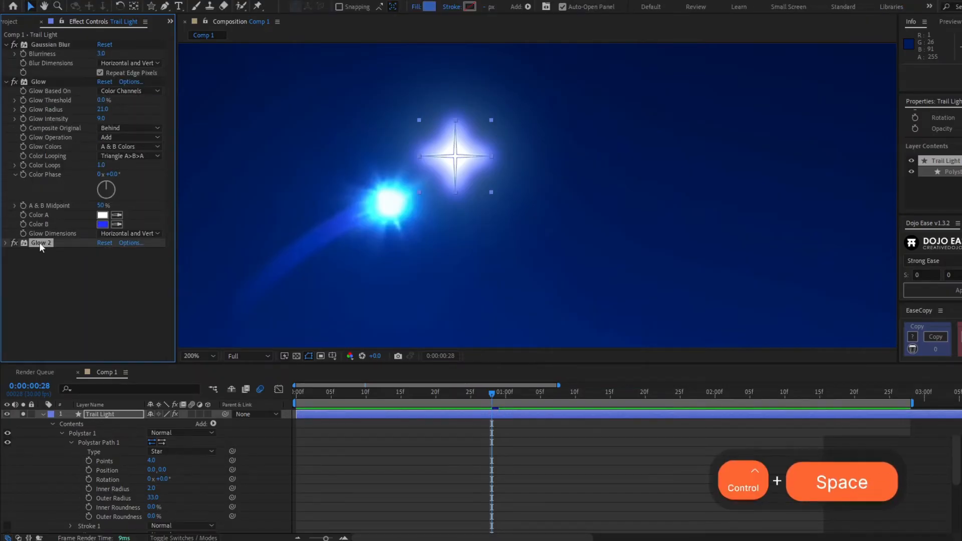
pyautogui.write('exposu')
pyautogui.press('Return')
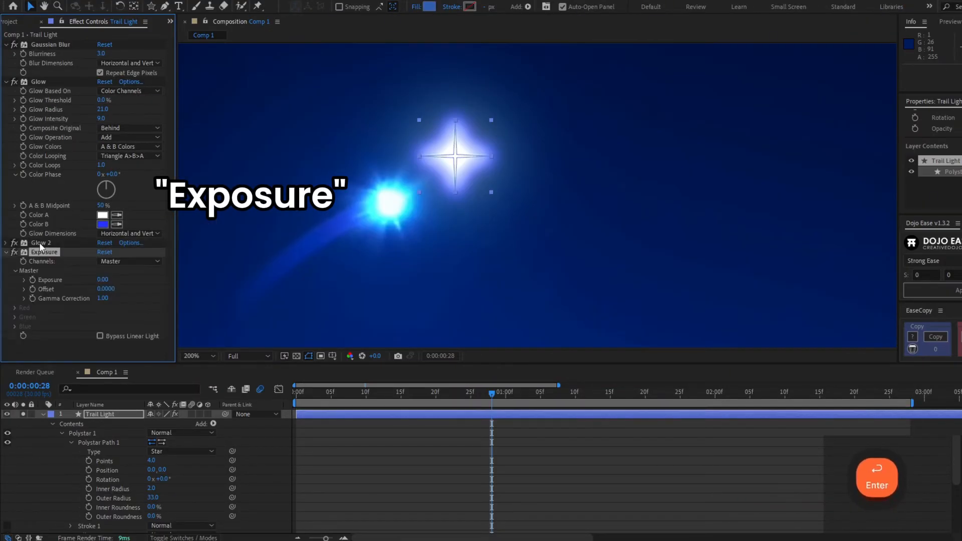
pyautogui.click(105, 281)
pyautogui.click(104, 281)
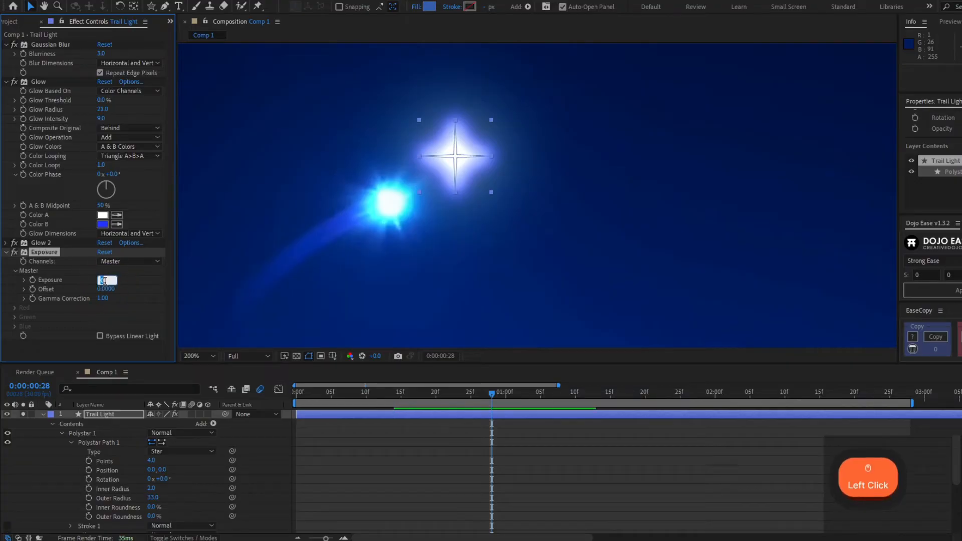
pyautogui.write('0.6')
pyautogui.press('Return')
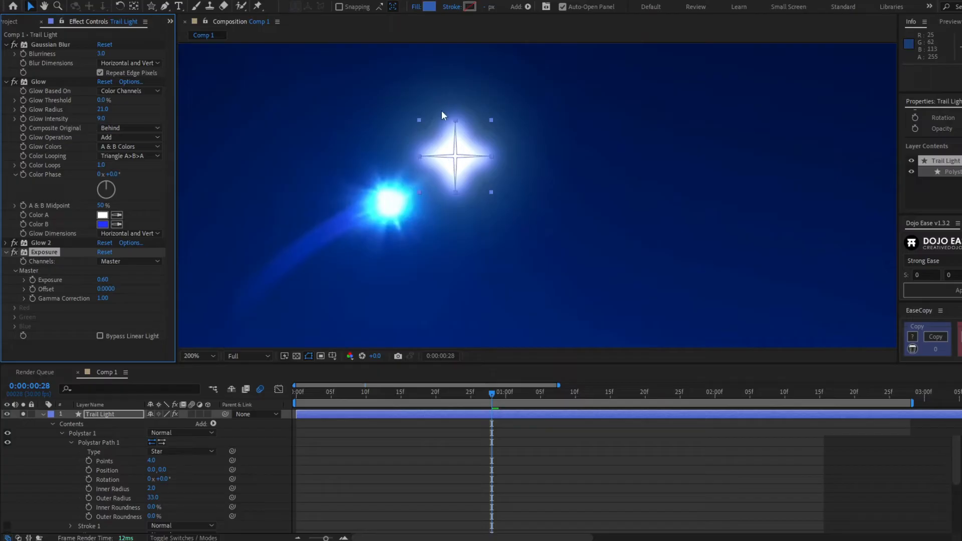
pyautogui.click(7, 252)
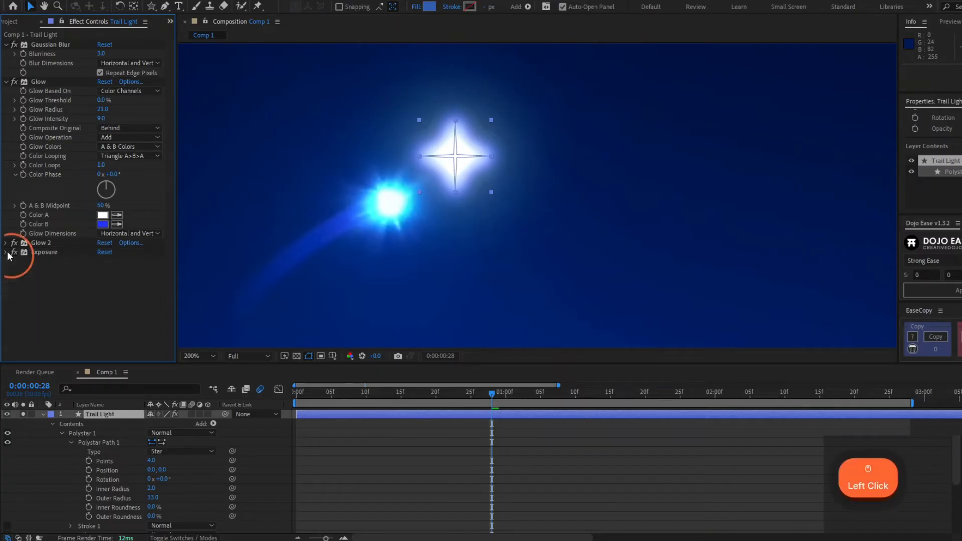
# Step: Duplicate the second glow and place the copy below the Exposure effect
pyautogui.click(47, 244)
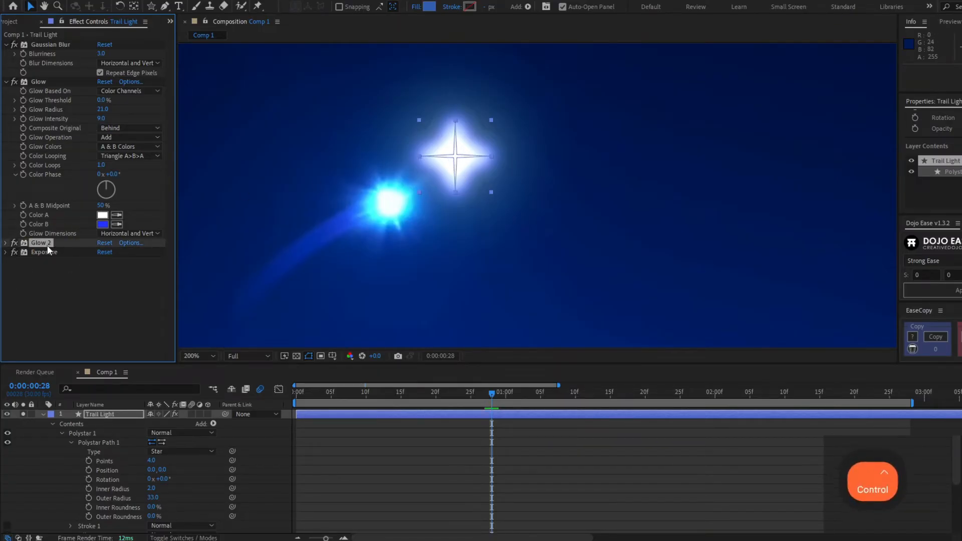
pyautogui.hotkey('ctrl', 'd')
pyautogui.click(6, 196)
pyautogui.moveTo(40, 253); pyautogui.dragTo(50, 267)
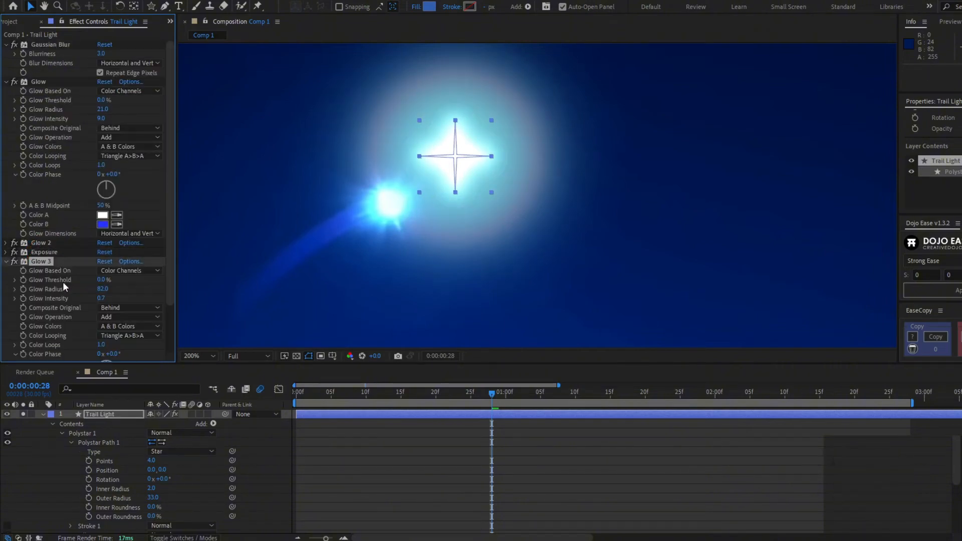
# Step: Set the third glow's radius to 300, intensity to 1 and glow colors to Original Colors, and collapse it
pyautogui.click(100, 290)
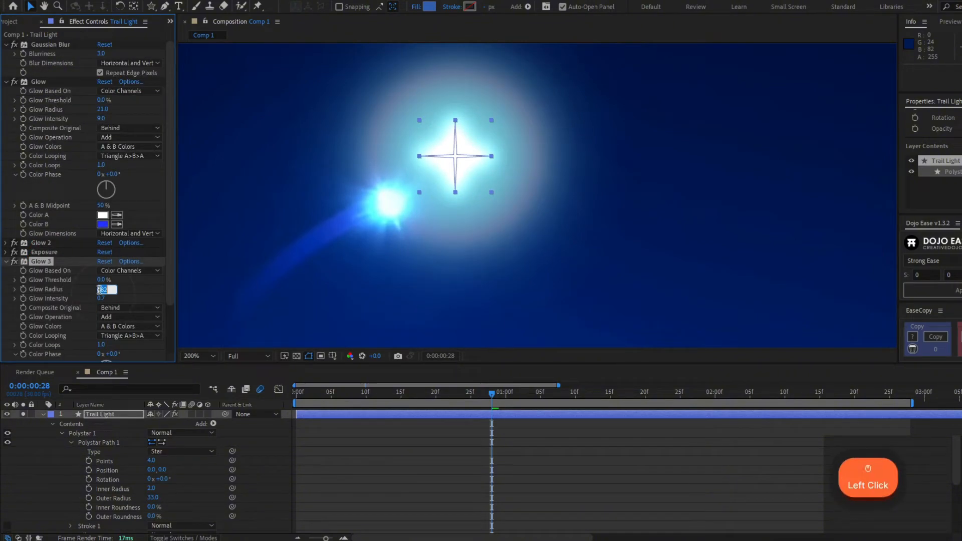
pyautogui.write('300')
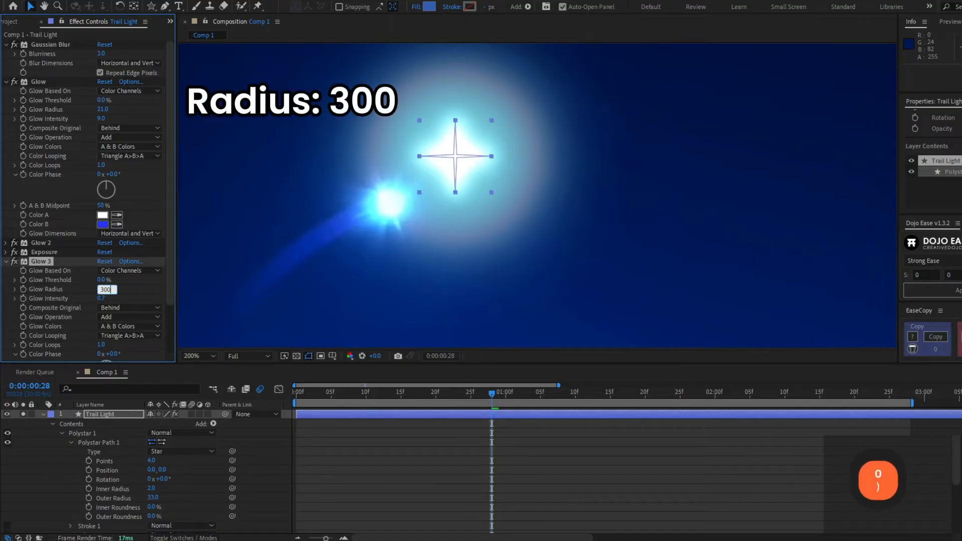
pyautogui.press('Tab')
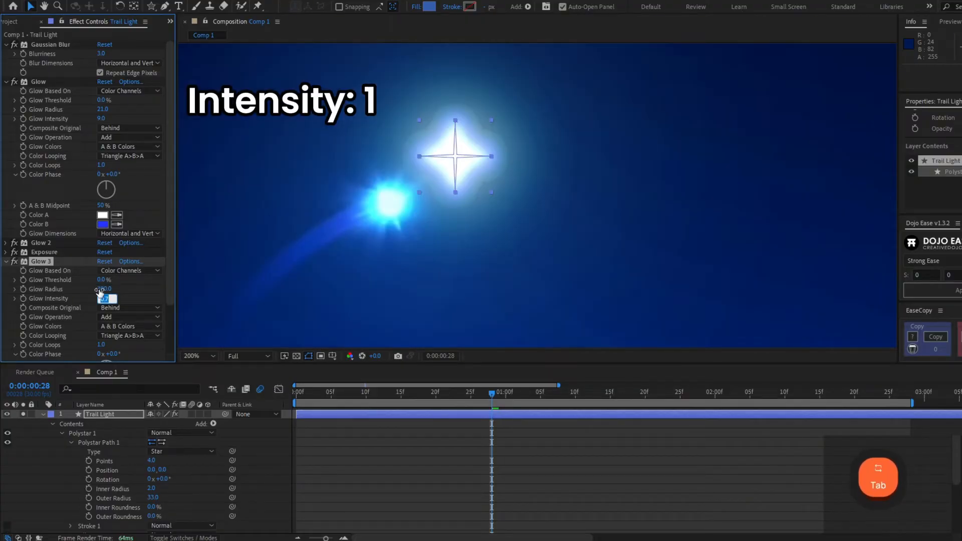
pyautogui.write('1')
pyautogui.press('Return')
pyautogui.scroll(-3, 39, 270)
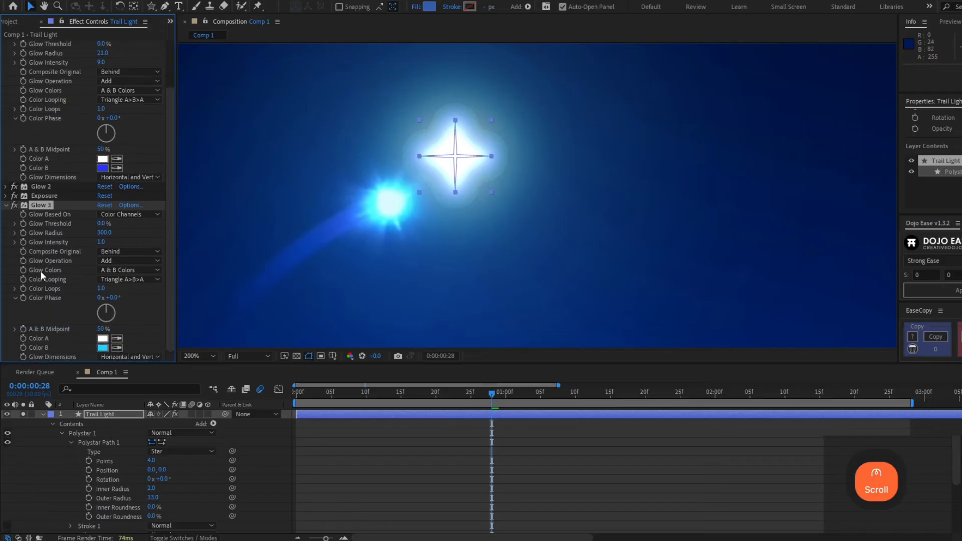
pyautogui.click(105, 271)
pyautogui.click(121, 281)
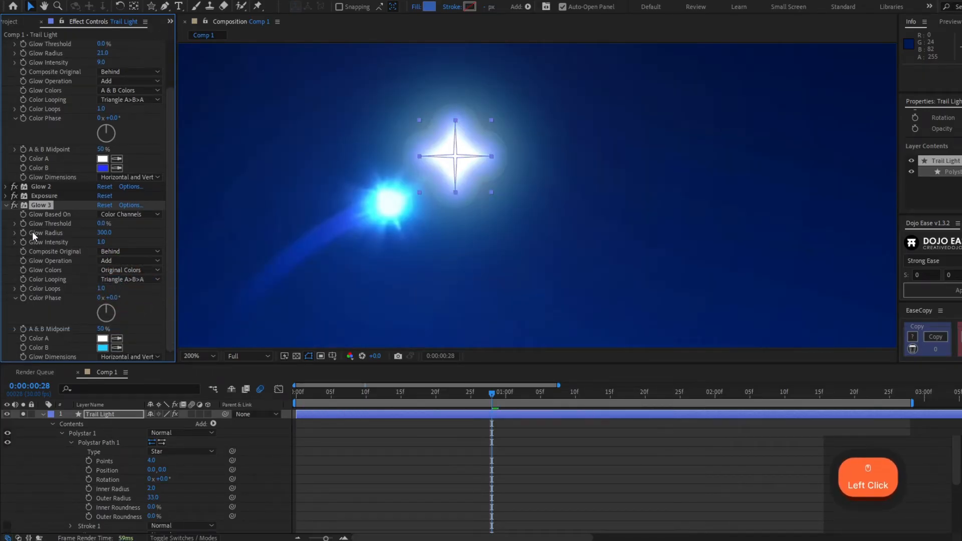
pyautogui.click(6, 205)
# Step: Turn off the Exposure effect on the Trail Light layer
pyautogui.click(40, 251)
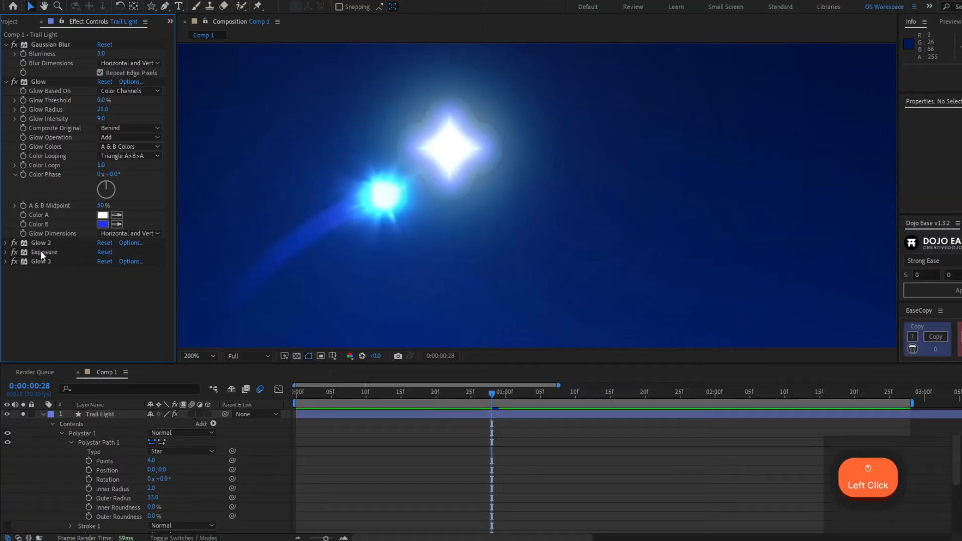
pyautogui.click(15, 253)
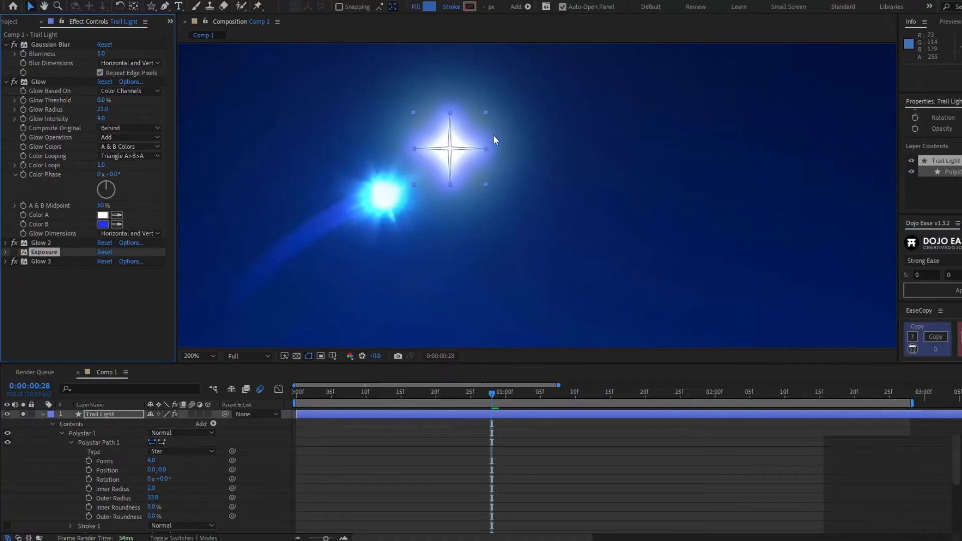
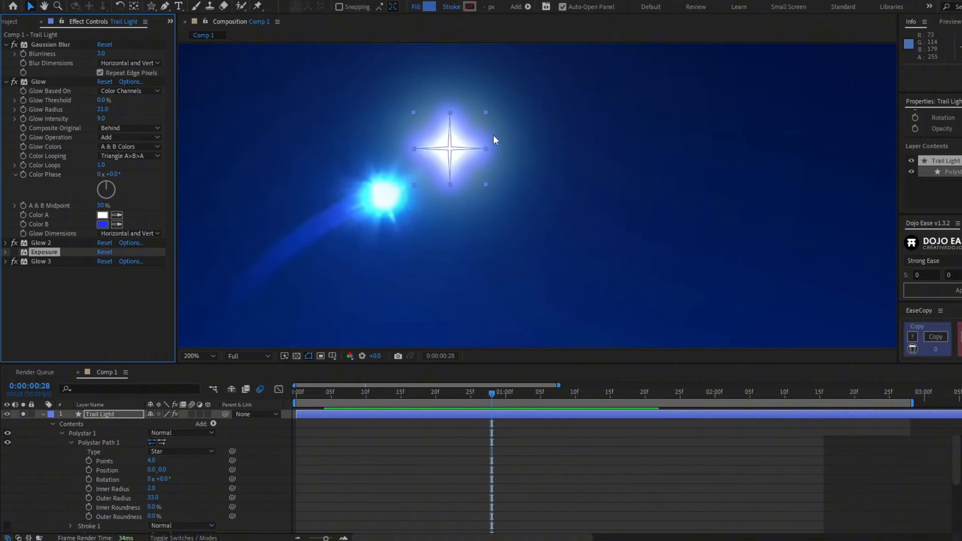
# Step: Change Color B of the first glow to blue 2467FF, and collapse the first glow and Gaussian Blur settings
pyautogui.click(102, 226)
pyautogui.click(818, 175)
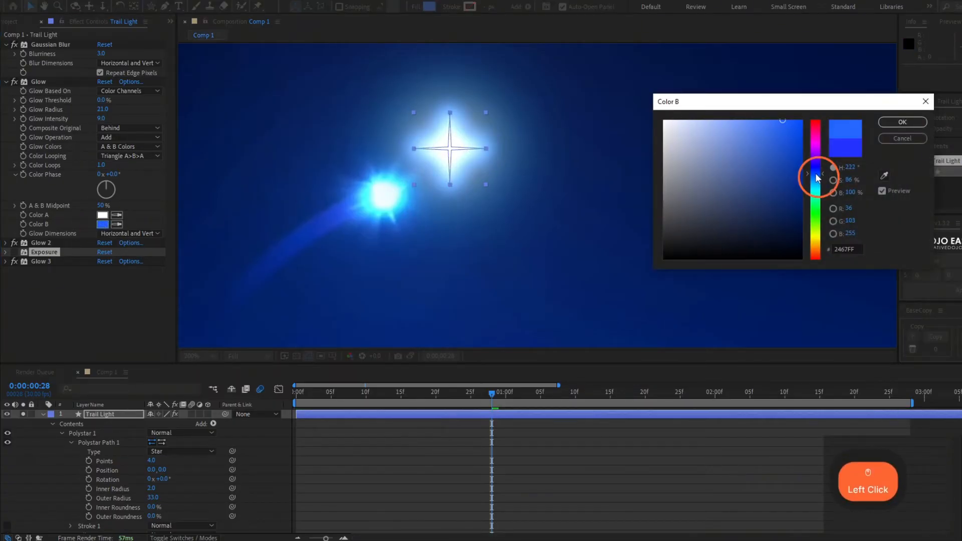
pyautogui.press('Return')
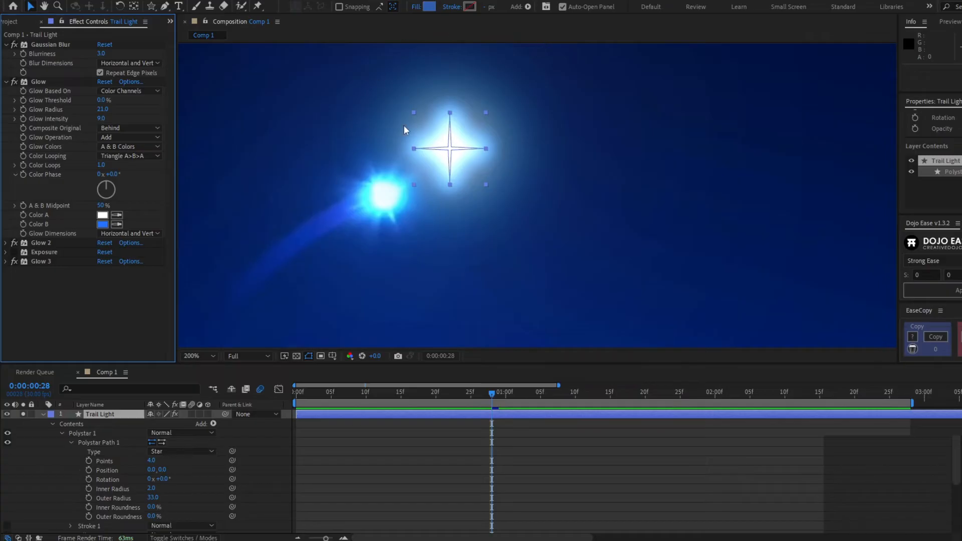
pyautogui.click(6, 82)
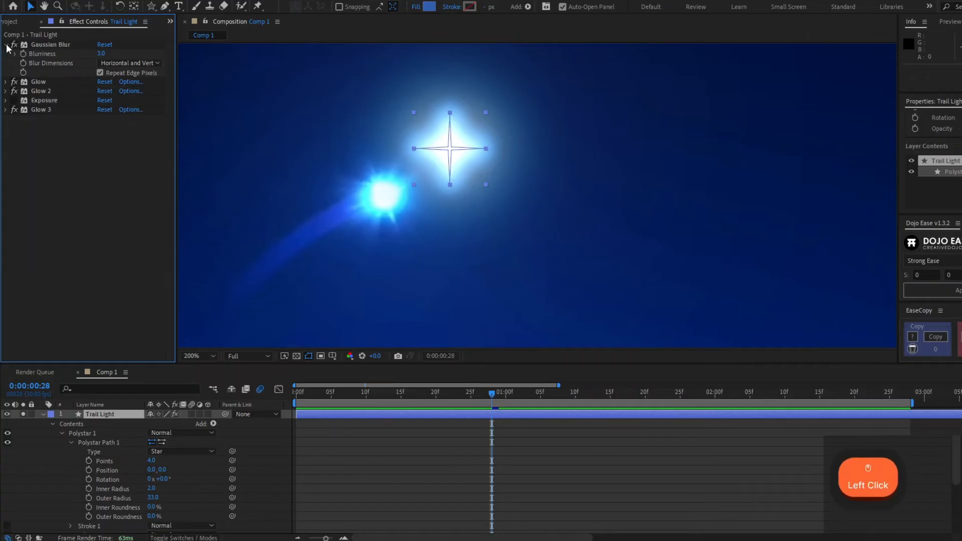
pyautogui.click(7, 45)
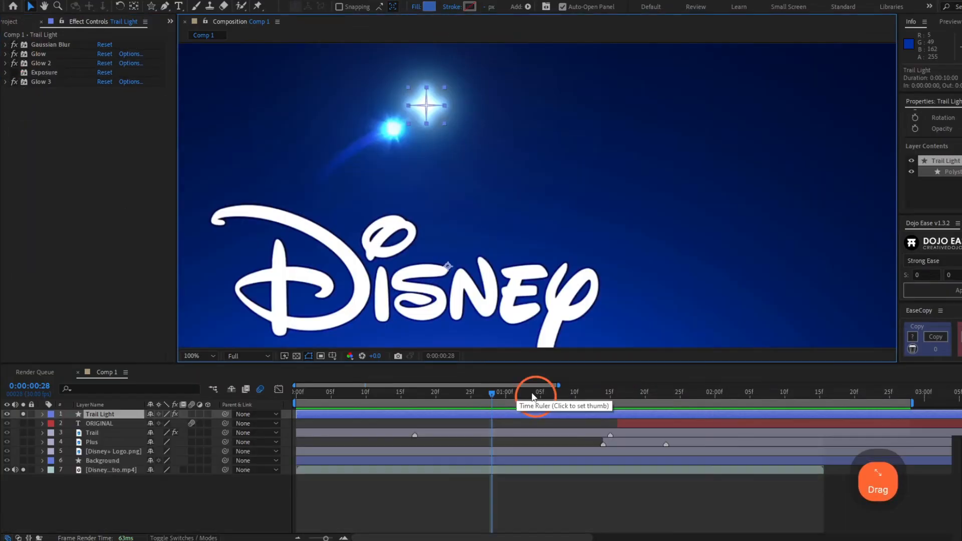
# Step: Unsolo the Trail Light layer and add a marker to it at 0:00:01:15, where the trail ends in the reference video
pyautogui.click(23, 414)
pyautogui.moveTo(492, 394); pyautogui.dragTo(611, 398)
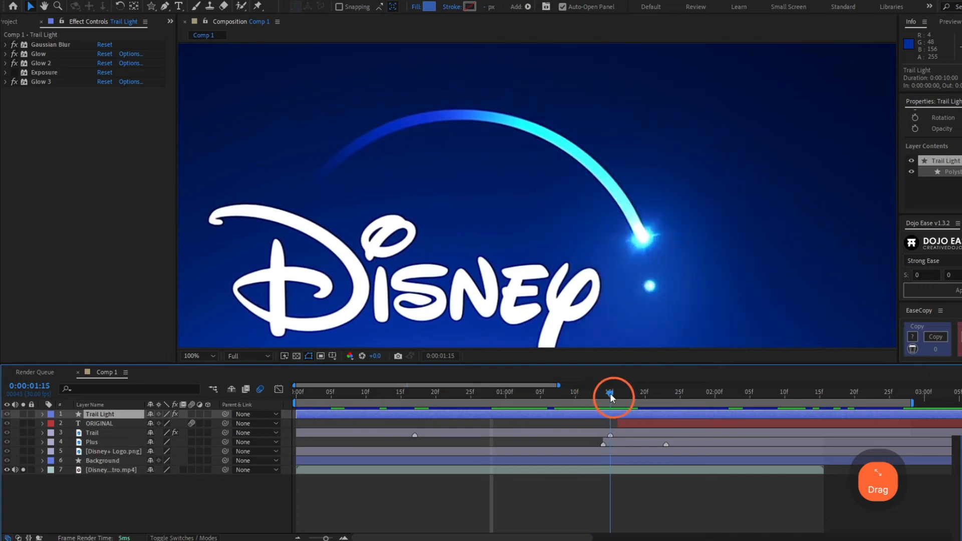
pyautogui.scroll(2, 527, 251)
pyautogui.moveTo(556, 262); pyautogui.dragTo(584, 322)
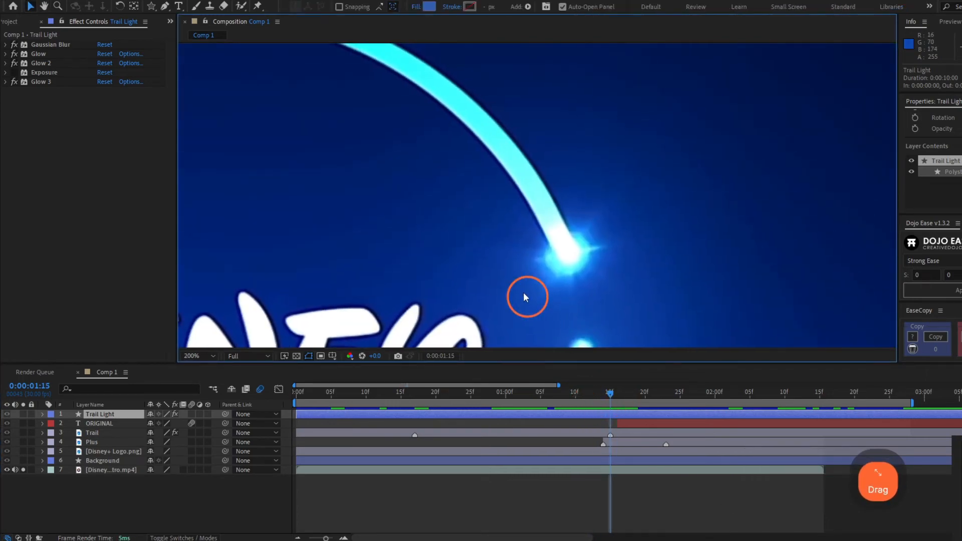
pyautogui.rightClick(608, 415)
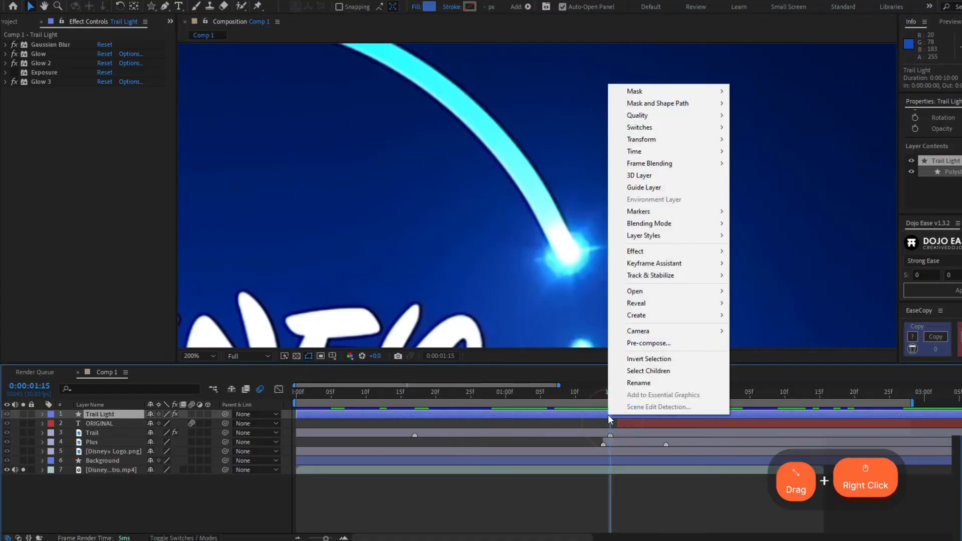
pyautogui.click(639, 211)
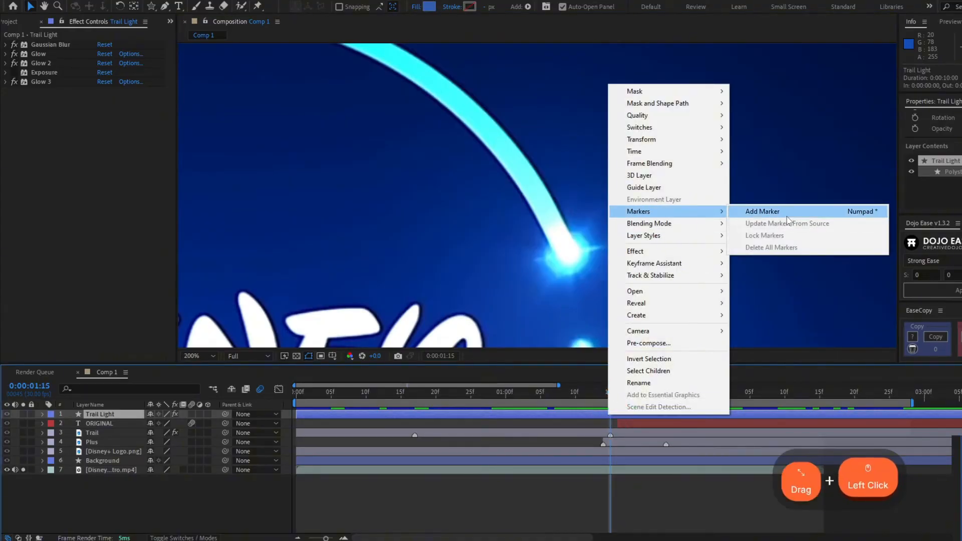
pyautogui.click(790, 212)
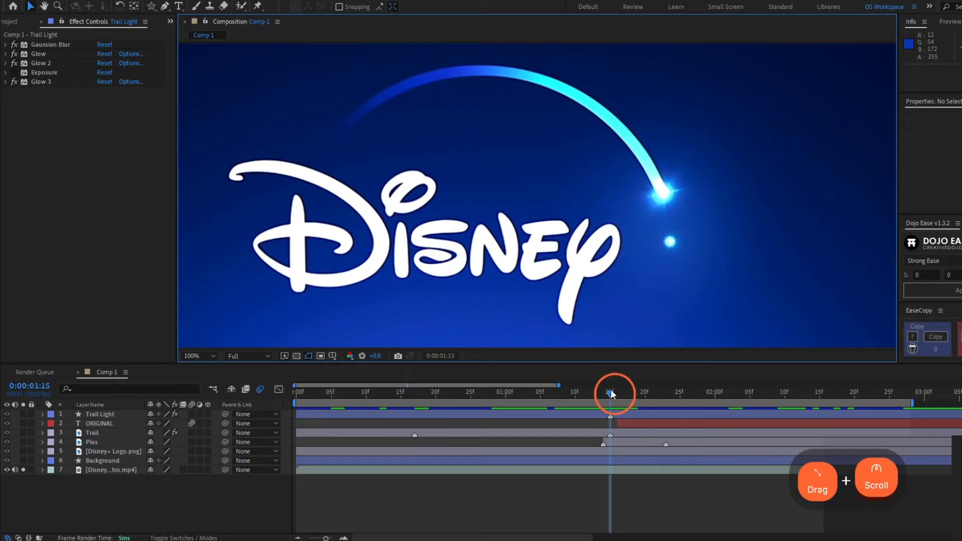
# Step: Add a marker to the Trail Light layer at 0:00:00:10, where the light first appears in the reference video
pyautogui.moveTo(611, 390); pyautogui.dragTo(366, 395)
pyautogui.scroll(2, 398, 228)
pyautogui.moveTo(399, 233); pyautogui.dragTo(616, 187)
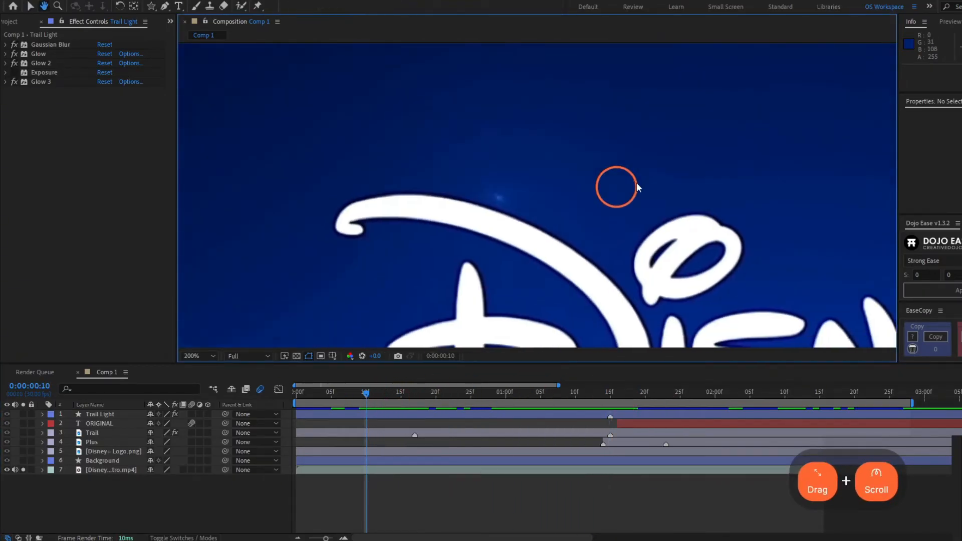
pyautogui.scroll(2, 528, 236)
pyautogui.click(366, 418)
pyautogui.rightClick(366, 420)
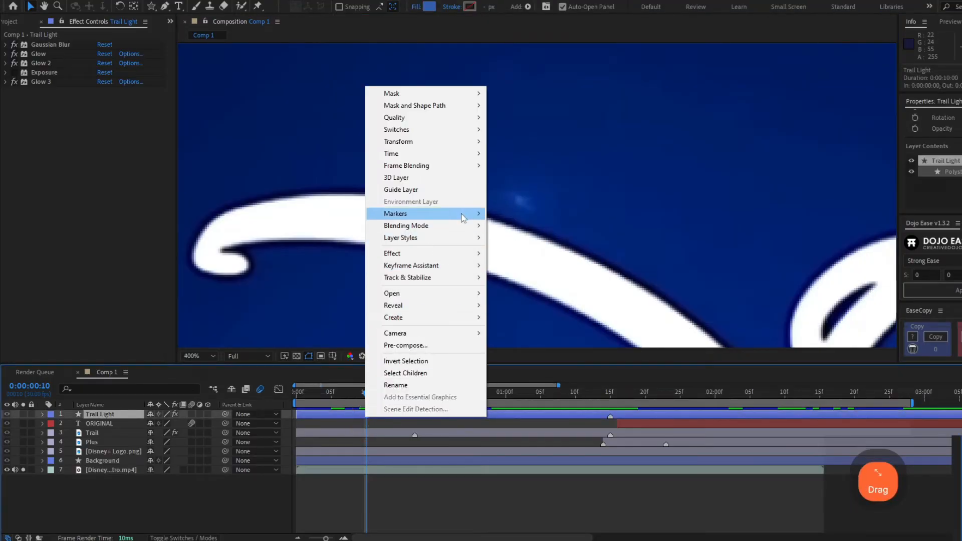
pyautogui.click(502, 214)
pyautogui.scroll(-4, 504, 257)
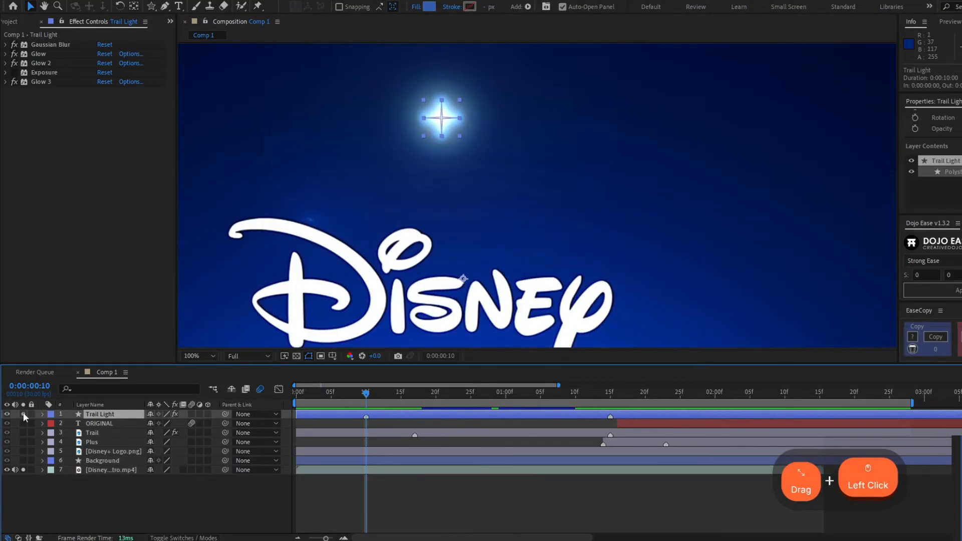
# Step: Start keyframing the Trail Light's position at 0:00:01:15 and center its anchor point on the star
pyautogui.press('p')
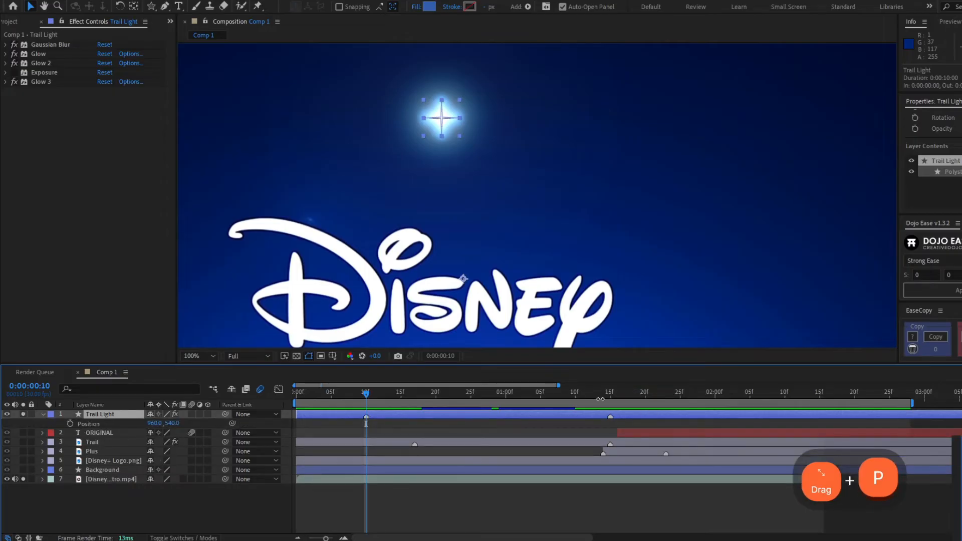
pyautogui.moveTo(600, 399); pyautogui.dragTo(610, 393)
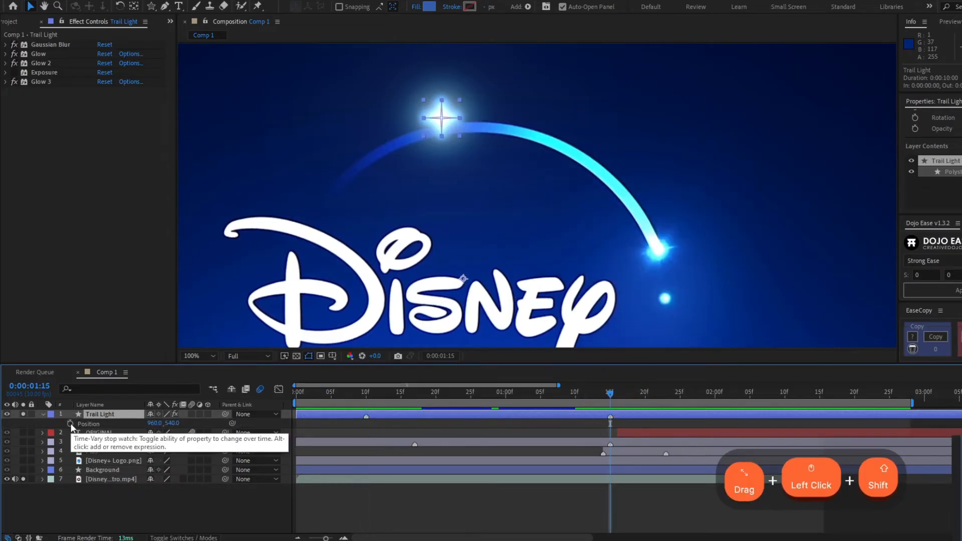
pyautogui.click(70, 424)
pyautogui.hotkey('ctrl', 'z')
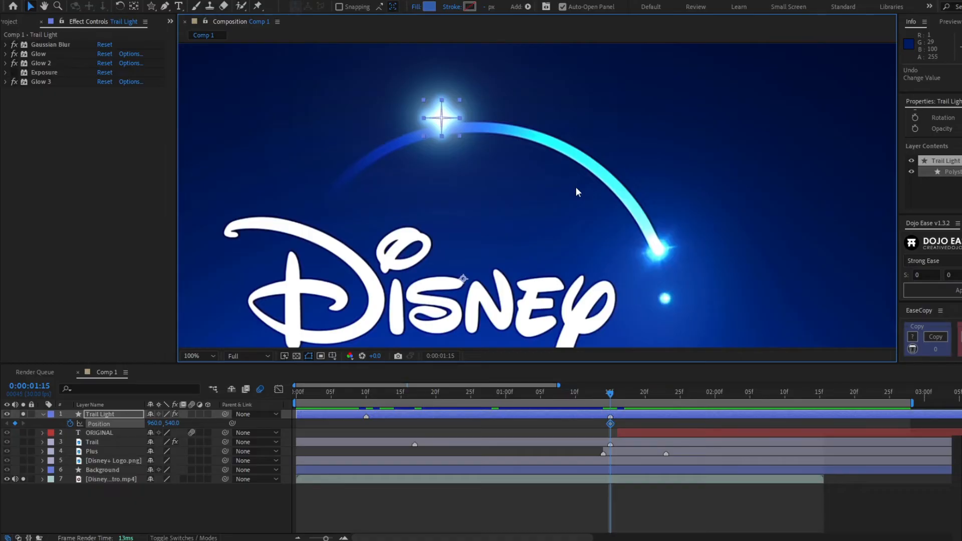
pyautogui.hotkey('ctrl', 'alt', 'Home')
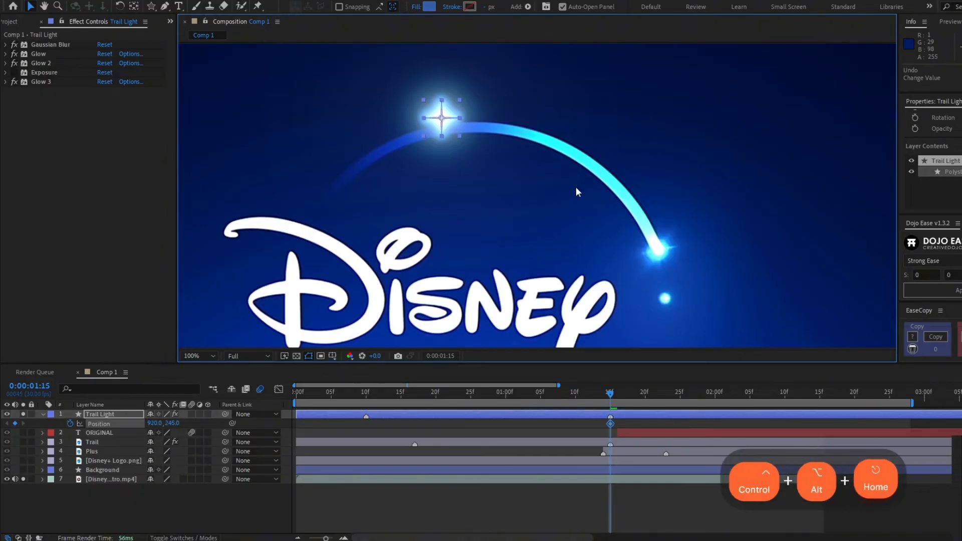
# Step: Keyframe the Trail Light at the trail's end (1317, 493) at 0:00:01:15 and at its start (679, 431) at 0:00:00:10
pyautogui.moveTo(447, 125); pyautogui.dragTo(663, 255)
pyautogui.moveTo(580, 391); pyautogui.dragTo(366, 395)
pyautogui.moveTo(659, 252); pyautogui.dragTo(312, 226)
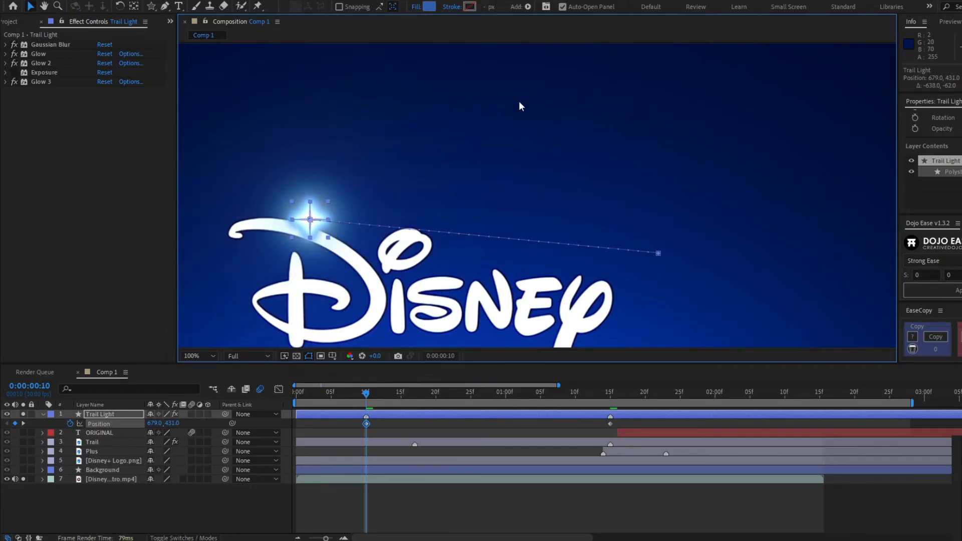
# Step: Curve the Trail Light's motion path with the Pen tool to follow the soloed Trail layer's arc, and unsolo the reference video
pyautogui.press('g')
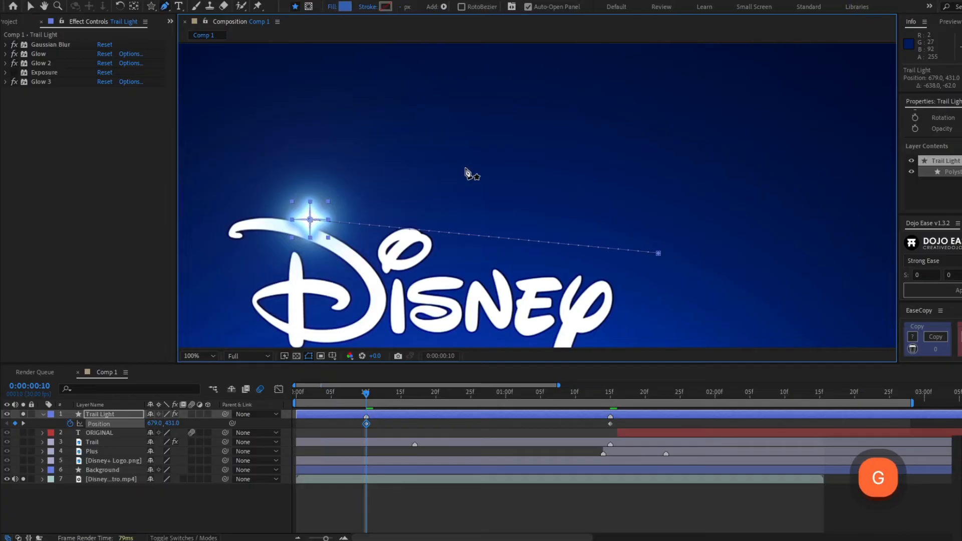
pyautogui.moveTo(310, 219); pyautogui.dragTo(455, 61)
pyautogui.moveTo(557, 393); pyautogui.dragTo(610, 396)
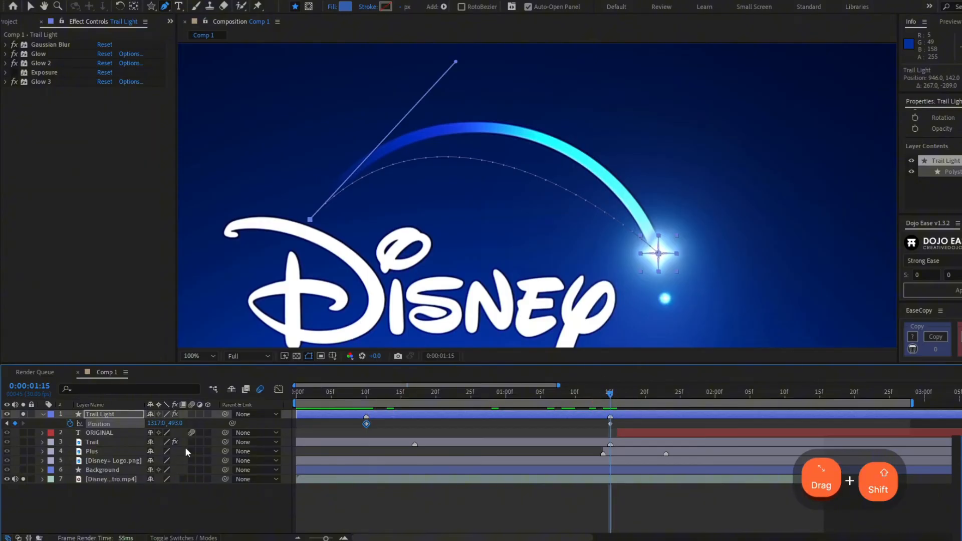
pyautogui.click(23, 442)
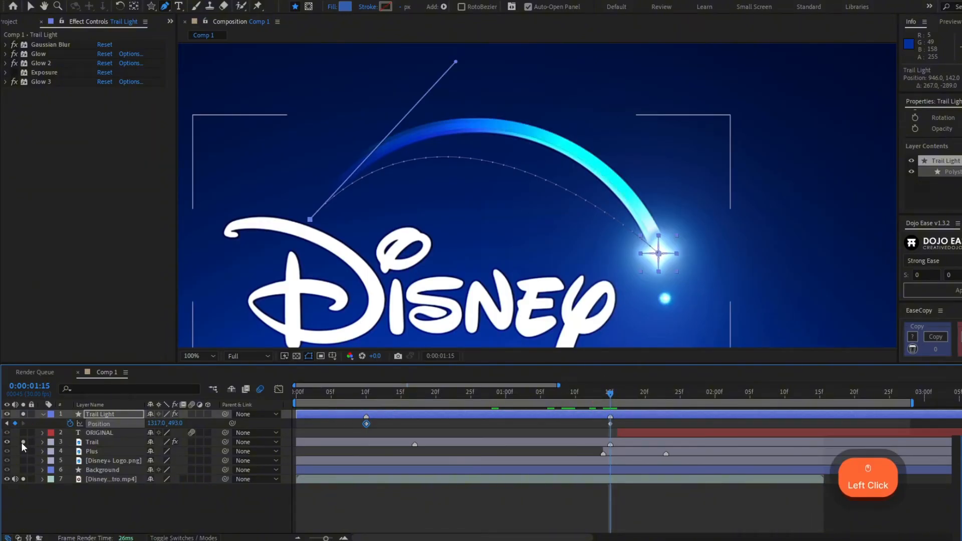
pyautogui.moveTo(659, 253); pyautogui.dragTo(621, 140)
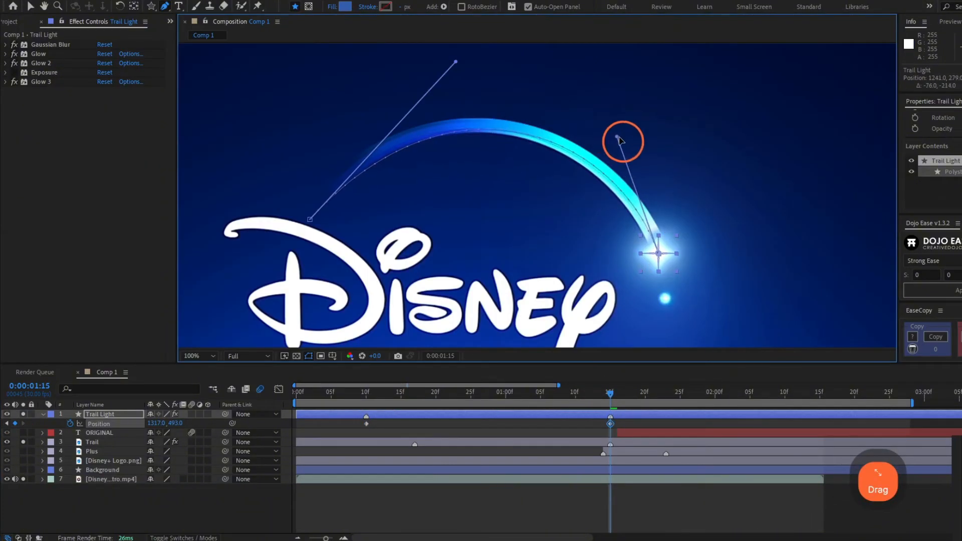
pyautogui.click(23, 479)
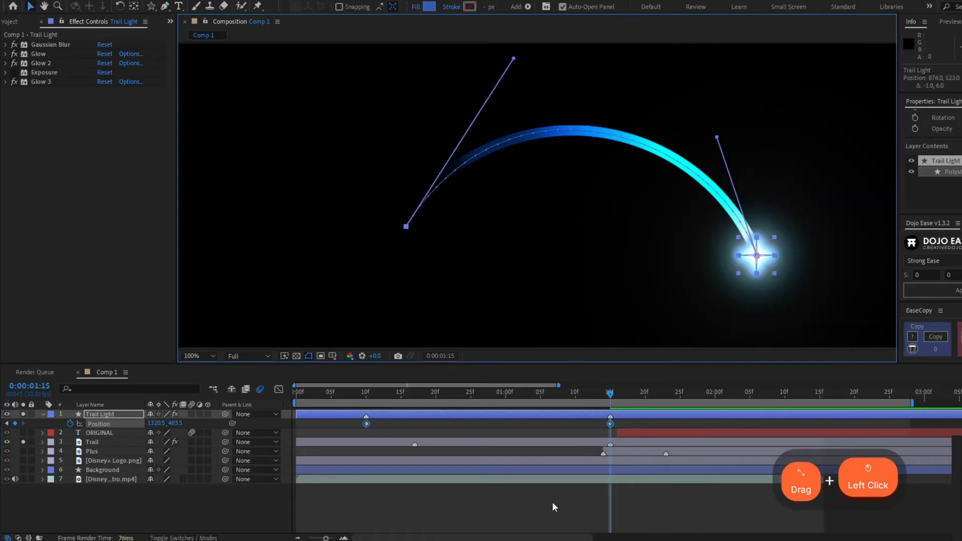
# Step: Apply Easy Ease to the Trail Light's first position keyframe and open its speed graph
pyautogui.moveTo(423, 412); pyautogui.dragTo(443, 404)
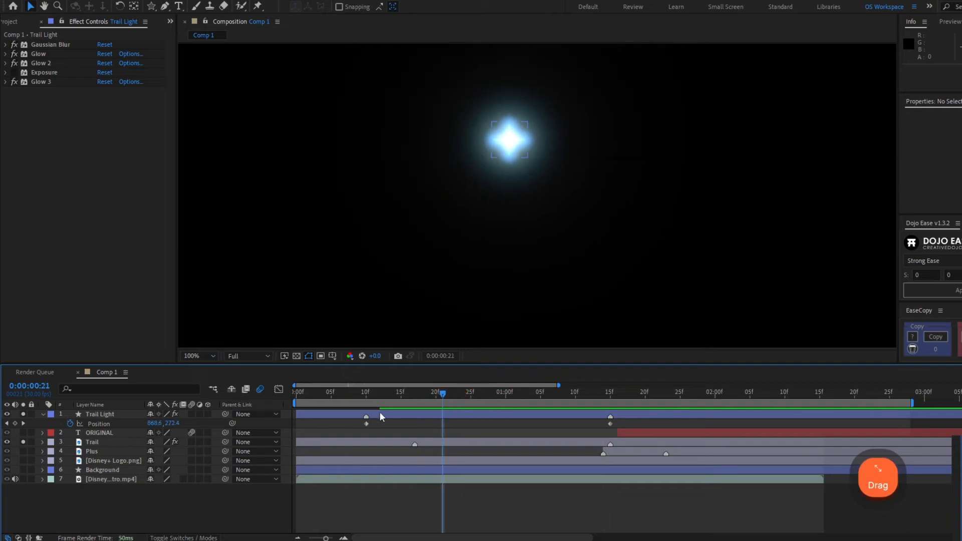
pyautogui.click(366, 424)
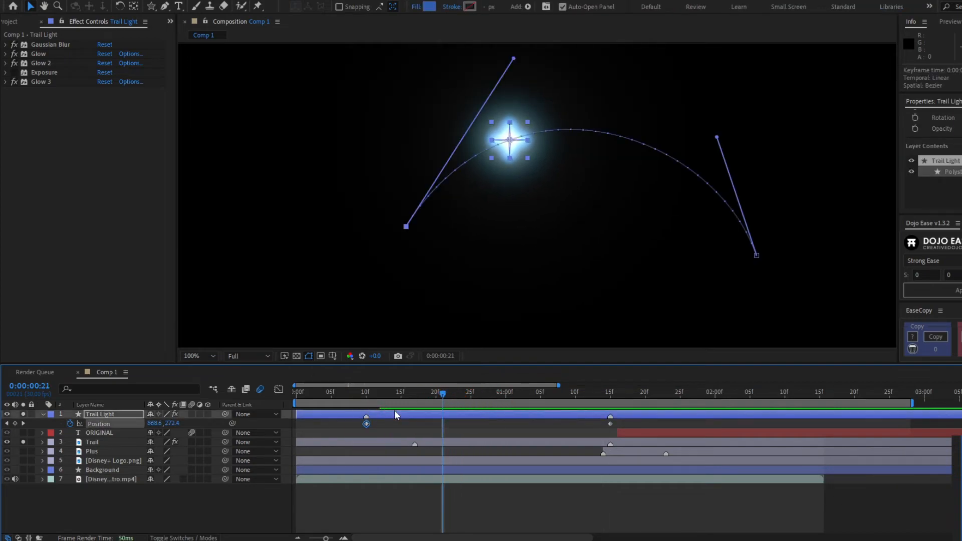
pyautogui.press('F9')
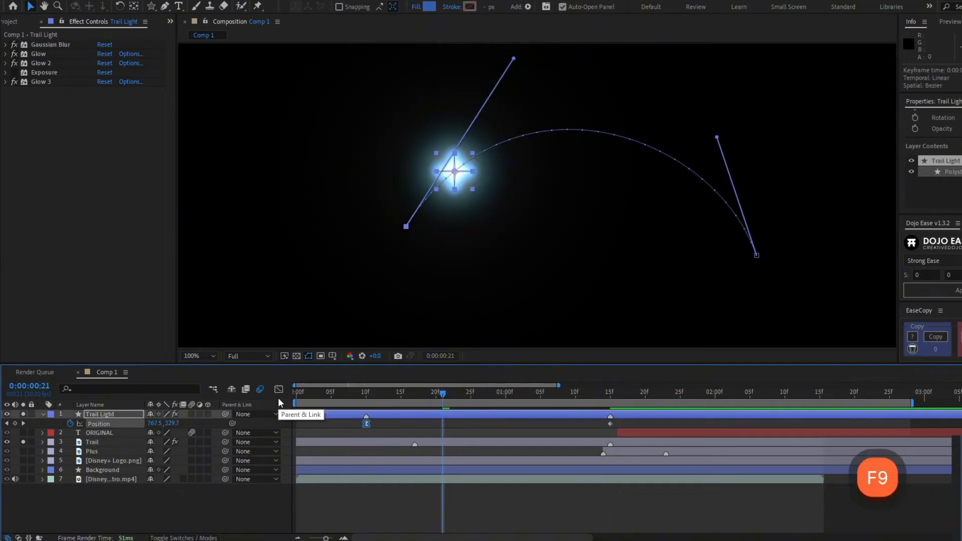
pyautogui.click(279, 390)
# Step: Extend the first position keyframe's ease influence to about 64% so the star stays at the head of the growing trail
pyautogui.moveTo(415, 395); pyautogui.dragTo(504, 394)
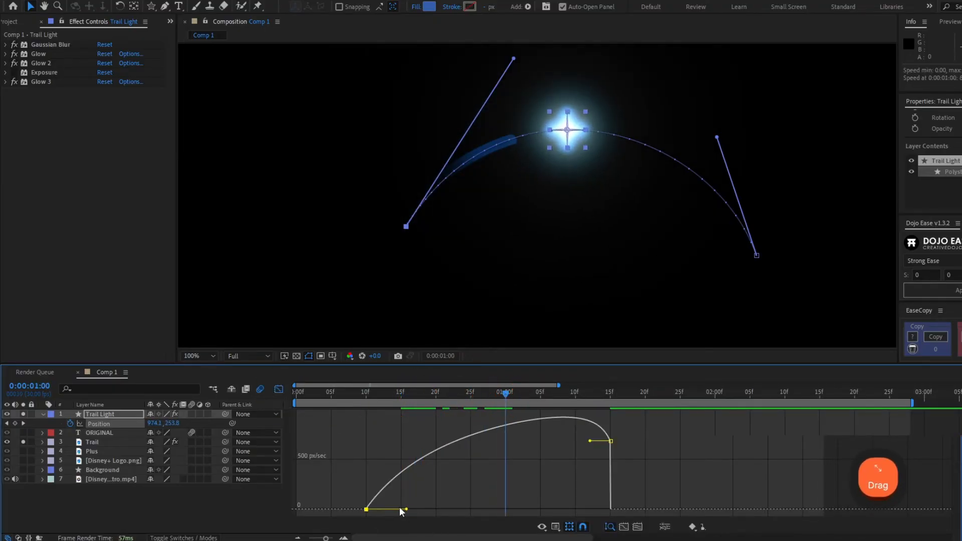
pyautogui.moveTo(408, 512); pyautogui.dragTo(437, 510)
pyautogui.moveTo(396, 394); pyautogui.dragTo(583, 422)
pyautogui.scroll(4, 504, 315)
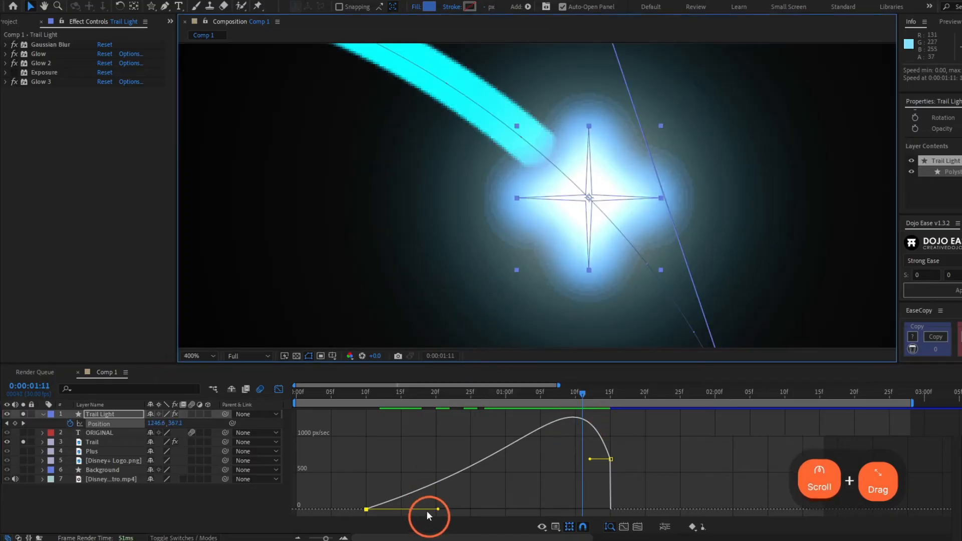
pyautogui.moveTo(438, 510); pyautogui.dragTo(445, 508)
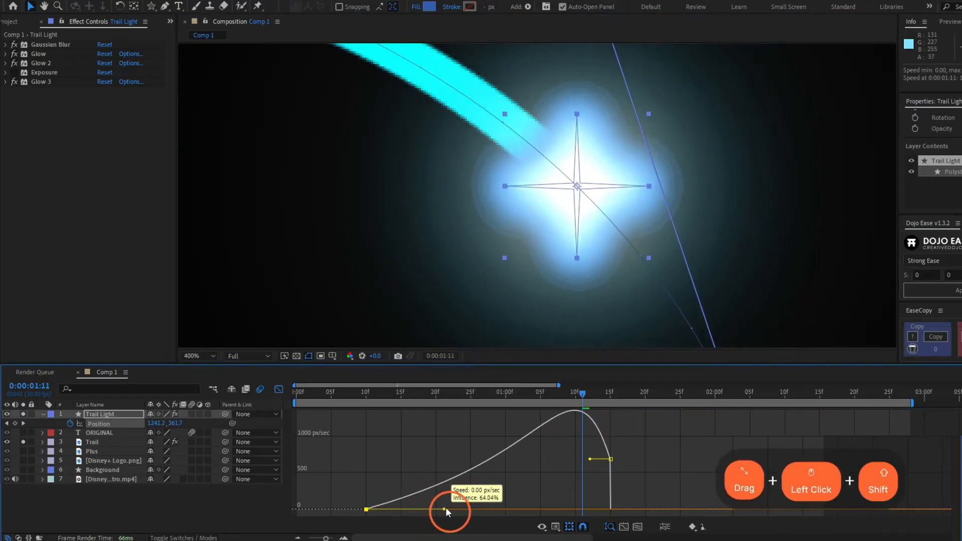
pyautogui.moveTo(589, 414); pyautogui.dragTo(610, 417)
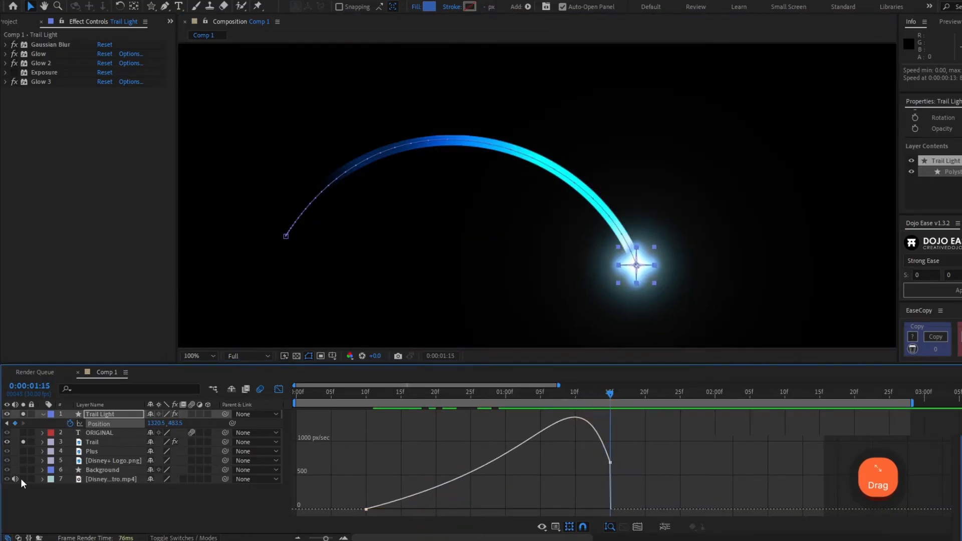
# Step: Examine the star's movement and orientation along the trail in the reference video with the Trail and Trail Light layers unsoloed
pyautogui.click(23, 480)
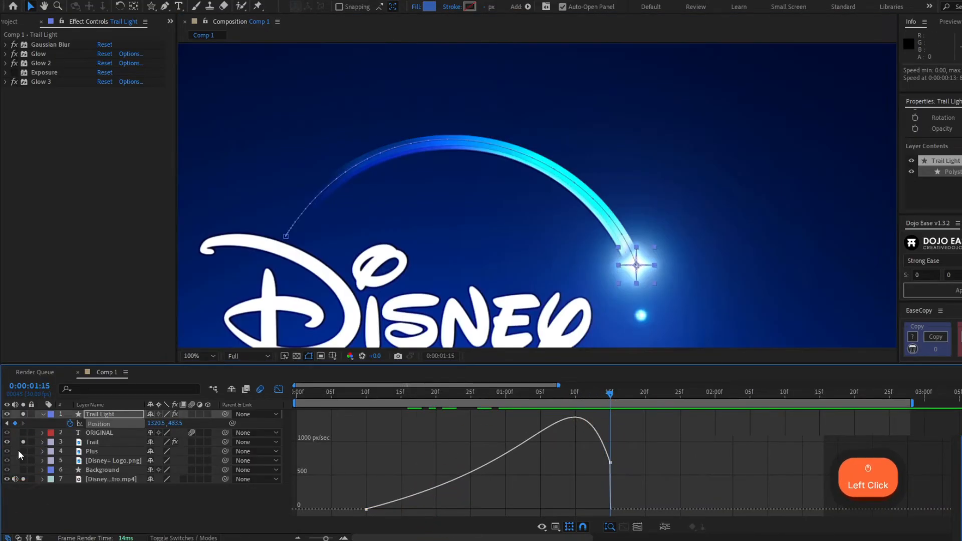
pyautogui.moveTo(25, 445); pyautogui.dragTo(19, 415)
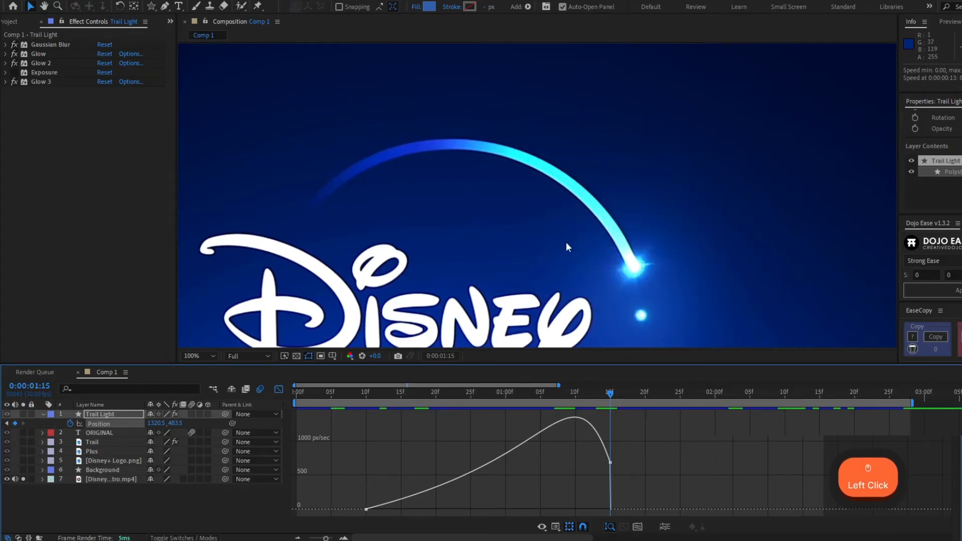
pyautogui.scroll(2, 566, 245)
pyautogui.moveTo(610, 394); pyautogui.dragTo(540, 389)
pyautogui.press(',')
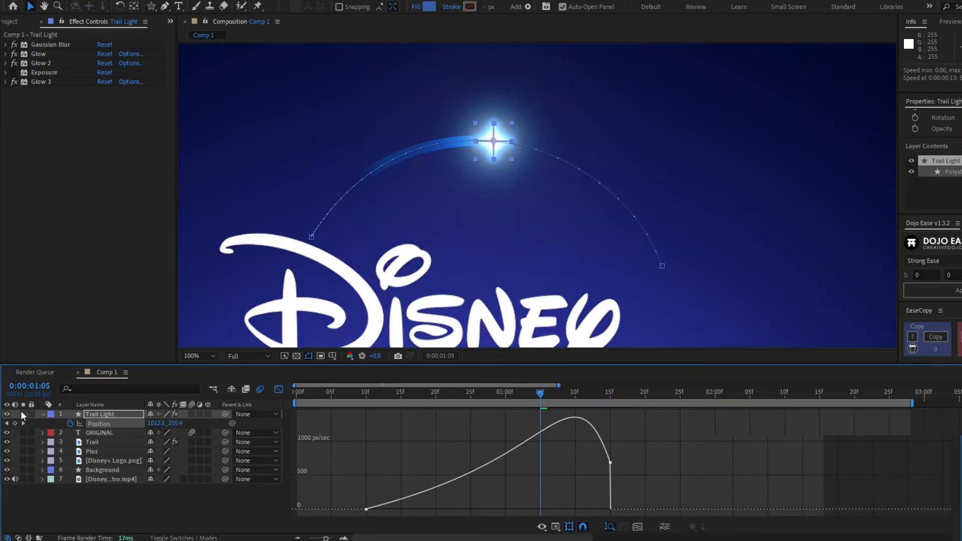
# Step: Solo the Trail Light and Trail layers, and set the Trail Light's auto-orientation to Orient Along Path
pyautogui.click(22, 414)
pyautogui.click(23, 442)
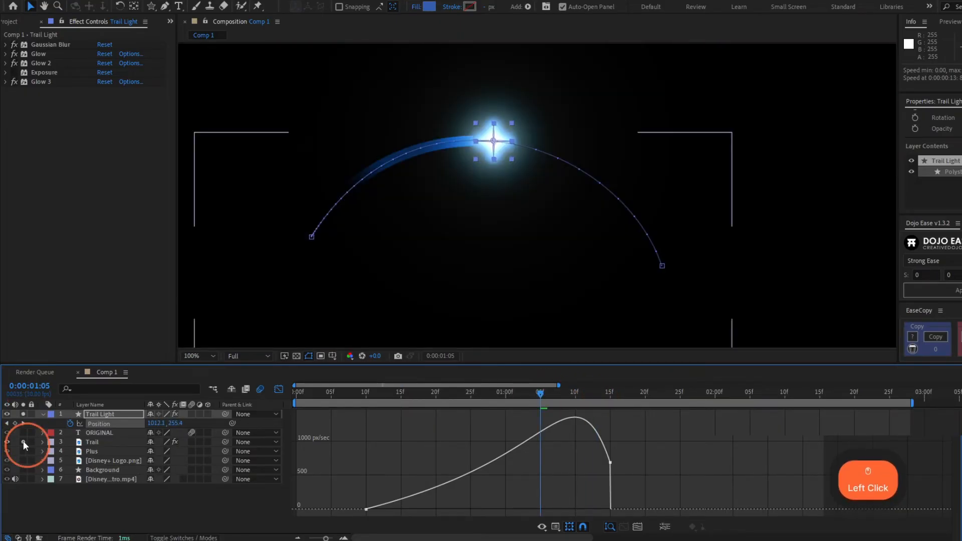
pyautogui.click(113, 414)
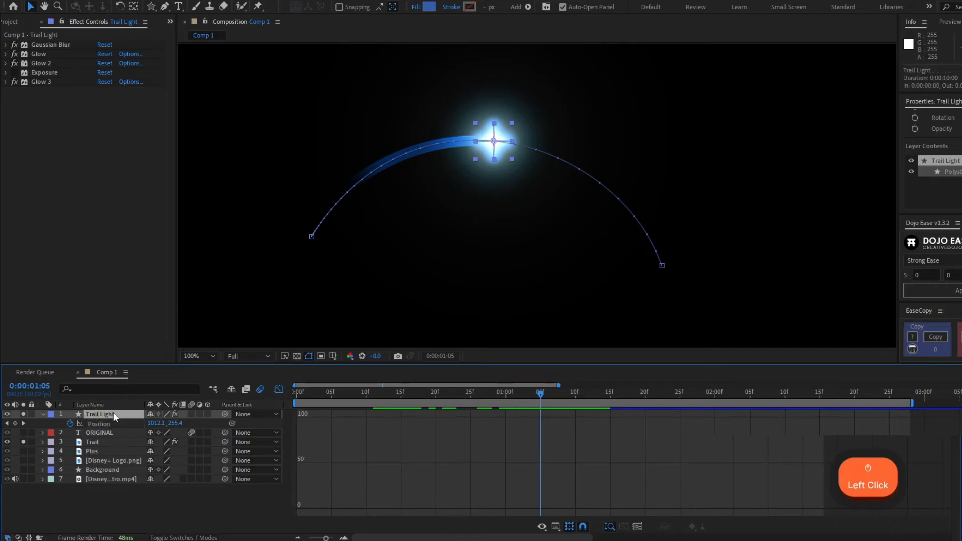
pyautogui.rightClick(113, 414)
pyautogui.moveTo(214, 138)
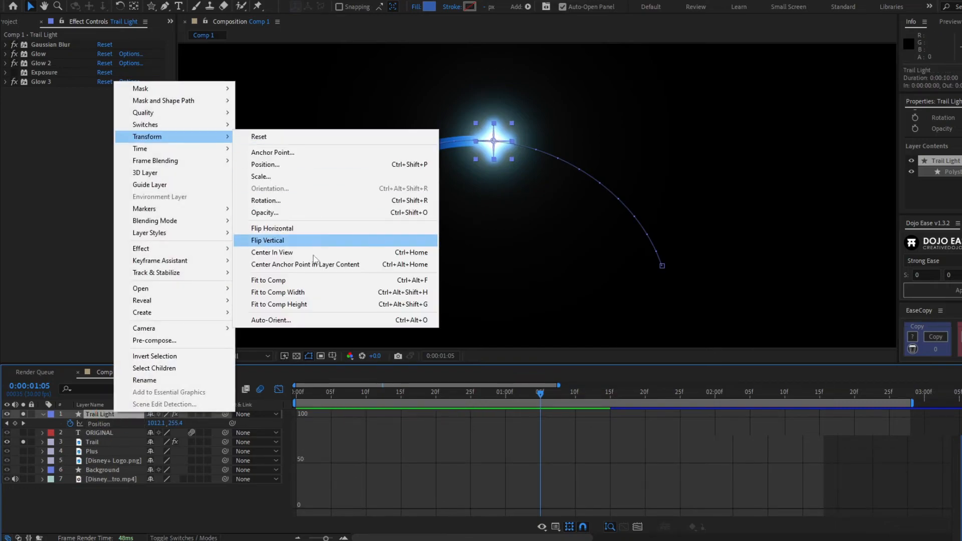
pyautogui.click(279, 321)
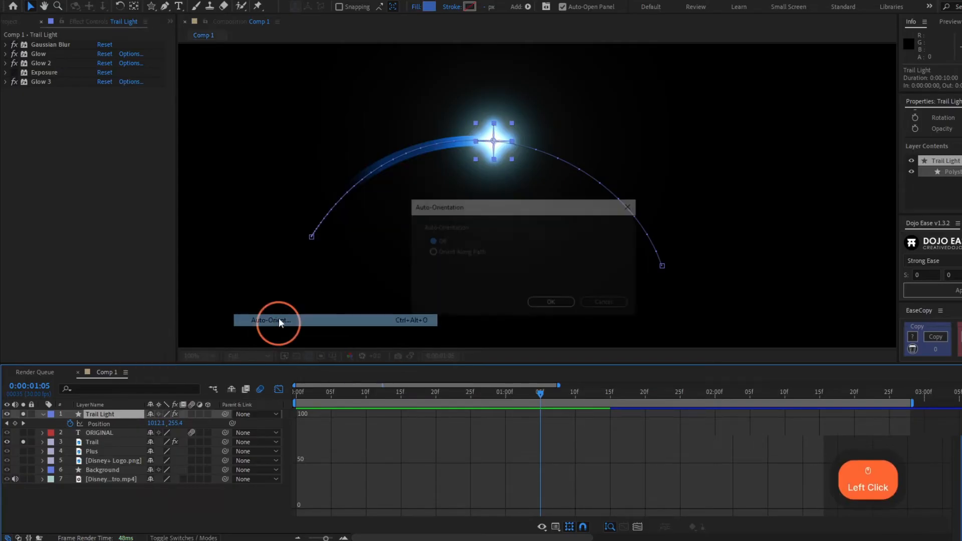
pyautogui.click(470, 253)
pyautogui.click(553, 302)
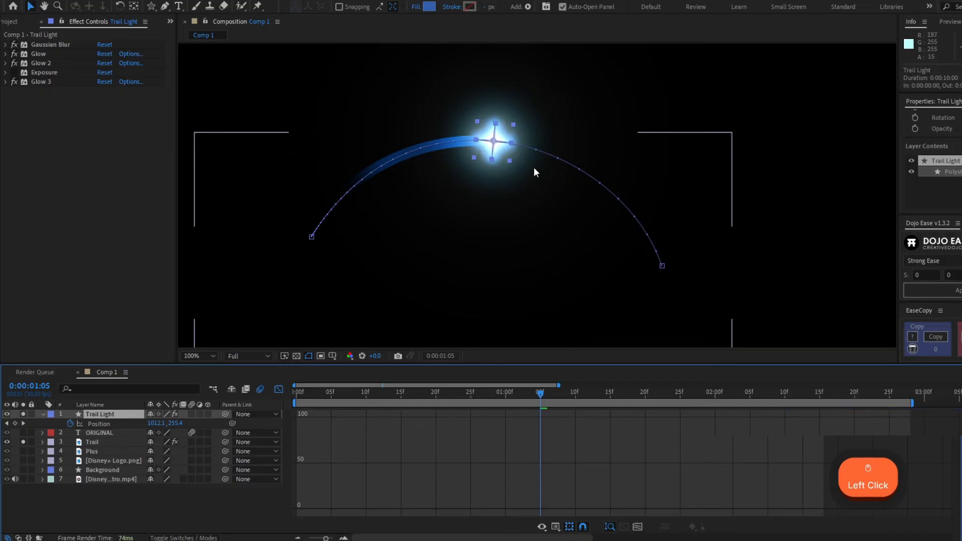
# Step: Set the Trail Light layer's rotation to -1.0° and close the graph editor
pyautogui.scroll(1, 515, 113)
pyautogui.moveTo(309, 399); pyautogui.dragTo(305, 399)
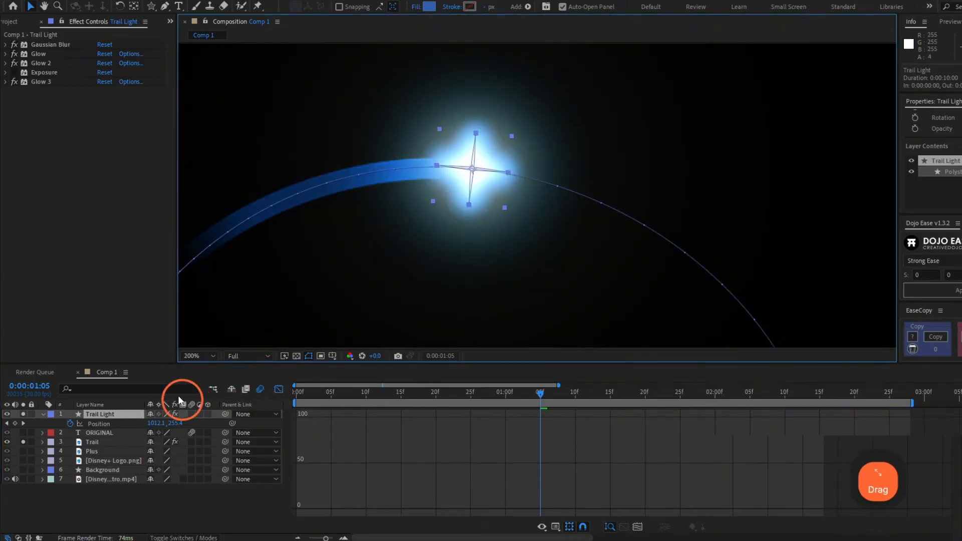
pyautogui.press('r')
pyautogui.click(164, 424)
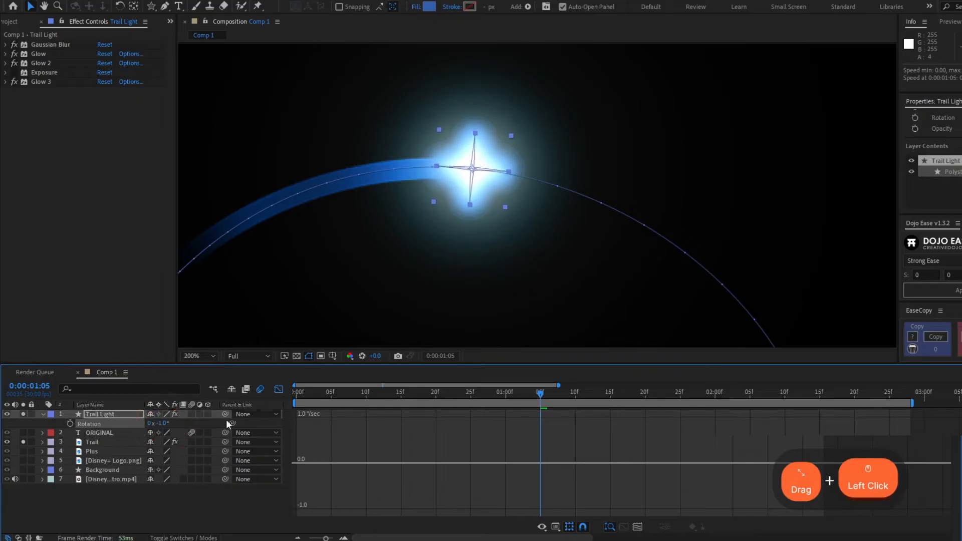
pyautogui.click(441, 421)
pyautogui.press('u')
pyautogui.click(278, 389)
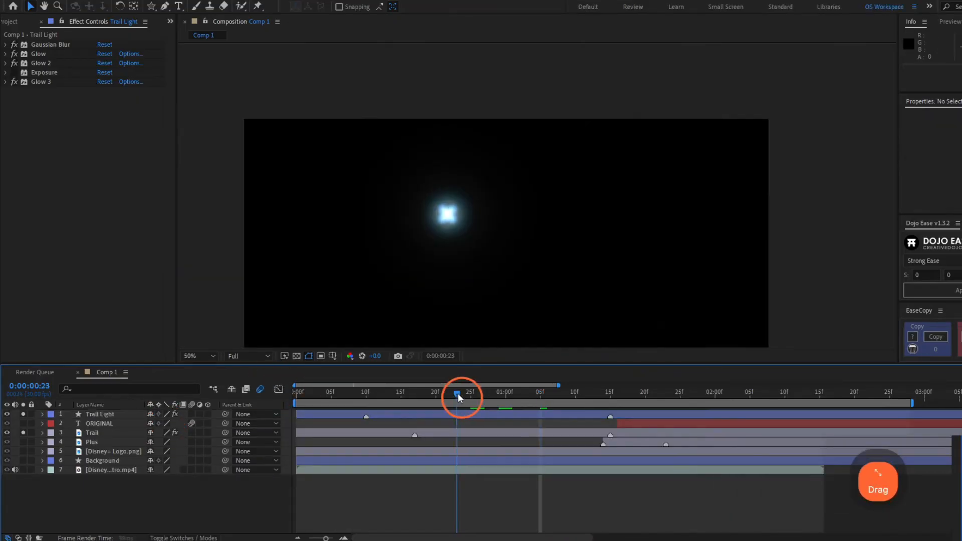
pyautogui.moveTo(458, 393); pyautogui.dragTo(536, 383)
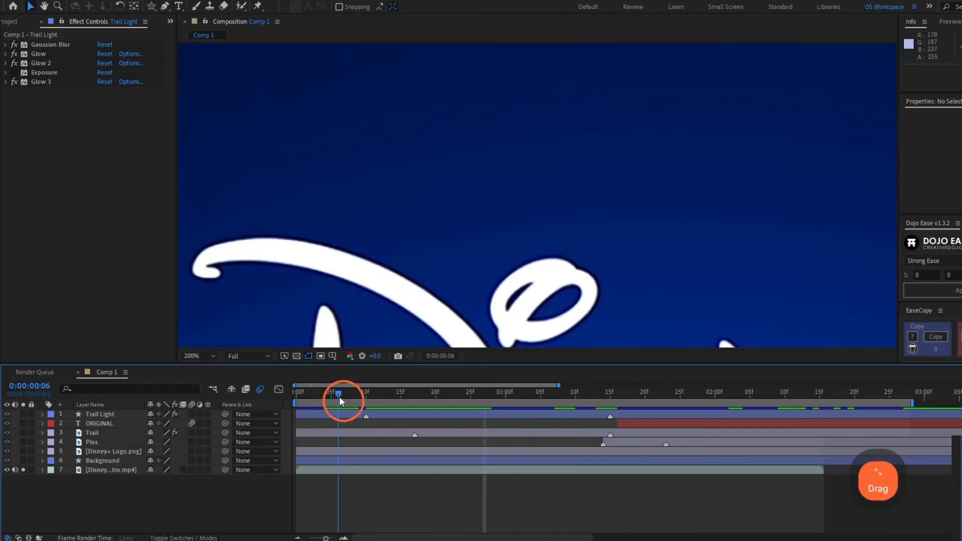
# Step: Add a Scale keyframe to the Trail Light layer at 0:00:00:17, matching the star's growth in the reference video
pyautogui.moveTo(343, 397); pyautogui.dragTo(414, 398)
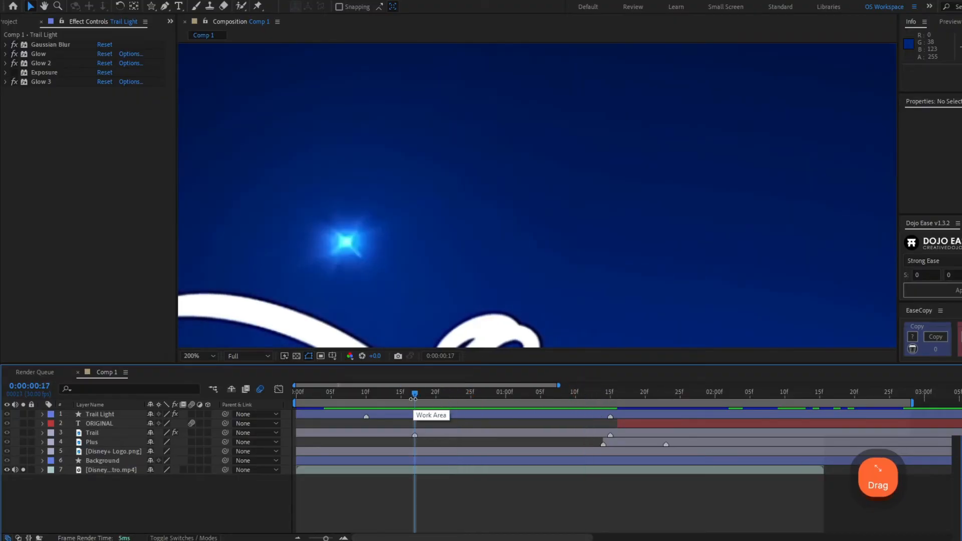
pyautogui.click(417, 414)
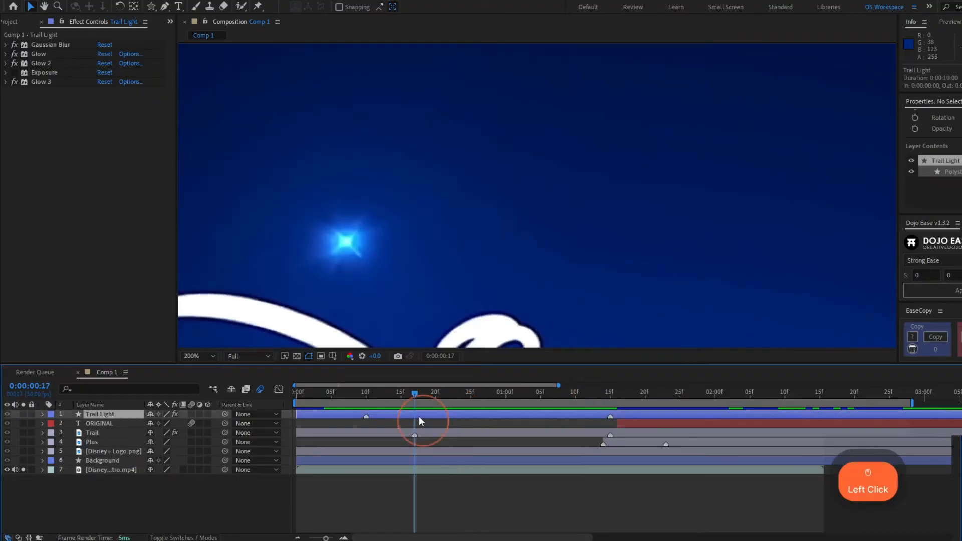
pyautogui.press('s')
pyautogui.moveTo(414, 409)
pyautogui.mouseDown()
pyautogui.moveTo(385, 413)
pyautogui.moveTo(432, 409)
pyautogui.moveTo(413, 408)
pyautogui.moveTo(429, 408)
pyautogui.moveTo(421, 412)
pyautogui.mouseUp()
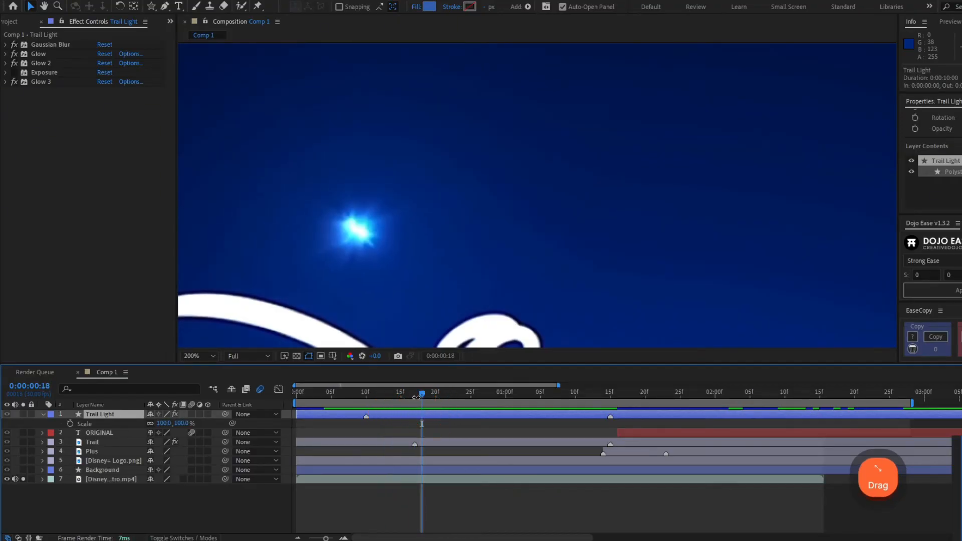
pyautogui.click(420, 396)
pyautogui.click(415, 394)
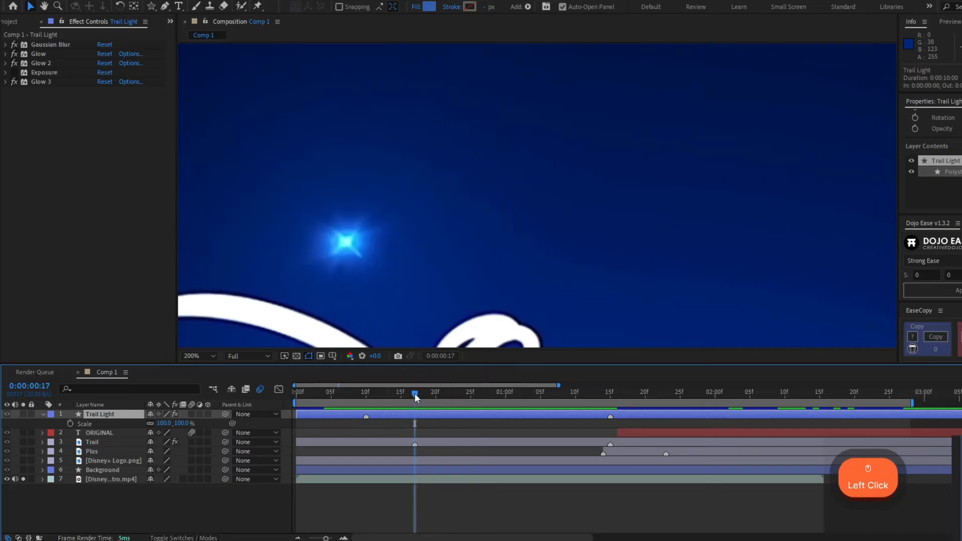
pyautogui.press('s')
pyautogui.press('s')
pyautogui.click(70, 424)
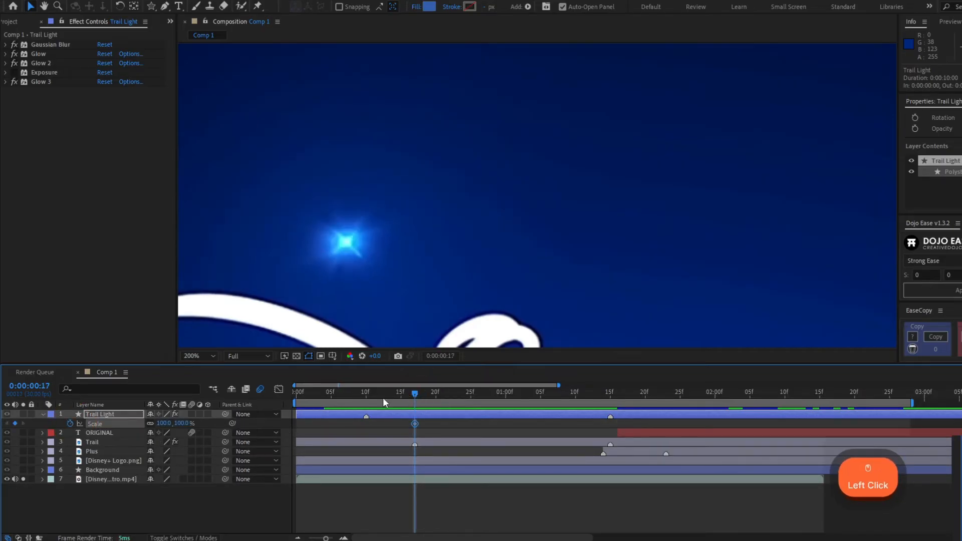
# Step: Add a 0% Scale keyframe to the Trail Light layer at 0:00:00:09 and preview the growth
pyautogui.moveTo(383, 398); pyautogui.dragTo(371, 405)
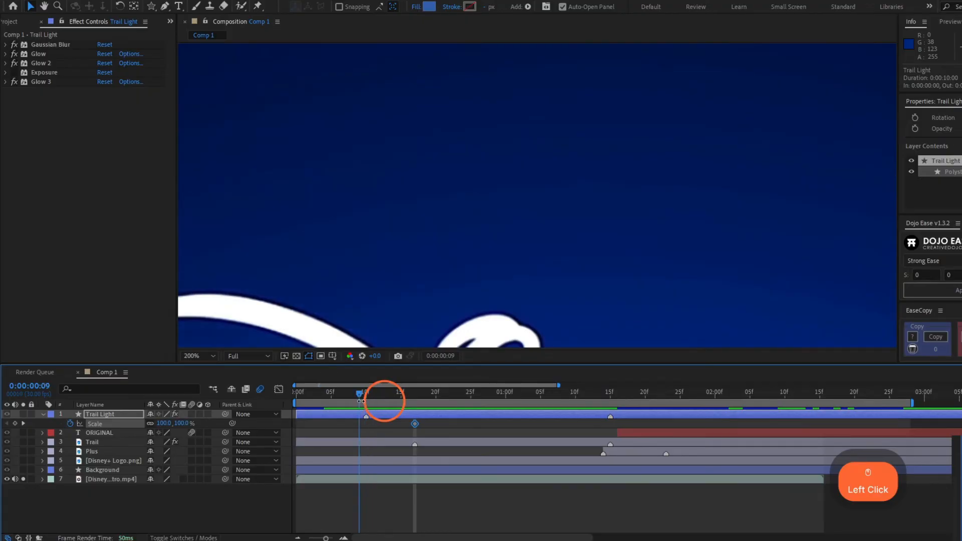
pyautogui.write('0')
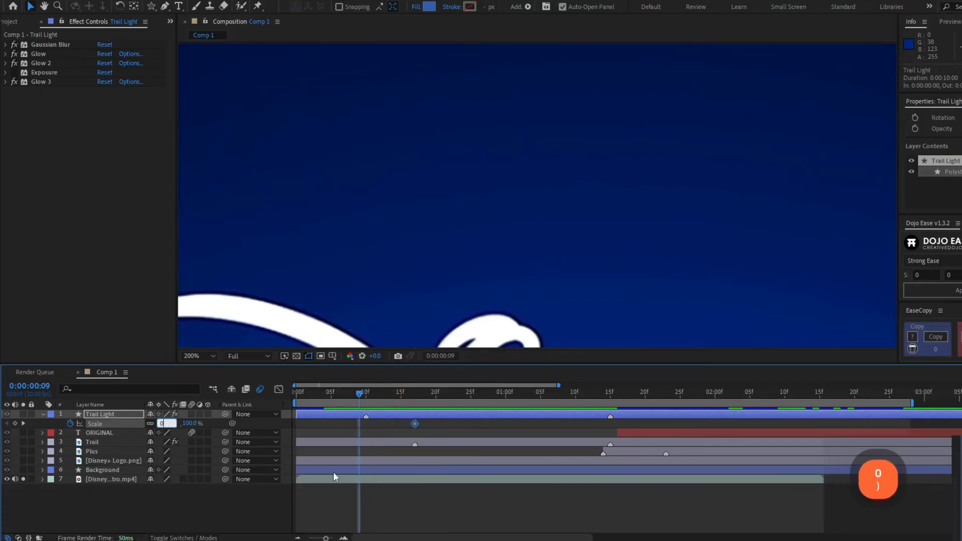
pyautogui.click(394, 509)
pyautogui.press('space')
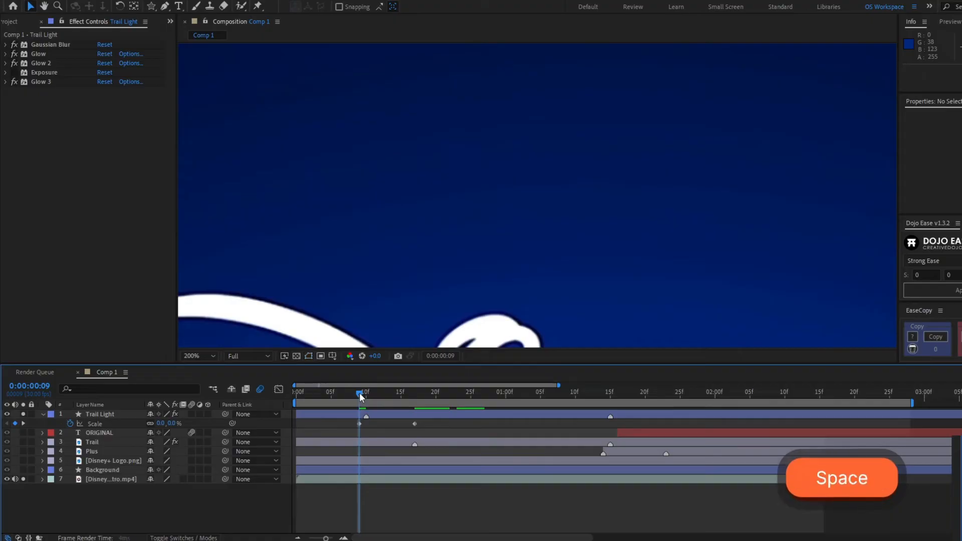
# Step: Keyframe Glow Intensity in the Trail Light's first Glow effect at its current value, placing the keyframe at 0:00:00:22
pyautogui.moveTo(360, 396); pyautogui.dragTo(415, 411)
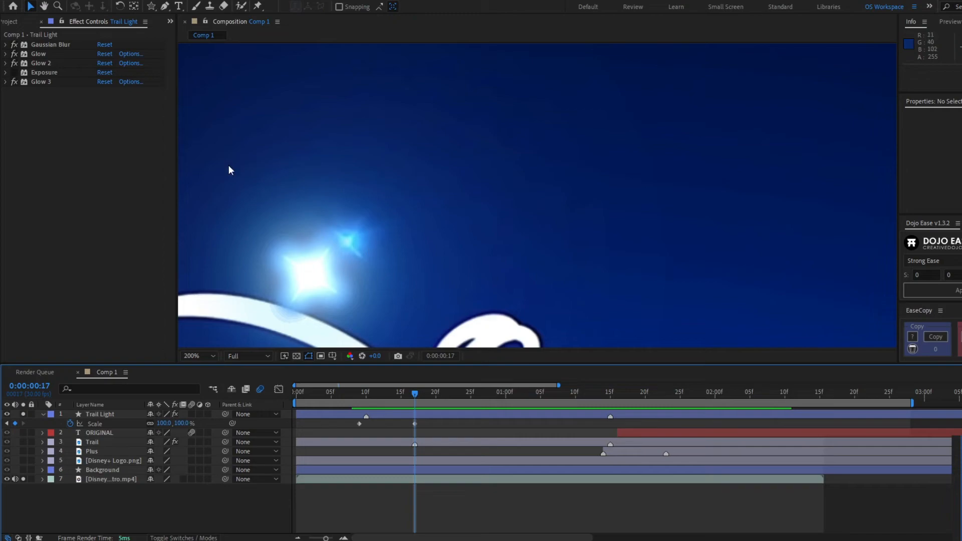
pyautogui.click(5, 55)
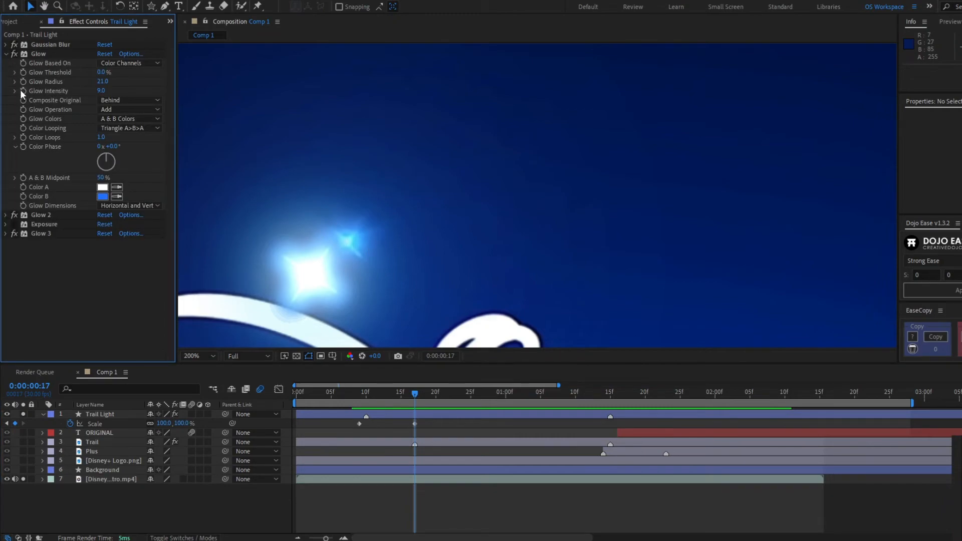
pyautogui.click(20, 89)
pyautogui.press('u')
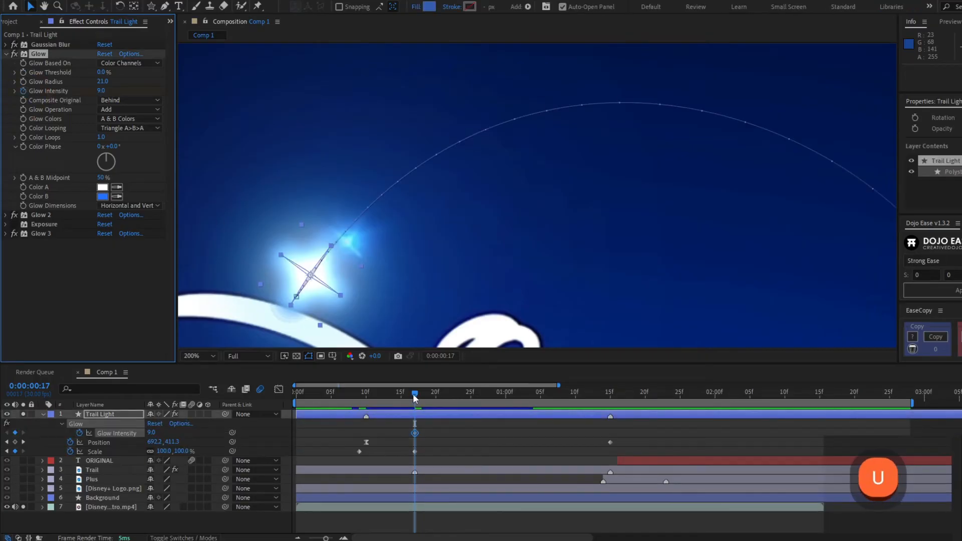
pyautogui.moveTo(415, 394); pyautogui.dragTo(451, 393)
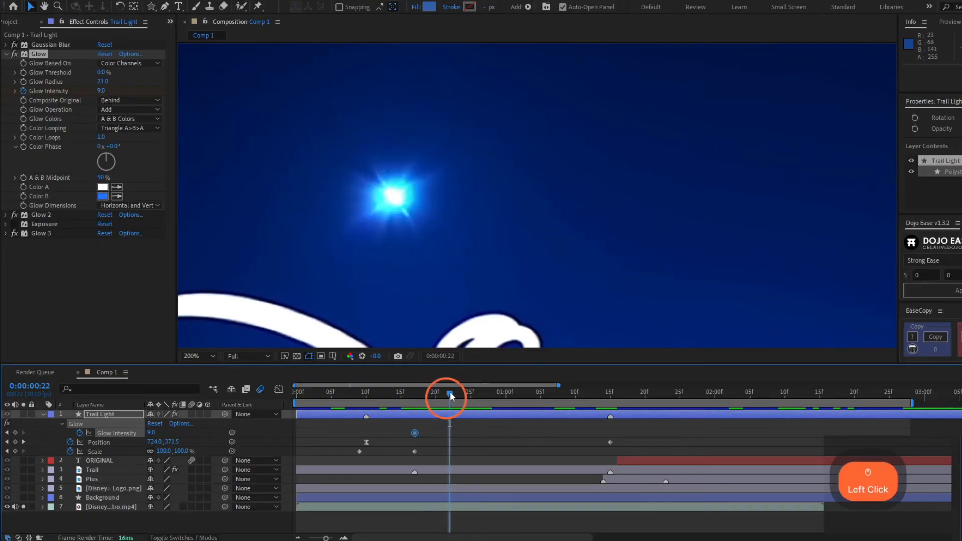
pyautogui.keyDown('shift'); pyautogui.click(423, 434); pyautogui.keyUp('shift')
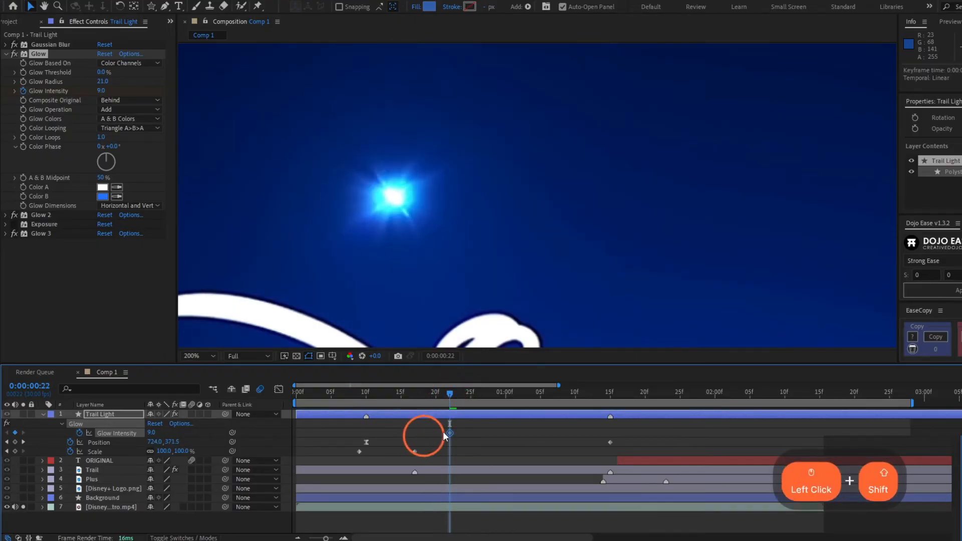
# Step: Set the Trail Light's Glow Intensity to 3 at 0:00:00:16
pyautogui.moveTo(447, 394); pyautogui.dragTo(405, 413)
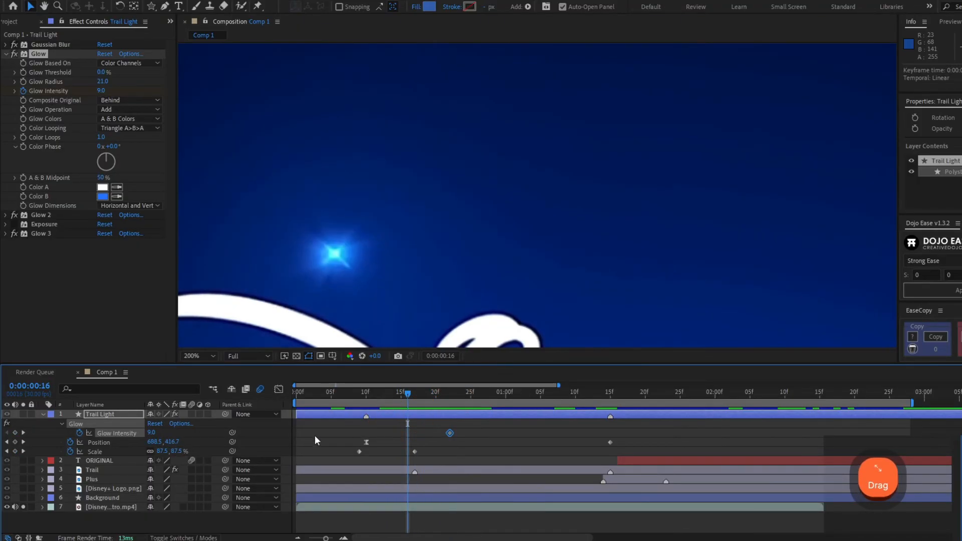
pyautogui.click(151, 433)
pyautogui.write('3')
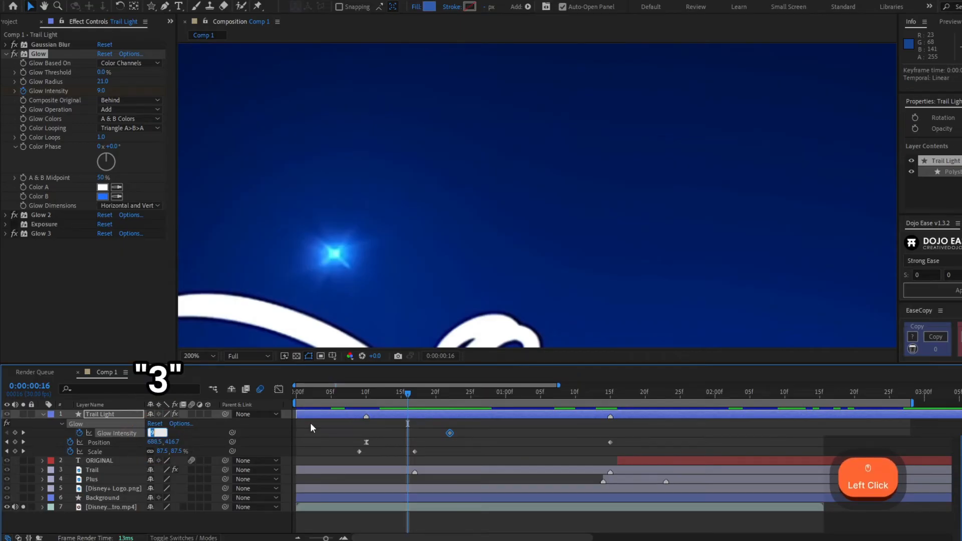
pyautogui.press('Return')
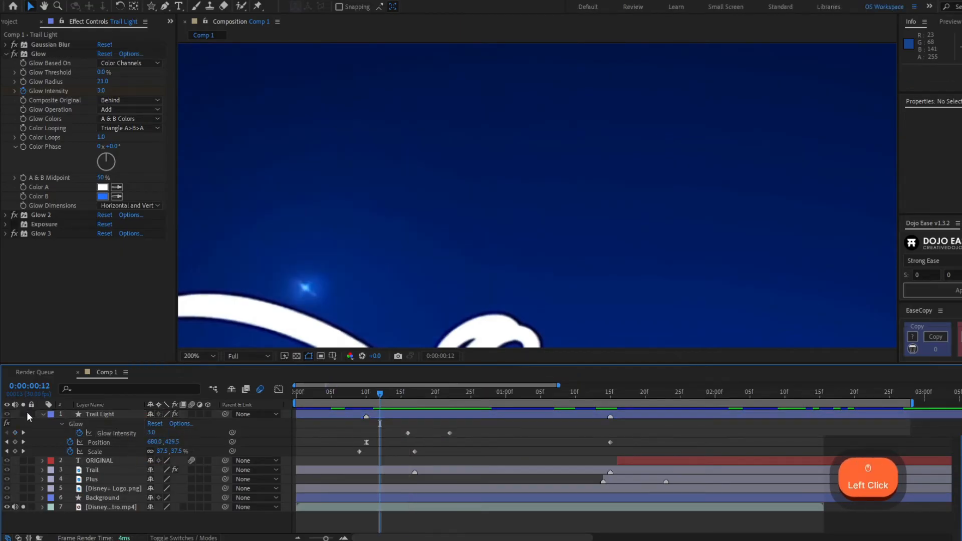
# Step: Solo the Trail Light layer and compare its intensifying glow with the star in the reference video
pyautogui.click(23, 414)
pyautogui.press('space')
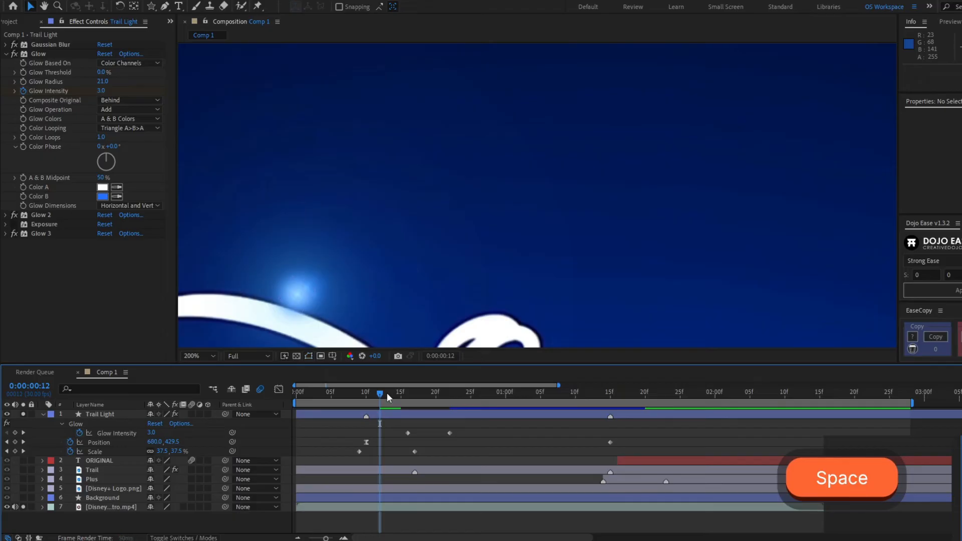
pyautogui.click(387, 392)
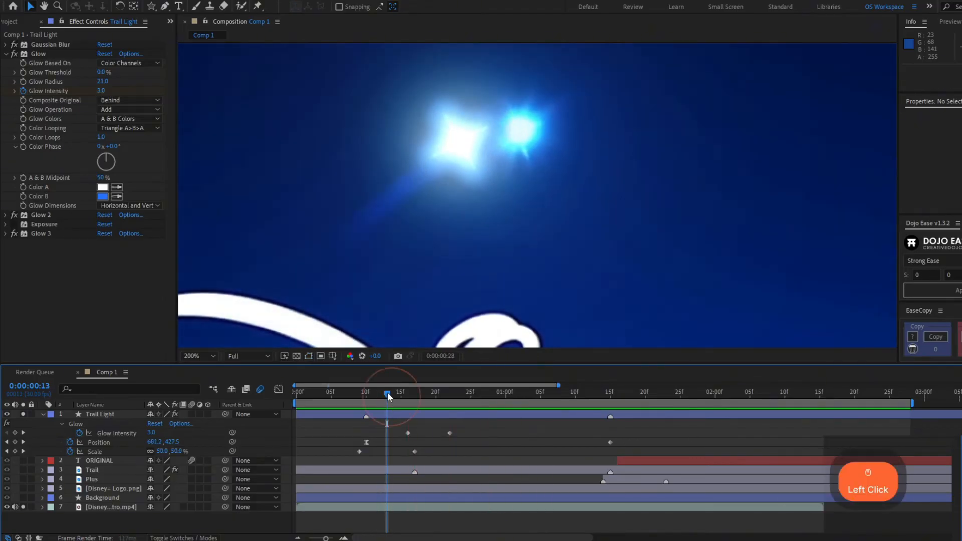
pyautogui.moveTo(387, 392); pyautogui.dragTo(449, 426)
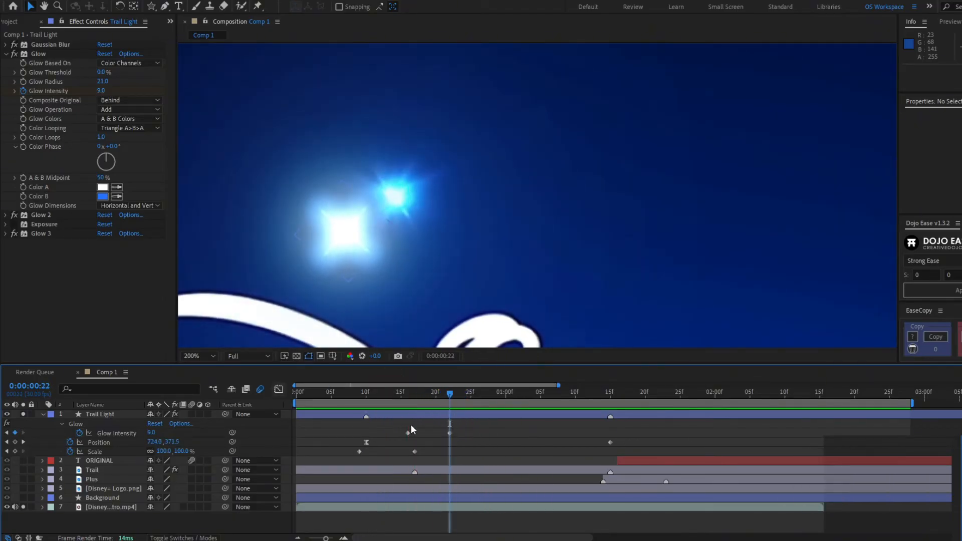
# Step: Add the expression wiggle(4,8) to the Trail Light's Glow Intensity
pyautogui.click(418, 417)
pyautogui.click(112, 434)
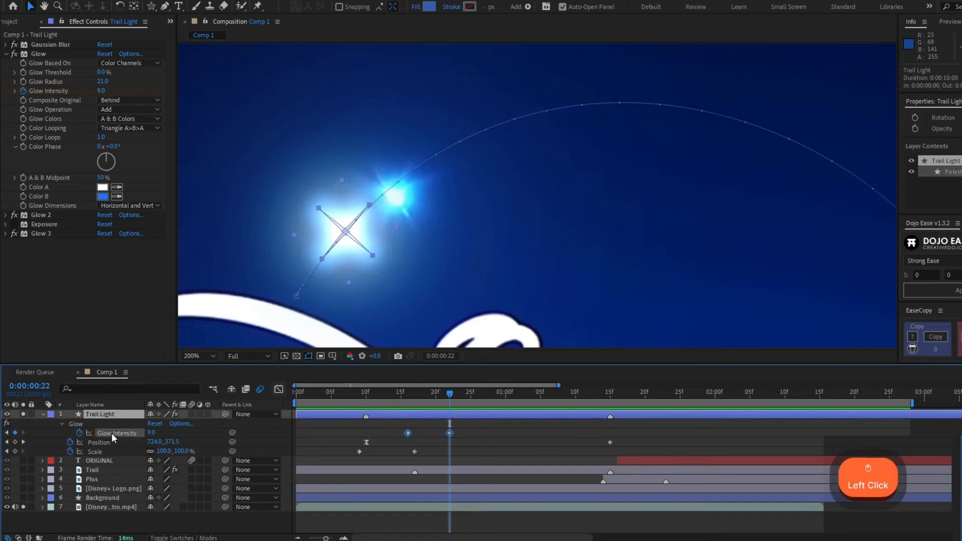
pyautogui.keyDown('alt'); pyautogui.click(80, 434); pyautogui.keyUp('alt')
pyautogui.write('wiggle')
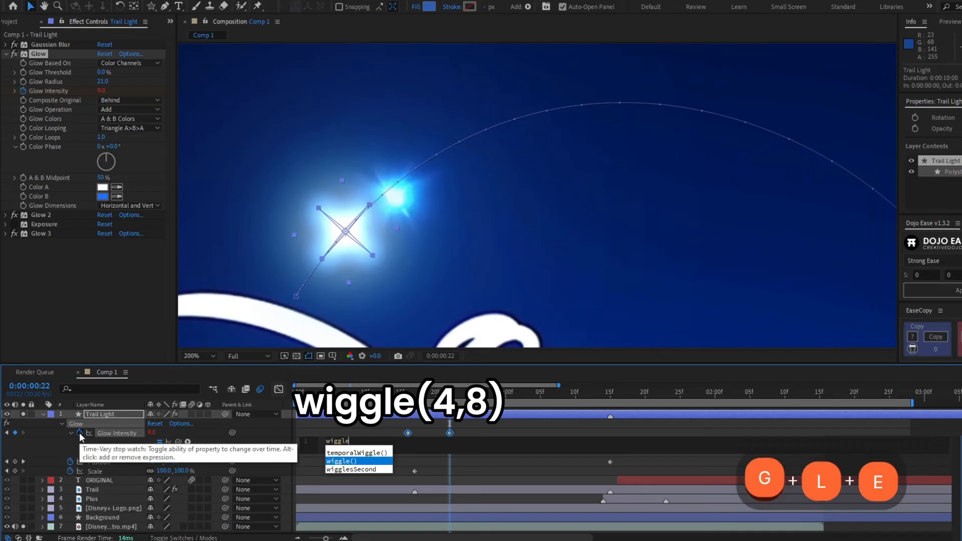
pyautogui.press('Return')
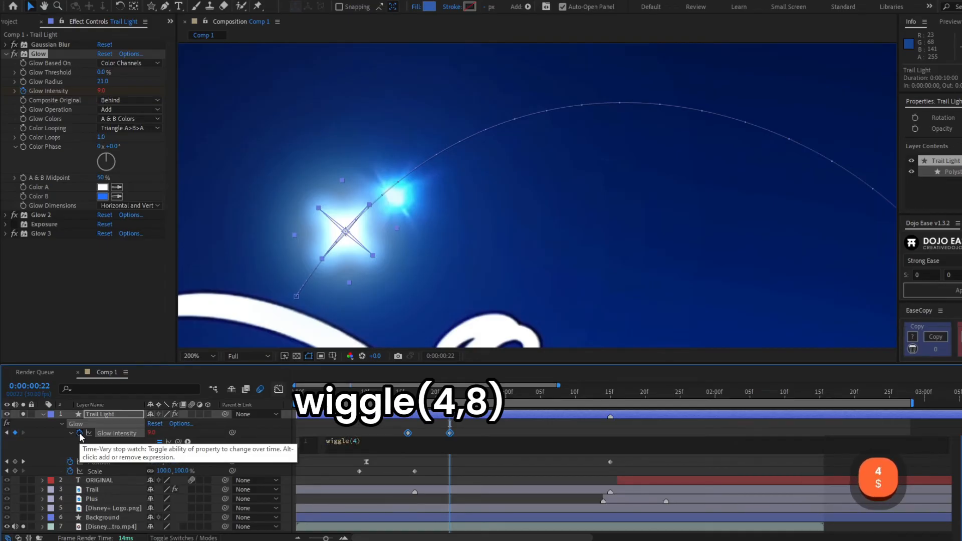
pyautogui.click(391, 415)
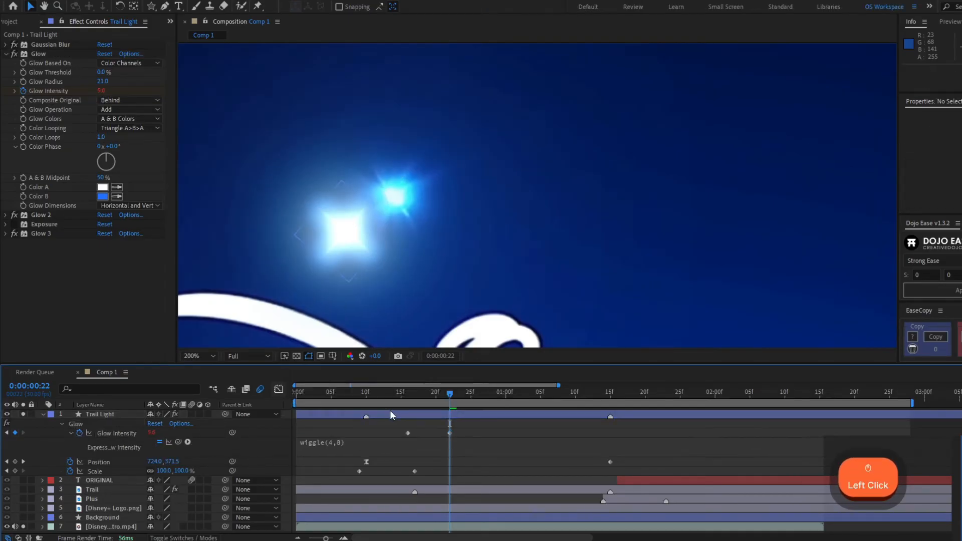
# Step: Unsolo the reference video and Trail Light layers and play the whole animation from the start
pyautogui.click(201, 354)
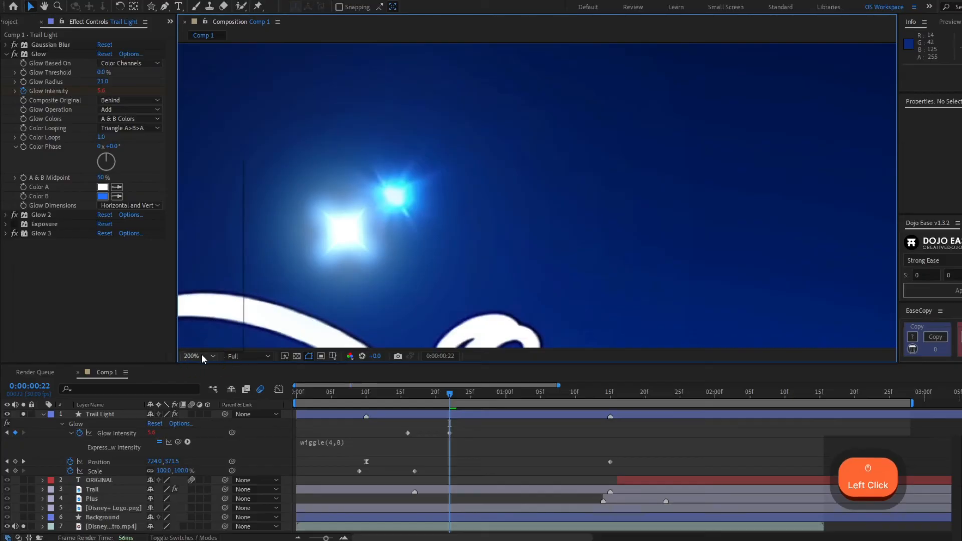
pyautogui.click(189, 174)
pyautogui.press('u')
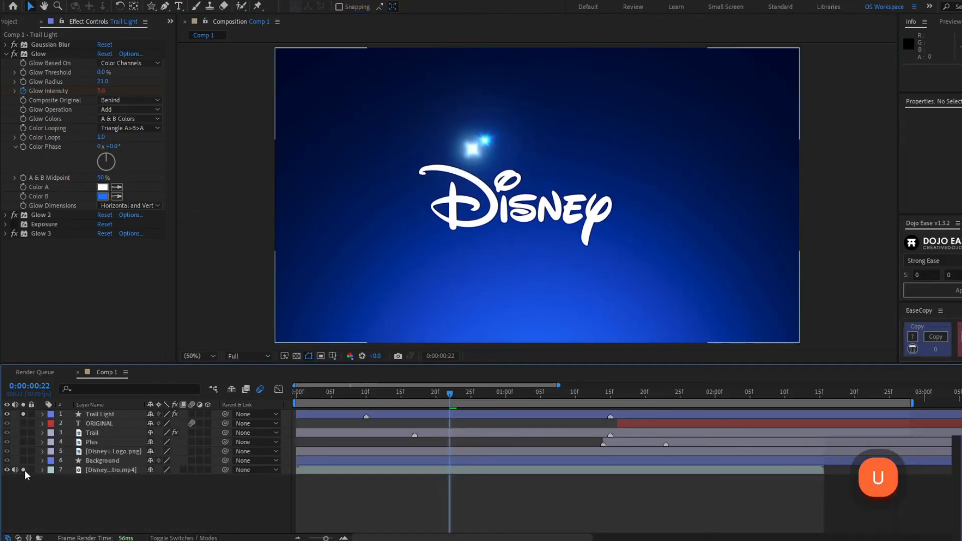
pyautogui.click(24, 471)
pyautogui.click(24, 415)
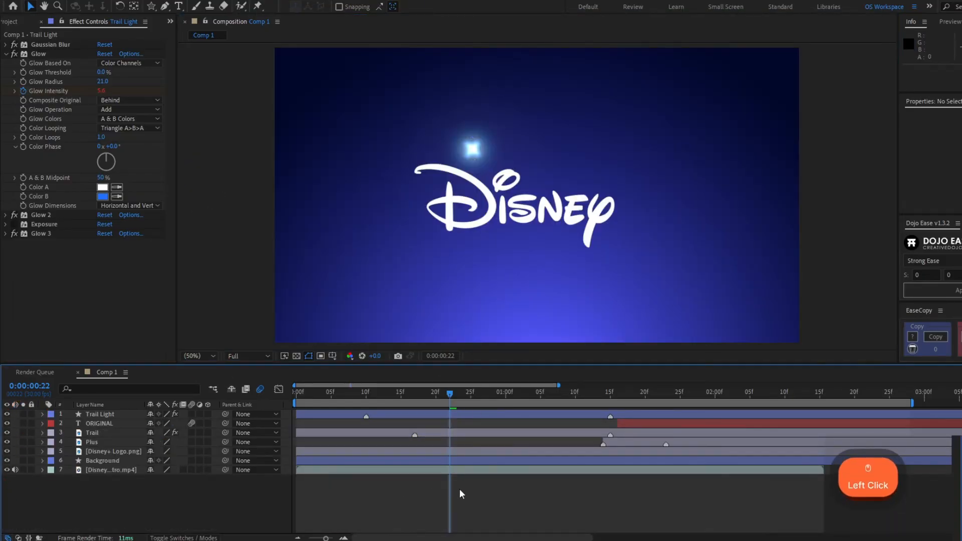
pyautogui.click(298, 394)
pyautogui.press('space')
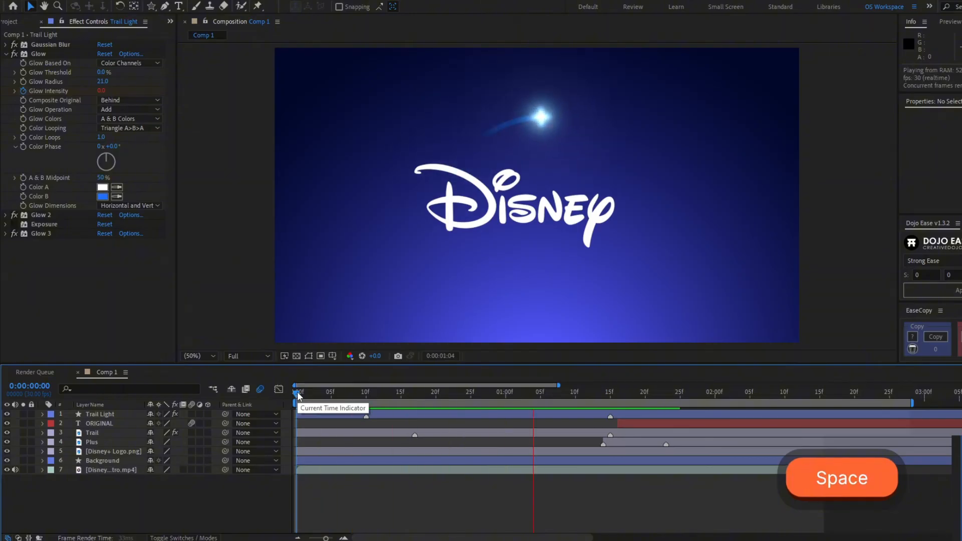
pyautogui.press('space')
pyautogui.press('space')
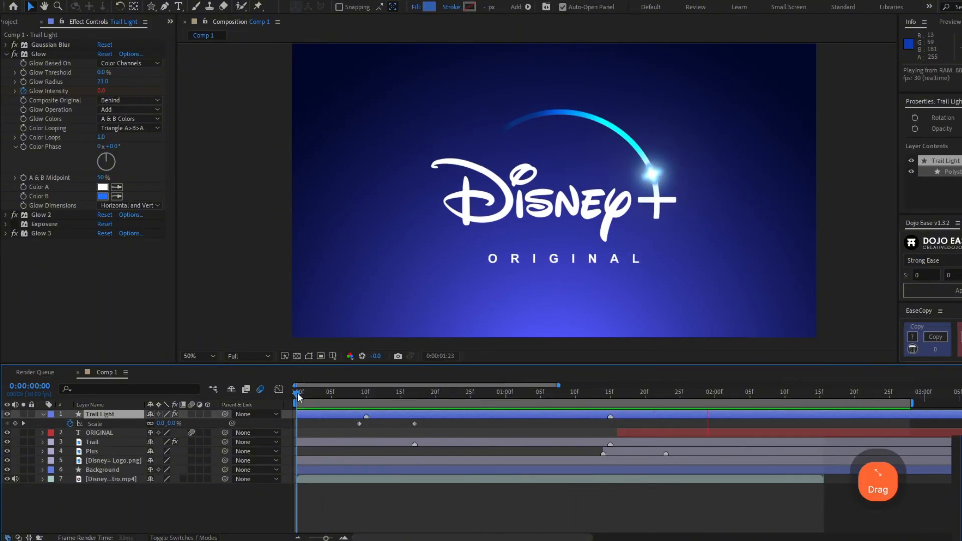
# Step: Reduce the Trail Light's Scale keyframe at 0:00:00:17 and add a 60% Scale keyframe at 0:00:01:00
pyautogui.moveTo(298, 396); pyautogui.dragTo(415, 410)
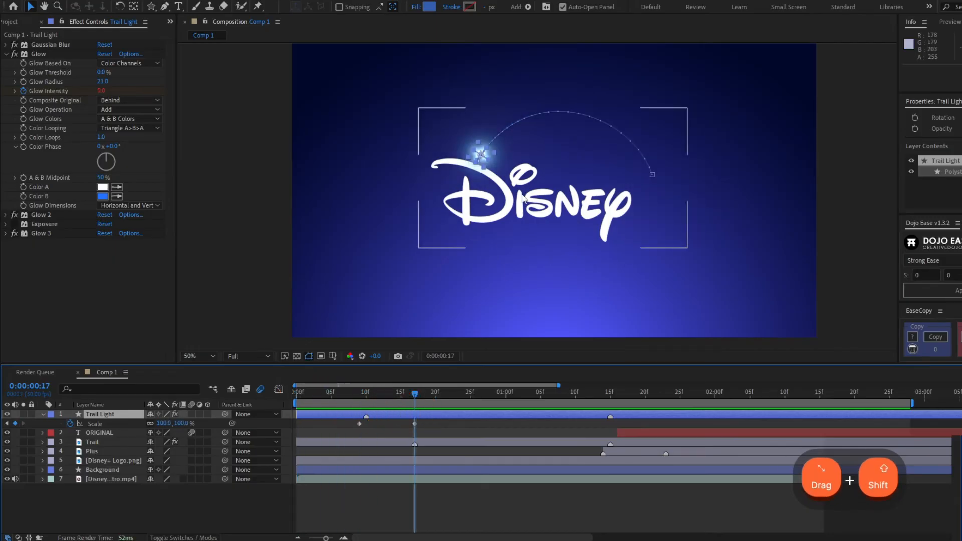
pyautogui.scroll(1, 529, 213)
pyautogui.moveTo(528, 213); pyautogui.dragTo(563, 301)
pyautogui.scroll(1, 453, 240)
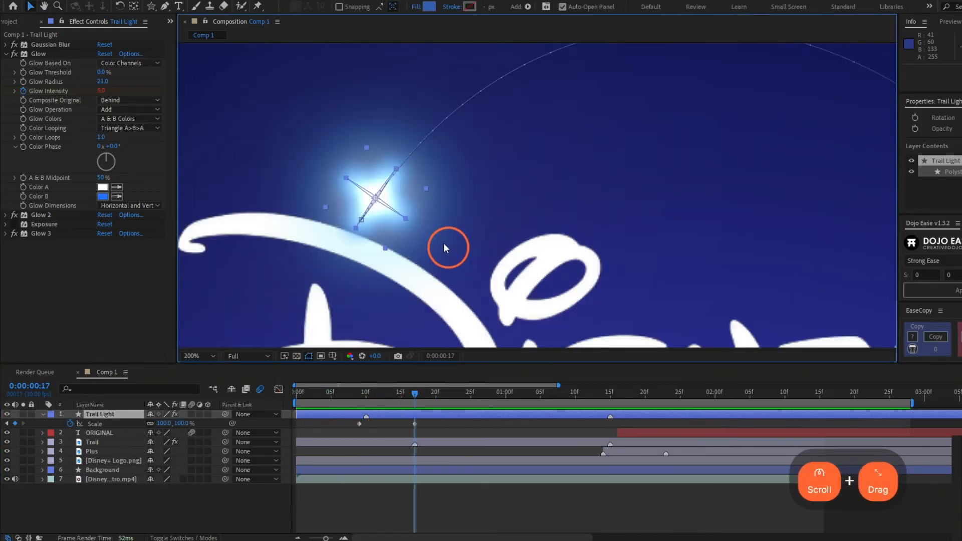
pyautogui.click(182, 424)
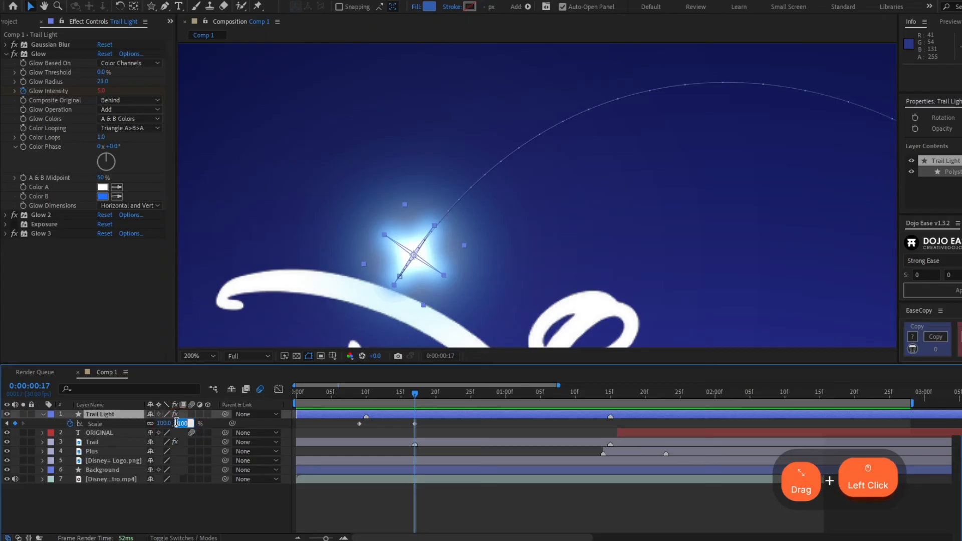
pyautogui.write('80')
pyautogui.press('Return')
pyautogui.click(178, 424)
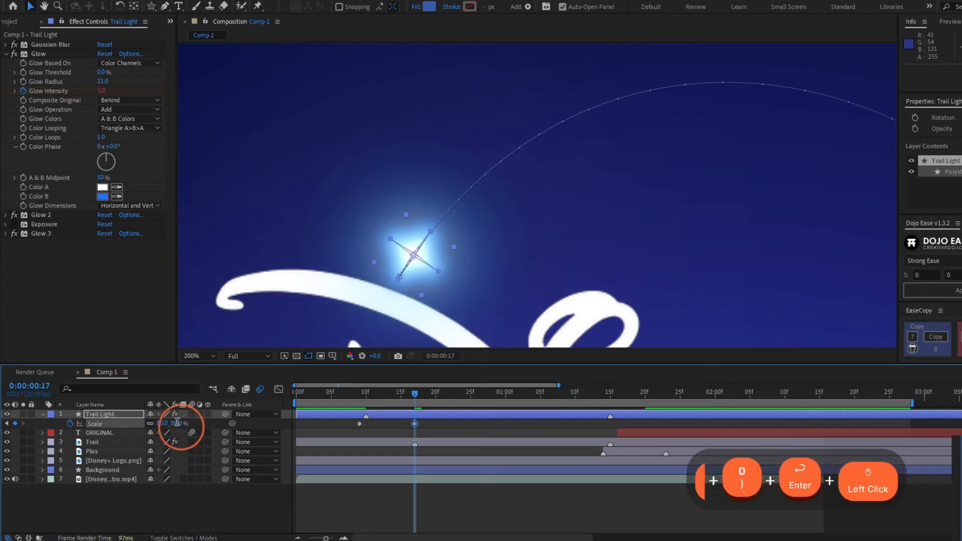
pyautogui.write('60')
pyautogui.press('Return')
pyautogui.scroll(-1, 392, 261)
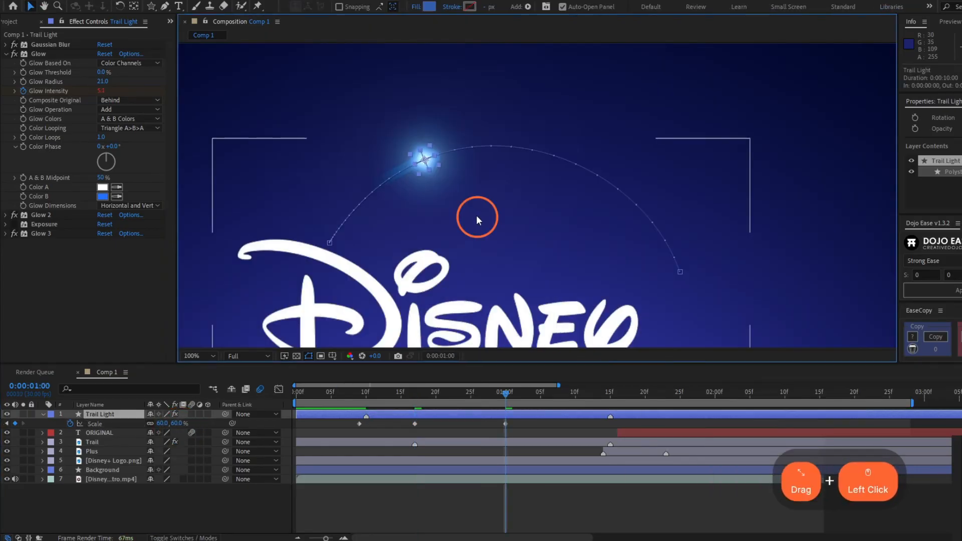
pyautogui.scroll(1, 477, 215)
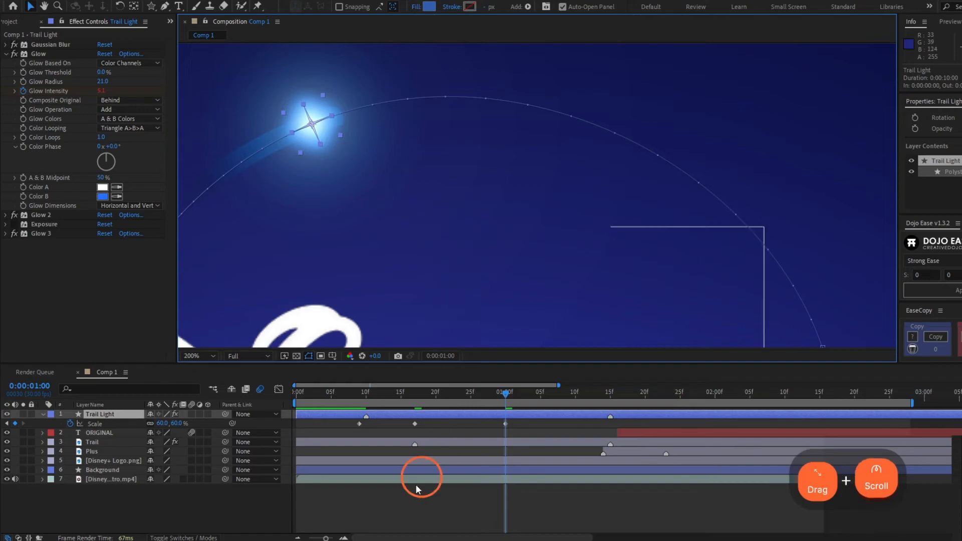
pyautogui.click(435, 518)
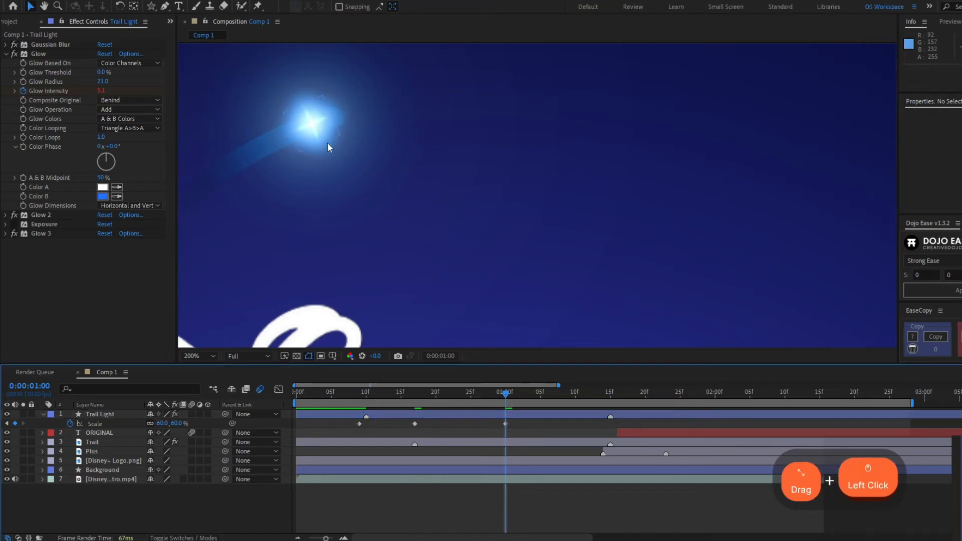
# Step: Shorten the outgoing ease handle of the Trail Light's first Position keyframe in the speed graph and check the motion
pyautogui.click(487, 416)
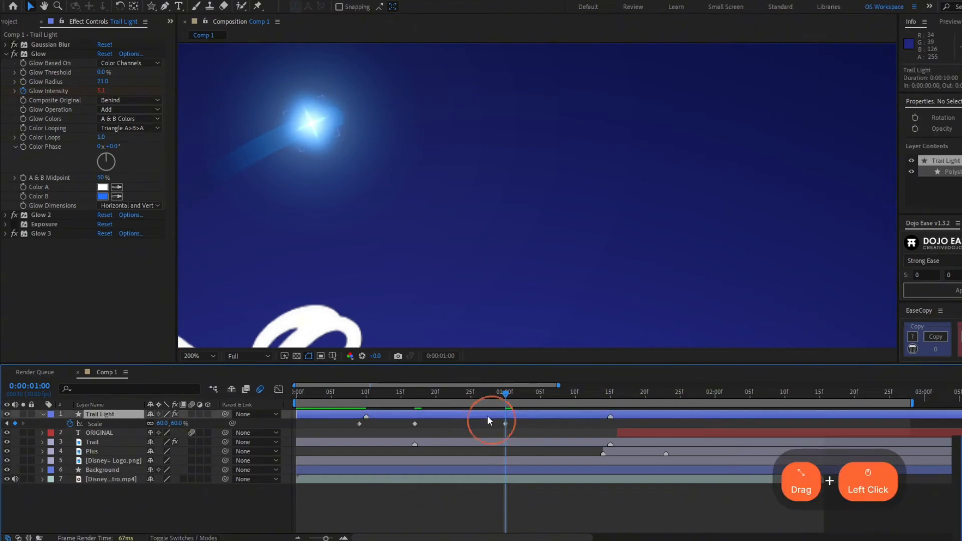
pyautogui.press('u')
pyautogui.press('p')
pyautogui.click(367, 423)
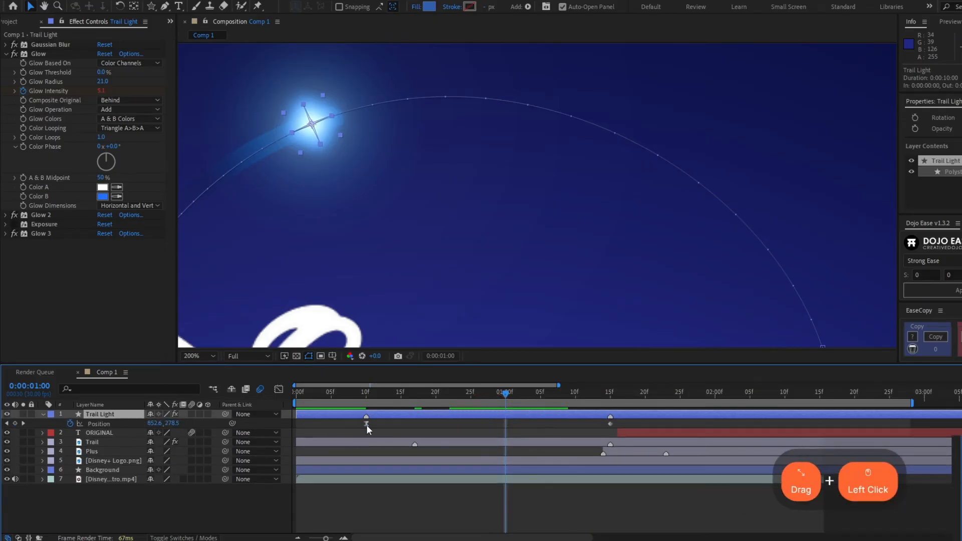
pyautogui.click(279, 389)
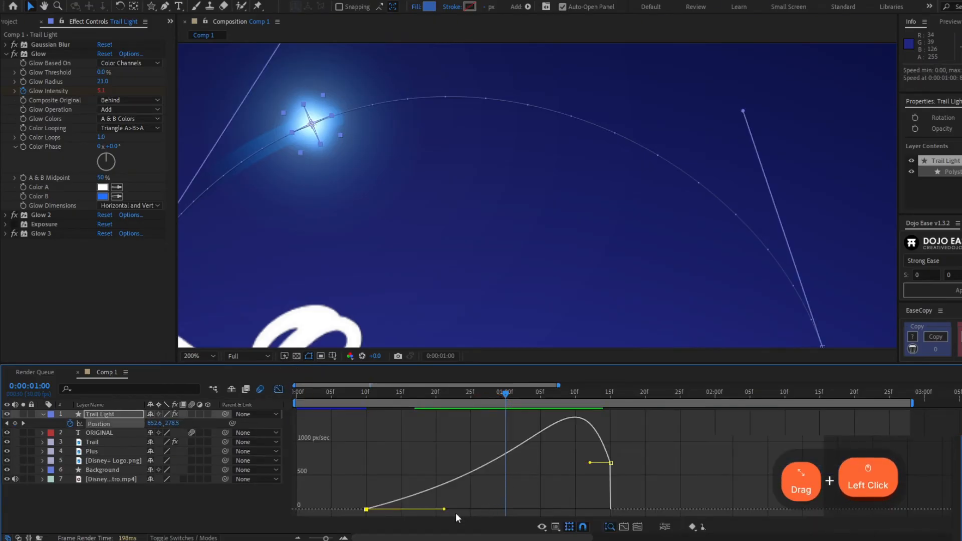
pyautogui.moveTo(445, 510); pyautogui.dragTo(438, 509)
pyautogui.moveTo(506, 394); pyautogui.dragTo(302, 399)
pyautogui.click(280, 390)
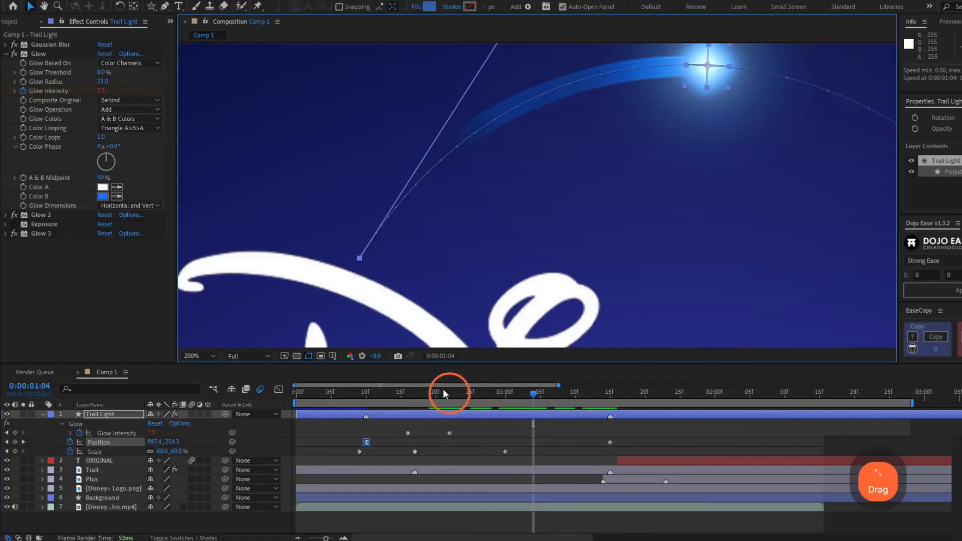
# Step: Move the Trail Light's middle Scale keyframe to 0:00:00:22 and preview the light's growth from its starting frames
pyautogui.moveTo(408, 395)
pyautogui.mouseDown()
pyautogui.moveTo(414, 401)
pyautogui.moveTo(389, 403)
pyautogui.moveTo(449, 404)
pyautogui.moveTo(401, 404)
pyautogui.mouseUp()
pyautogui.click(414, 451)
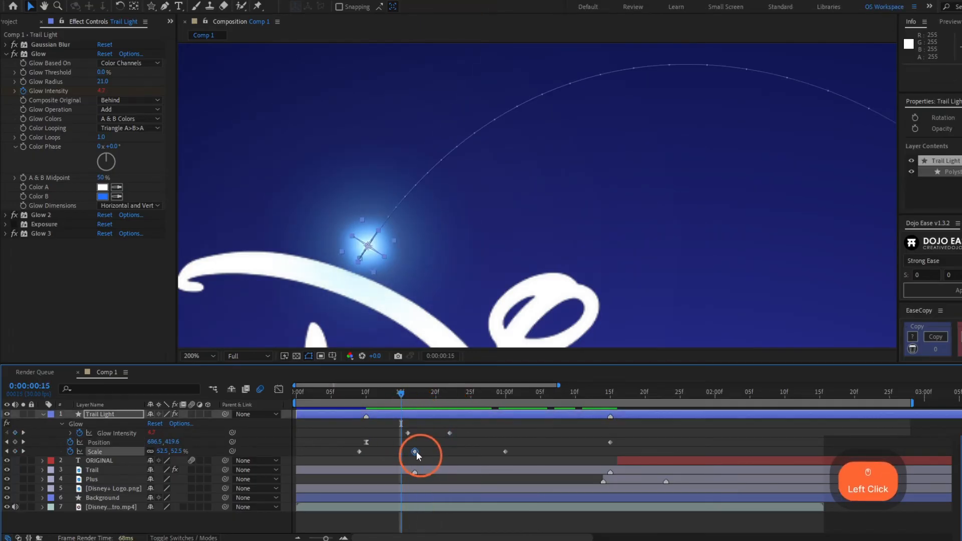
pyautogui.moveTo(416, 451); pyautogui.dragTo(451, 456)
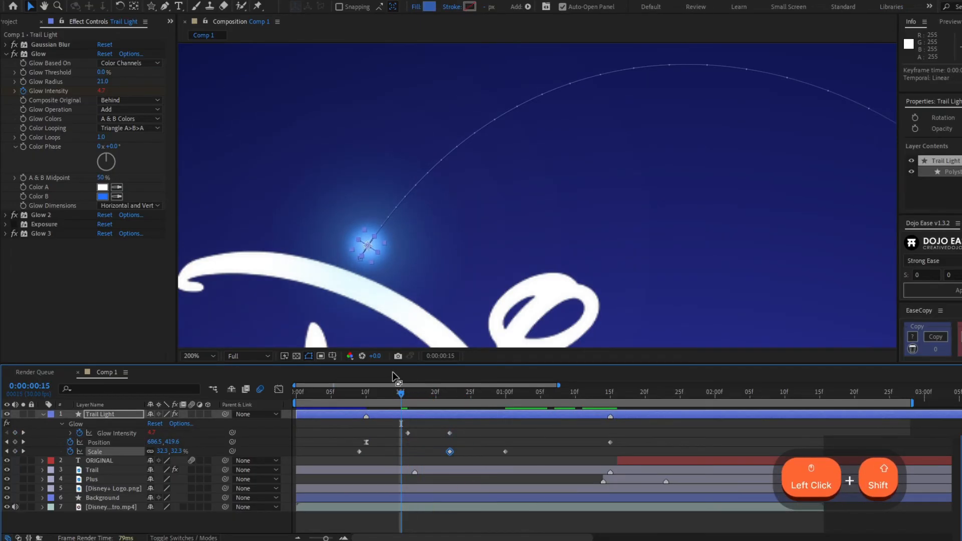
pyautogui.moveTo(393, 394); pyautogui.dragTo(360, 396)
pyautogui.press('space')
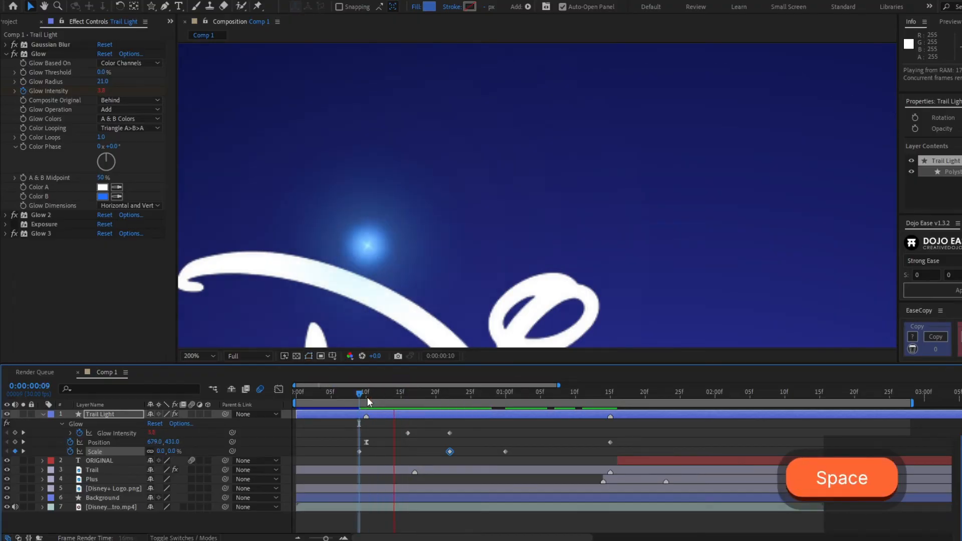
pyautogui.click(367, 397)
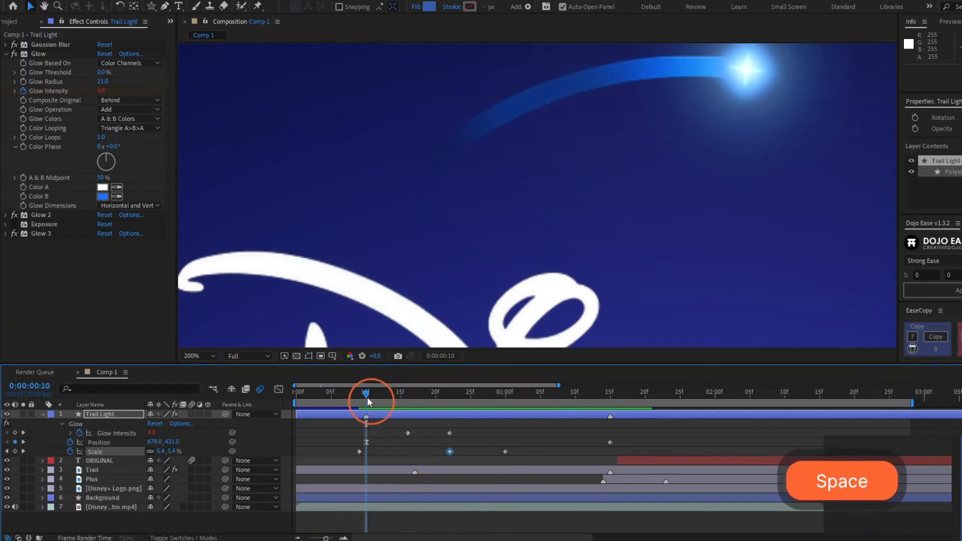
pyautogui.press('space')
pyautogui.press('space')
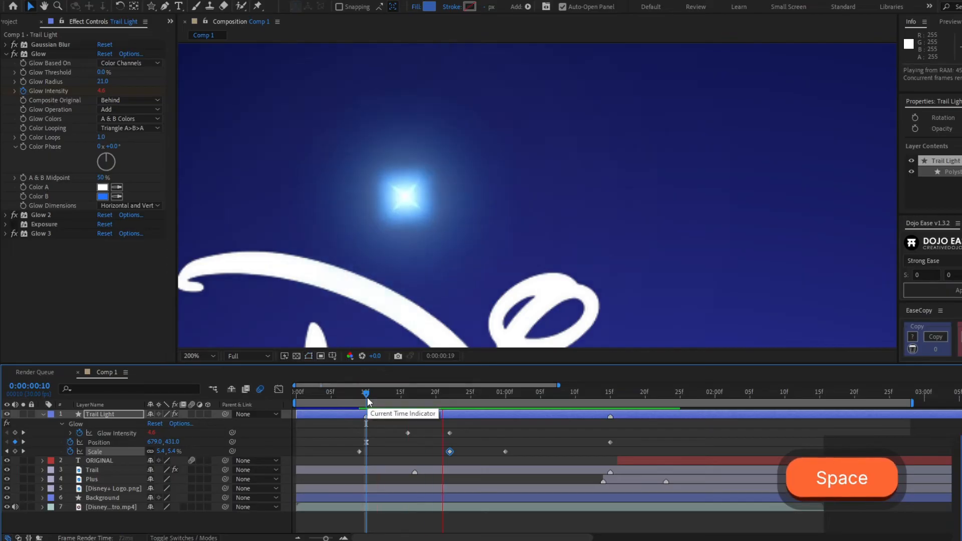
# Step: Fit the composition up to 100% in the viewer, save the project and play the animation
pyautogui.click(198, 356)
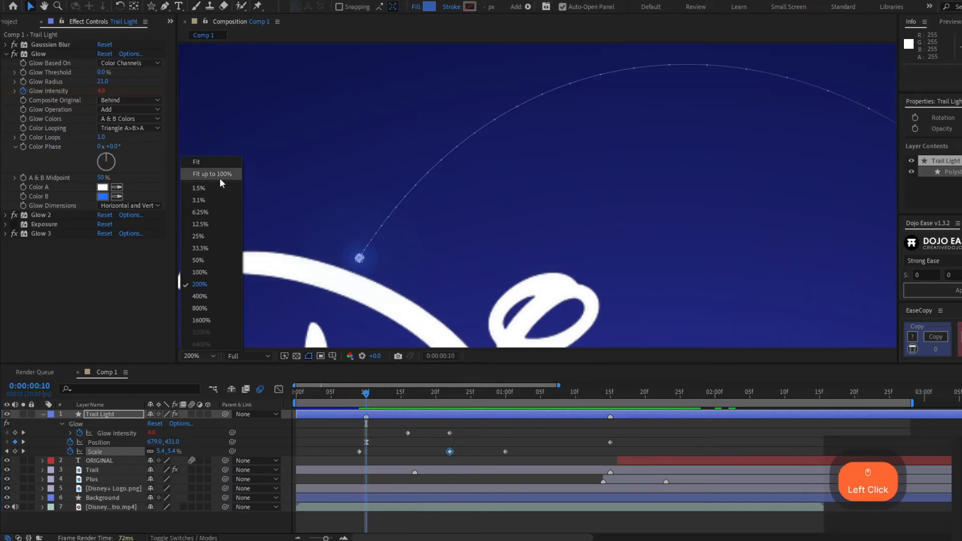
pyautogui.click(220, 178)
pyautogui.hotkey('ctrl', 's')
pyautogui.press('space')
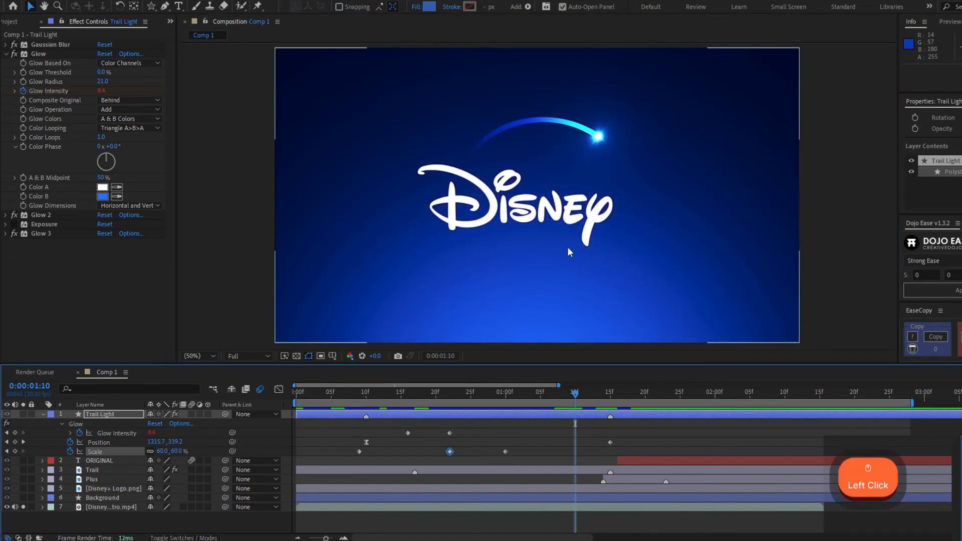
# Step: Step through the reference video frame by frame from 0:00:01:10 to 0:00:01:17, examining how the light ends near the plus
pyautogui.moveTo(567, 238); pyautogui.dragTo(467, 235)
pyautogui.scroll(2, 572, 253)
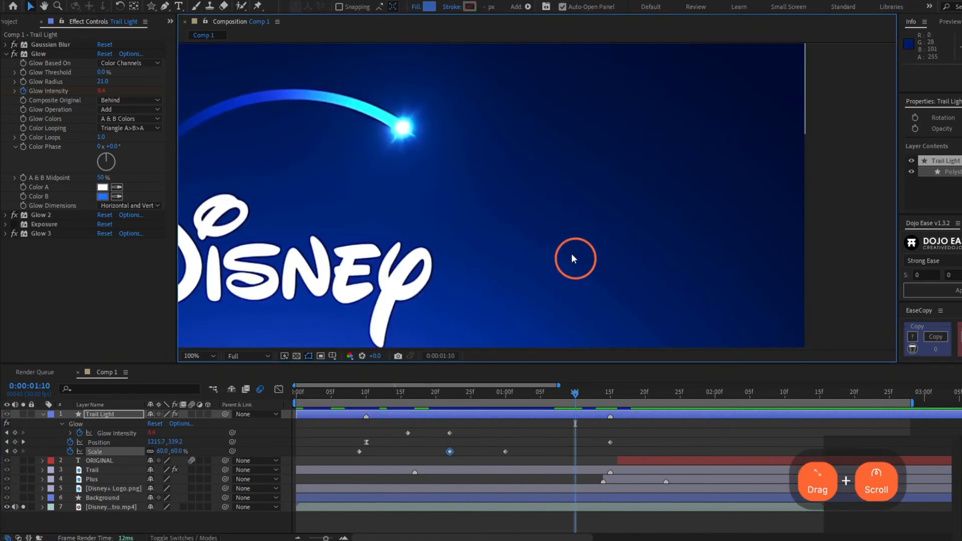
pyautogui.press('pagedown')
pyautogui.press('pagedown')
pyautogui.press('pagedown')
pyautogui.press('pagedown')
pyautogui.press('pagedown')
pyautogui.press('pagedown')
pyautogui.press('pagedown')
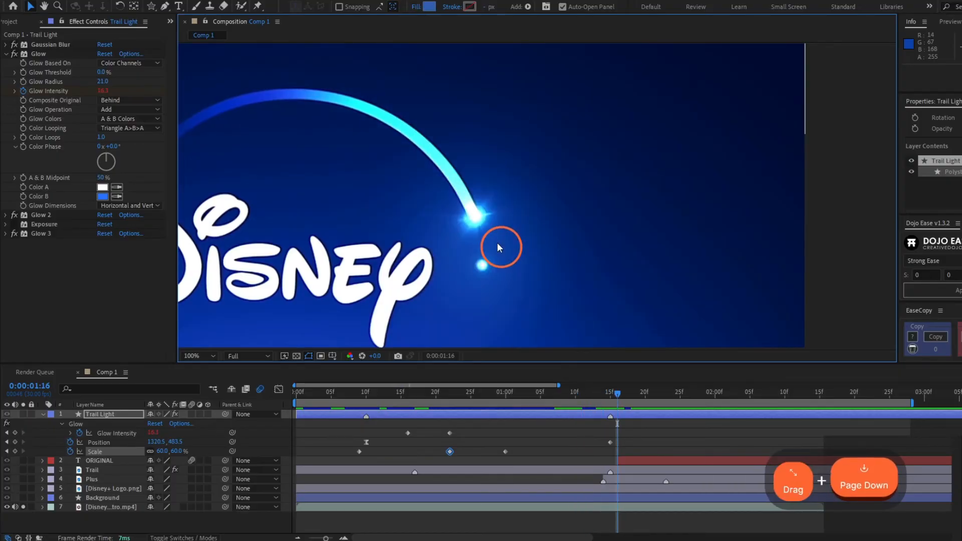
pyautogui.scroll(1, 497, 243)
pyautogui.click(559, 221)
pyautogui.press('pageup')
pyautogui.press('pagedown')
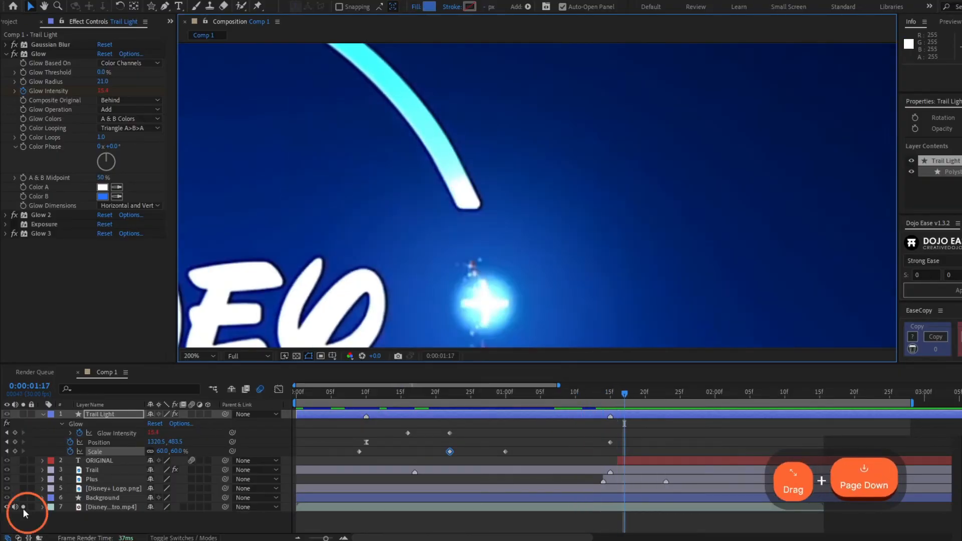
# Step: Split the soloed Trail Light layer at 0:00:01:17, delete the second part and restore all layers without solo
pyautogui.click(23, 507)
pyautogui.click(23, 415)
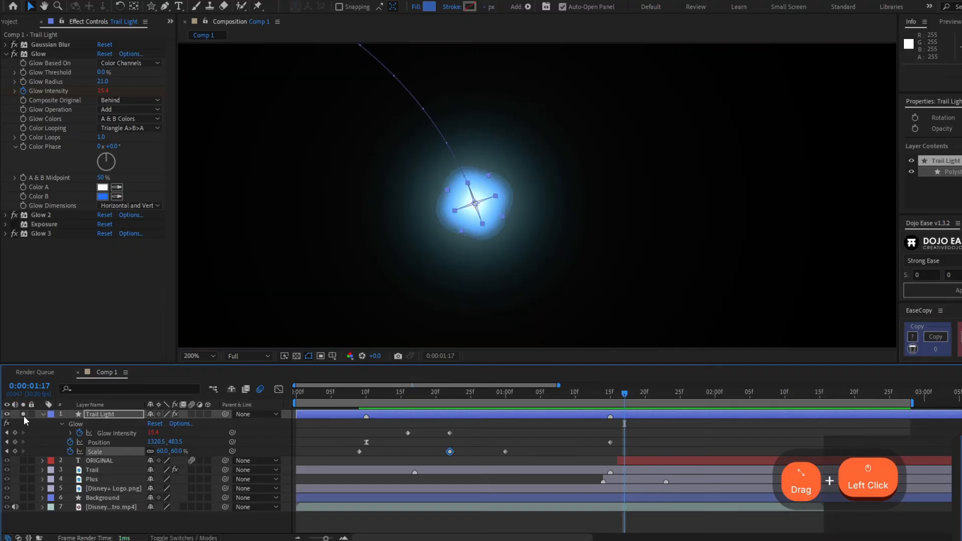
pyautogui.click(630, 434)
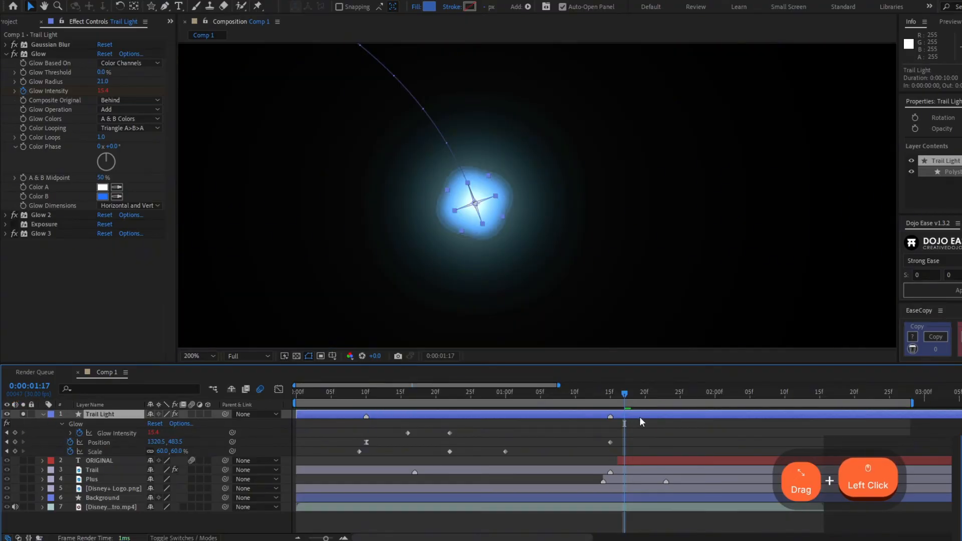
pyautogui.hotkey('ctrl', 'shift', 'd')
pyautogui.click(640, 416)
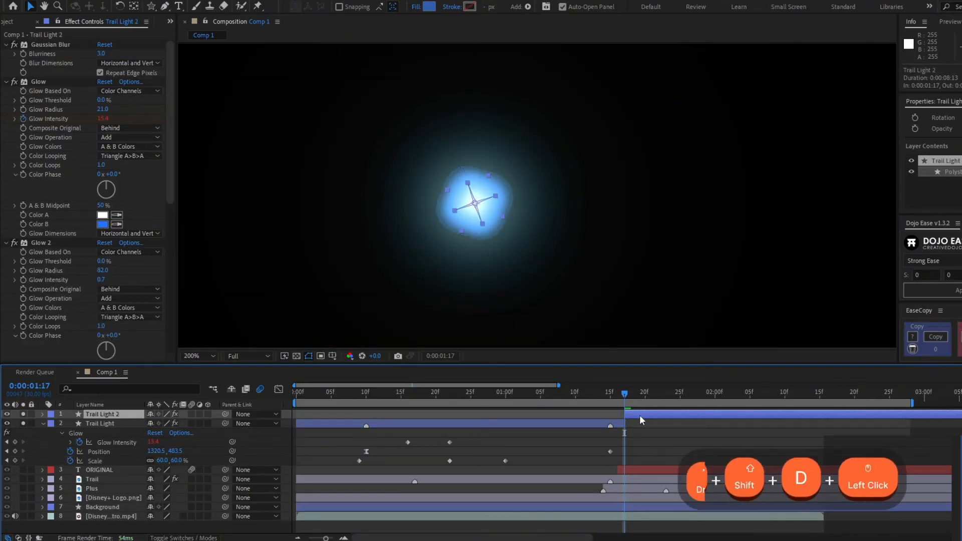
pyautogui.press('Delete')
pyautogui.moveTo(625, 394); pyautogui.dragTo(604, 396)
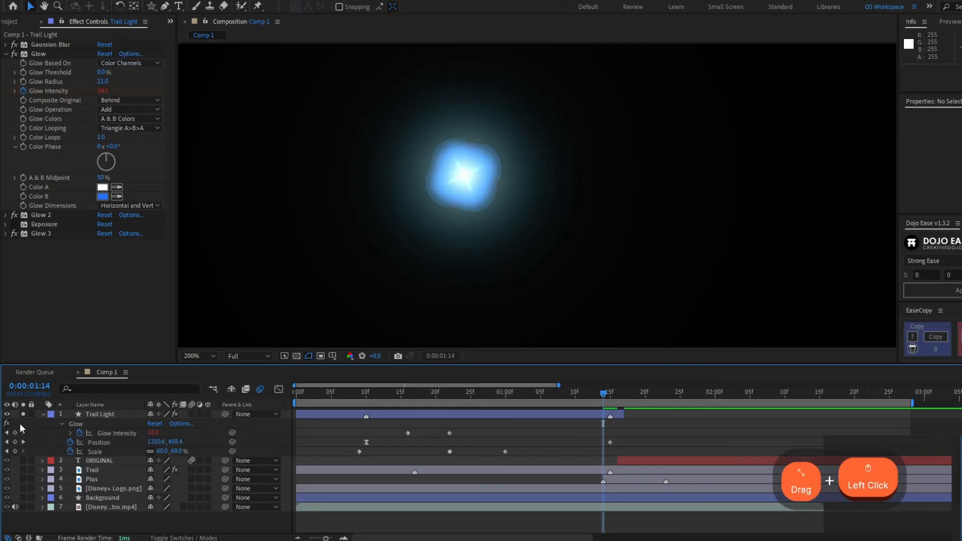
pyautogui.click(23, 415)
pyautogui.press('u')
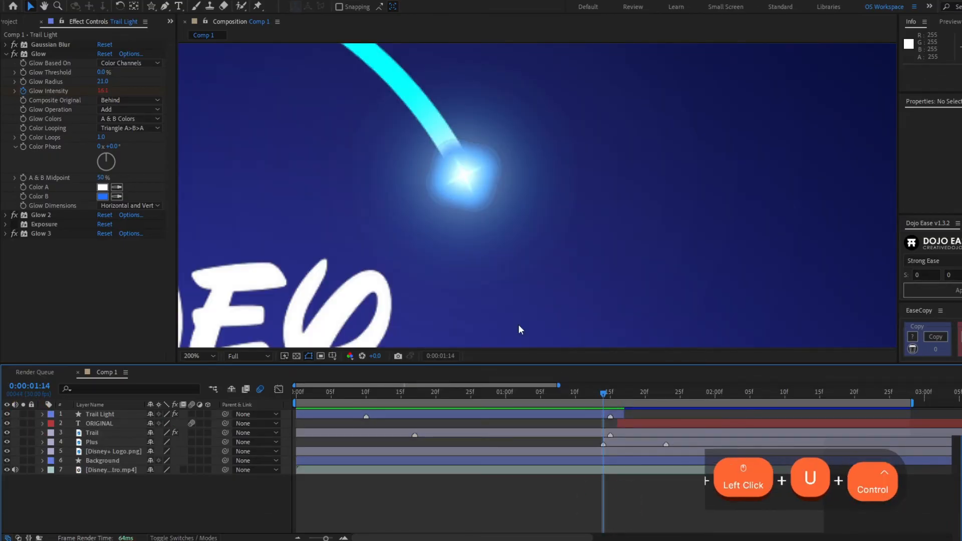
# Step: Play the whole animation from the start with the full composition in view
pyautogui.scroll(-4, 501, 275)
pyautogui.click(296, 394)
pyautogui.press('space')
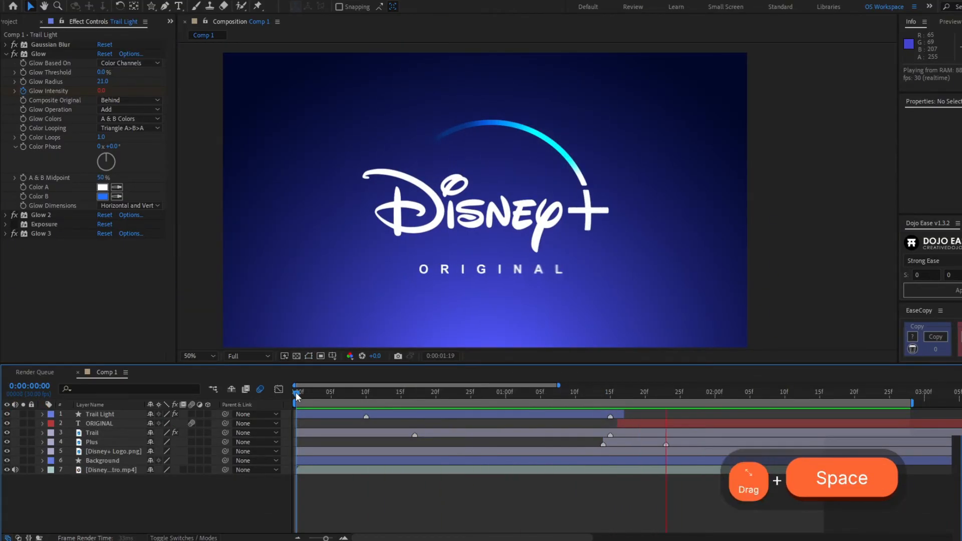
pyautogui.click(297, 394)
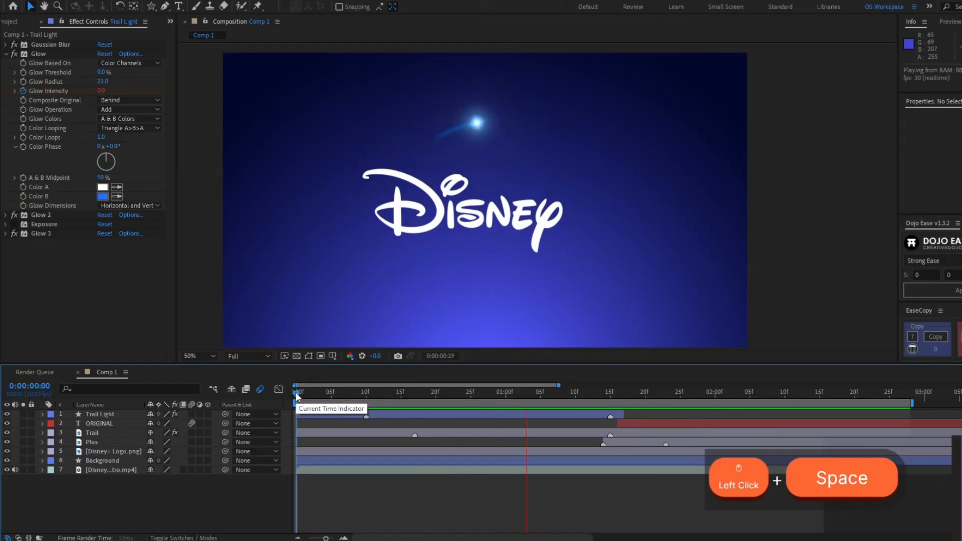
# Step: Duplicate the Trail Light layer and remove the duplicate's Glow Intensity expression and its Glow Intensity, Position and Scale keyframes
pyautogui.moveTo(296, 394); pyautogui.dragTo(660, 420)
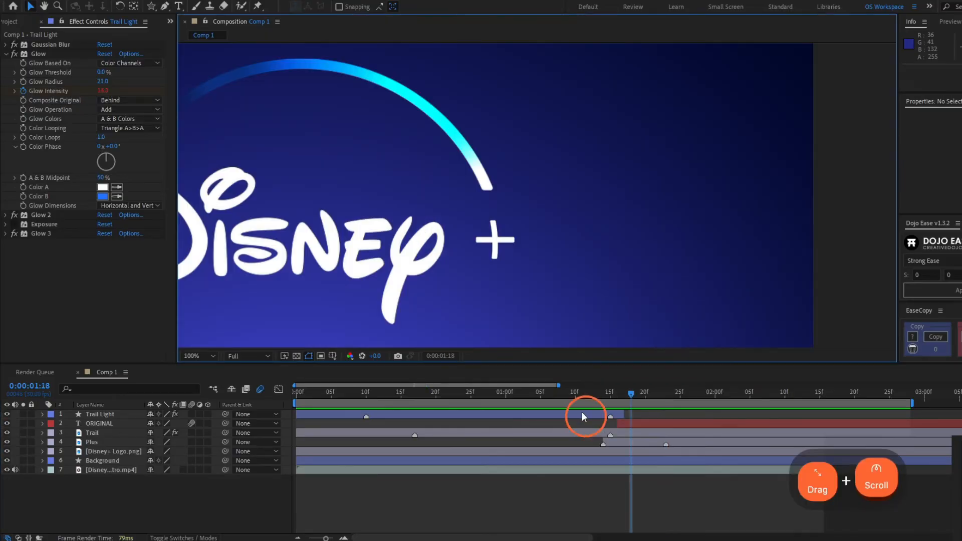
pyautogui.click(582, 413)
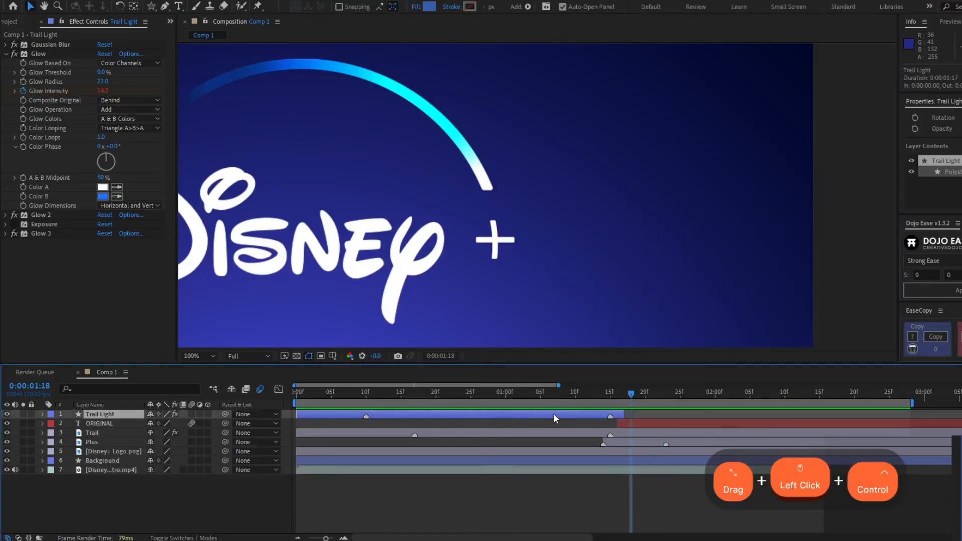
pyautogui.hotkey('ctrl', 'd')
pyautogui.press('u')
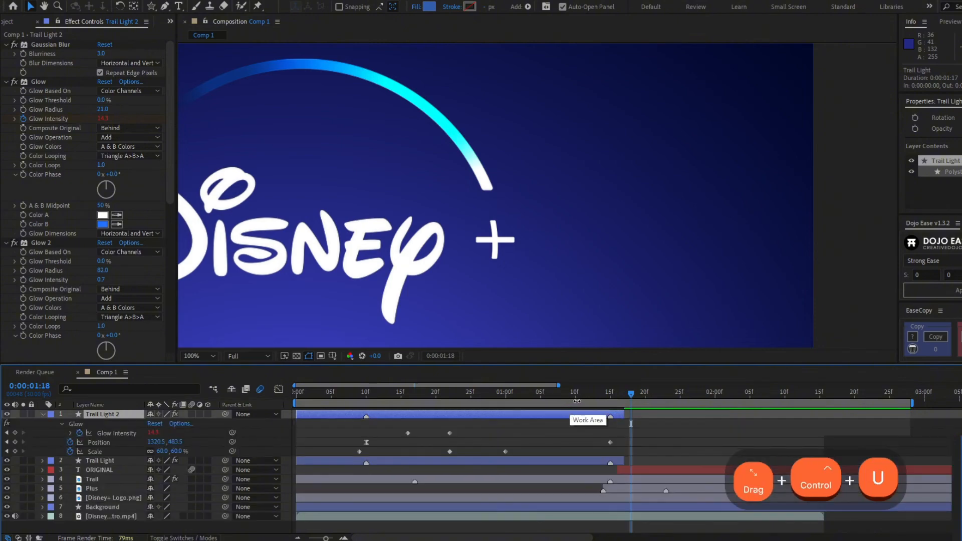
pyautogui.keyDown('alt'); pyautogui.click(81, 432); pyautogui.keyUp('alt')
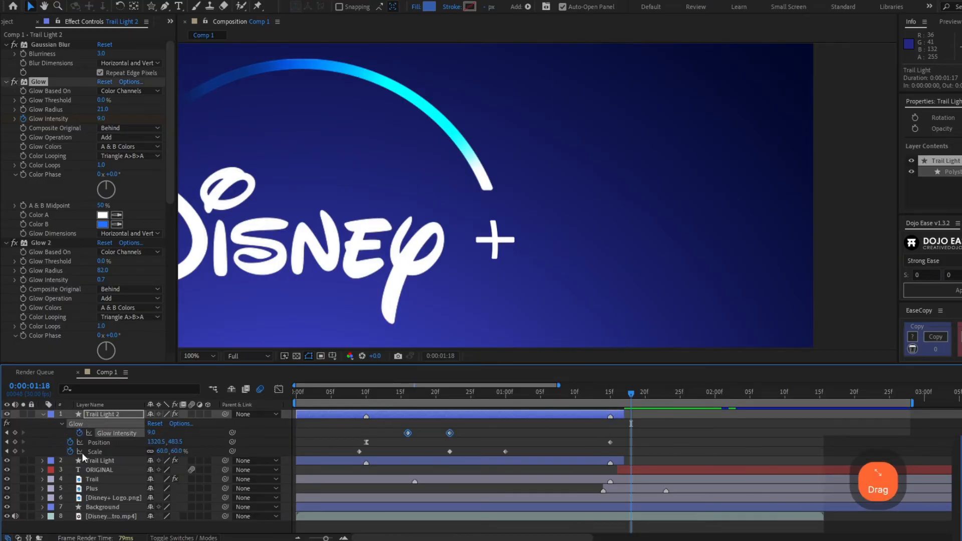
pyautogui.click(79, 433)
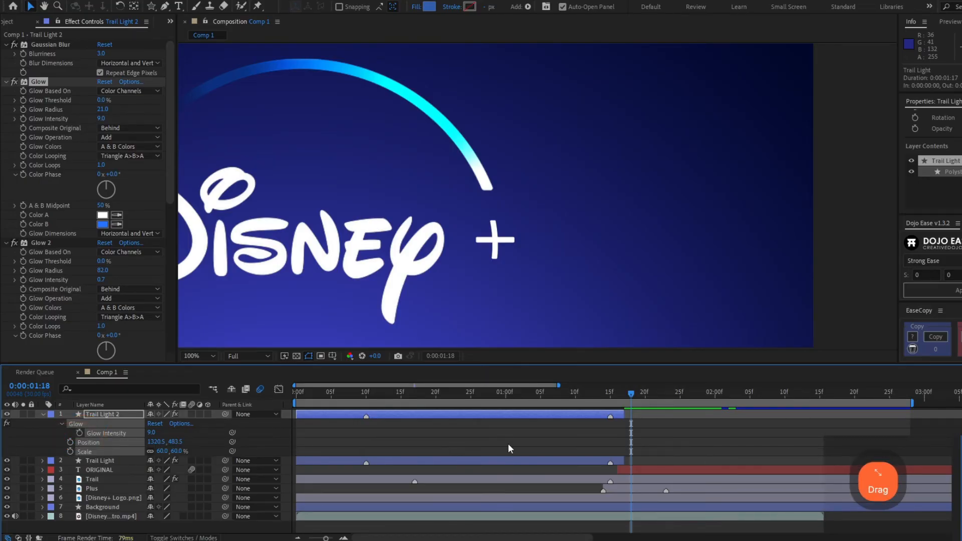
# Step: Delete all markers on the duplicated light layer and make it run from 0:00:01:17 to the end of the work area
pyautogui.moveTo(627, 413); pyautogui.dragTo(852, 421)
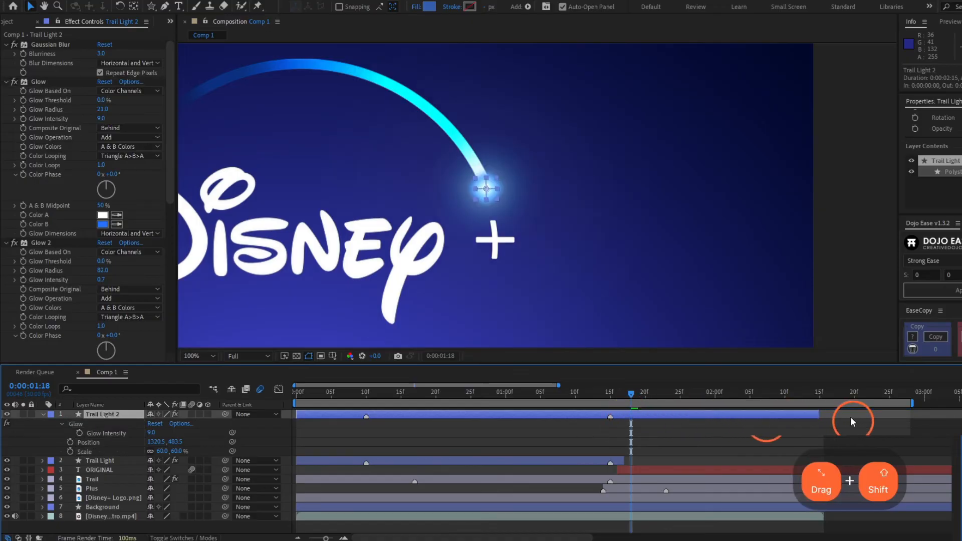
pyautogui.rightClick(611, 417)
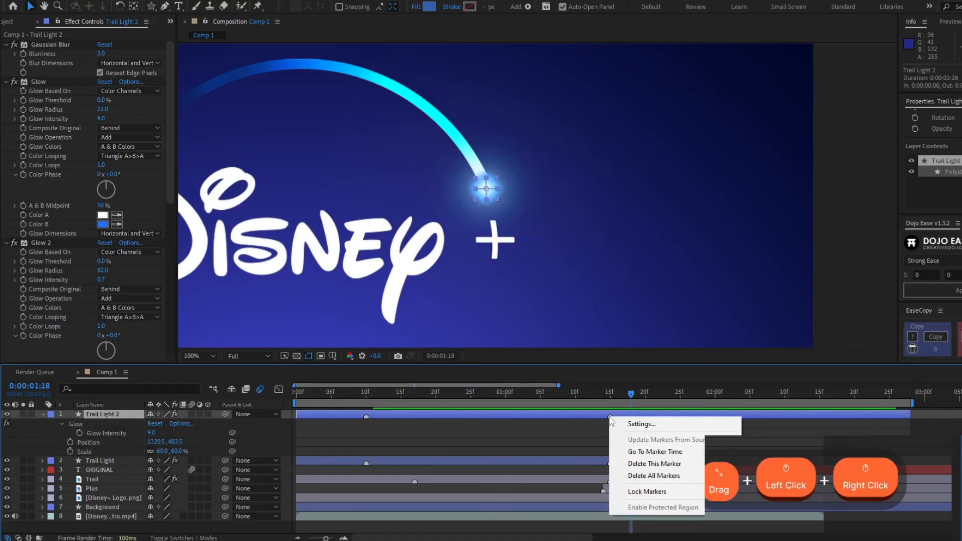
pyautogui.click(652, 475)
pyautogui.moveTo(297, 414); pyautogui.dragTo(624, 424)
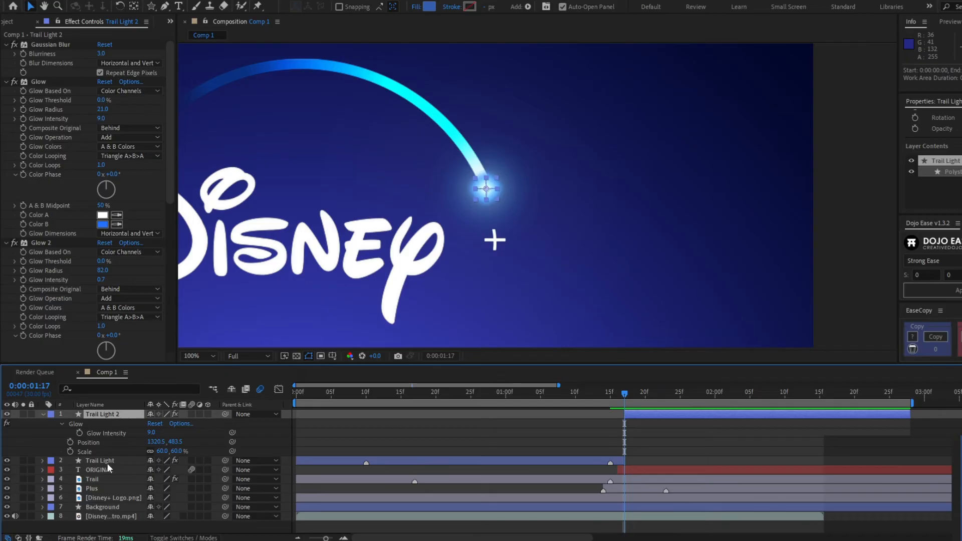
# Step: Rename the duplicated Trail Light layer as Plus Light
pyautogui.click(110, 417)
pyautogui.press('Return')
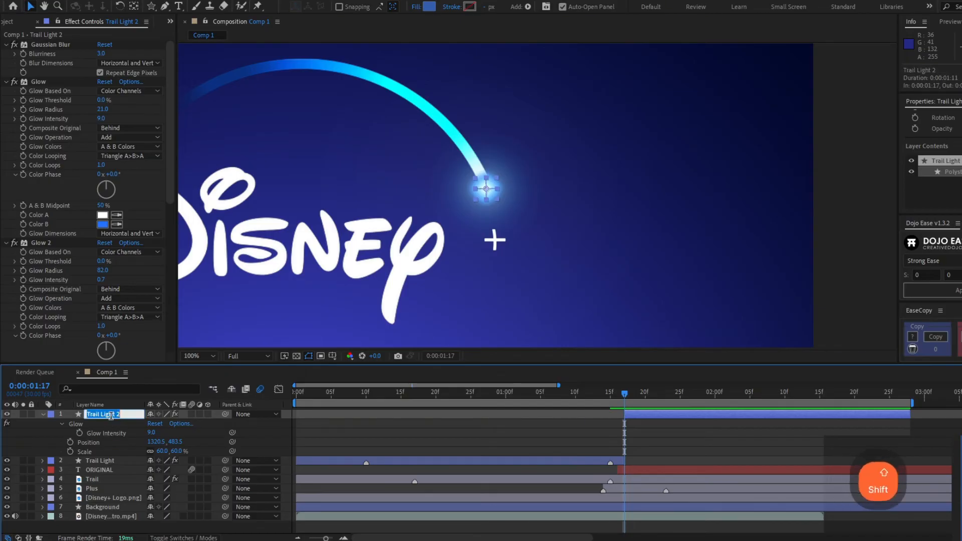
pyautogui.write('Plus Light')
# Step: Position Plus Light over the center of the plus sign and stack both light layers between the Disney+ logo and Background layers
pyautogui.scroll(2, 507, 232)
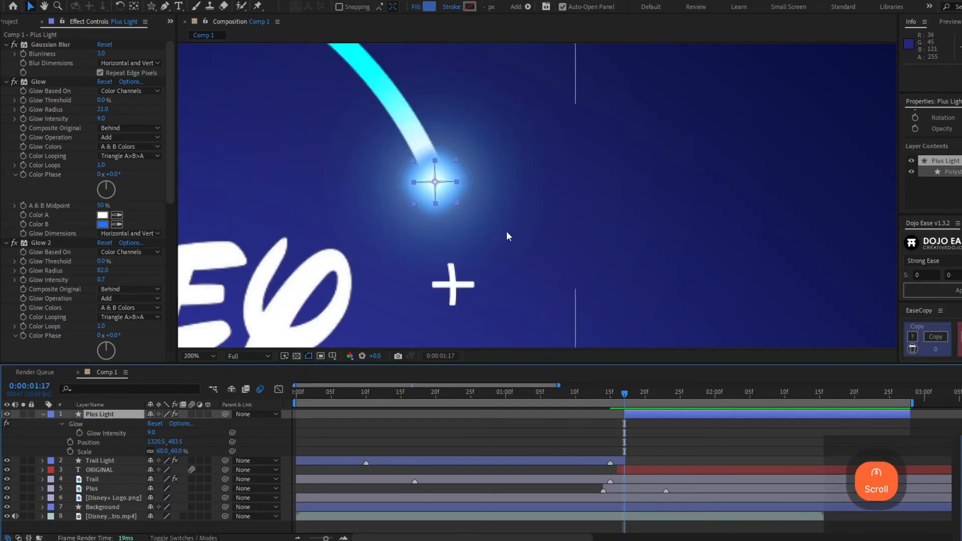
pyautogui.press('v')
pyautogui.click(442, 206)
pyautogui.moveTo(442, 206); pyautogui.dragTo(461, 219)
pyautogui.moveTo(460, 219); pyautogui.dragTo(458, 219)
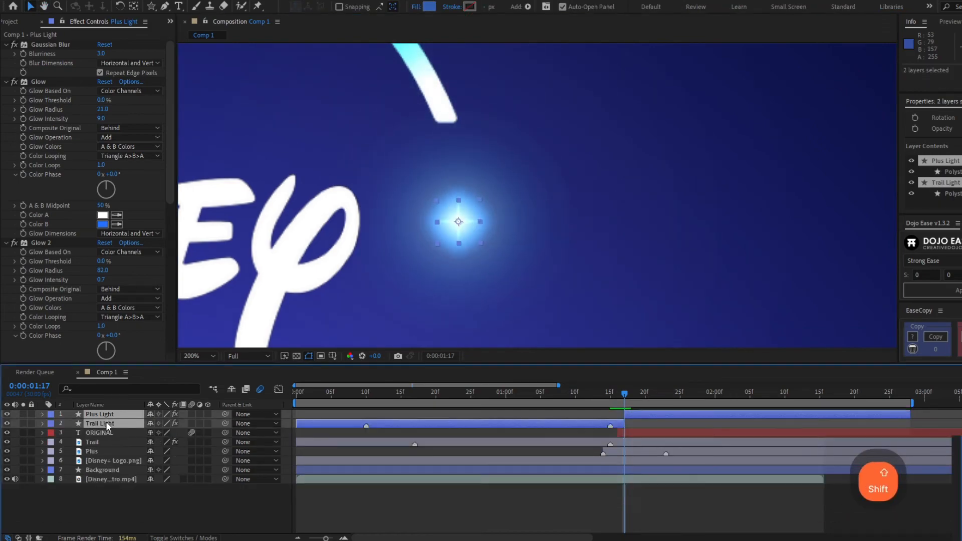
pyautogui.moveTo(106, 422); pyautogui.dragTo(113, 463)
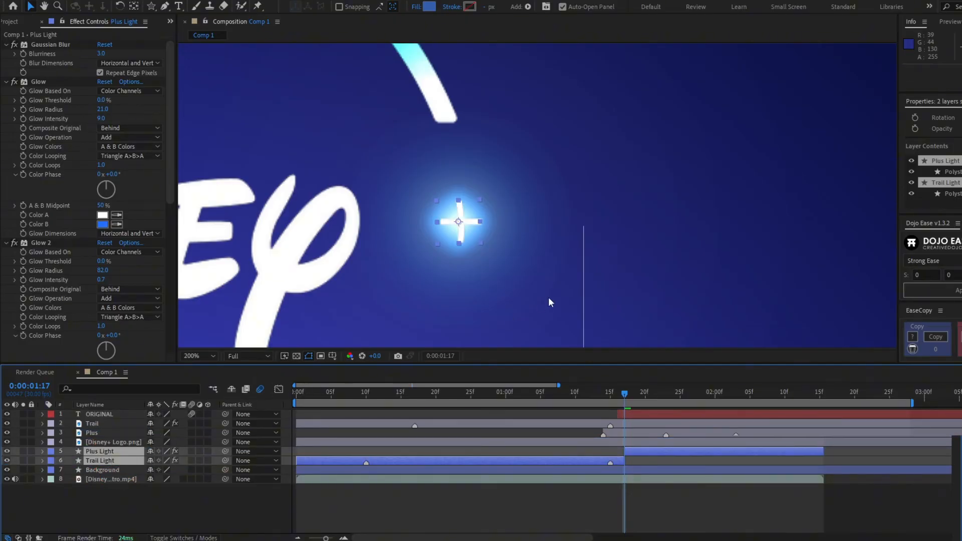
pyautogui.moveTo(550, 301); pyautogui.dragTo(613, 285)
# Step: Solo the reference video to find the plus glow's first frame and extend Plus Light's start to 0:00:01:15
pyautogui.click(22, 485)
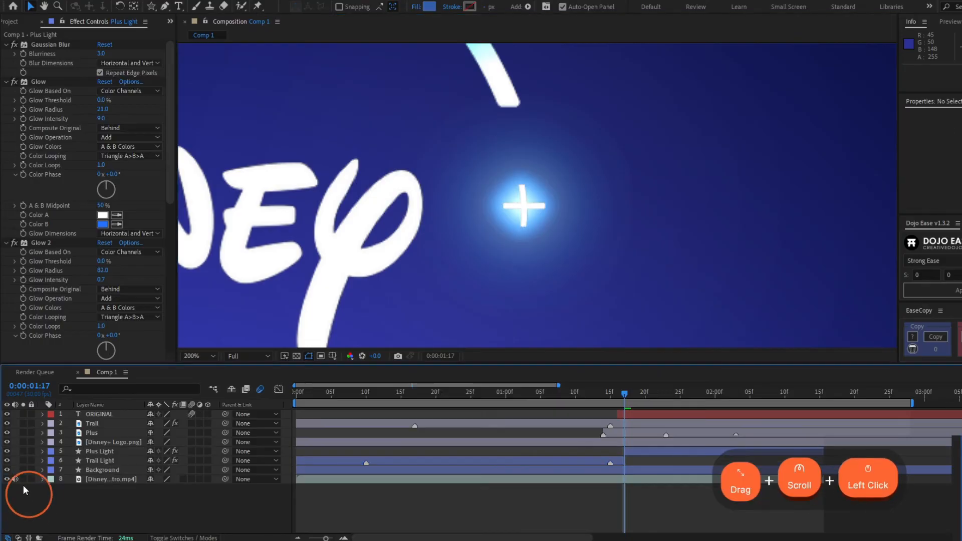
pyautogui.moveTo(626, 401); pyautogui.dragTo(610, 417)
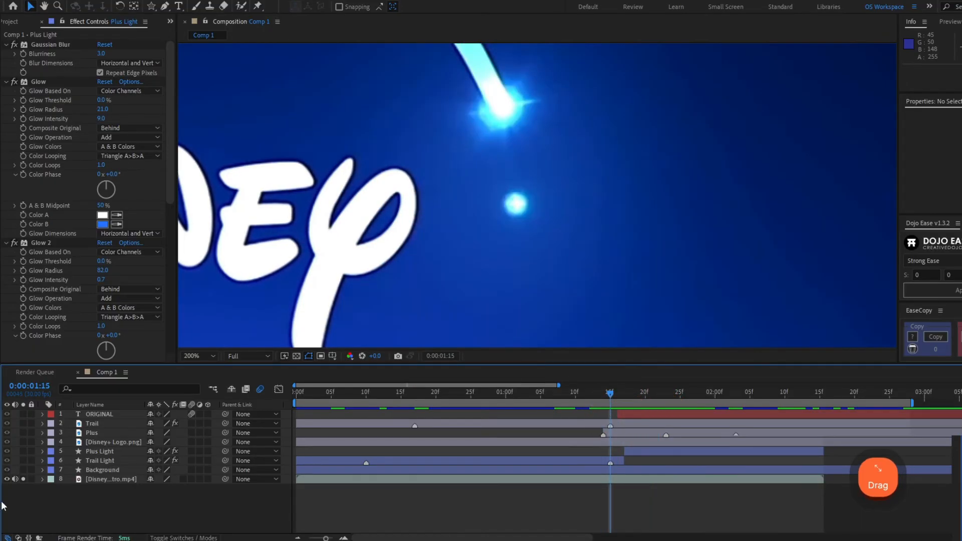
pyautogui.click(618, 451)
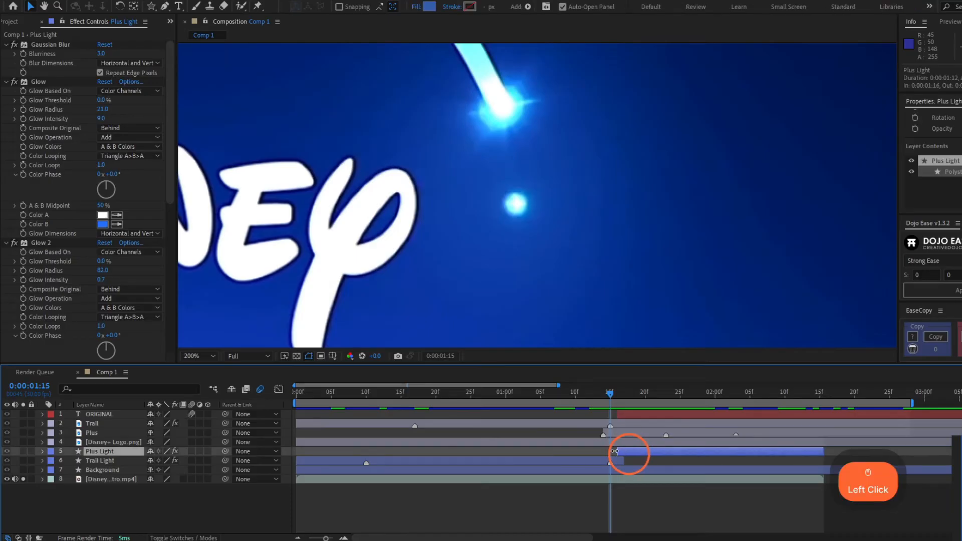
# Step: Solo Plus Light instead of the reference video and replace its polystar path with an ellipse path inside the Polystar 1 group
pyautogui.click(23, 479)
pyautogui.click(23, 452)
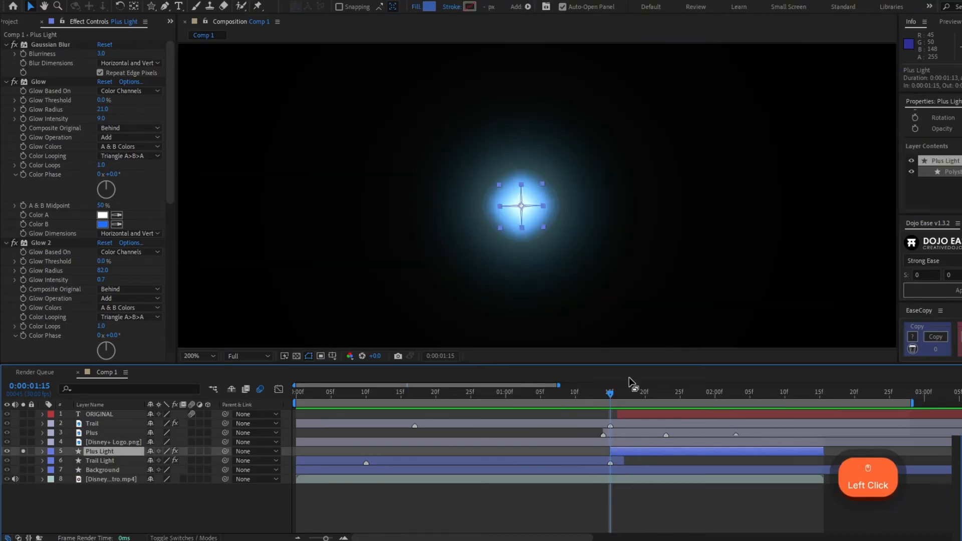
pyautogui.click(43, 451)
pyautogui.click(50, 461)
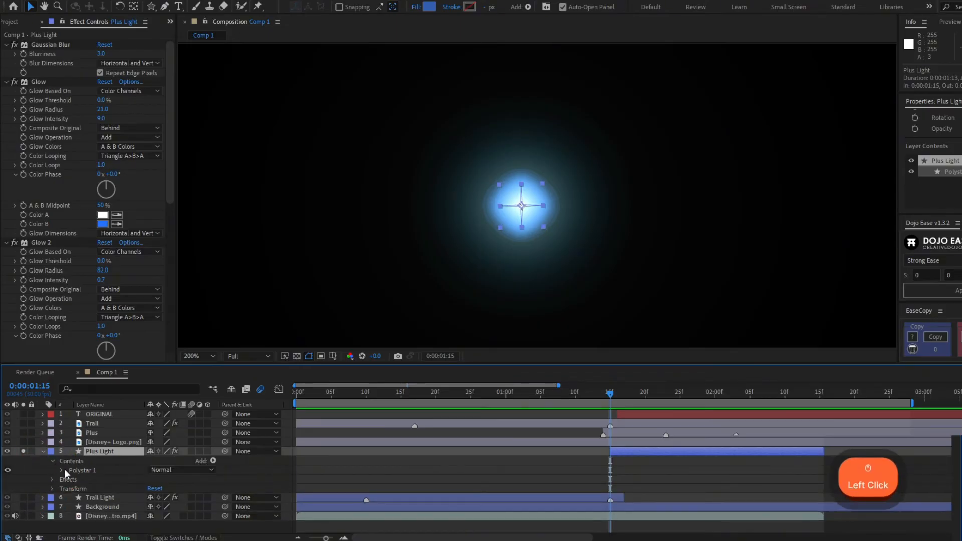
pyautogui.click(61, 471)
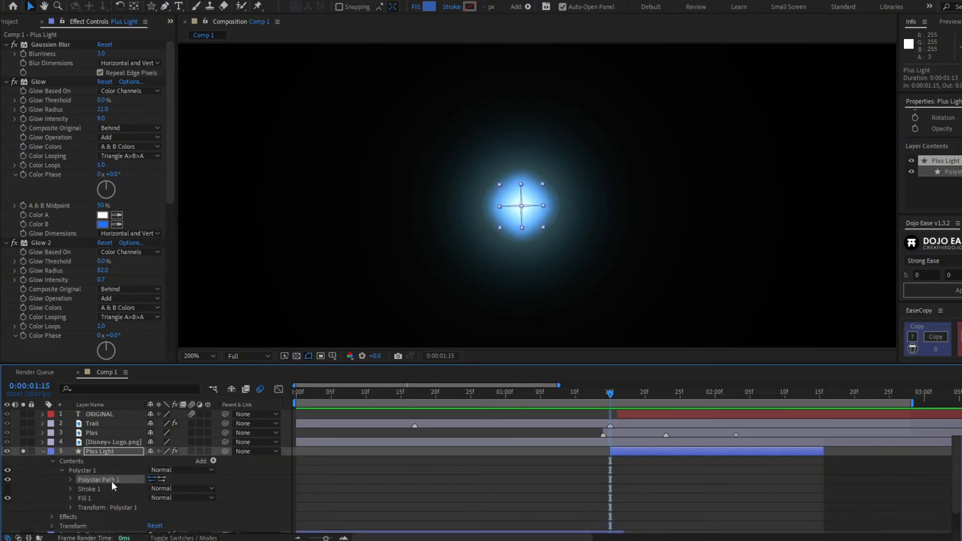
pyautogui.click(112, 481)
pyautogui.press('Delete')
pyautogui.click(213, 461)
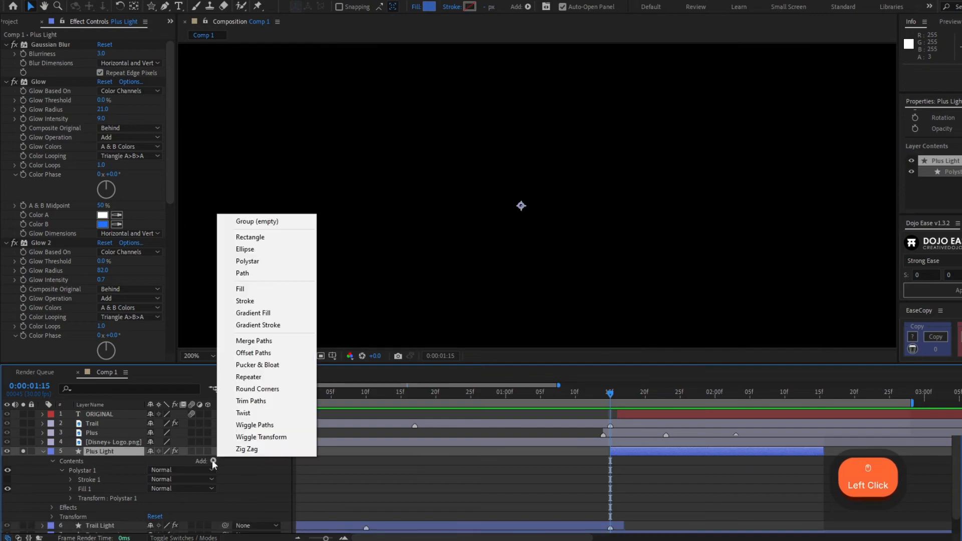
pyautogui.click(269, 249)
pyautogui.moveTo(103, 505); pyautogui.dragTo(101, 477)
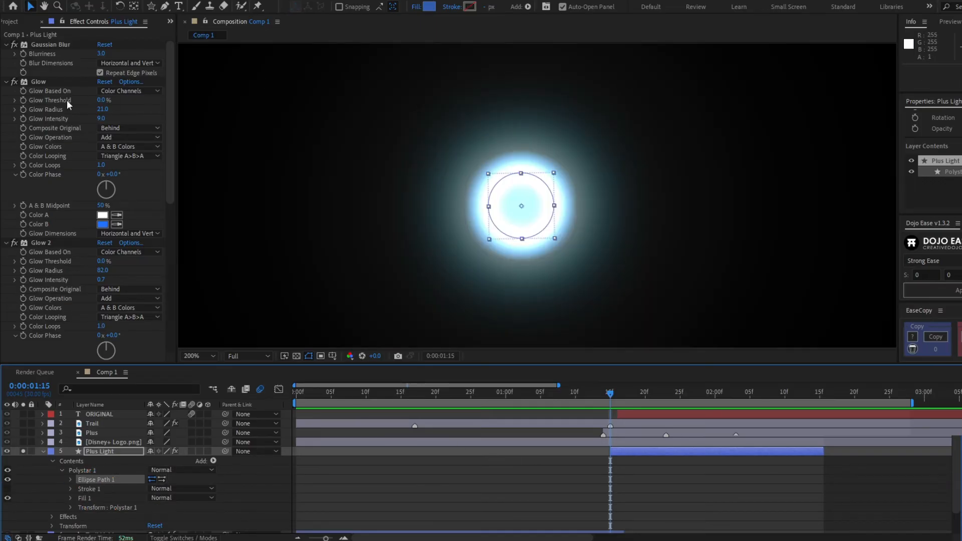
# Step: Set the Gaussian Blur blurriness on Plus Light to 50
pyautogui.click(102, 54)
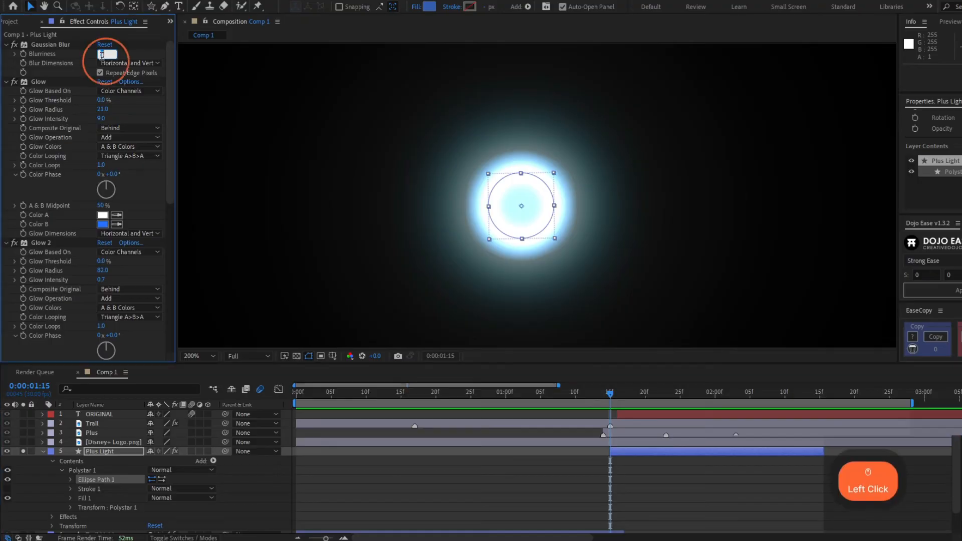
pyautogui.write('50')
pyautogui.press('Return')
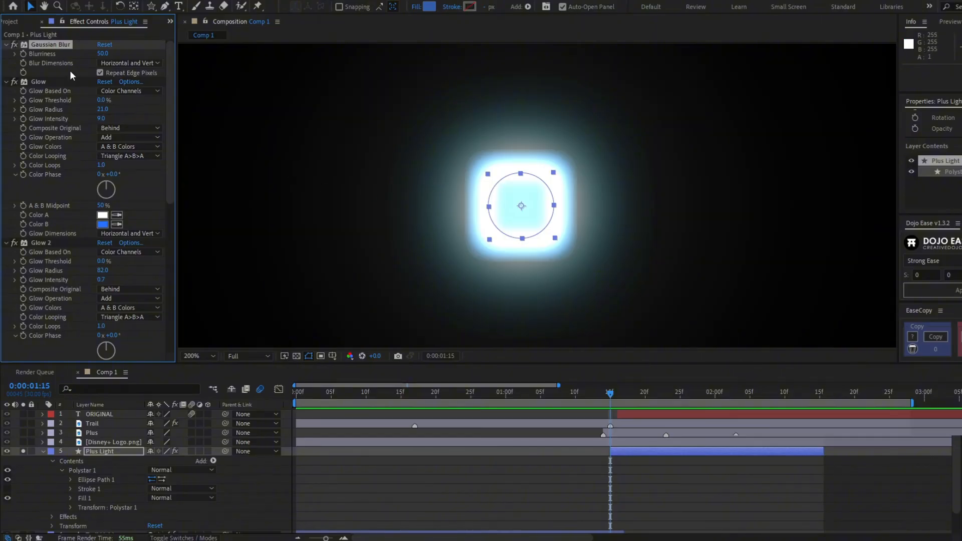
# Step: Set the first Glow effect on Plus Light to threshold 15%, radius 150 and intensity 15
pyautogui.click(104, 100)
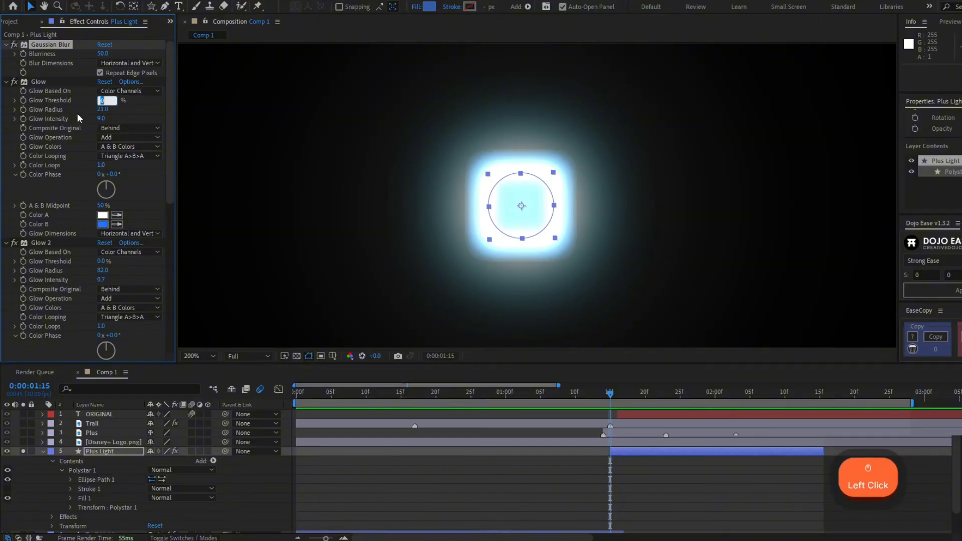
pyautogui.write('15')
pyautogui.press('Return')
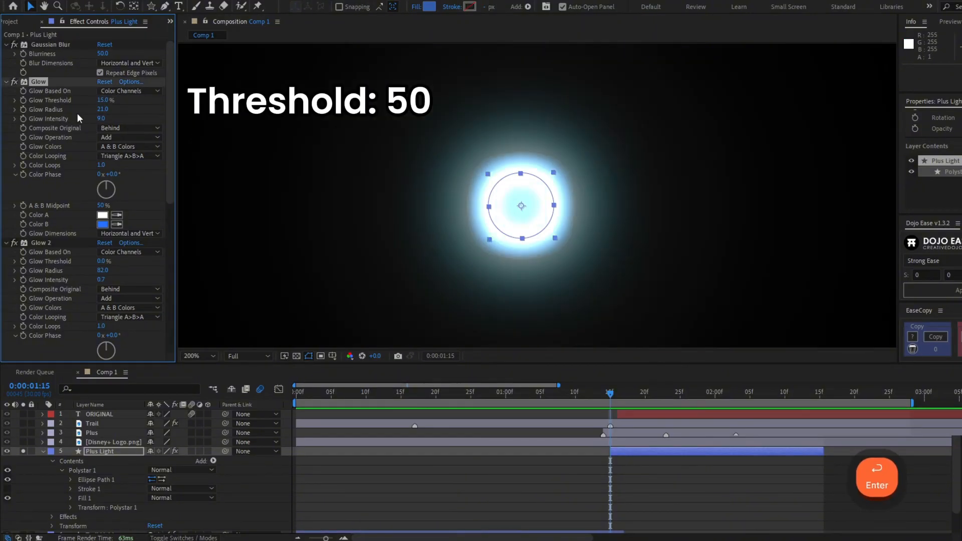
pyautogui.click(101, 109)
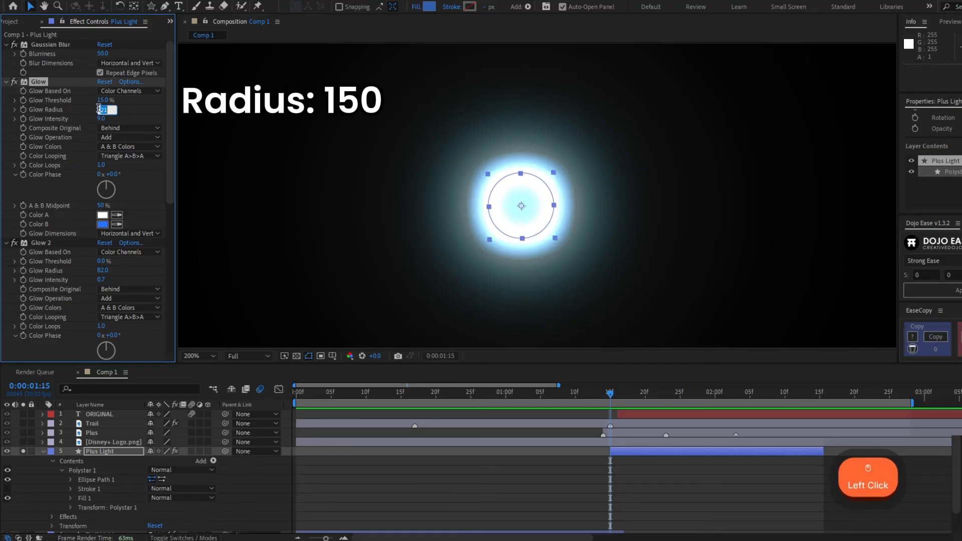
pyautogui.write('150')
pyautogui.press('Return')
pyautogui.click(103, 119)
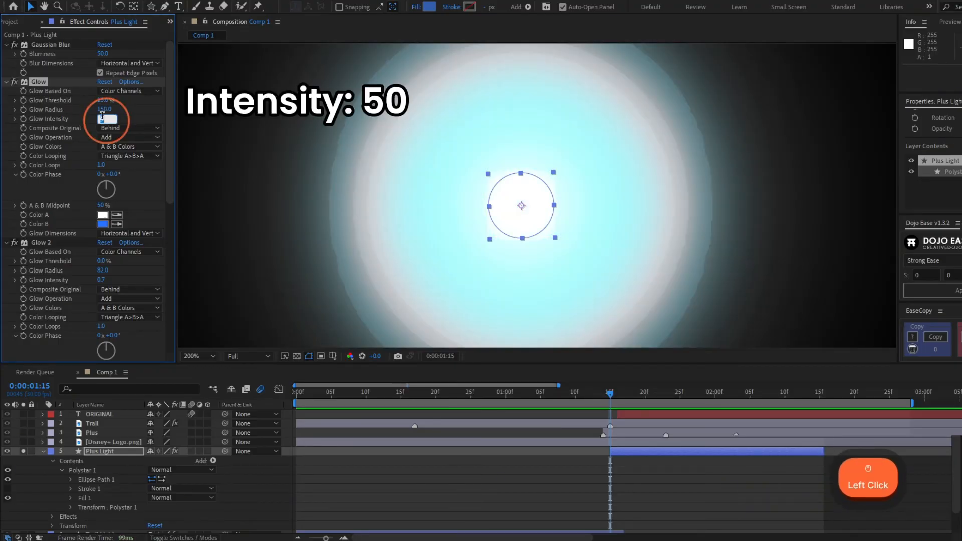
pyautogui.write('15')
pyautogui.press('Return')
# Step: Move the Exposure effect between Glow and Glow 2 on Plus Light and collapse its settings
pyautogui.press(',')
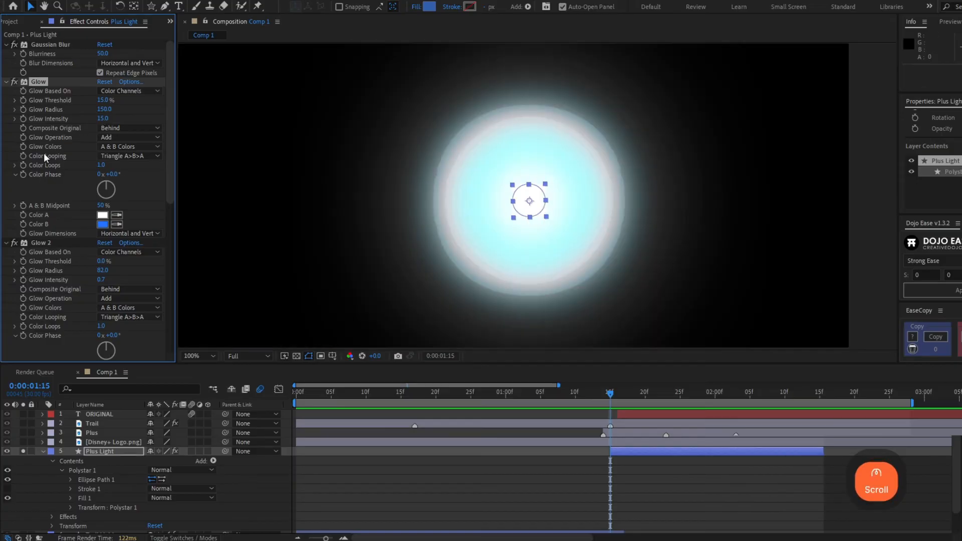
pyautogui.scroll(-4, 44, 152)
pyautogui.click(50, 304)
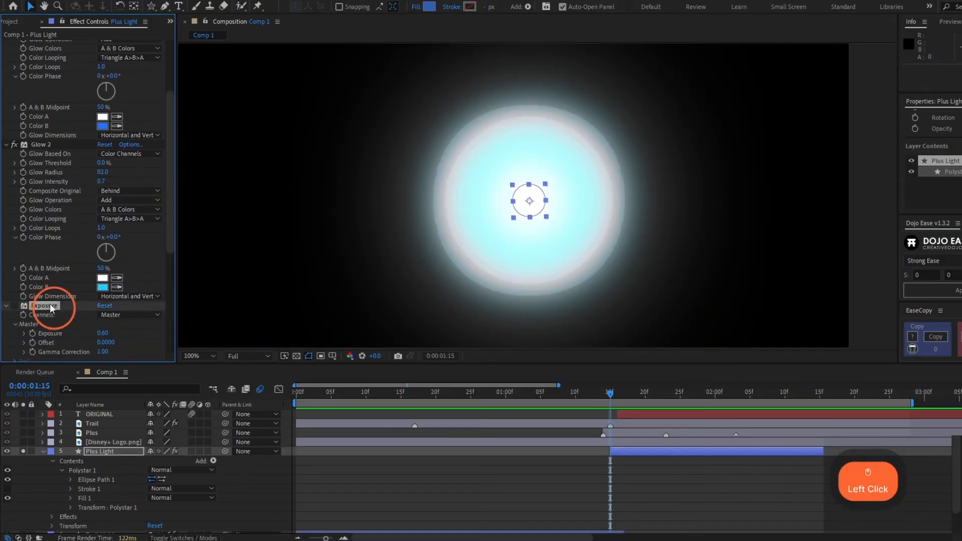
pyautogui.moveTo(50, 304); pyautogui.dragTo(45, 135)
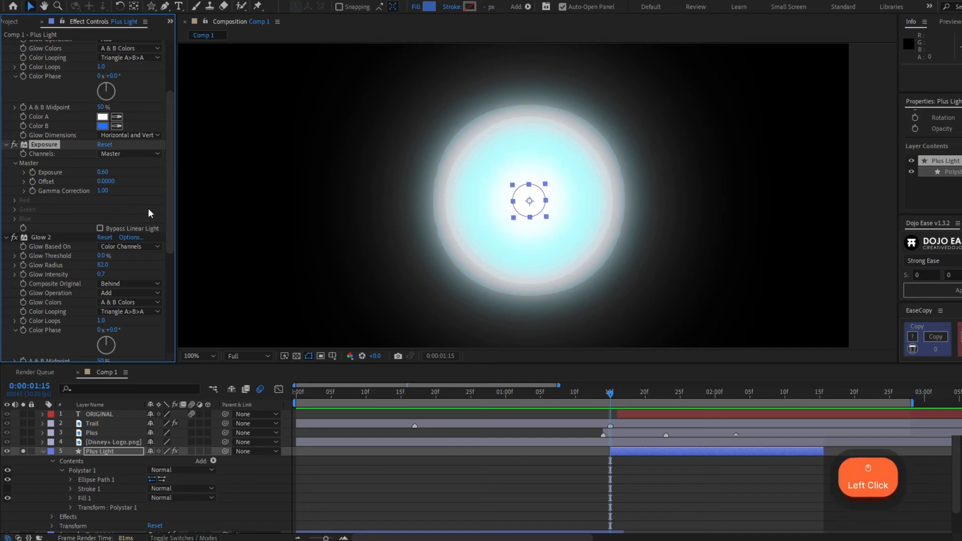
pyautogui.click(6, 145)
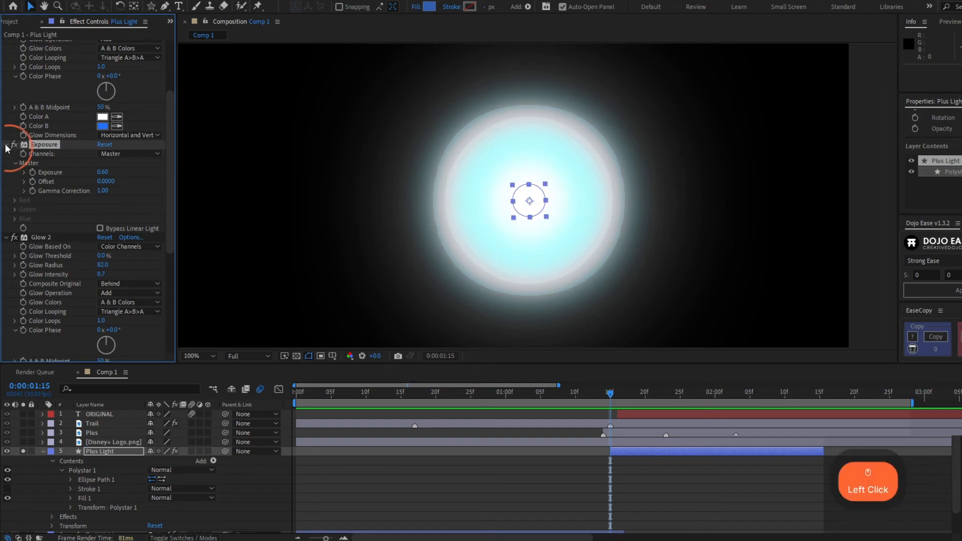
# Step: Set Glow 2 on Plus Light to radius 500 and intensity 1
pyautogui.click(41, 154)
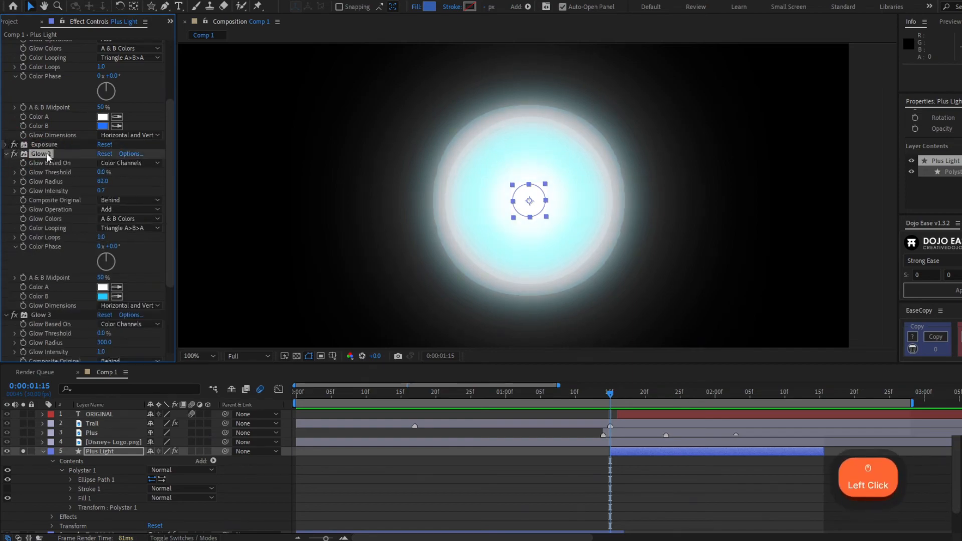
pyautogui.click(103, 181)
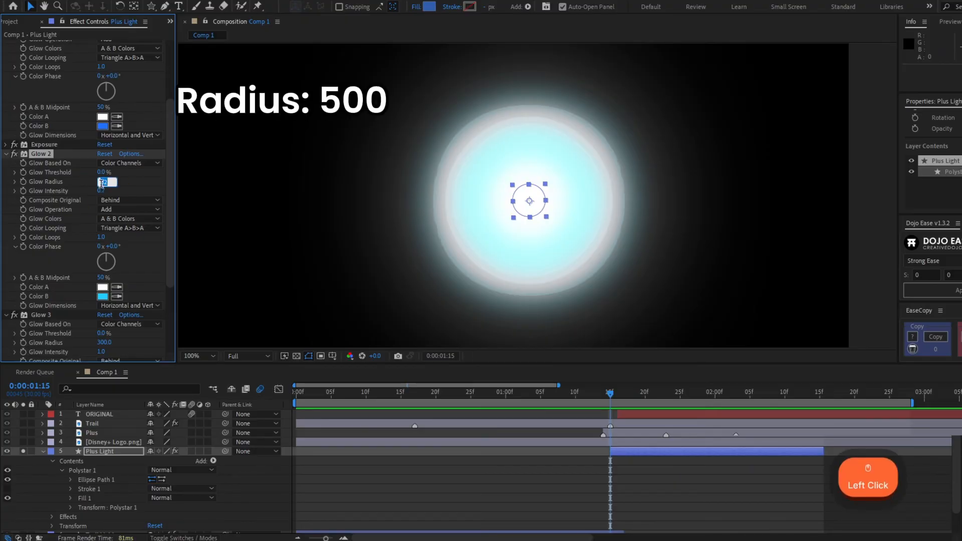
pyautogui.write('500')
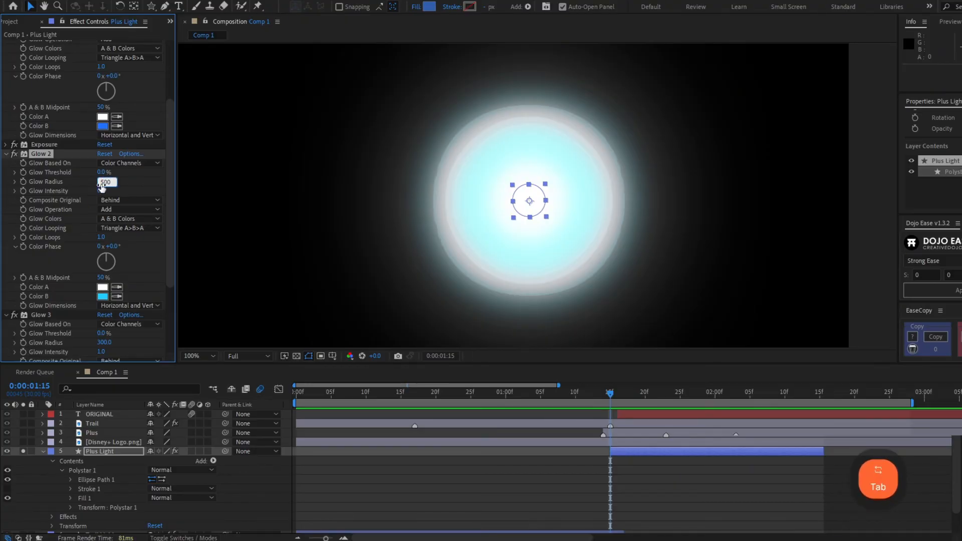
pyautogui.press('Return')
# Step: Delete the Glow 3 effect from Plus Light and turn off Repeat Edge Pixels for its Gaussian Blur
pyautogui.scroll(-5, 53, 209)
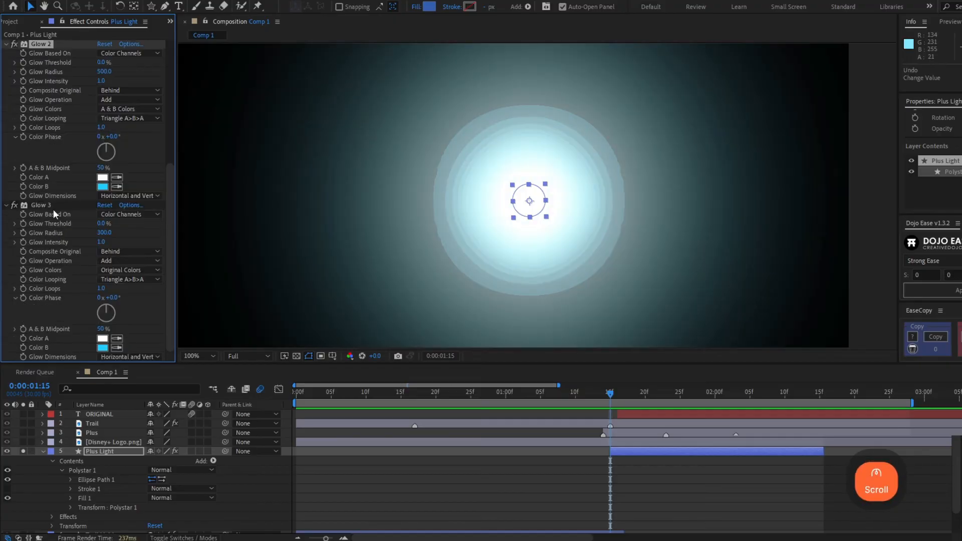
pyautogui.click(52, 205)
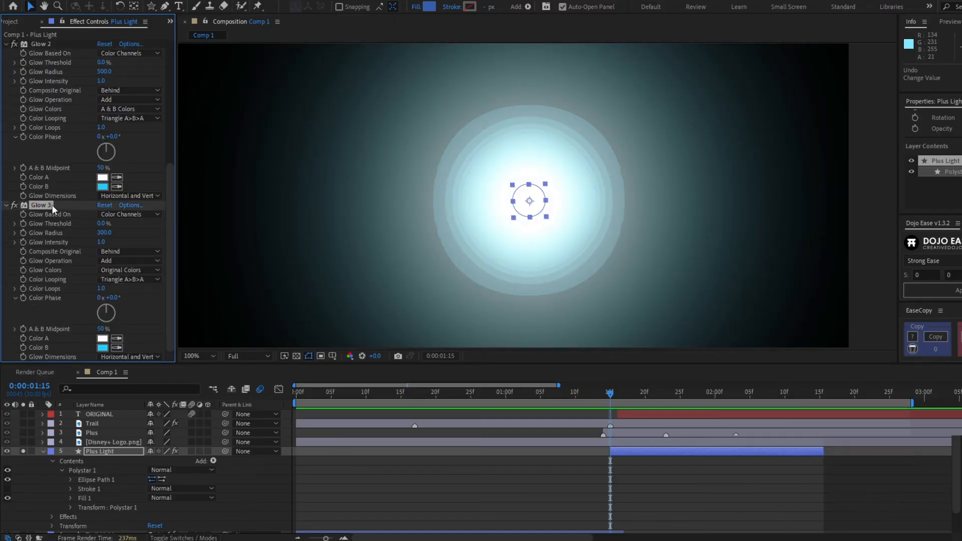
pyautogui.press('Delete')
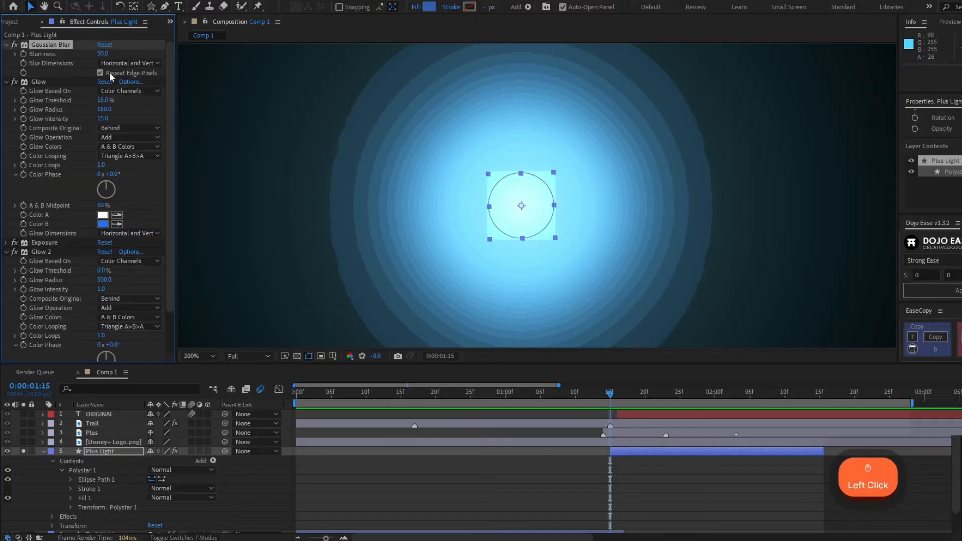
pyautogui.click(99, 72)
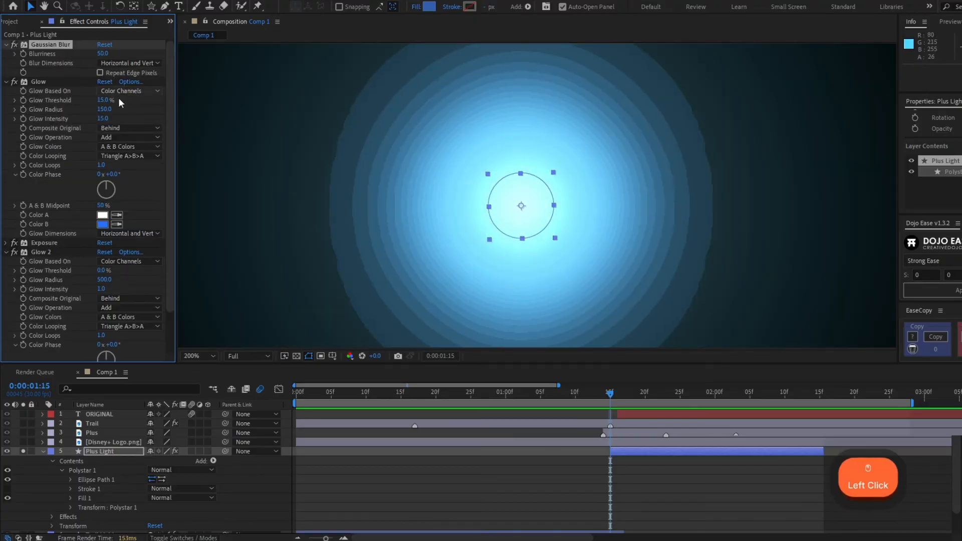
pyautogui.click(413, 202)
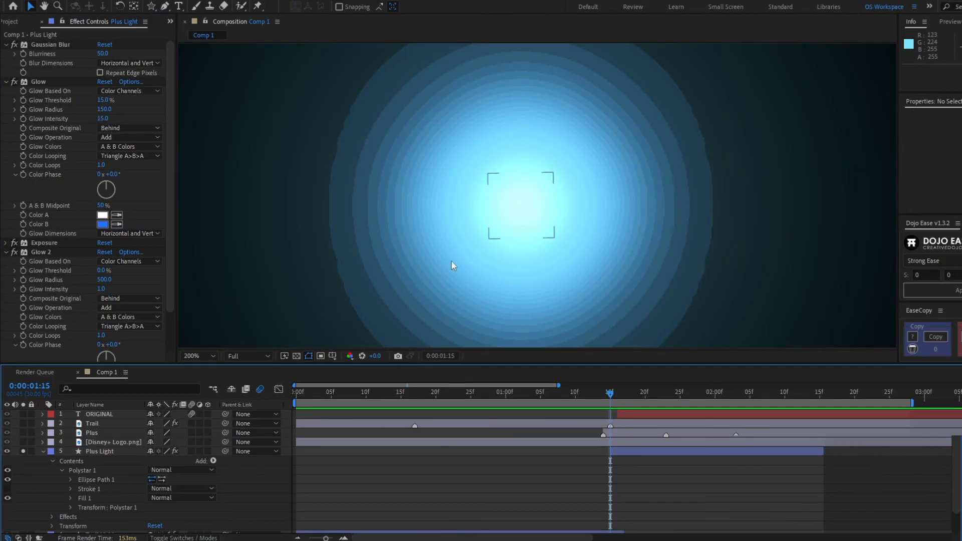
# Step: Unsolo Plus Light and add a Scale keyframe to it at 0:00:01:15
pyautogui.click(23, 452)
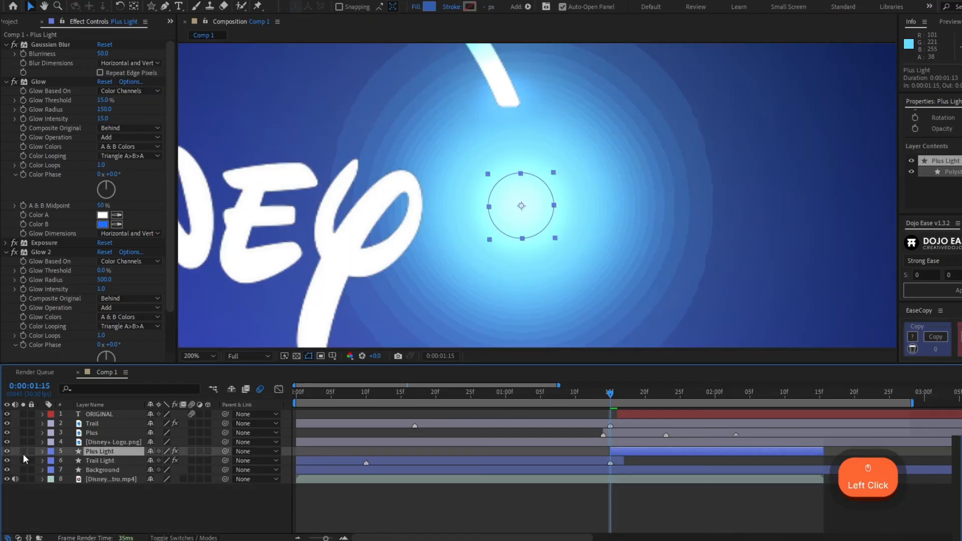
pyautogui.scroll(-2, 538, 198)
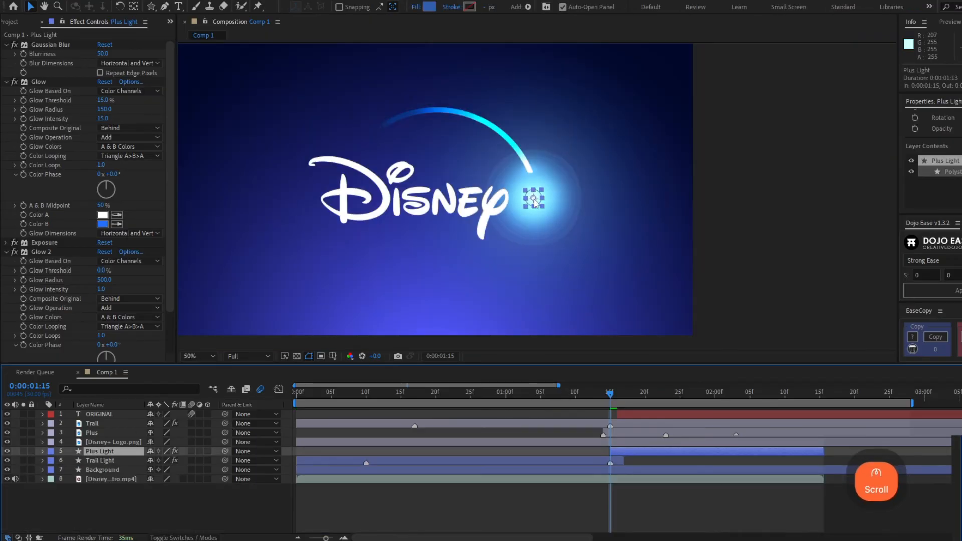
pyautogui.scroll(2, 536, 200)
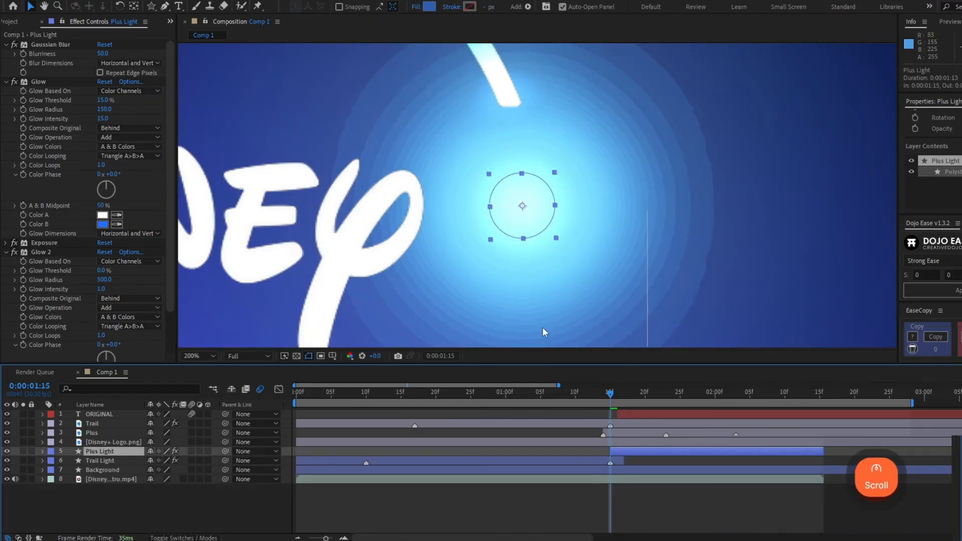
pyautogui.click(121, 454)
pyautogui.press('s')
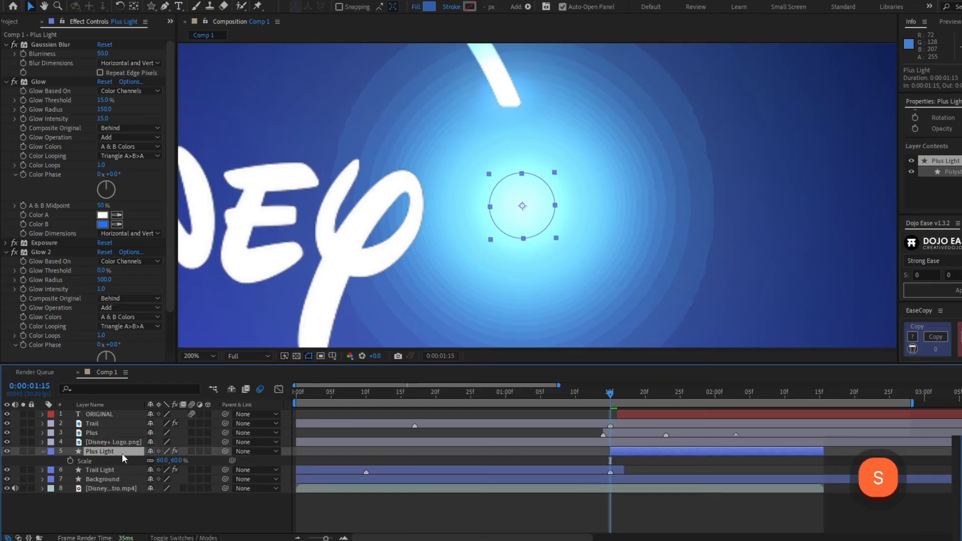
pyautogui.click(70, 460)
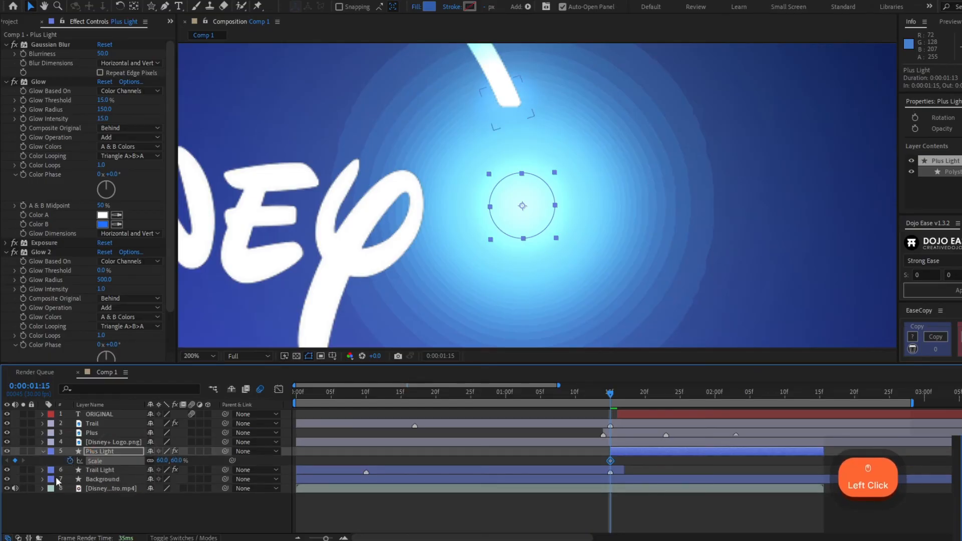
# Step: Solo the reference video, then move Plus Light's start and its Scale keyframe to 0:00:01:14
pyautogui.click(23, 488)
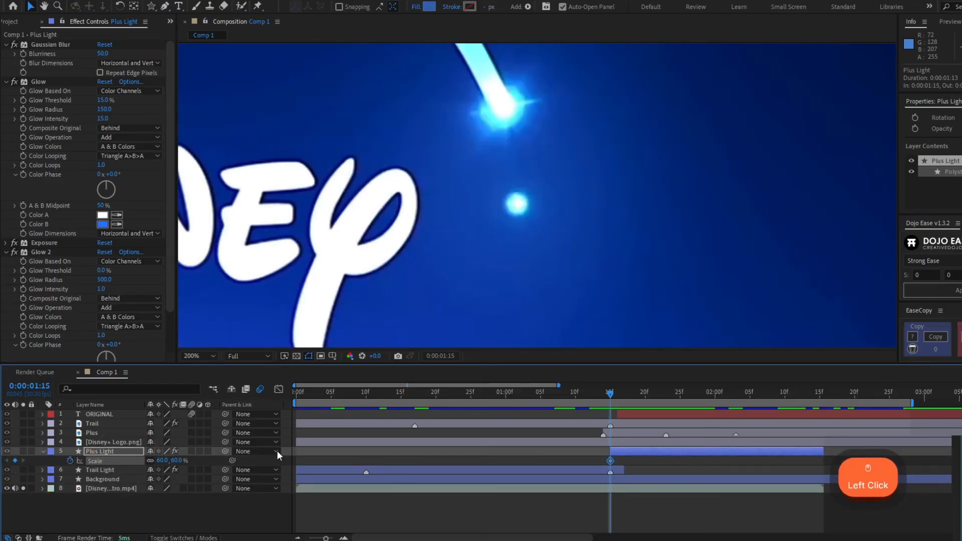
pyautogui.scroll(1, 596, 301)
pyautogui.moveTo(612, 454); pyautogui.dragTo(606, 461)
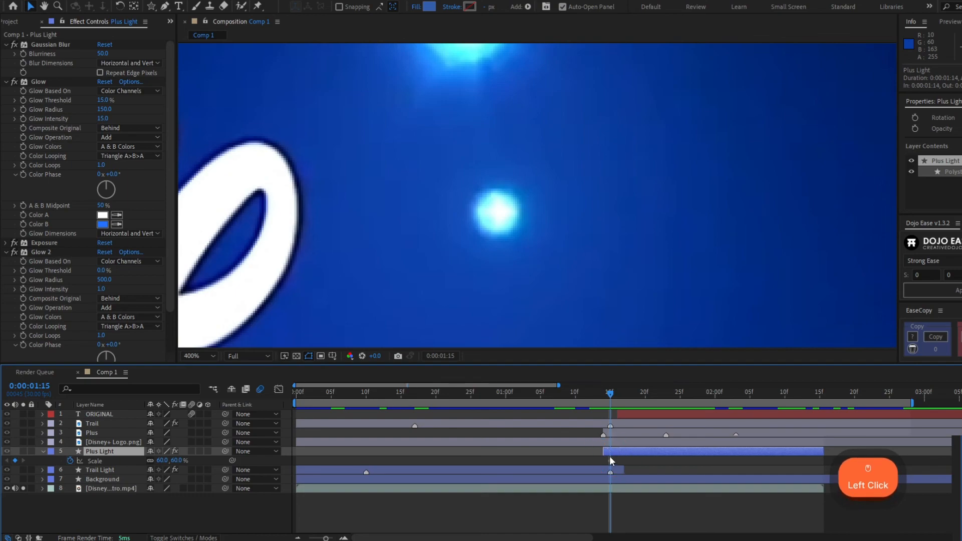
pyautogui.click(605, 394)
# Step: Find the frame in the reference video where the plus glow peaks and add a marker to Plus Light at 0:00:01:19
pyautogui.moveTo(608, 394); pyautogui.dragTo(636, 401)
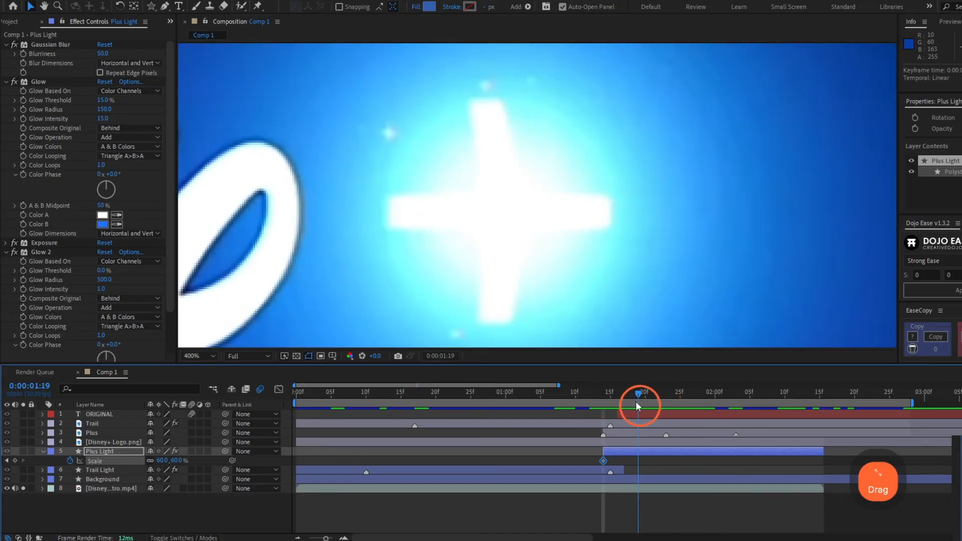
pyautogui.rightClick(638, 452)
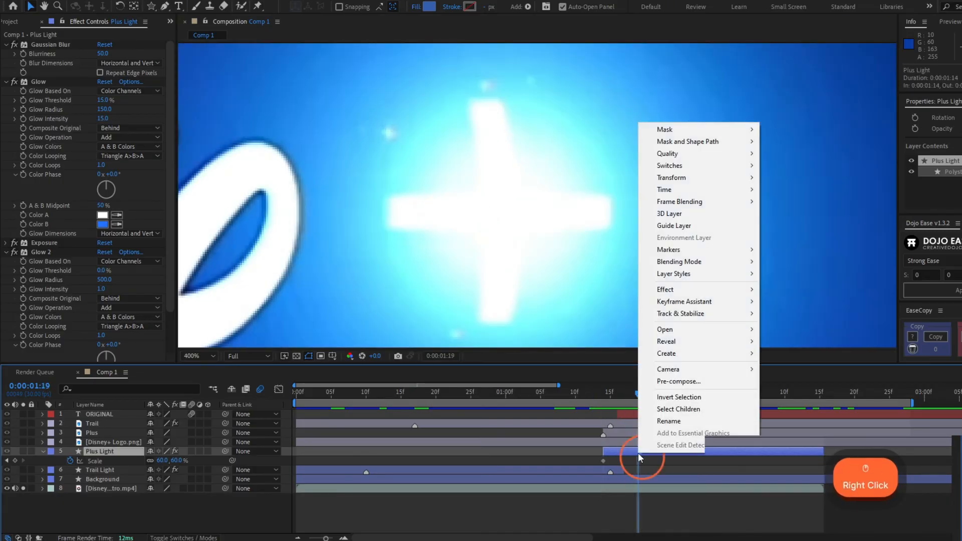
pyautogui.moveTo(670, 250)
pyautogui.click(774, 251)
# Step: Find the frame in the reference video where the plus glow has faded and add a marker to Plus Light at 0:00:01:29
pyautogui.click(648, 394)
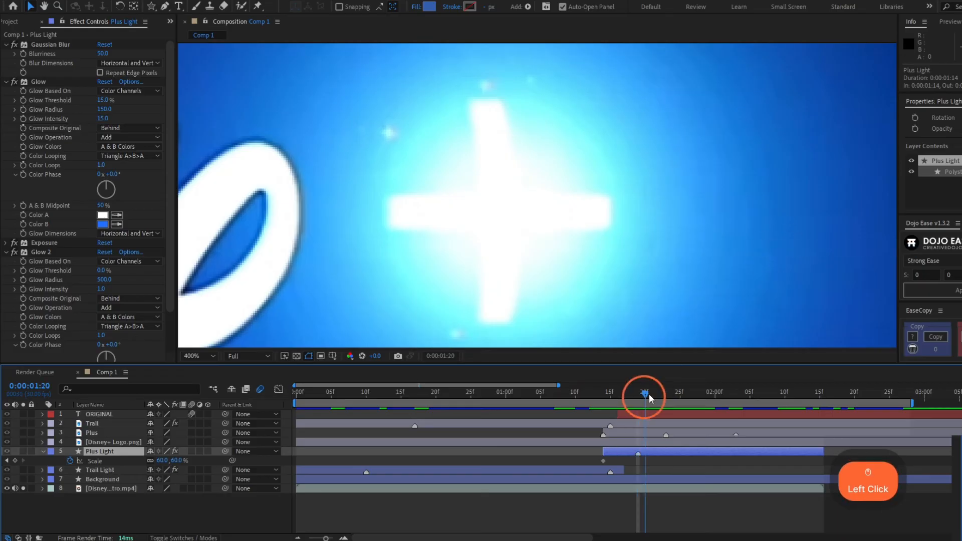
pyautogui.moveTo(649, 394); pyautogui.dragTo(704, 392)
pyautogui.scroll(-2, 602, 233)
pyautogui.scroll(1, 612, 244)
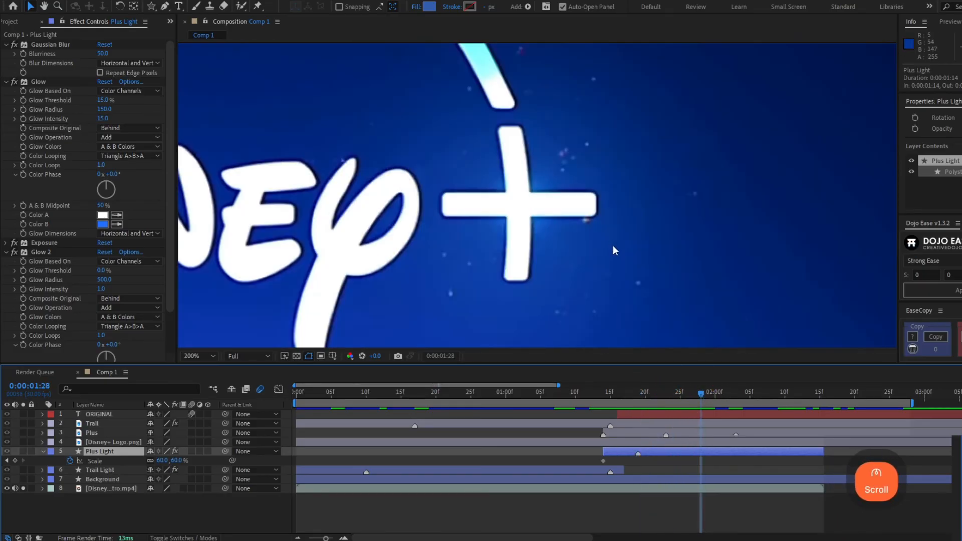
pyautogui.moveTo(696, 394); pyautogui.dragTo(711, 392)
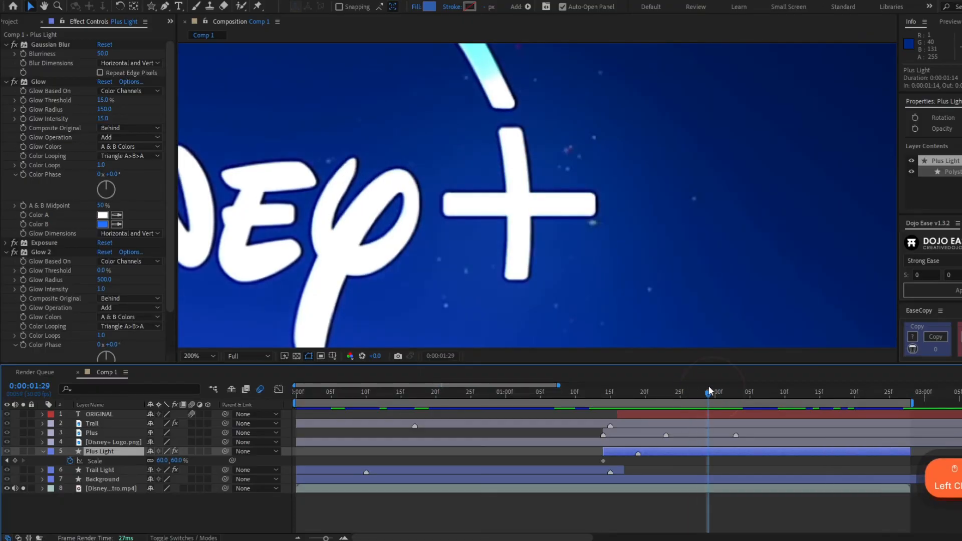
pyautogui.rightClick(708, 449)
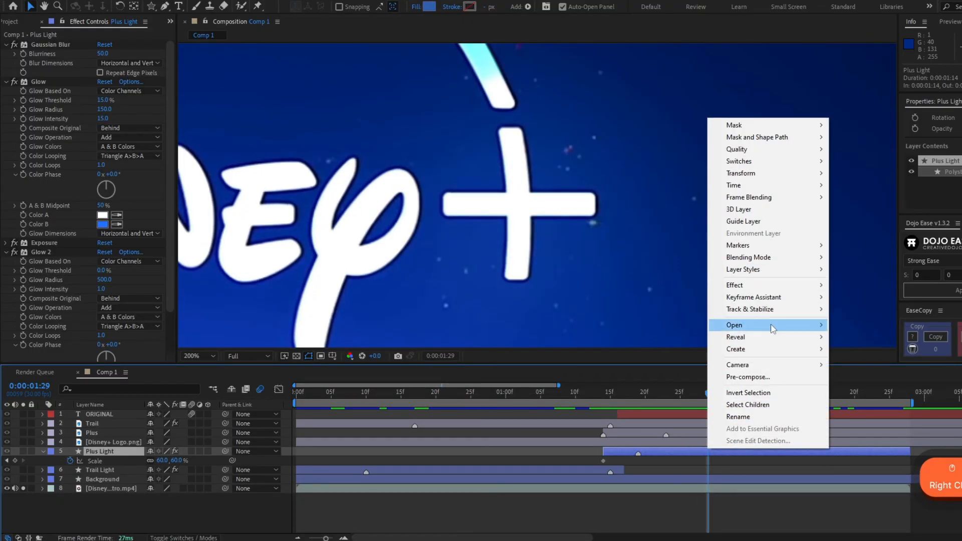
pyautogui.click(807, 245)
pyautogui.click(846, 246)
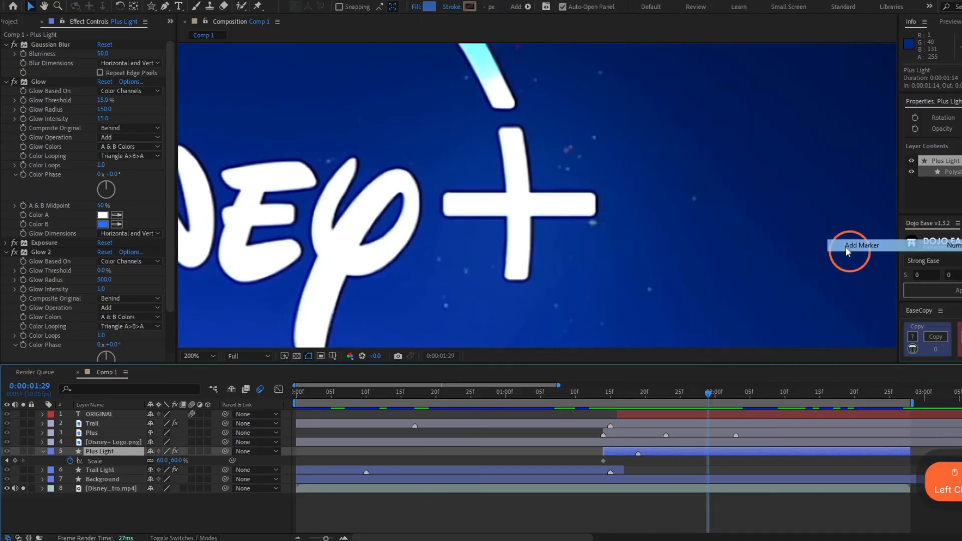
# Step: Set Plus Light's Scale to 0% at the 0:00:01:29 marker and on its first keyframe at 0:00:01:14
pyautogui.click(158, 463)
pyautogui.write('0')
pyautogui.press('Return')
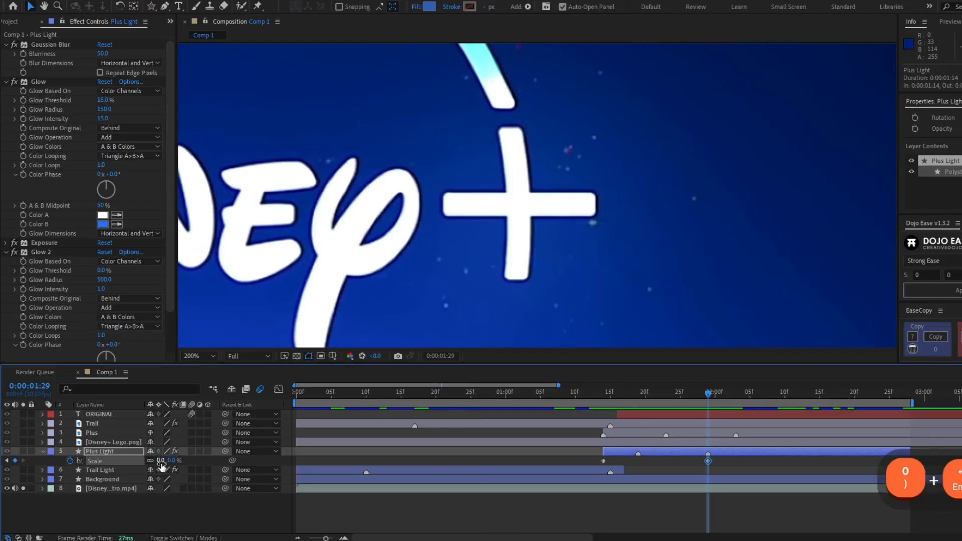
pyautogui.press('j')
pyautogui.press('j')
pyautogui.press('j')
pyautogui.press('j')
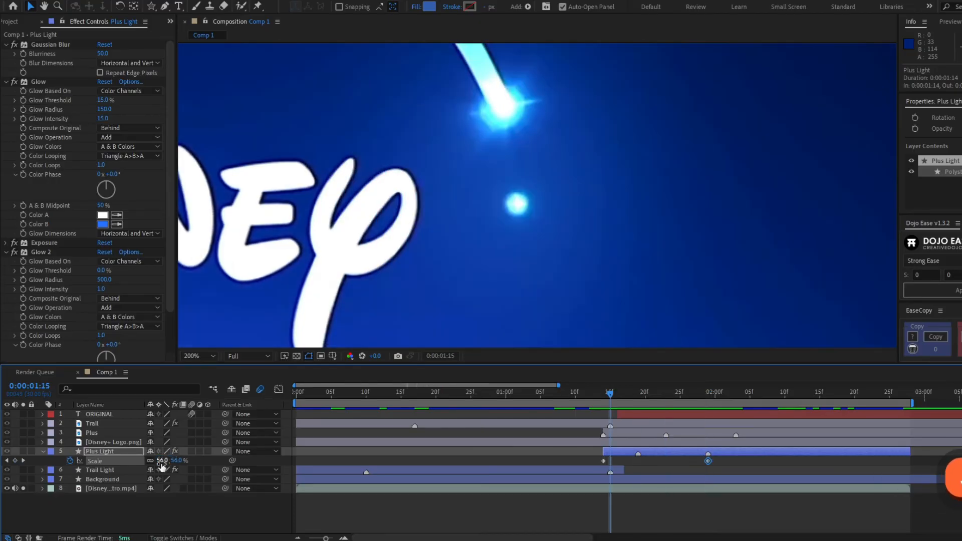
pyautogui.click(160, 464)
pyautogui.write('0')
pyautogui.press('Return')
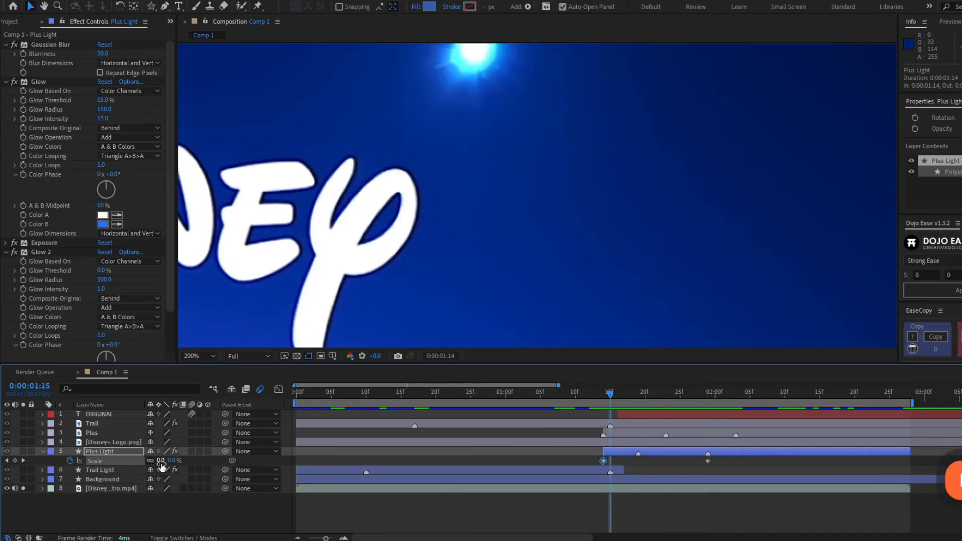
# Step: At the 0:00:01:19 marker, set Plus Light's Scale to 87% and compare its size with the glow in the reference video
pyautogui.press('k')
pyautogui.press('k')
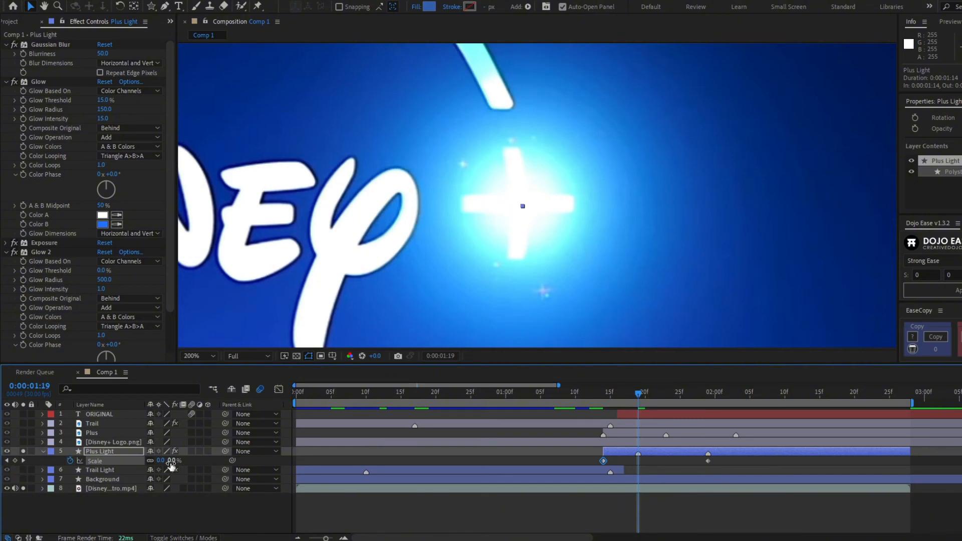
pyautogui.moveTo(171, 465)
pyautogui.mouseDown()
pyautogui.moveTo(216, 462)
pyautogui.moveTo(182, 461)
pyautogui.mouseUp()
pyautogui.click(23, 452)
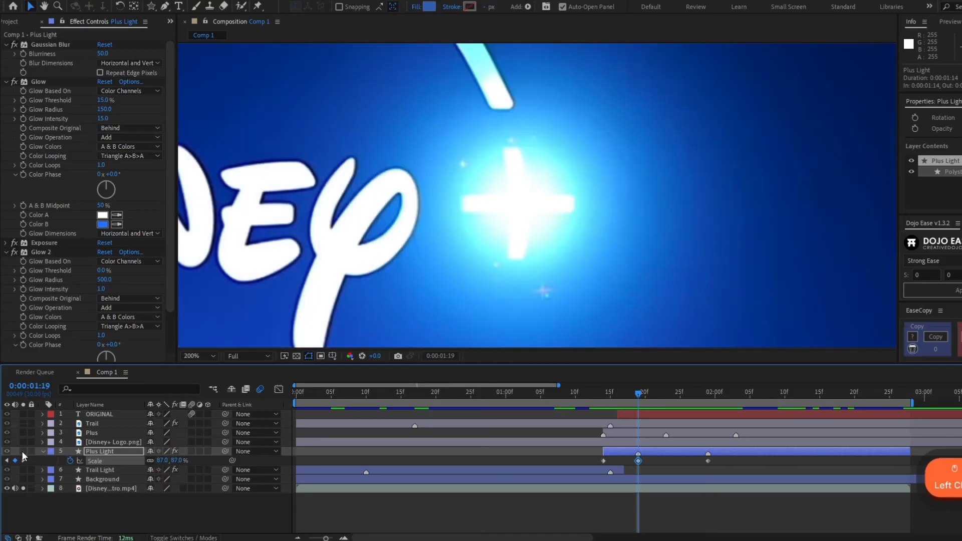
pyautogui.click(23, 452)
pyautogui.click(23, 452)
pyautogui.click(23, 452)
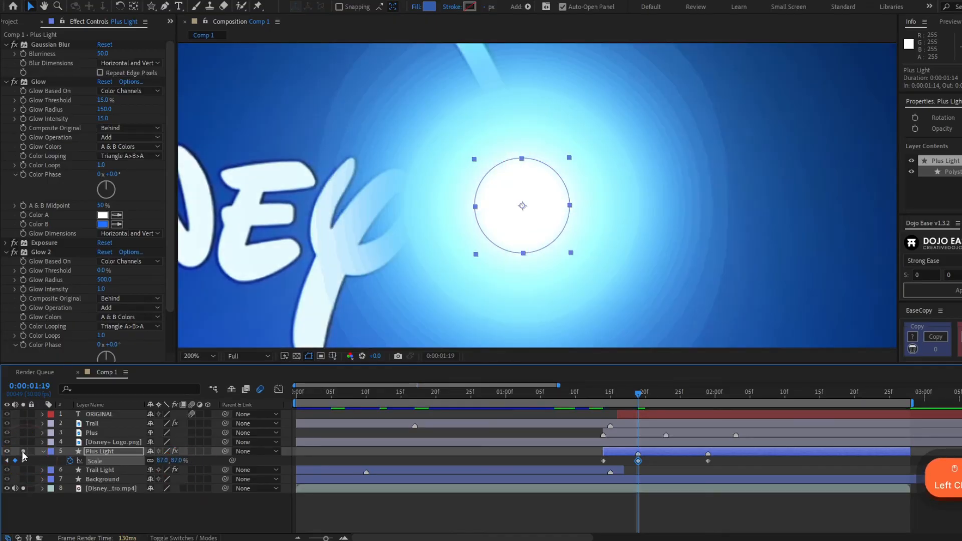
pyautogui.click(24, 452)
# Step: Apply Easy Ease to all three Scale keyframes of Plus Light and scrub through the result
pyautogui.moveTo(728, 464); pyautogui.dragTo(594, 458)
pyautogui.press('F9')
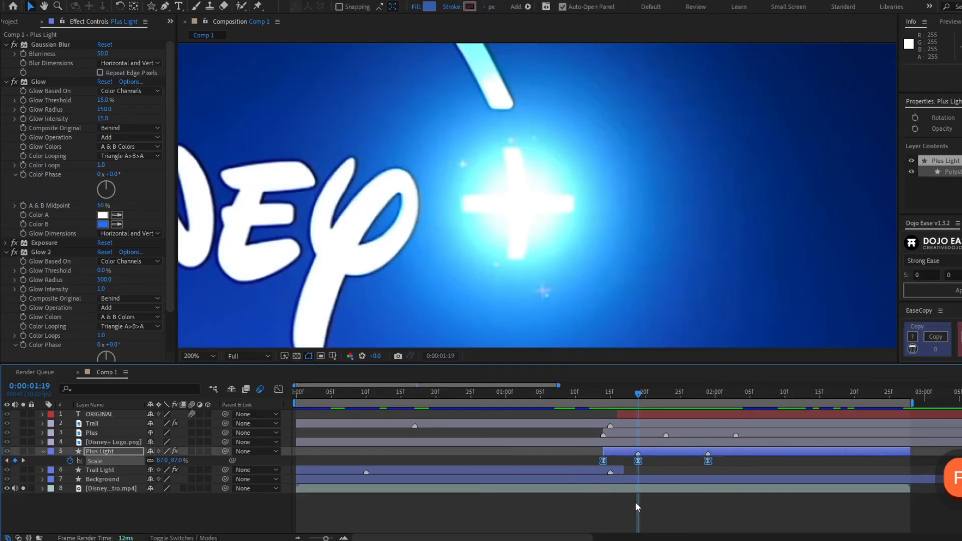
pyautogui.moveTo(611, 396); pyautogui.dragTo(656, 398)
# Step: Check Plus Light against the full composition and raise the Glow Radius of its Glow 2 effect to 1000
pyautogui.hotkey('ctrl', 'shift', 'z')
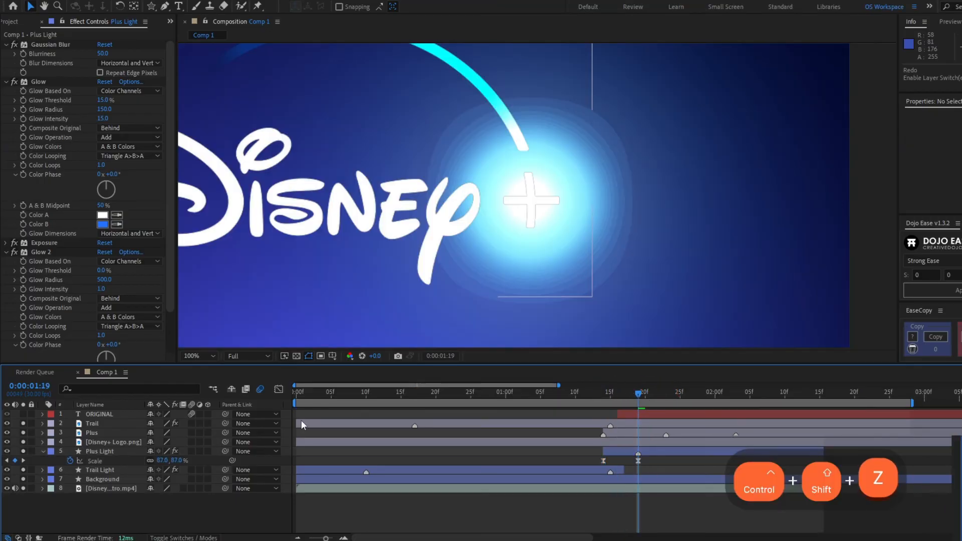
pyautogui.hotkey('ctrl', 'shift', 'z')
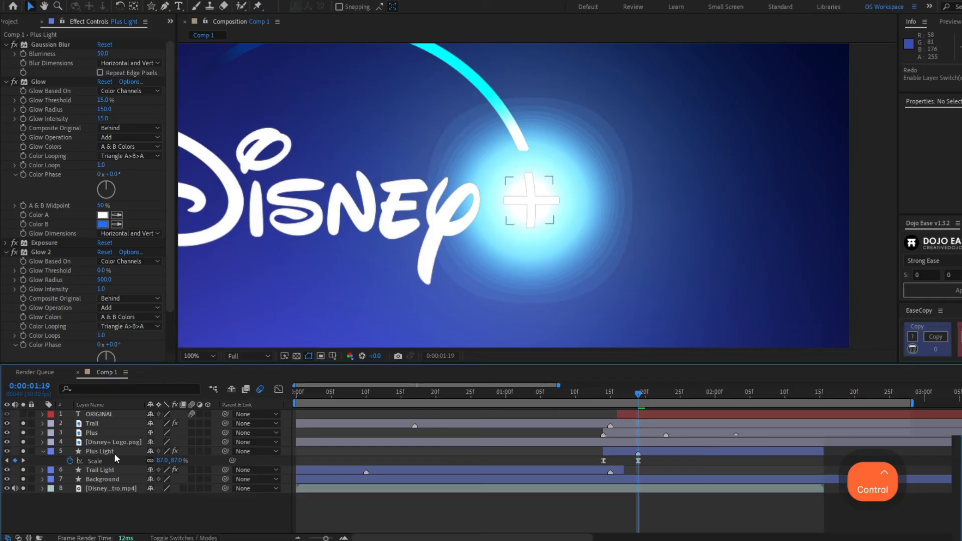
pyautogui.click(107, 480)
pyautogui.hotkey('ctrl', 'shift', 'z')
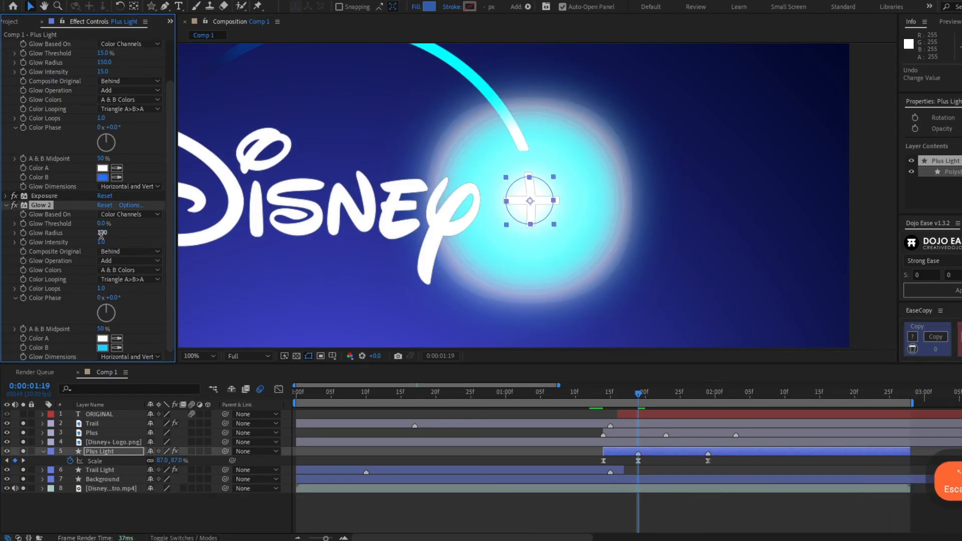
pyautogui.moveTo(102, 235); pyautogui.dragTo(295, 222)
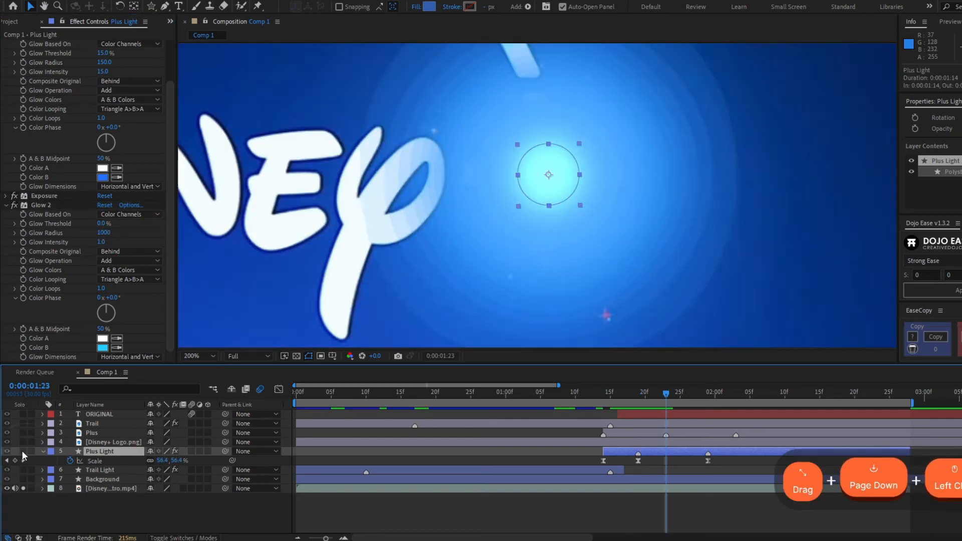
# Step: In the speed graph, lengthen the ease handles of Plus Light's peak Scale keyframe at 0:00:01:19
pyautogui.click(22, 451)
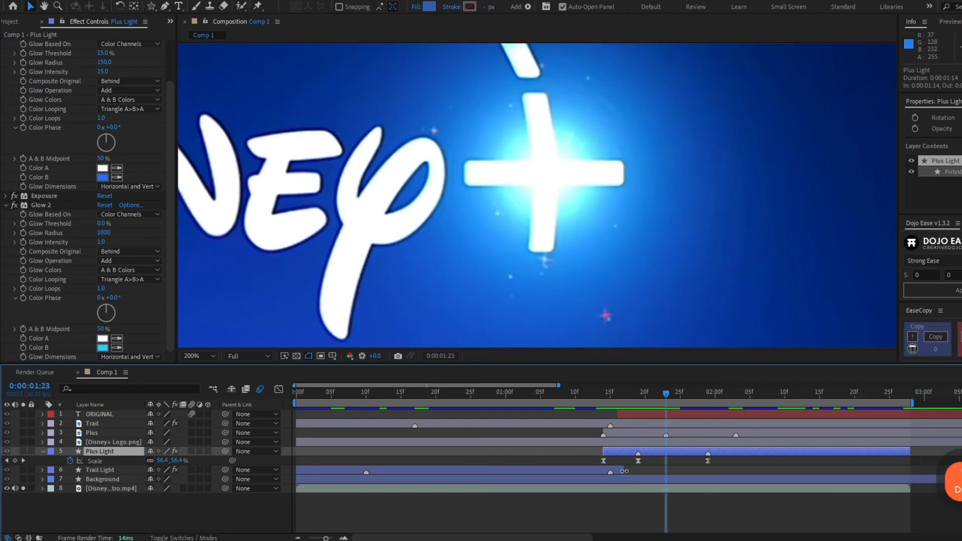
pyautogui.click(639, 461)
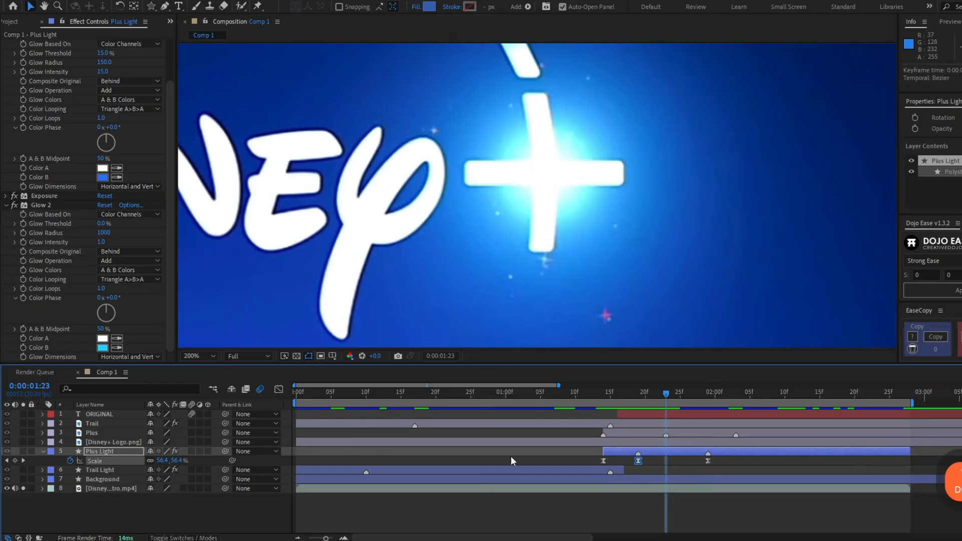
pyautogui.click(279, 389)
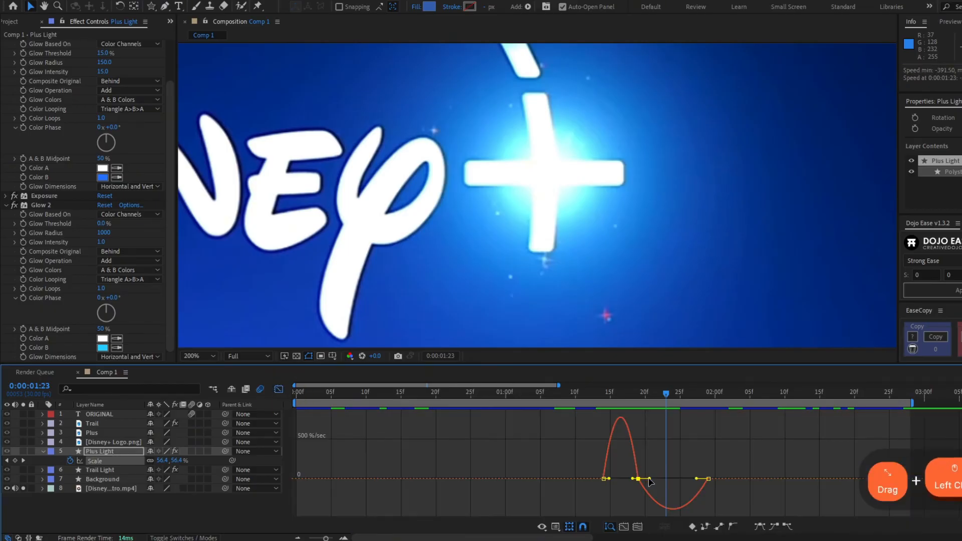
pyautogui.moveTo(655, 477); pyautogui.dragTo(663, 480)
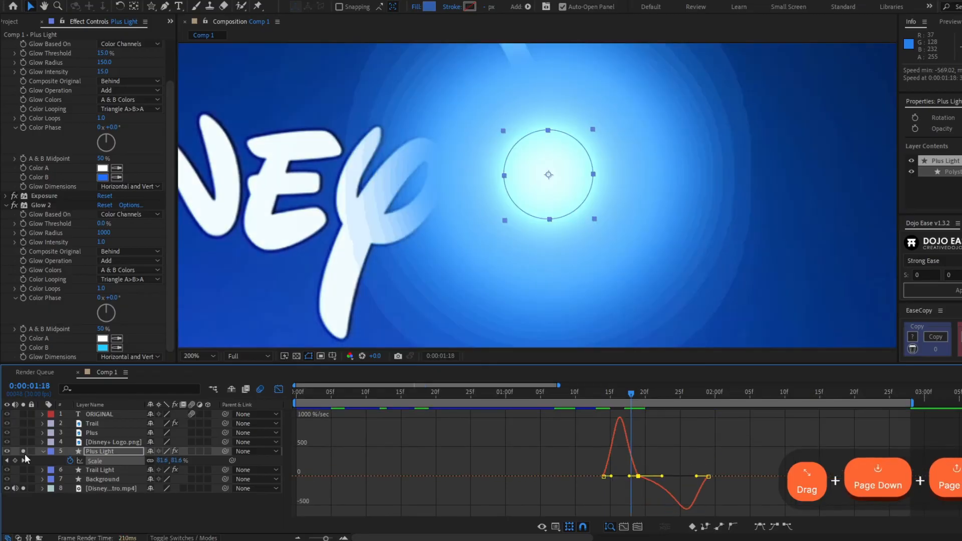
# Step: Compare Plus Light's size with the reference video's glow frame by frame between 0:00:01:16 and 0:00:01:18
pyautogui.click(25, 452)
pyautogui.click(25, 451)
pyautogui.click(25, 451)
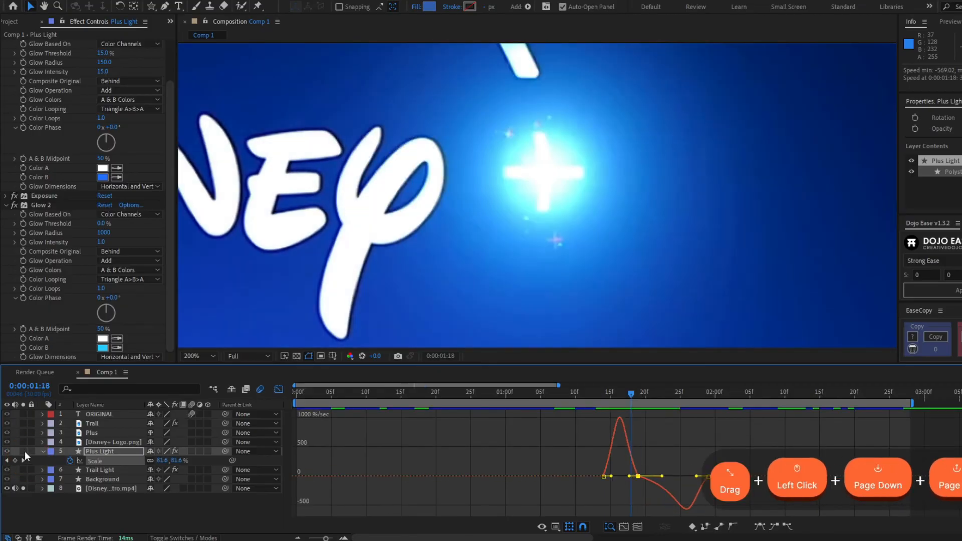
pyautogui.click(25, 451)
pyautogui.press('pageup')
pyautogui.press('pageup')
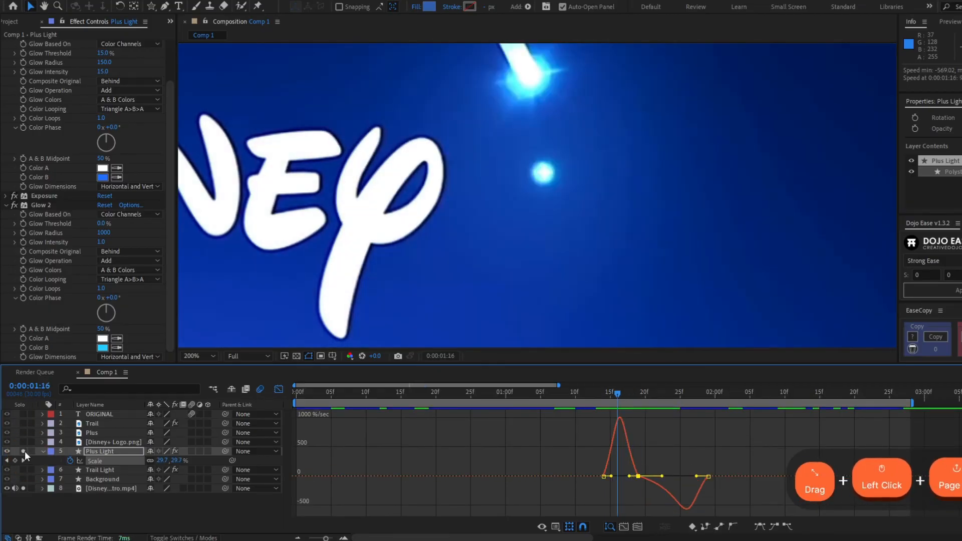
pyautogui.click(26, 452)
pyautogui.click(25, 452)
pyautogui.press('pagedown')
pyautogui.click(25, 452)
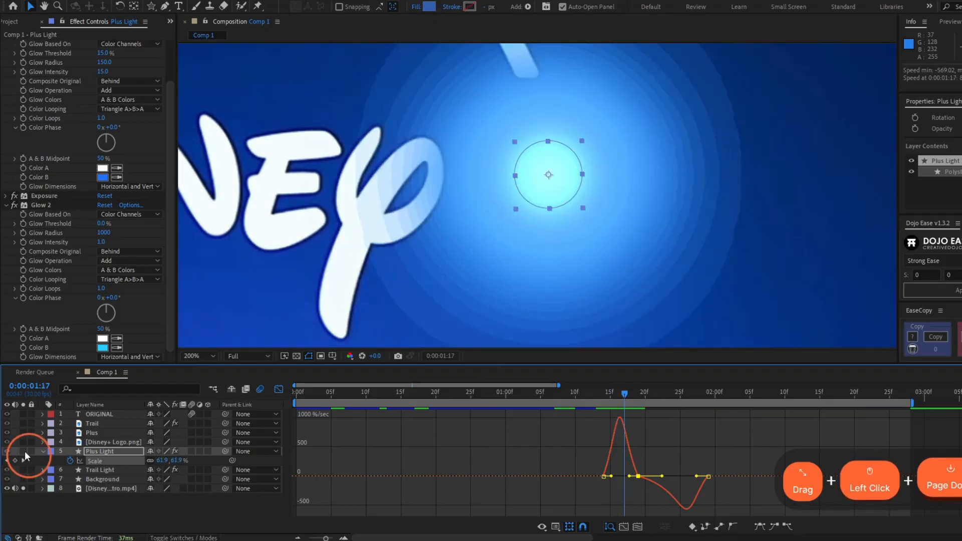
pyautogui.click(25, 452)
# Step: Fine-tune the incoming ease handle of Plus Light's peak Scale keyframe in the speed graph
pyautogui.click(631, 476)
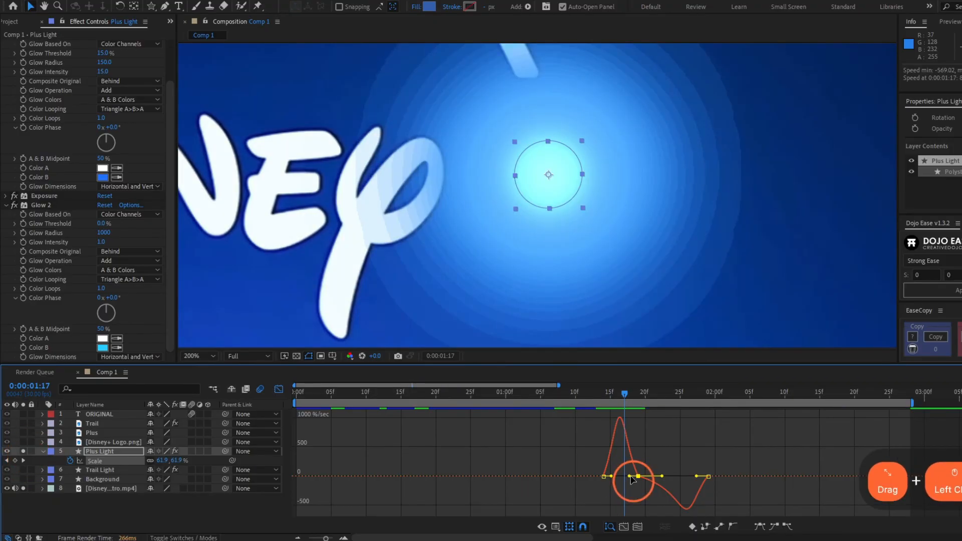
pyautogui.moveTo(632, 479); pyautogui.dragTo(634, 481)
pyautogui.click(622, 481)
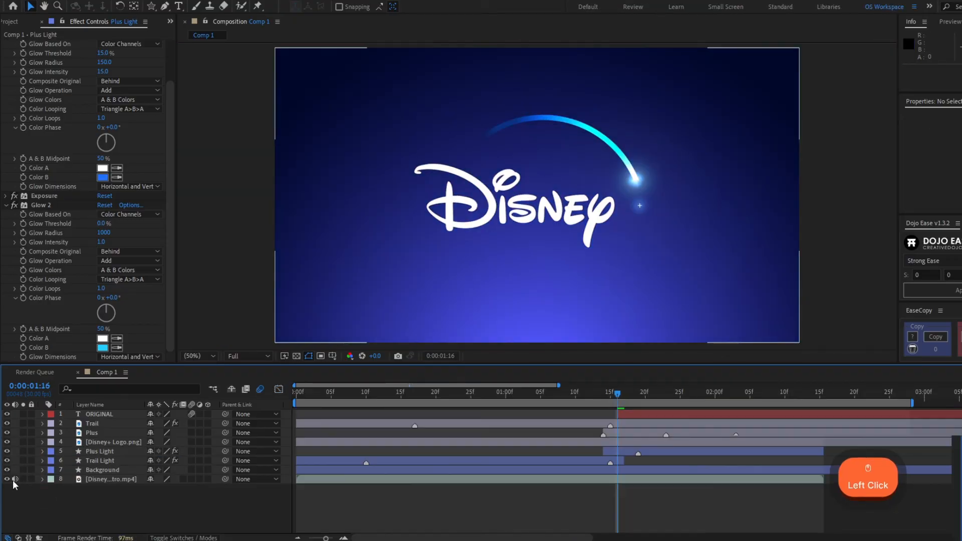
# Step: Hide the reference video layer, play the composition, and check the trail around 0:00:01:00
pyautogui.click(8, 480)
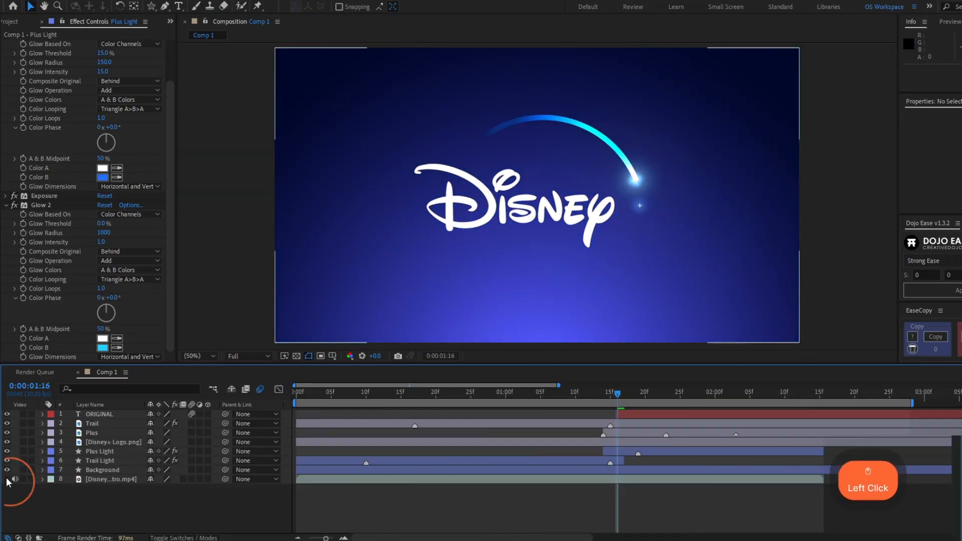
pyautogui.press('space')
pyautogui.moveTo(318, 397); pyautogui.dragTo(338, 413)
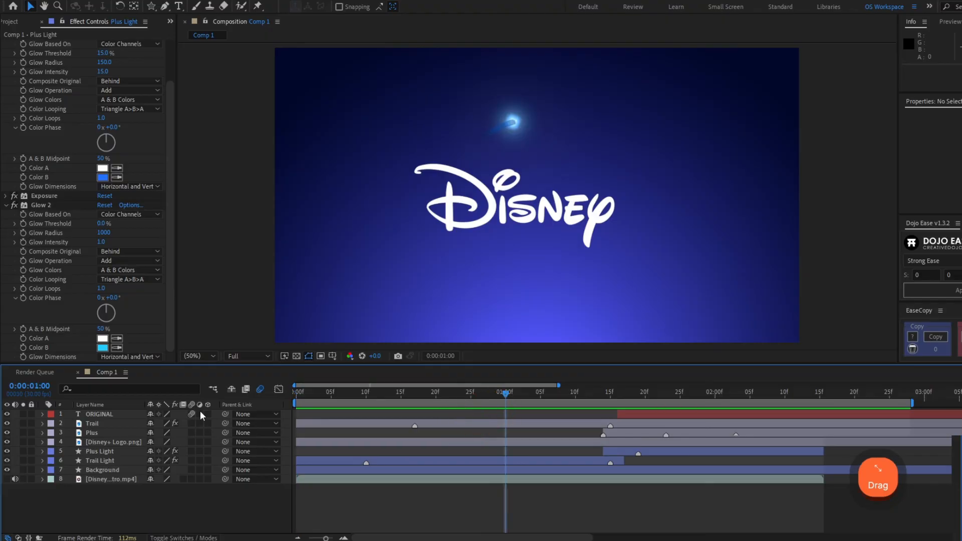
# Step: Move the Trail layer directly below Trail Light in the layer order and preview the animation from the start
pyautogui.click(112, 425)
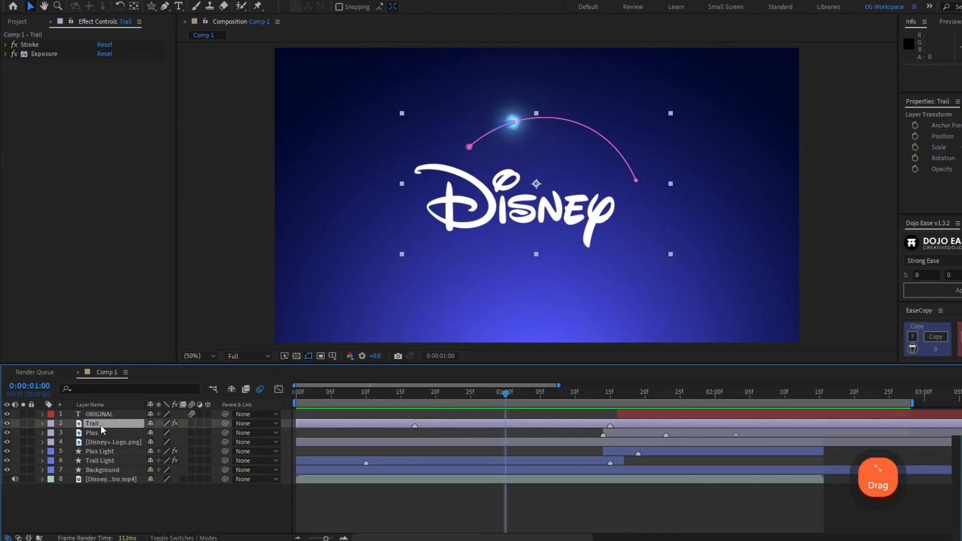
pyautogui.moveTo(100, 425); pyautogui.dragTo(105, 465)
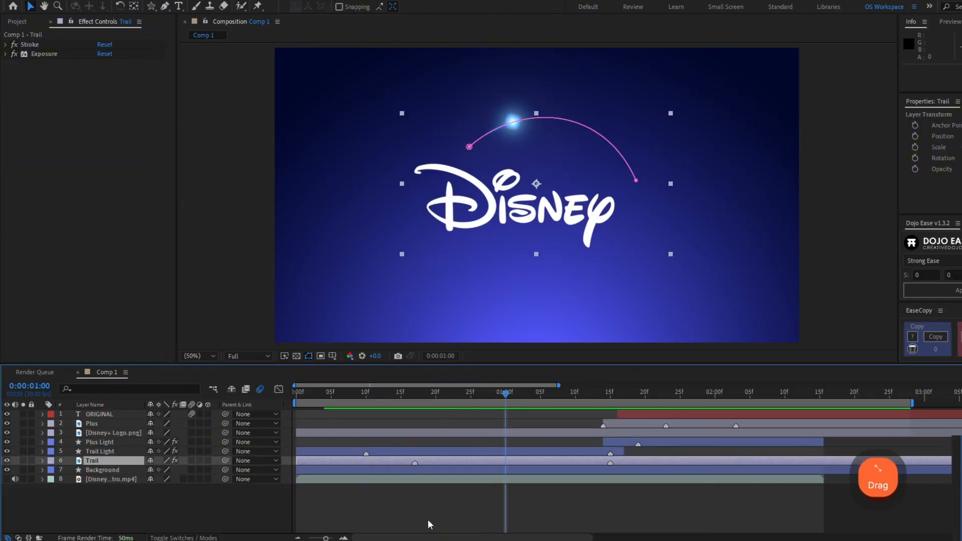
pyautogui.click(446, 509)
pyautogui.keyDown('shift'); pyautogui.click(296, 392); pyautogui.keyUp('shift')
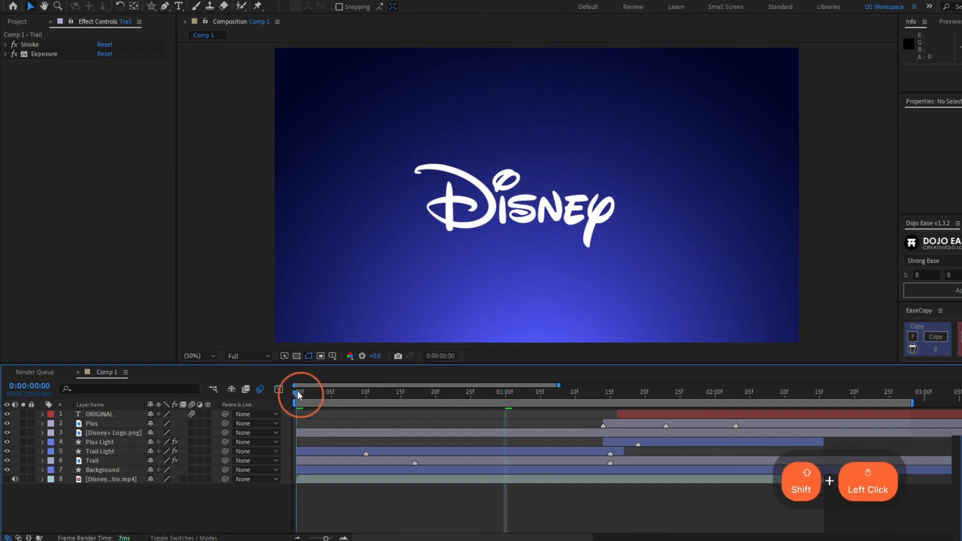
pyautogui.press('space')
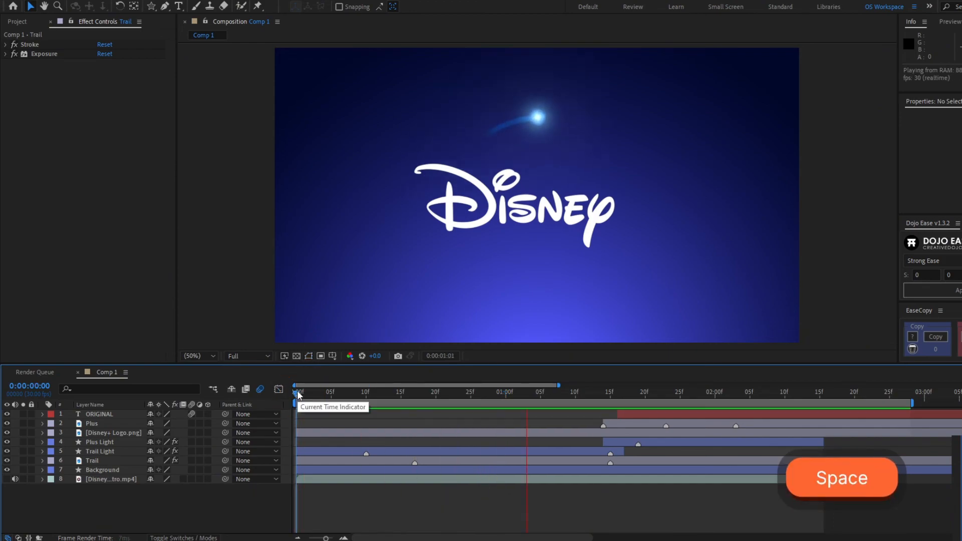
pyautogui.click(298, 394)
pyautogui.press('space')
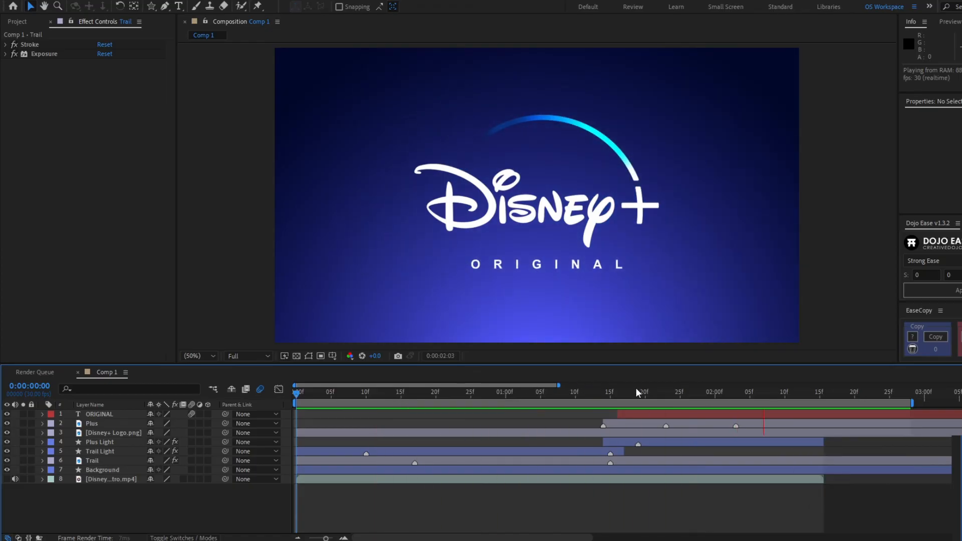
# Step: Make the reference video layer visible again and step through the frames around 0:00:01:26 to examine the plus glow fading out
pyautogui.moveTo(652, 391); pyautogui.dragTo(684, 394)
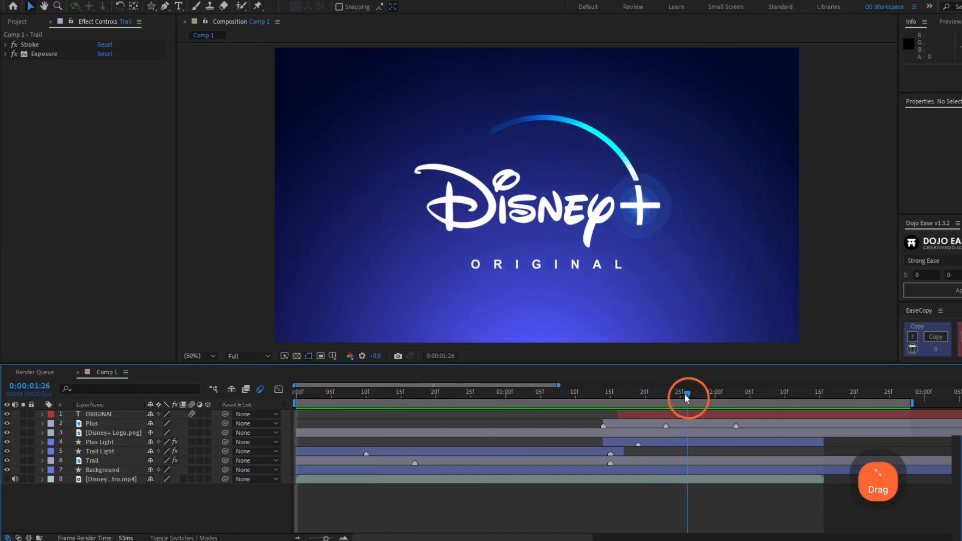
pyautogui.press('pagedown')
pyautogui.press('pagedown')
pyautogui.click(7, 480)
pyautogui.press('pageup')
pyautogui.press('pageup')
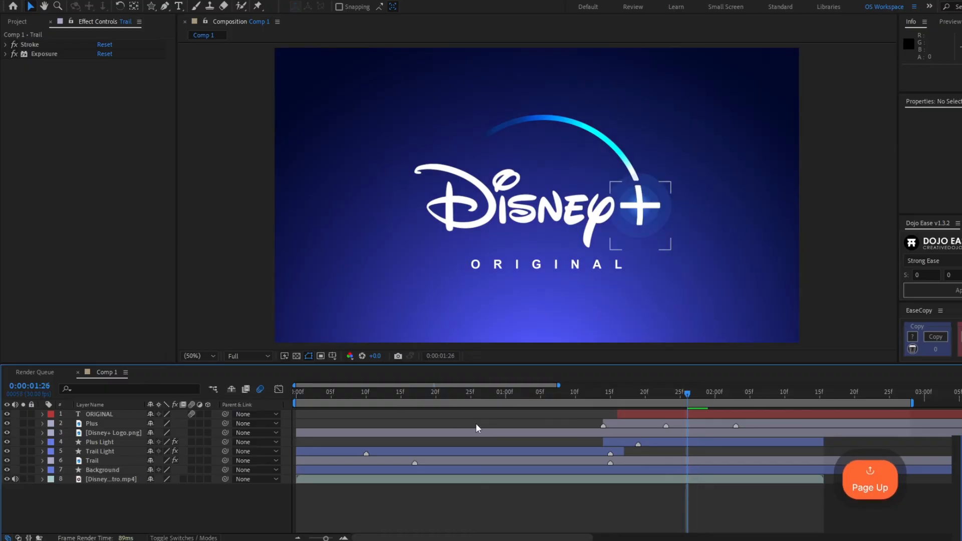
pyautogui.press('pagedown')
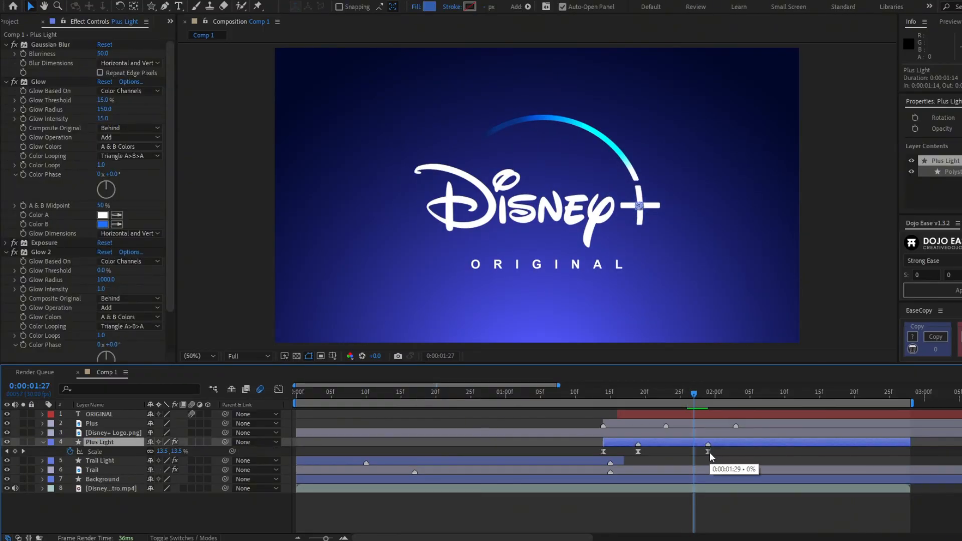
# Step: Move Plus Light's last Scale keyframe later to line up with the Plus layer's last keyframe, and preview the animation from the start
pyautogui.click(709, 452)
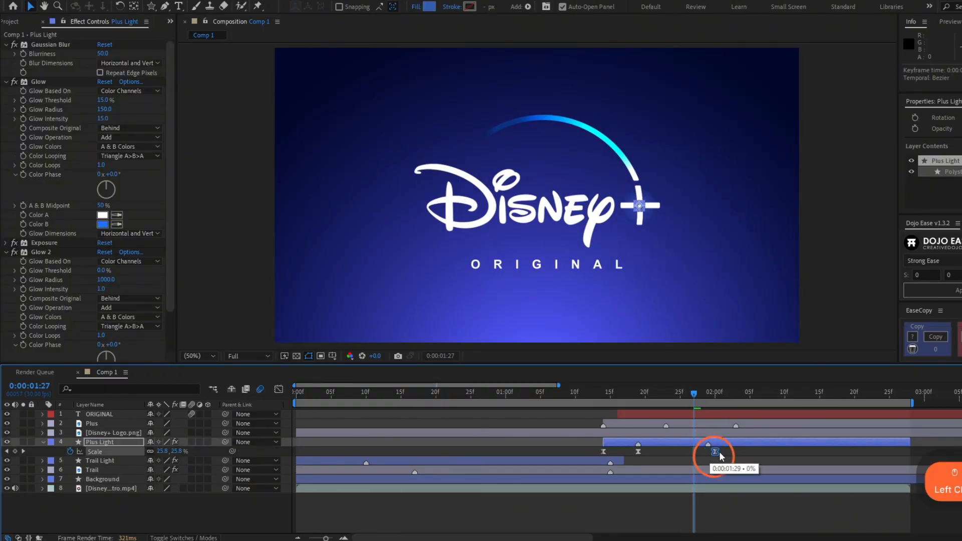
pyautogui.moveTo(716, 453); pyautogui.dragTo(736, 453)
pyautogui.press('pagedown')
pyautogui.press('pagedown')
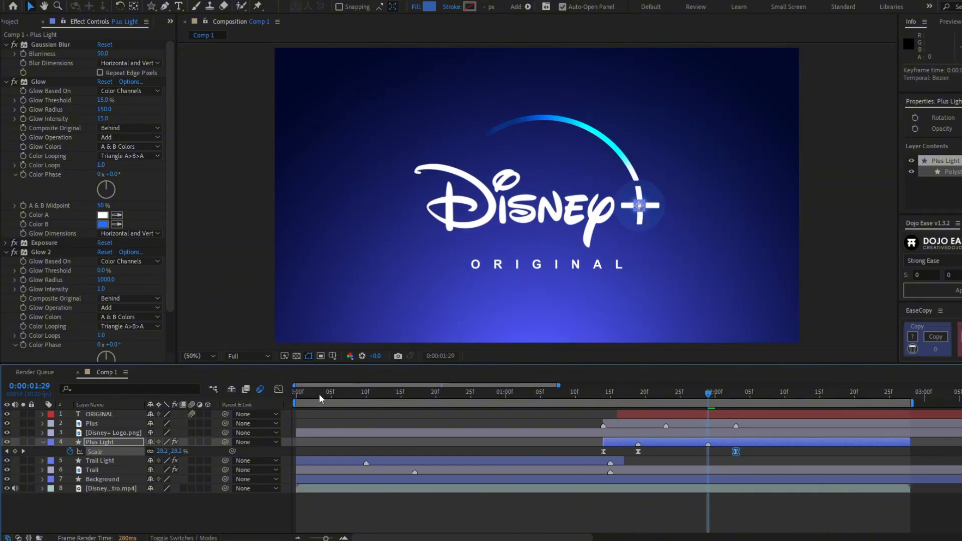
pyautogui.keyDown('shift'); pyautogui.click(301, 396); pyautogui.keyUp('shift')
pyautogui.press('space')
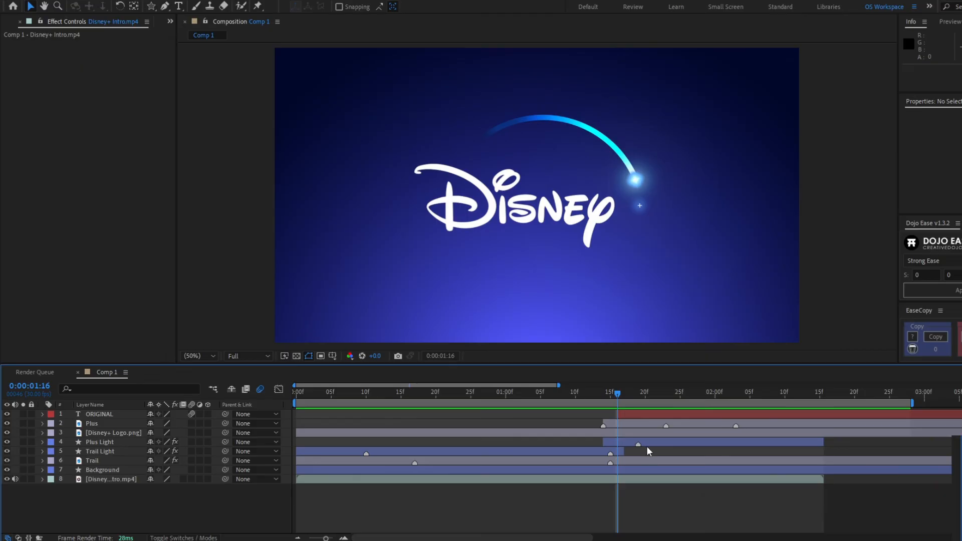
# Step: Create a white 1920 x 1080 solid named Particles directly above the Background layer
pyautogui.click(643, 443)
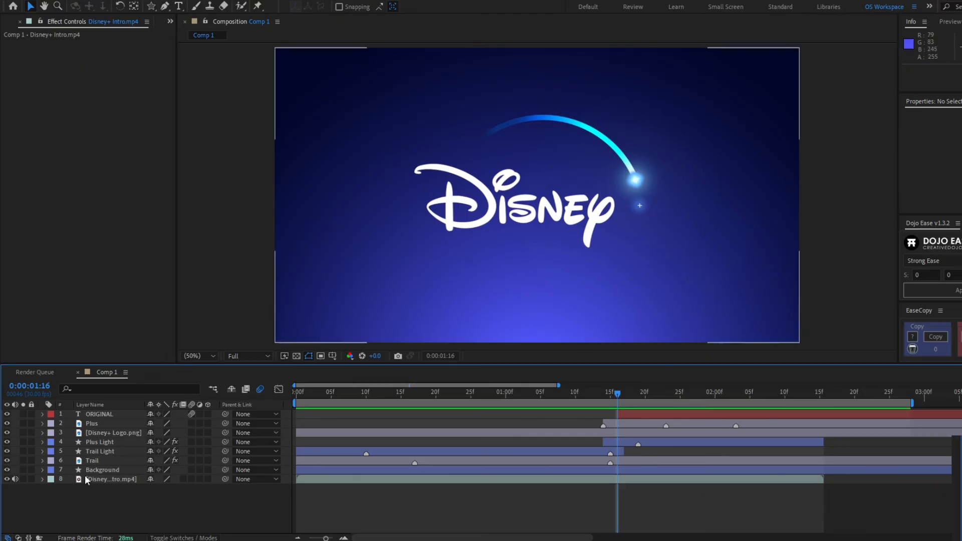
pyautogui.click(116, 470)
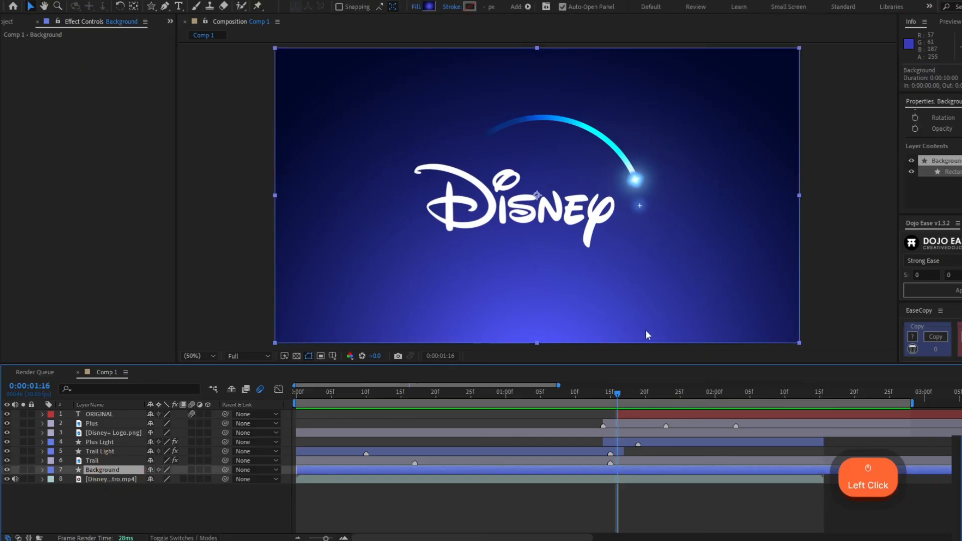
pyautogui.hotkey('ctrl', 'y')
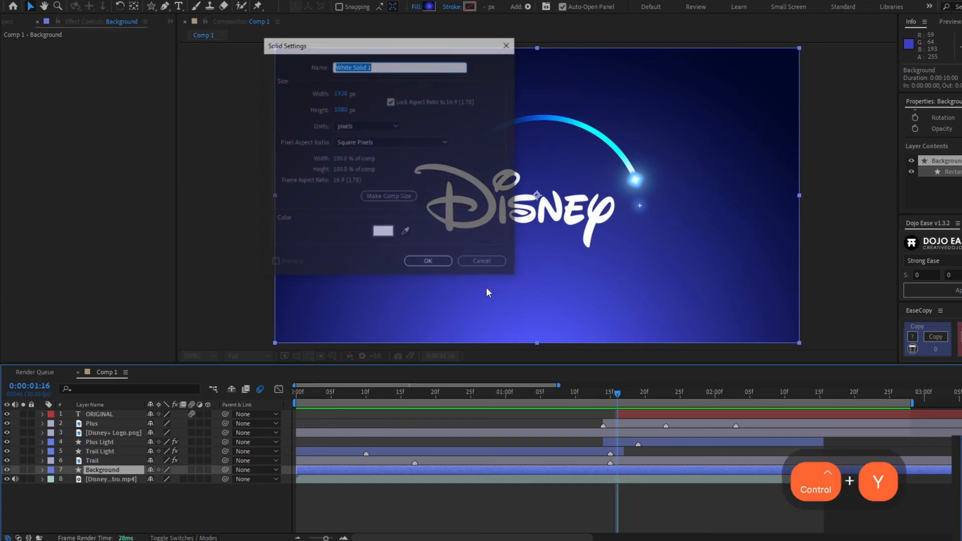
pyautogui.write('Particles')
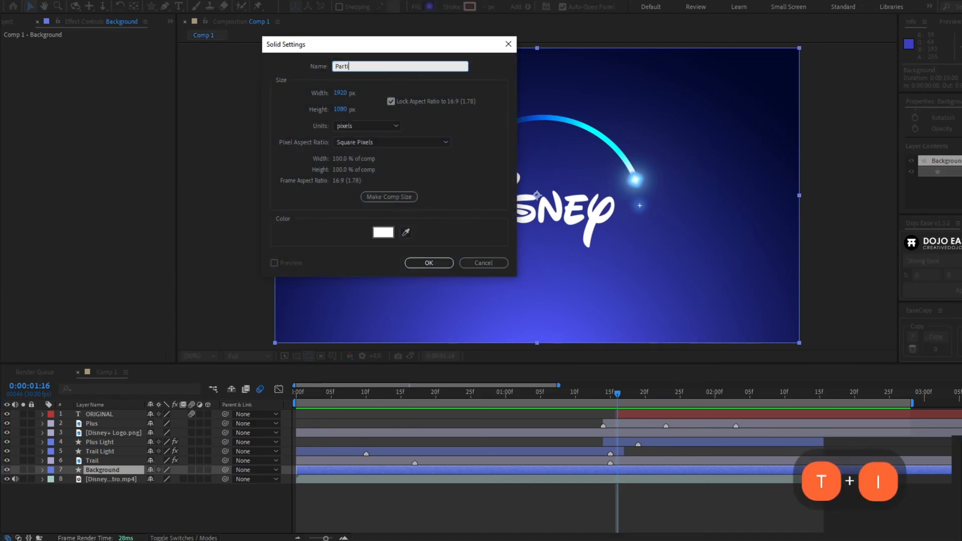
pyautogui.press('Return')
# Step: Apply the CC Particle World effect to the Particles layer
pyautogui.hotkey('ctrl', 'space')
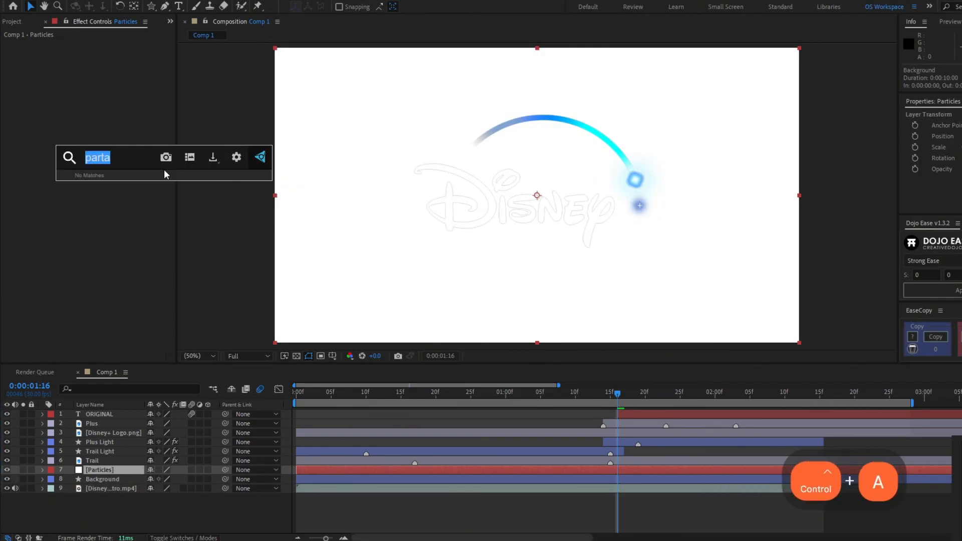
pyautogui.write('CC part')
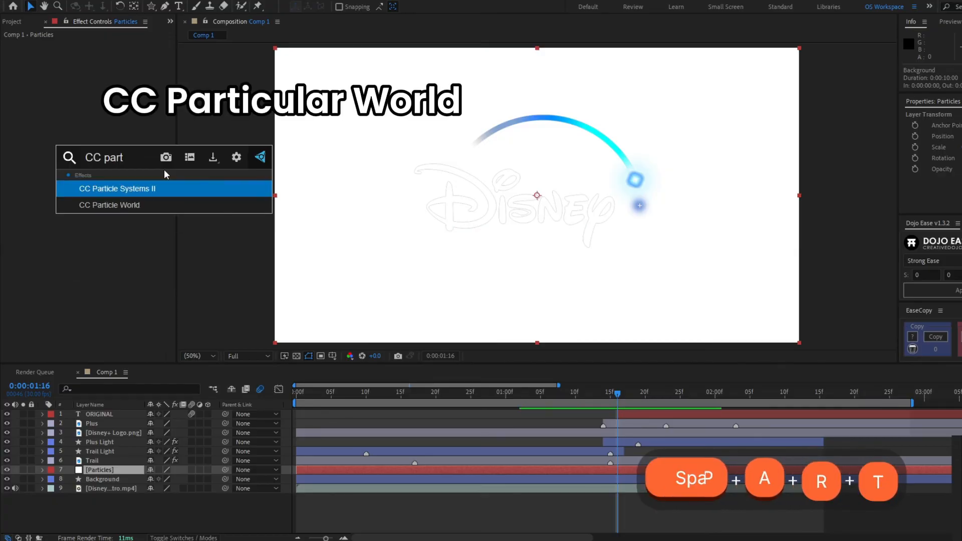
pyautogui.press('Down')
pyautogui.press('Return')
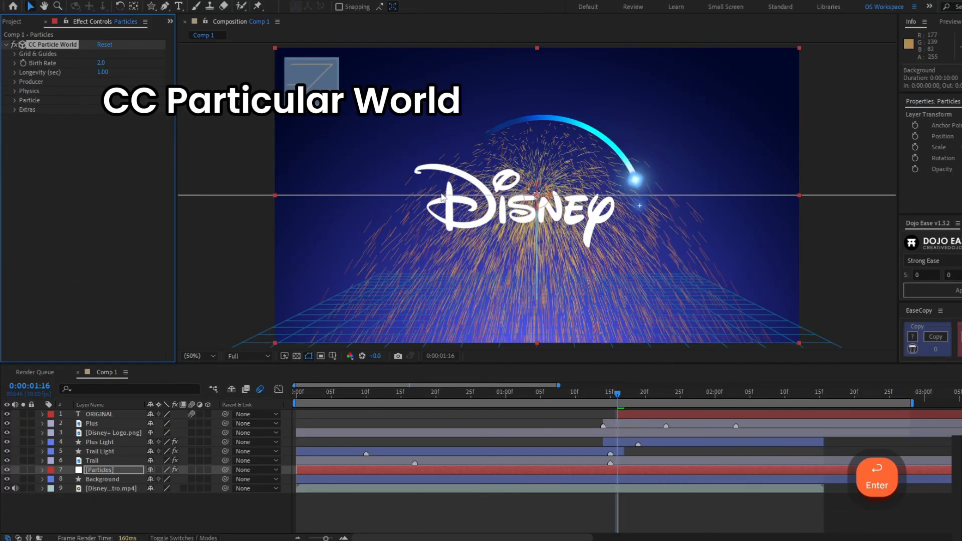
# Step: Move the particle producer to the centre of the plus sign, at about Position X 0.20 and Position Y 0.02
pyautogui.scroll(2, 421, 171)
pyautogui.press('v')
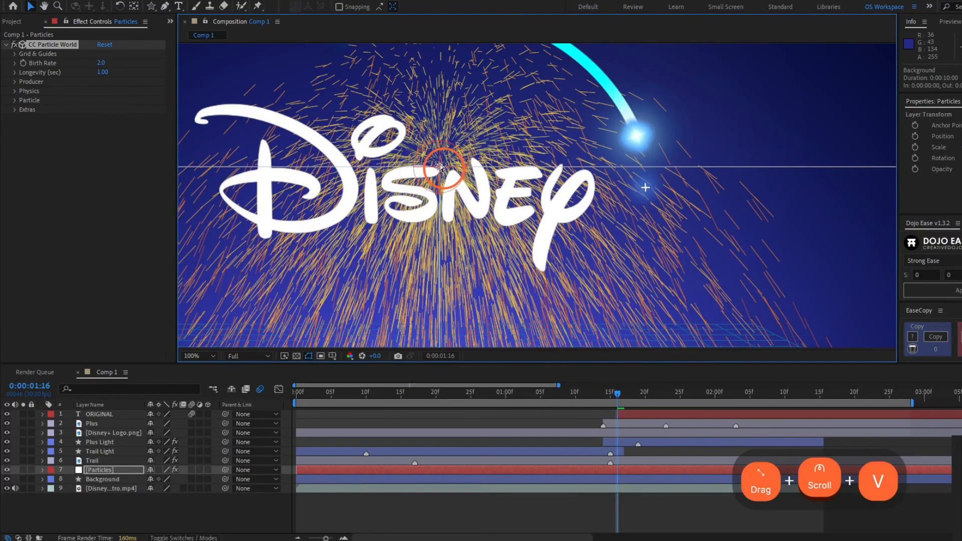
pyautogui.moveTo(421, 170); pyautogui.dragTo(647, 190)
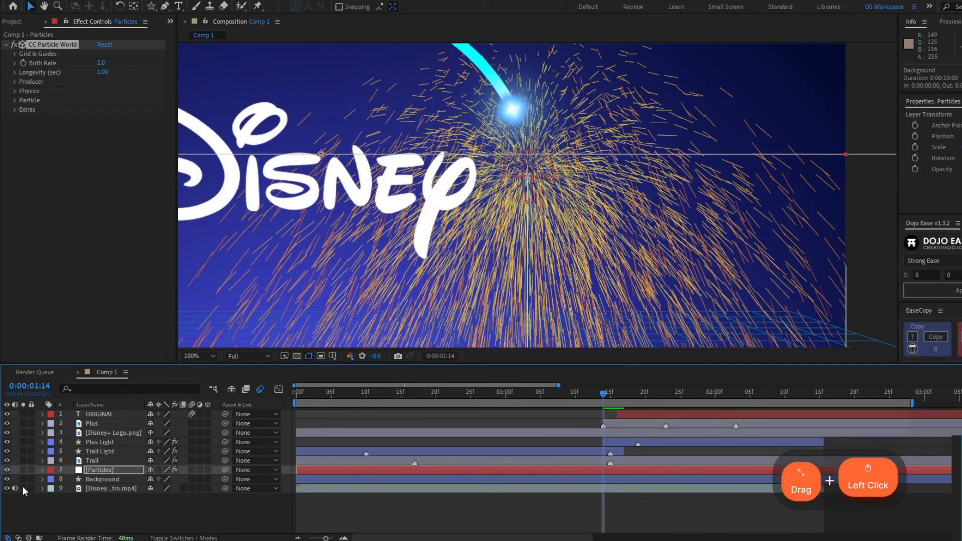
# Step: Solo the reference video, split the Particles layer at 0:00:01:16 where the plus light appears, and delete the earlier part
pyautogui.click(23, 489)
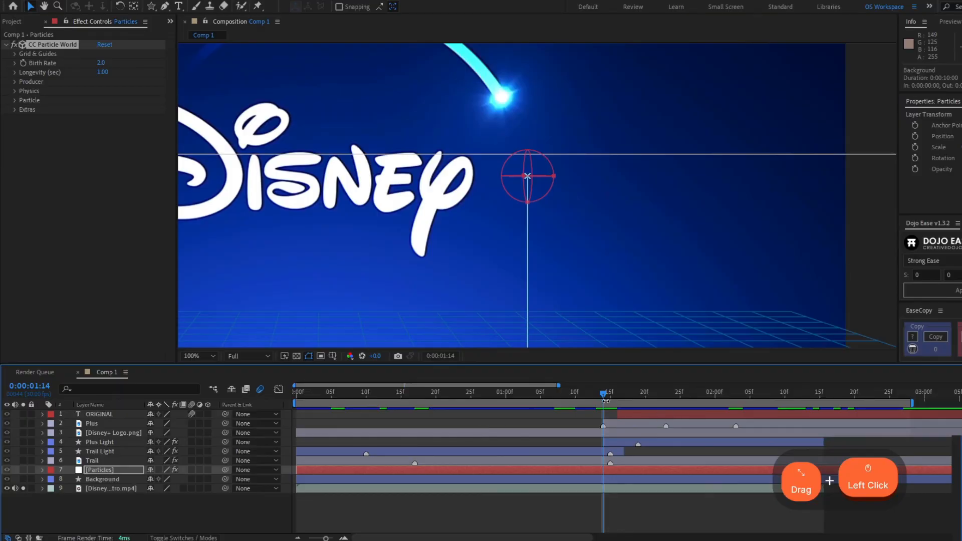
pyautogui.moveTo(606, 401)
pyautogui.mouseDown()
pyautogui.moveTo(612, 394)
pyautogui.moveTo(600, 394)
pyautogui.moveTo(630, 394)
pyautogui.moveTo(619, 398)
pyautogui.mouseUp()
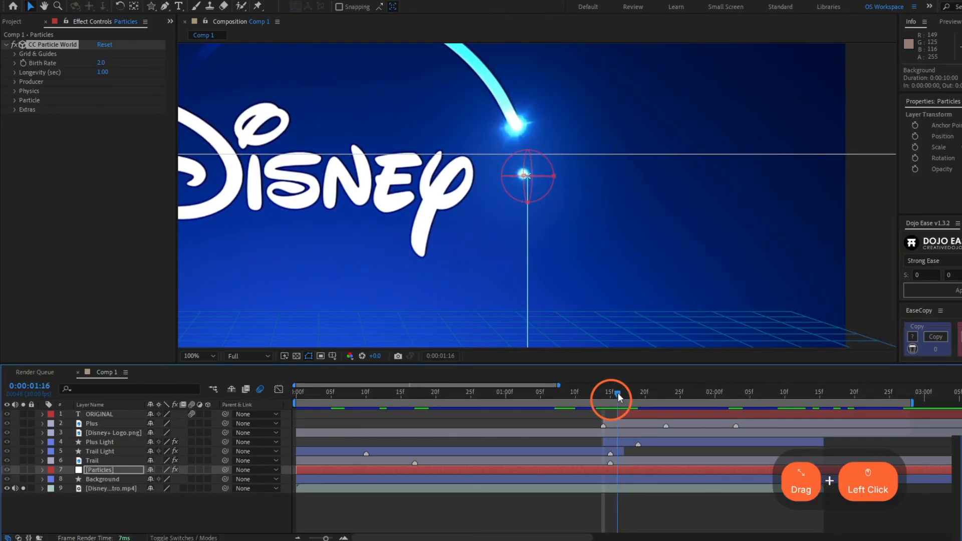
pyautogui.click(630, 468)
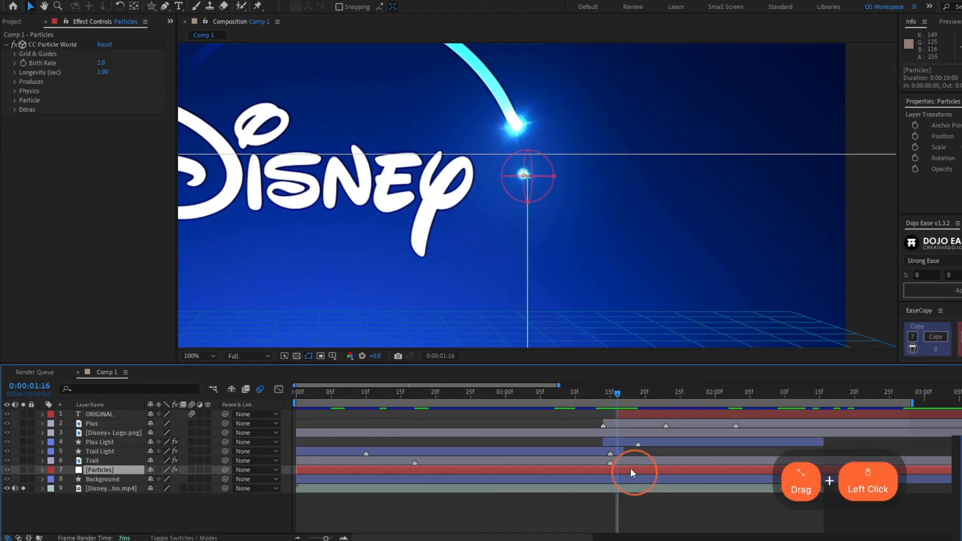
pyautogui.hotkey('ctrl', 'shift', 'd')
pyautogui.click(610, 479)
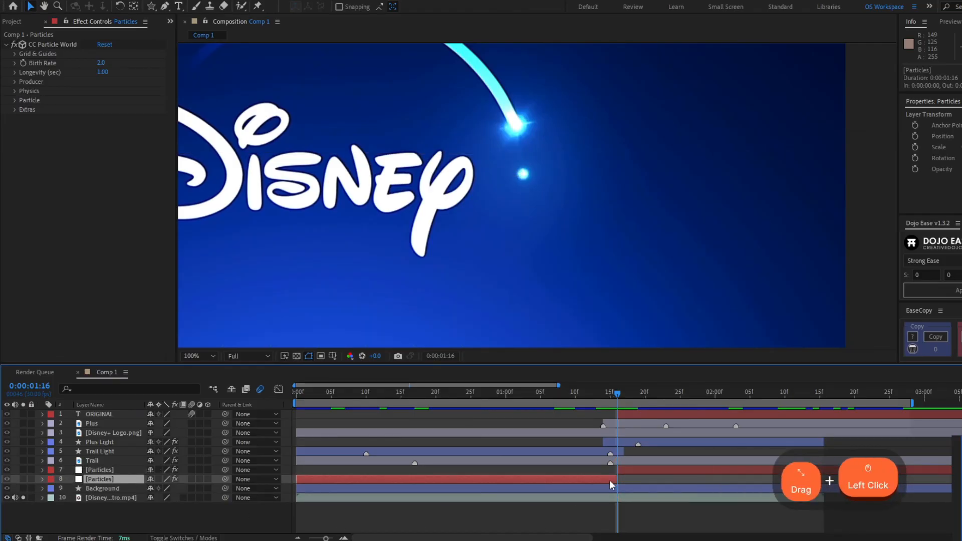
pyautogui.press('Delete')
# Step: Solo the Particles layer along with the reference video and set CC Particle World's Birth Rate to 5
pyautogui.click(629, 468)
pyautogui.click(23, 469)
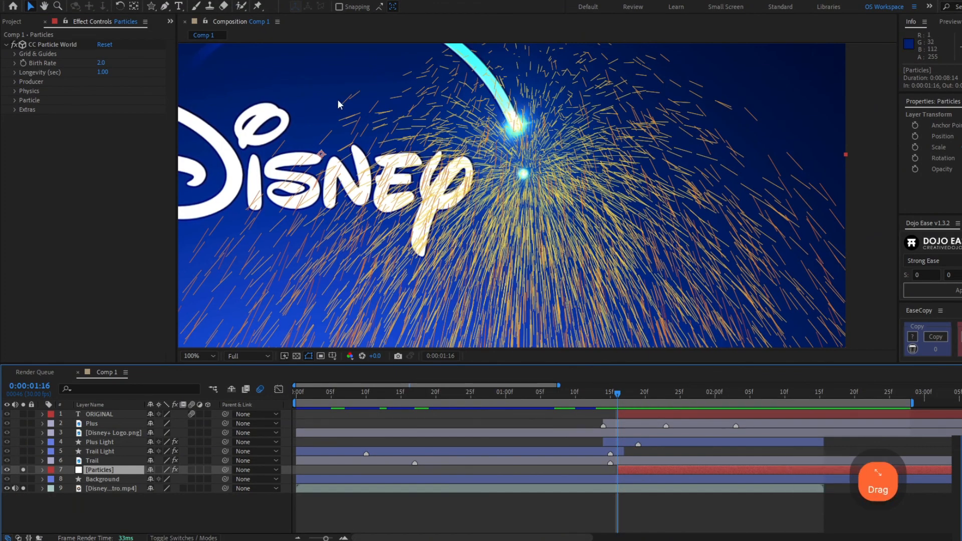
pyautogui.click(103, 64)
pyautogui.write('5')
pyautogui.press('Return')
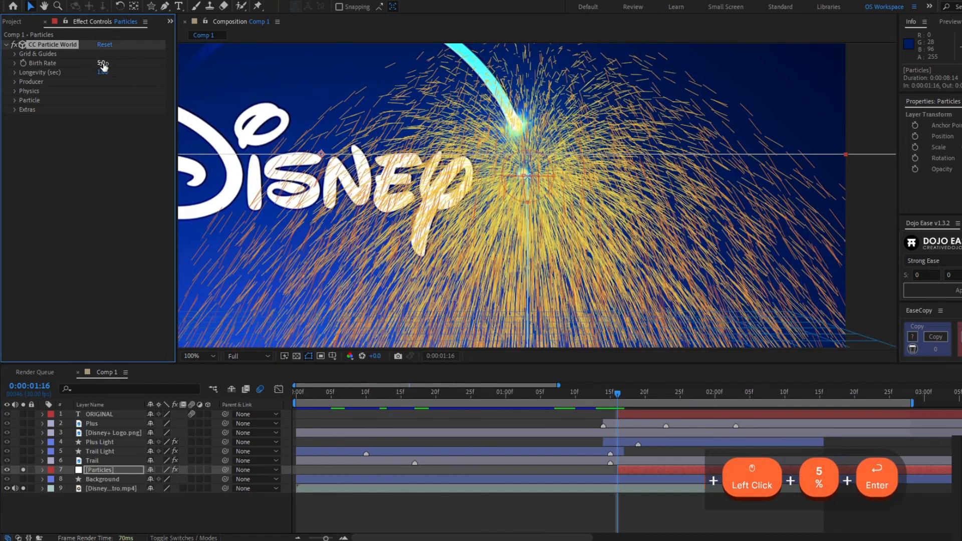
# Step: Set the particle producer's Radius X, Radius Y and Radius Z to 0.02
pyautogui.click(17, 81)
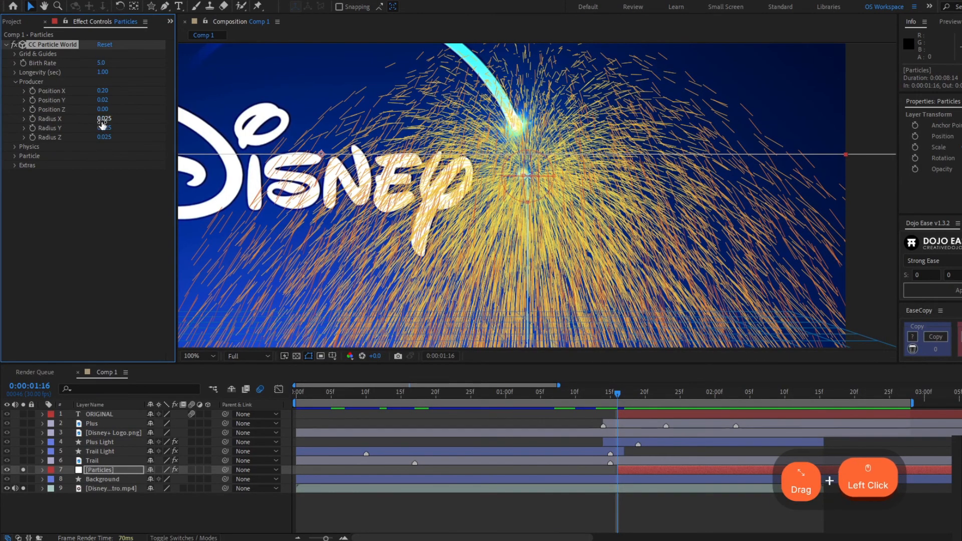
pyautogui.write('0.')
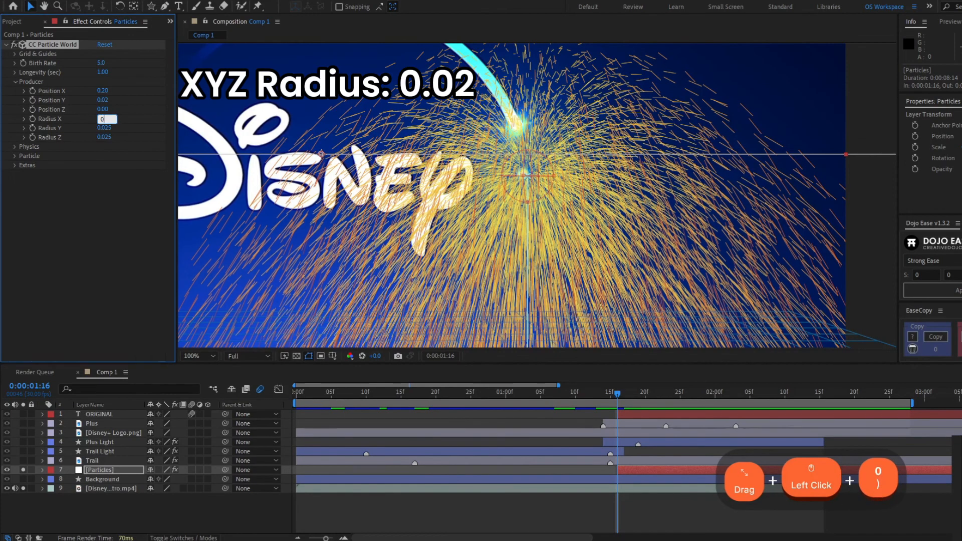
pyautogui.write('02')
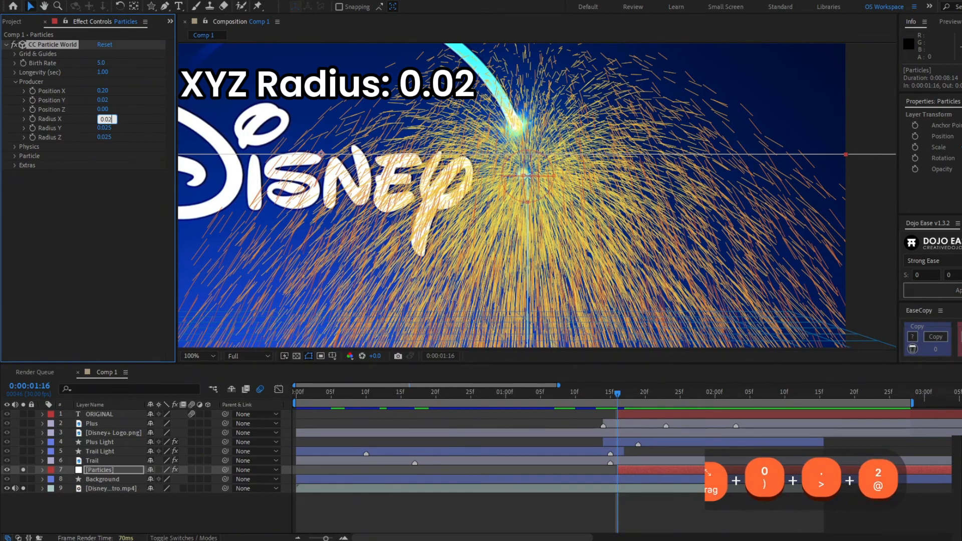
pyautogui.press('Tab')
pyautogui.write('0.02')
pyautogui.press('Tab')
pyautogui.write('0.02')
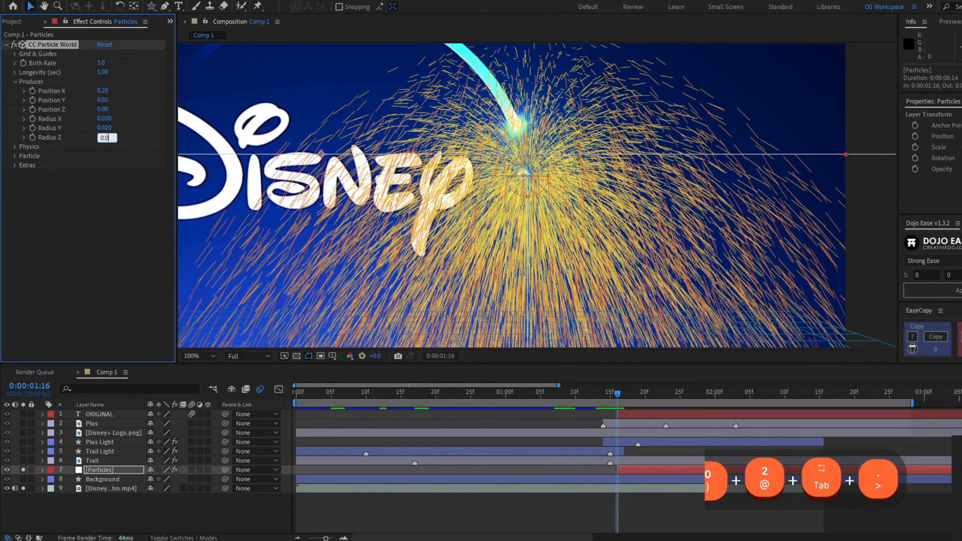
pyautogui.press('Return')
pyautogui.click(15, 81)
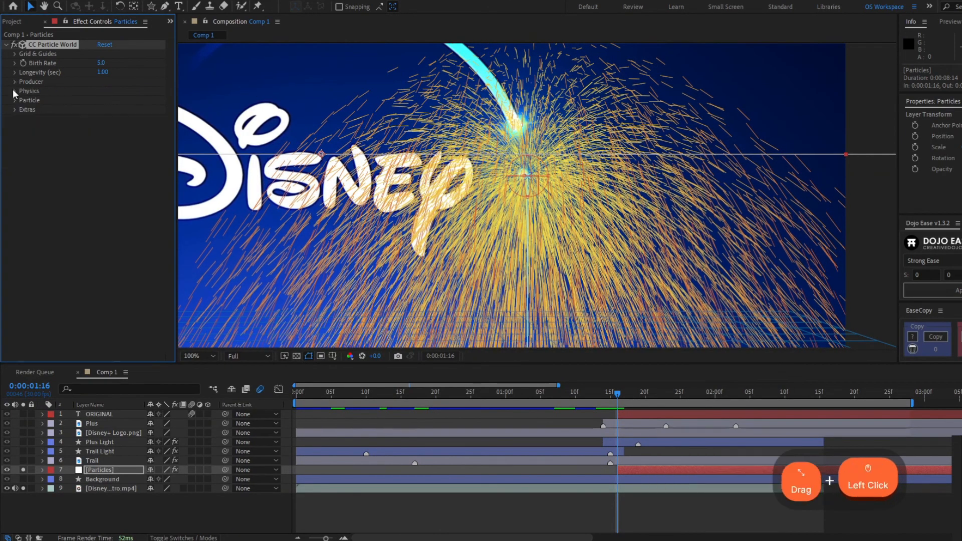
# Step: Set the particle physics to a Velocity of 0.5 and a Gravity of 0.1
pyautogui.click(15, 91)
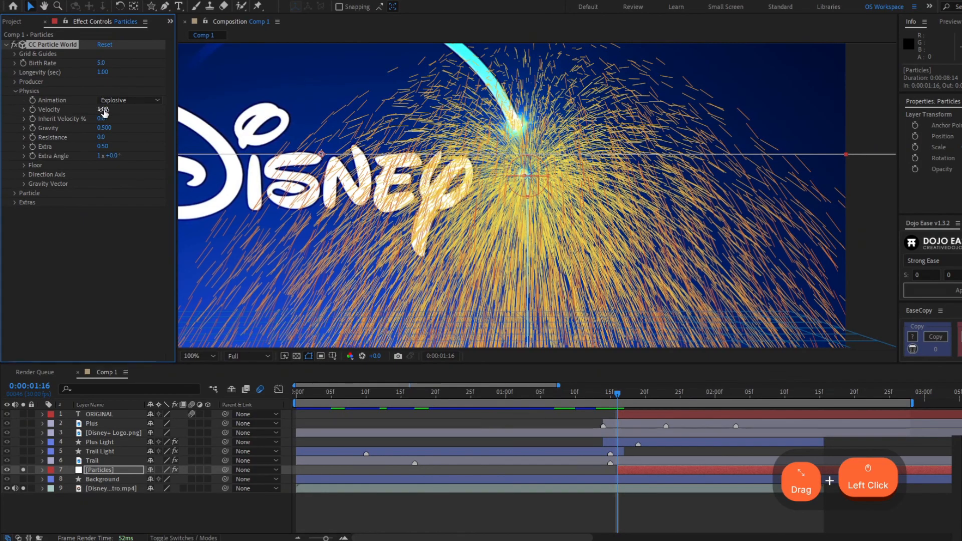
pyautogui.click(102, 110)
pyautogui.write('0.5')
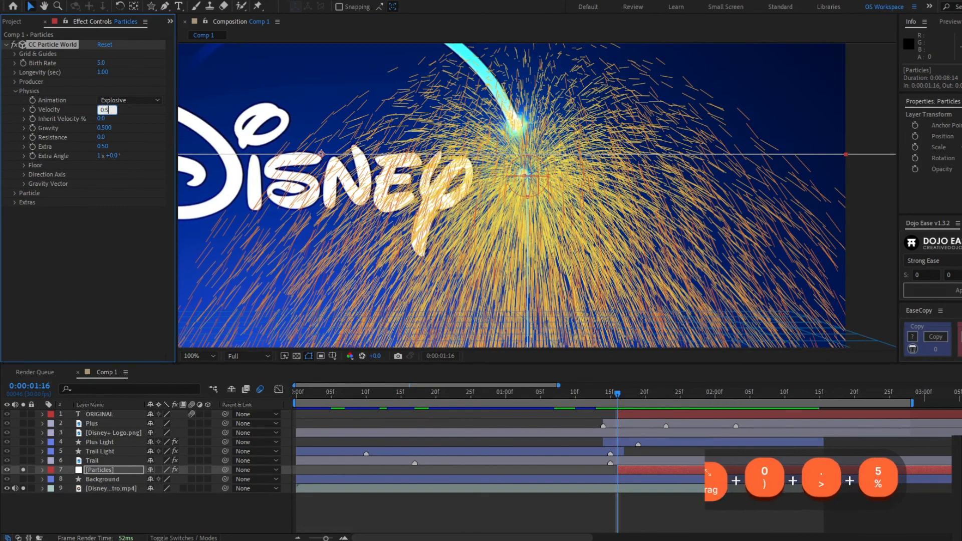
pyautogui.press('Return')
pyautogui.click(107, 128)
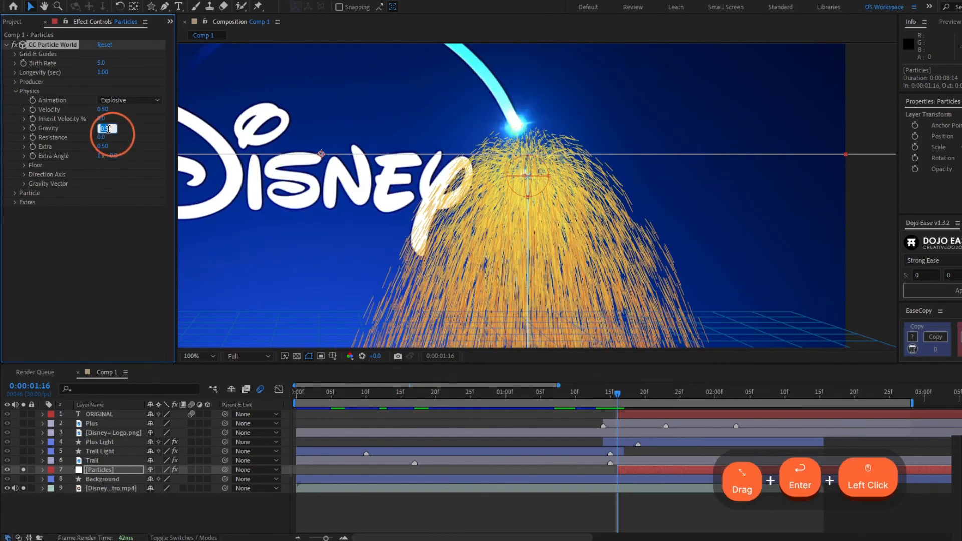
pyautogui.write('0.1')
pyautogui.press('Return')
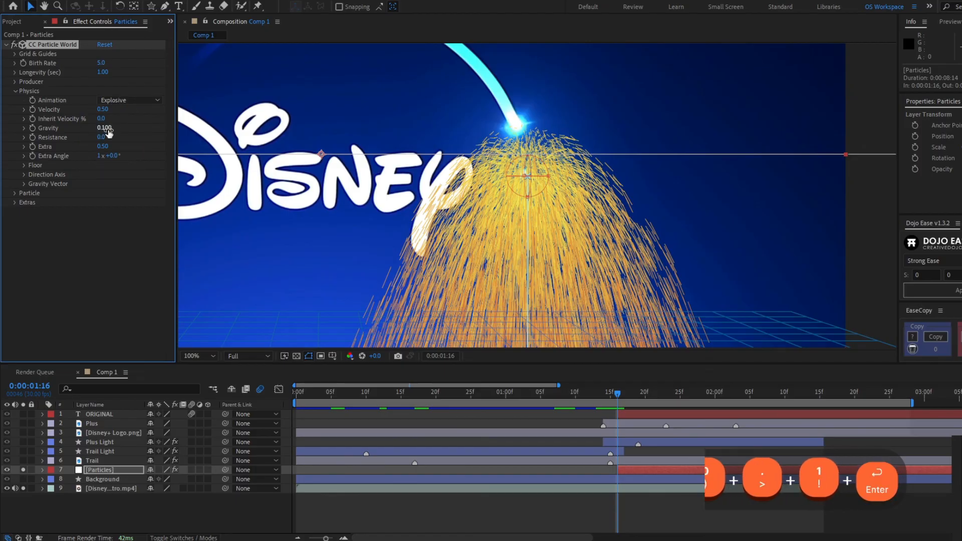
# Step: Change the Particle Type from Line to Star
pyautogui.click(15, 194)
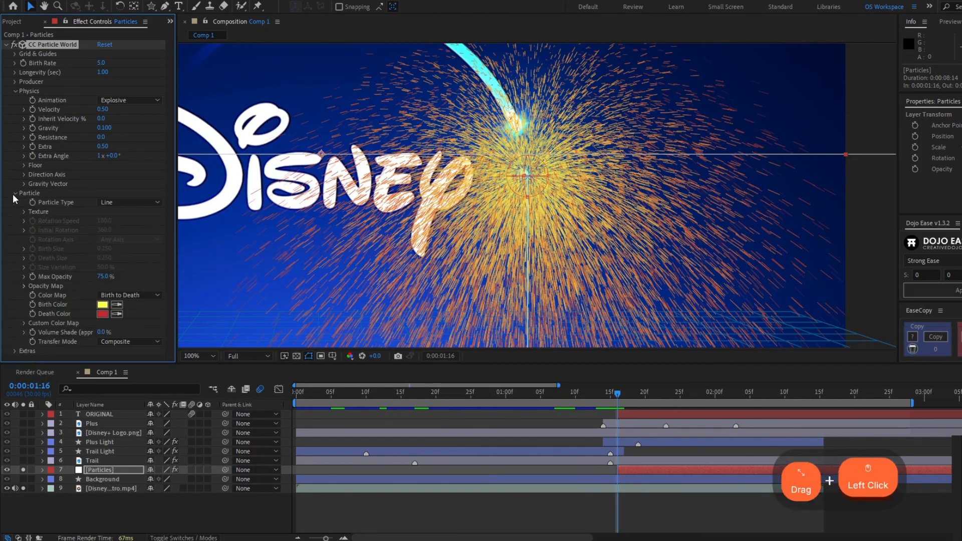
pyautogui.click(106, 203)
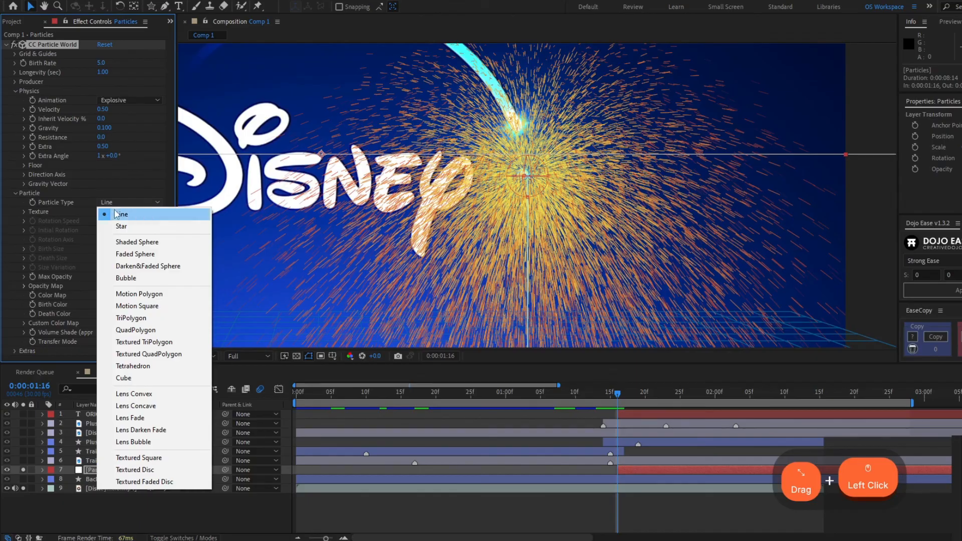
pyautogui.click(122, 228)
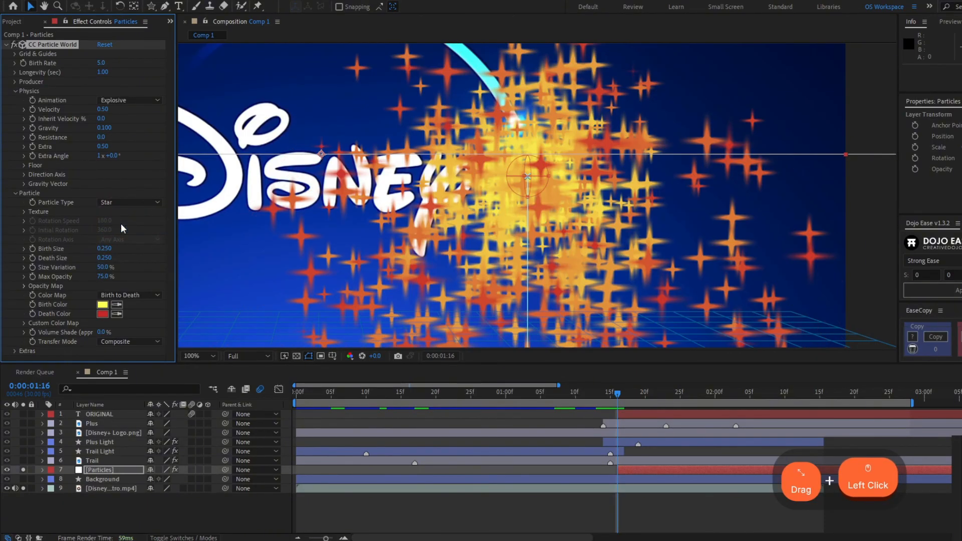
# Step: Set the star particles' Birth Size and Death Size to 0.02 and Size Variation to 100%
pyautogui.click(106, 249)
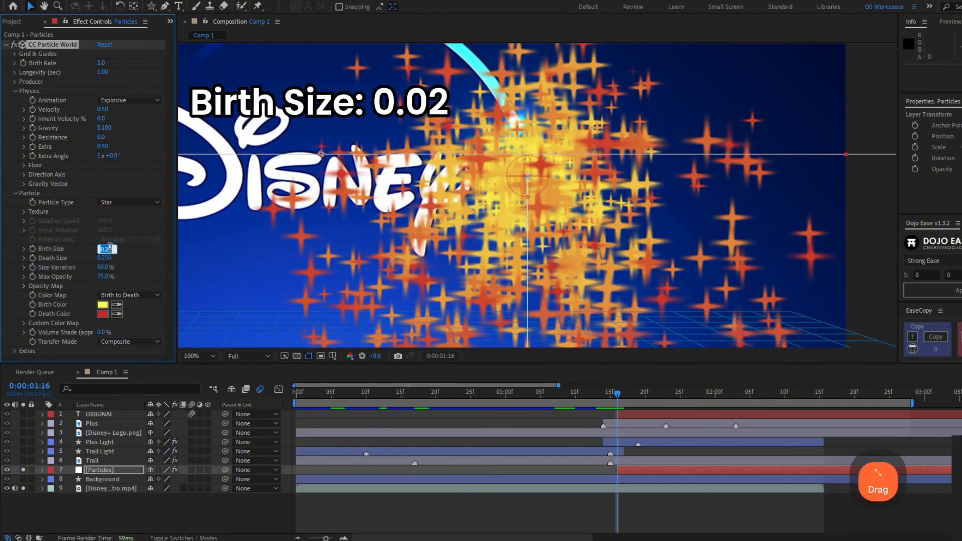
pyautogui.write('0.02')
pyautogui.press('Tab')
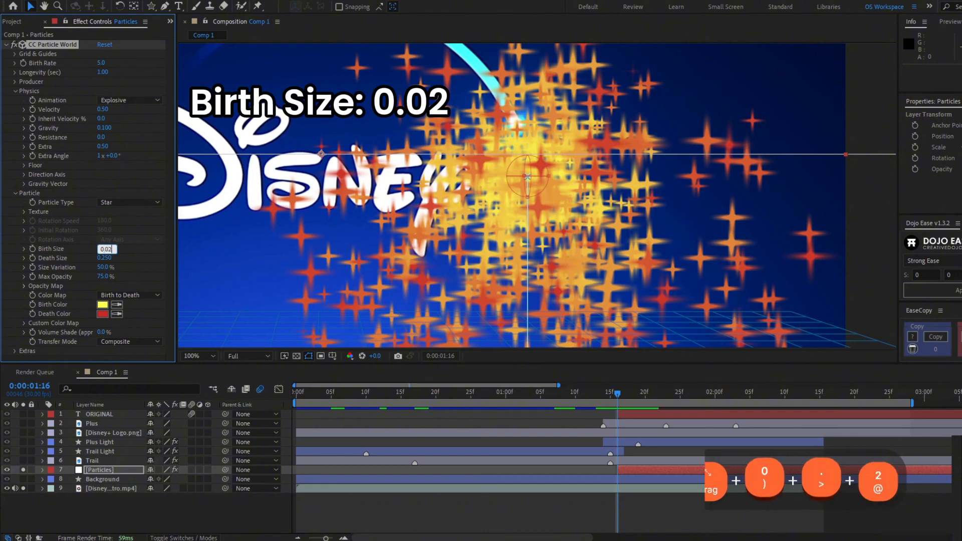
pyautogui.write('0.')
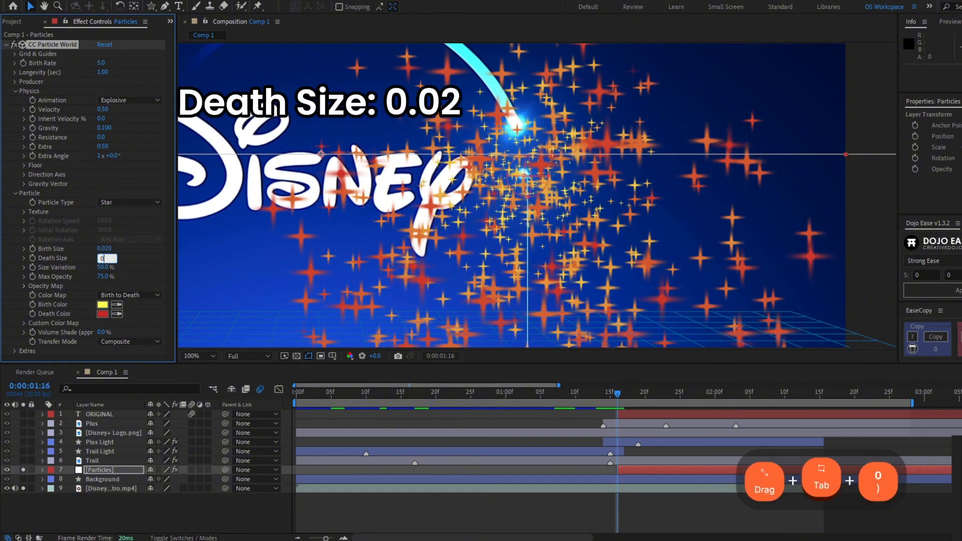
pyautogui.write('02')
pyautogui.press('Return')
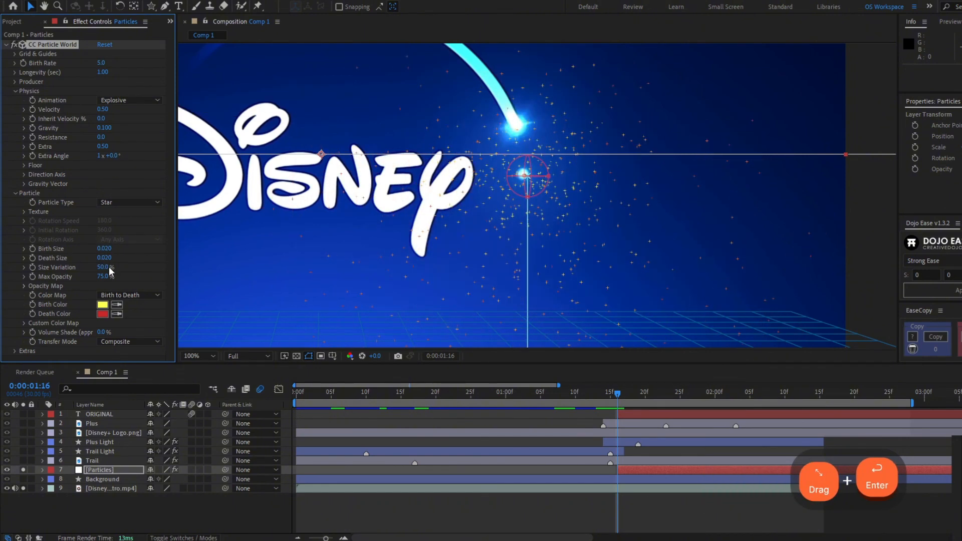
pyautogui.moveTo(104, 269); pyautogui.dragTo(120, 269)
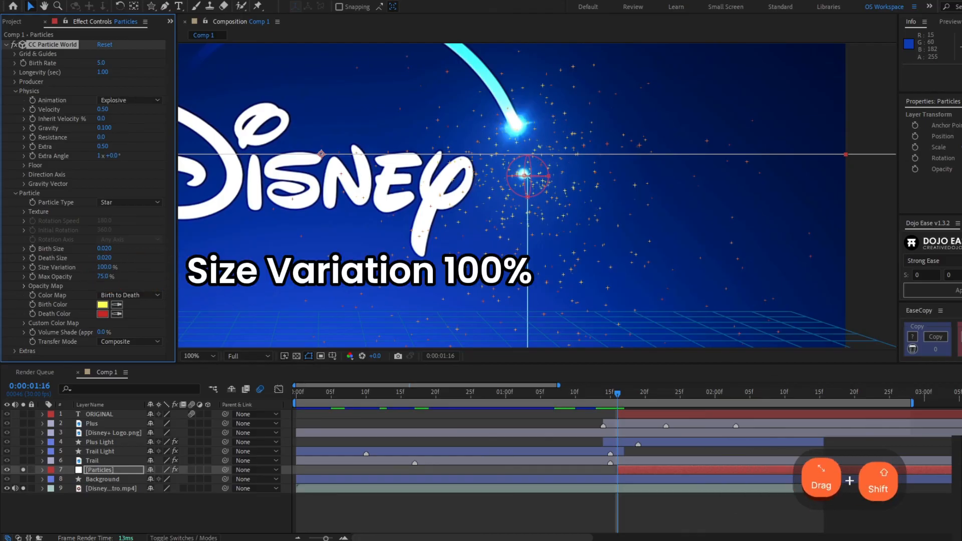
# Step: Redraw the particles' Opacity Map as a straight diagonal falloff from full opacity at birth to zero at death
pyautogui.click(24, 285)
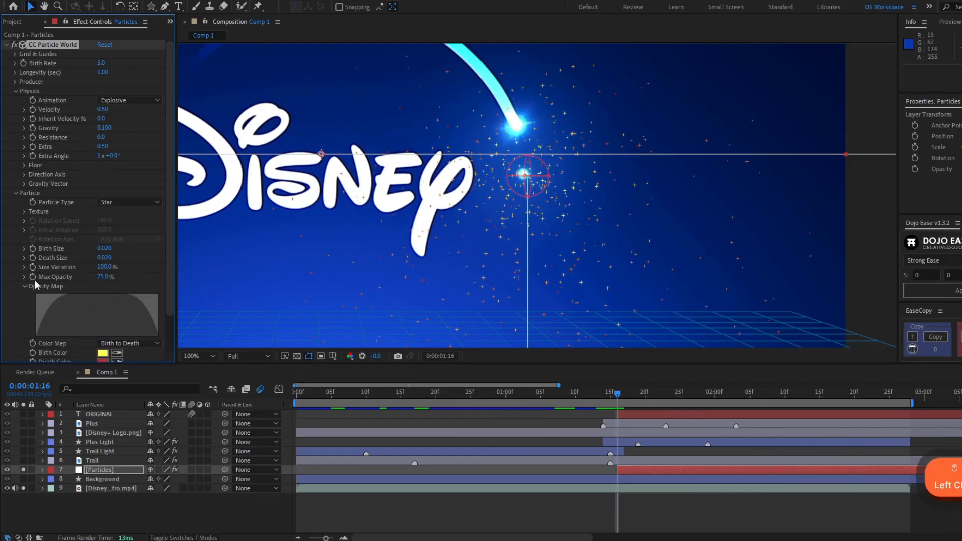
pyautogui.scroll(-2, 33, 266)
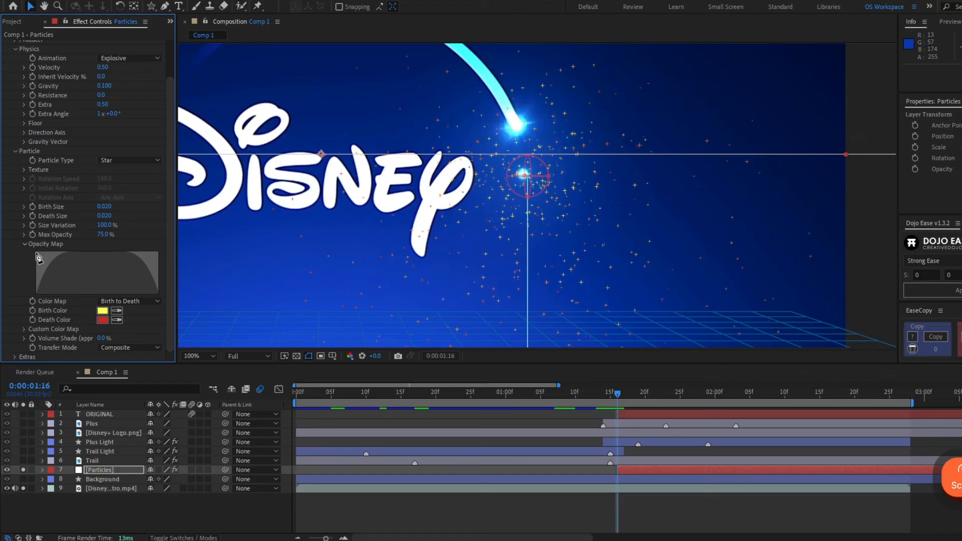
pyautogui.moveTo(37, 253)
pyautogui.mouseDown()
pyautogui.moveTo(146, 283)
pyautogui.moveTo(168, 304)
pyautogui.mouseUp()
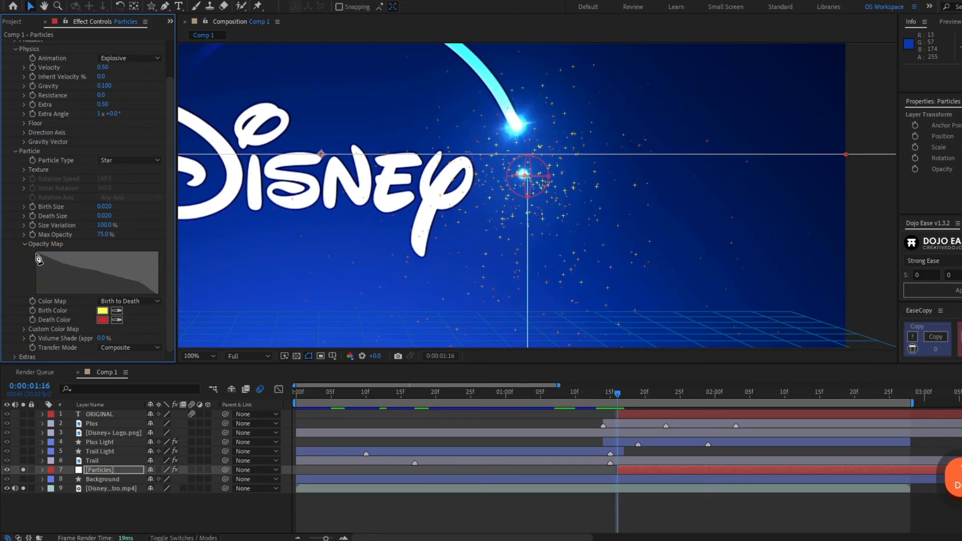
pyautogui.moveTo(38, 259); pyautogui.dragTo(161, 299)
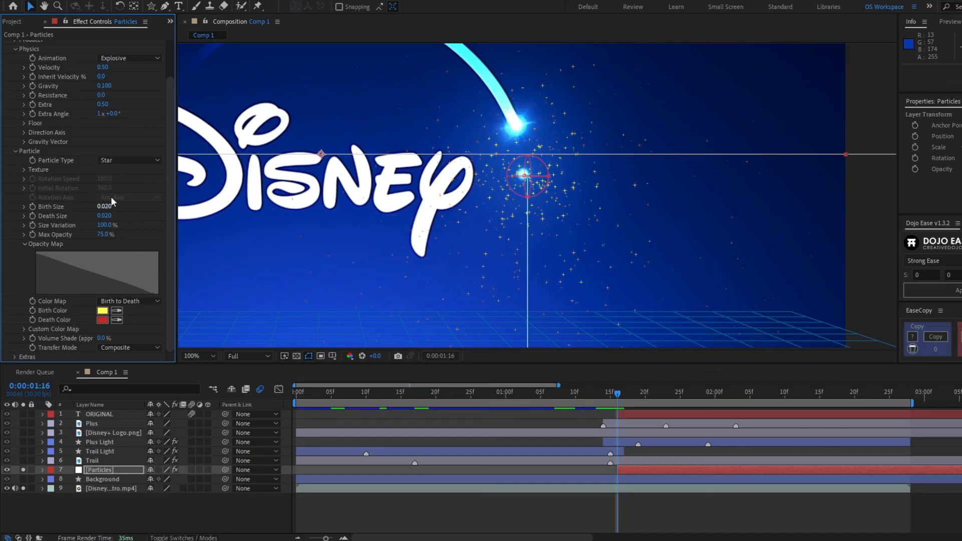
# Step: Set the particles' Birth Color to white, FFFFFF
pyautogui.click(102, 311)
pyautogui.write('FFFFFF')
pyautogui.click(629, 57)
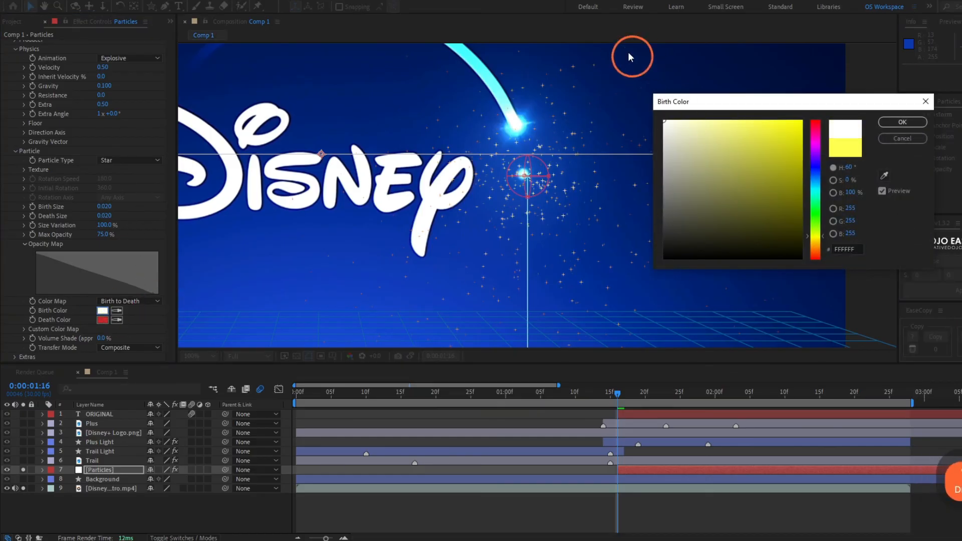
pyautogui.click(890, 123)
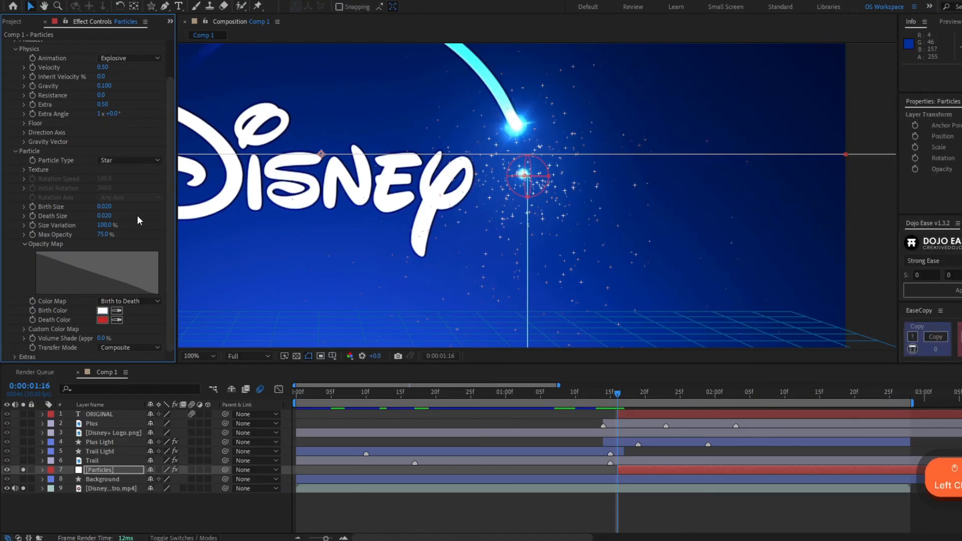
# Step: Turn on keyframing for the particles' Birth Rate at 0:00:01:16 and set that keyframe to 0
pyautogui.scroll(2, 137, 215)
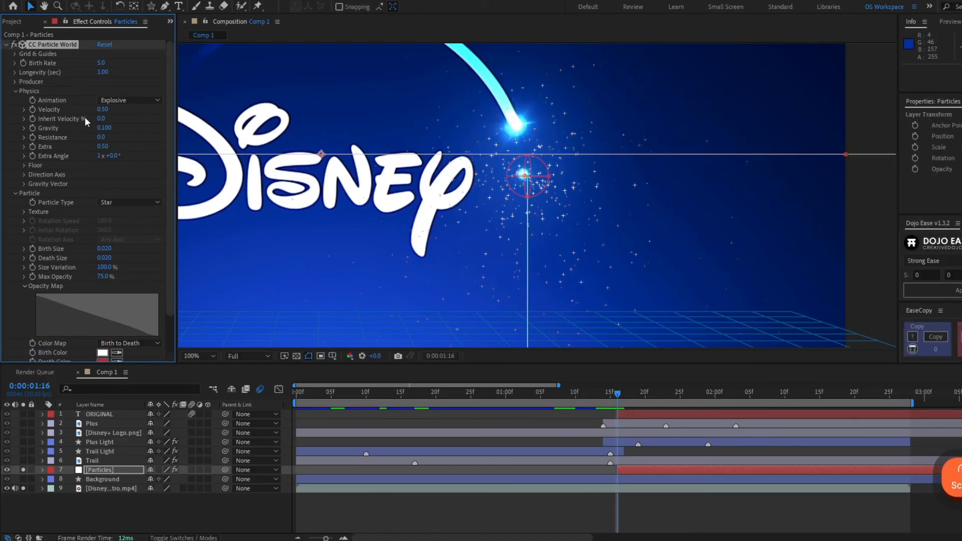
pyautogui.click(24, 63)
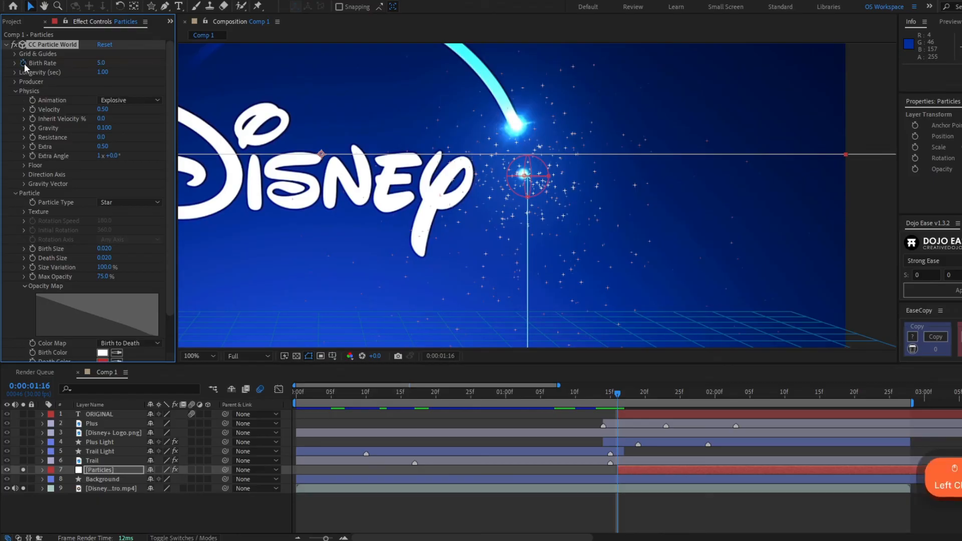
pyautogui.press('u')
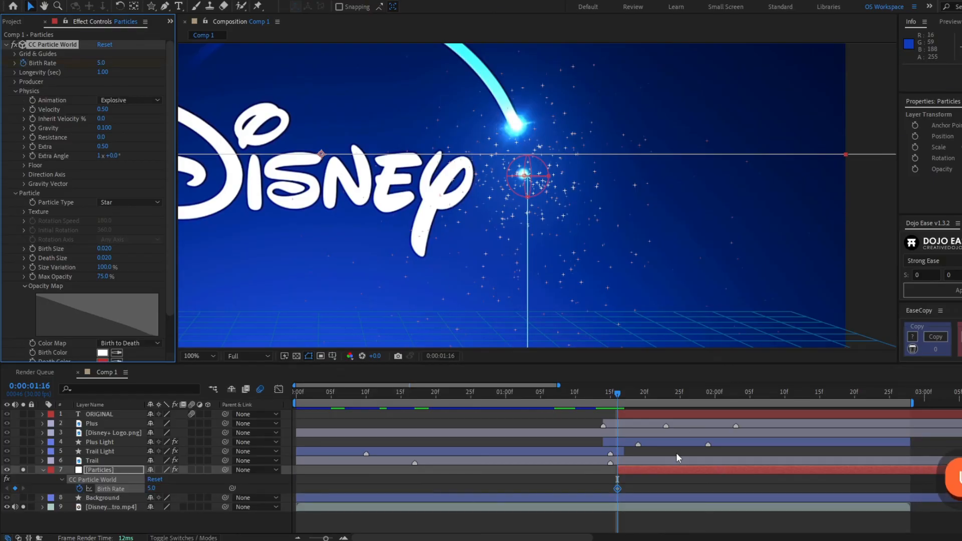
pyautogui.click(101, 63)
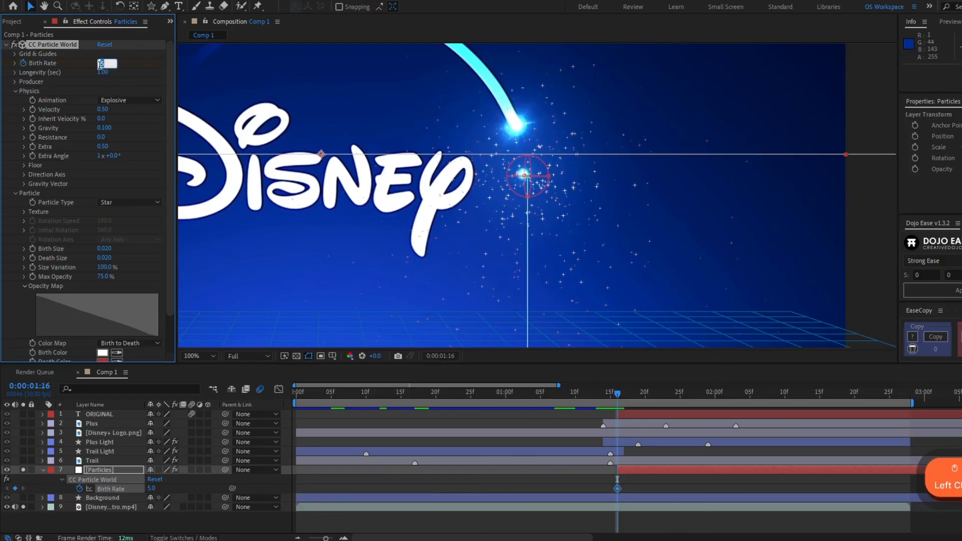
pyautogui.write('0')
pyautogui.press('Return')
# Step: Add Birth Rate keyframes of 5 at 0:00:01:17 and 0 at 0:00:01:21
pyautogui.press('pagedown')
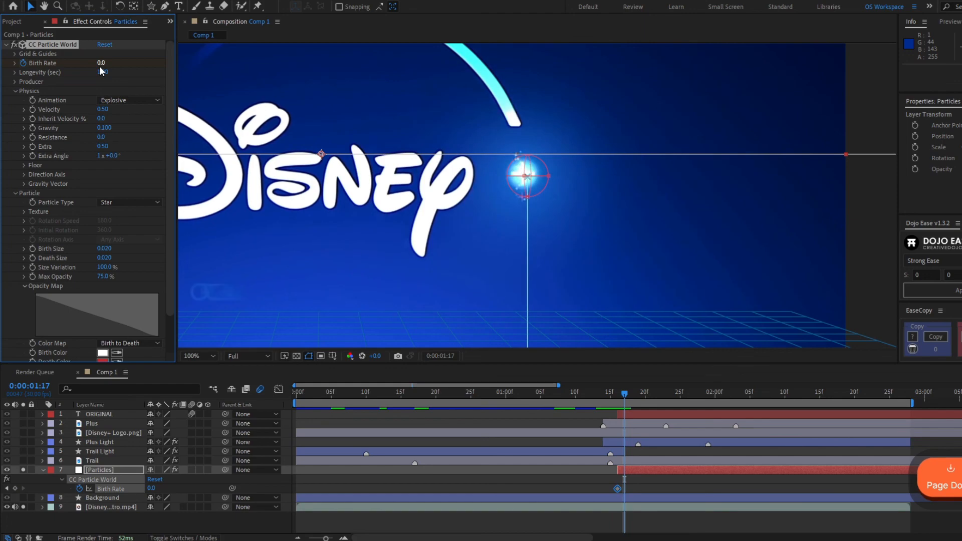
pyautogui.click(100, 63)
pyautogui.write('5')
pyautogui.press('Return')
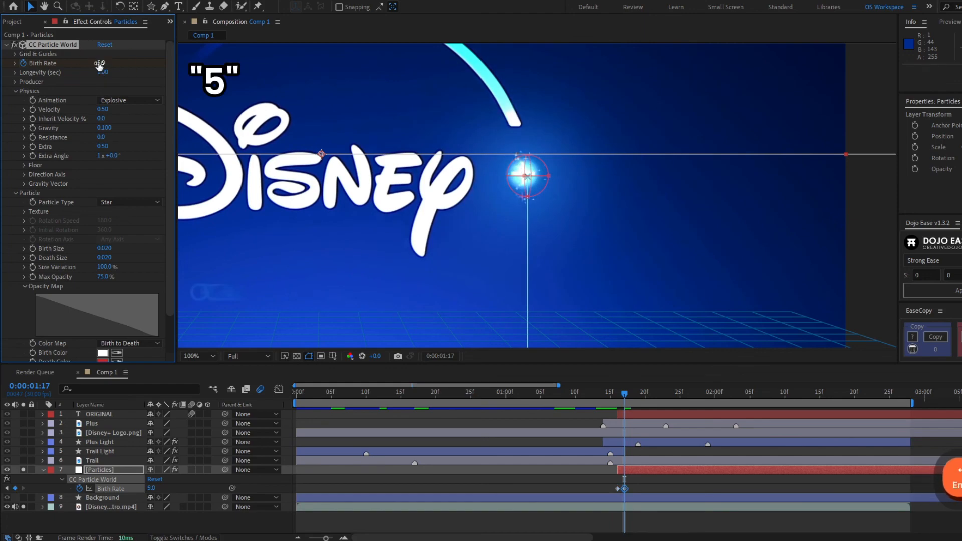
pyautogui.click(647, 396)
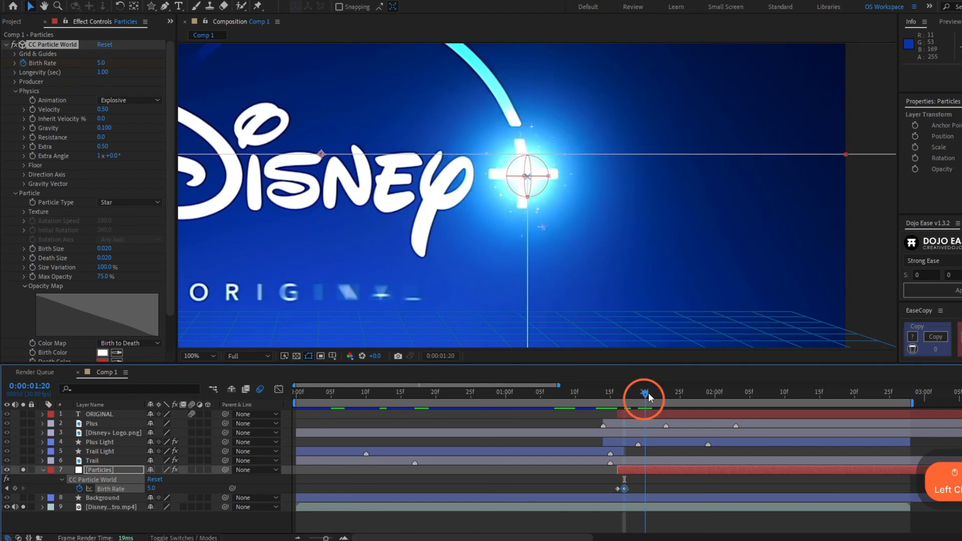
pyautogui.click(100, 63)
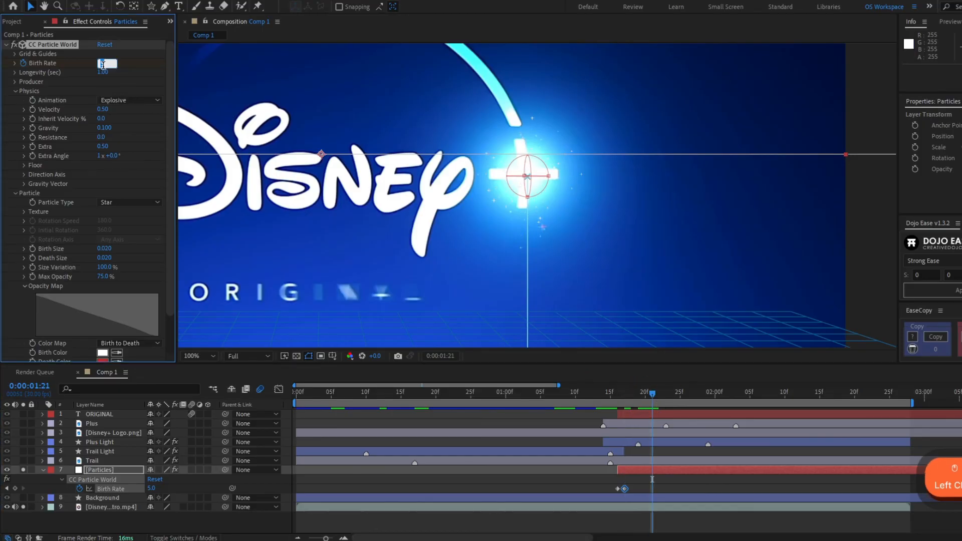
pyautogui.write('0')
# Step: Play back the particle burst from 0:00:01:16 to check its timing
pyautogui.click(618, 392)
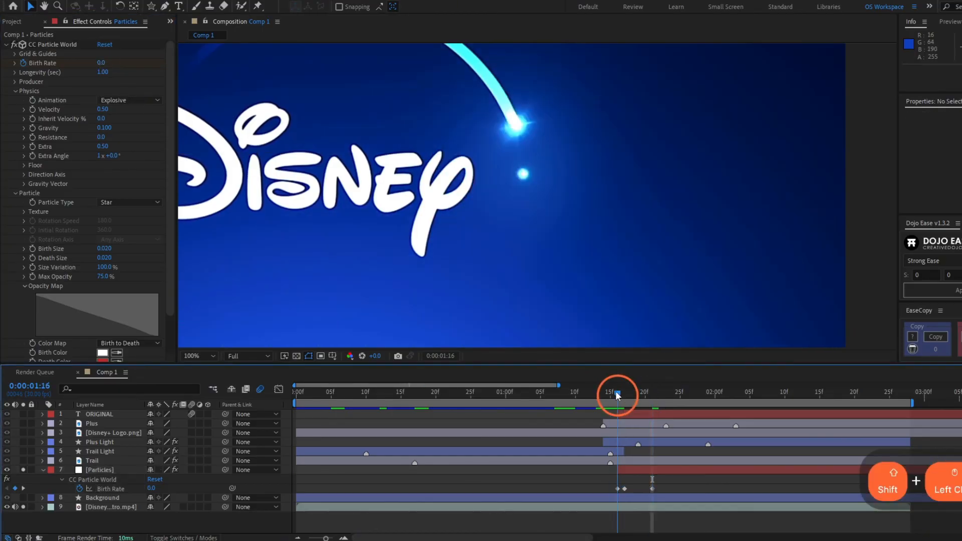
pyautogui.press('space')
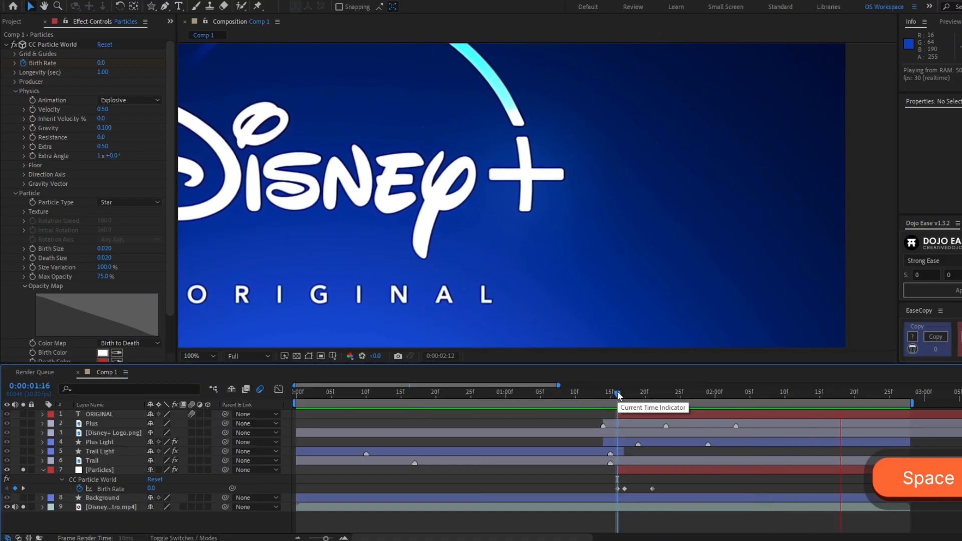
pyautogui.press('space')
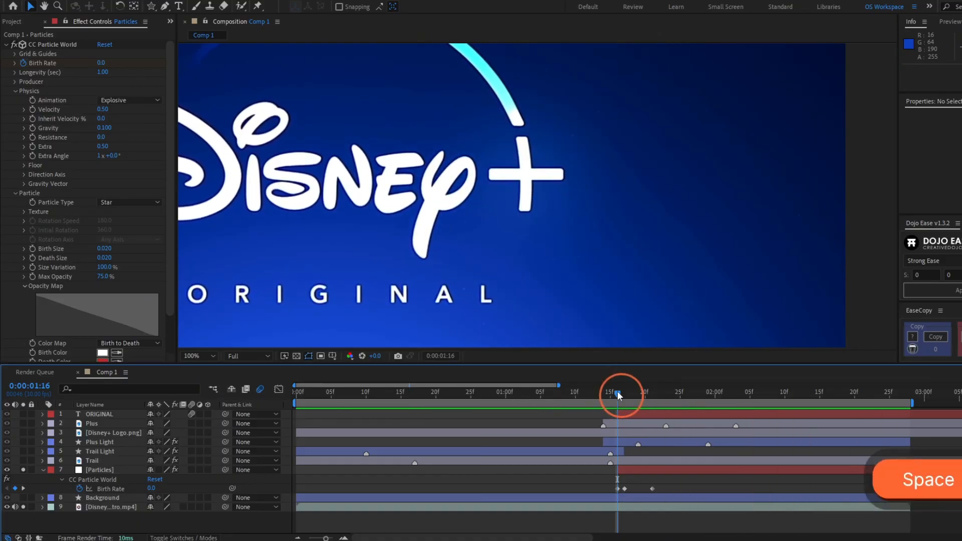
pyautogui.click(618, 392)
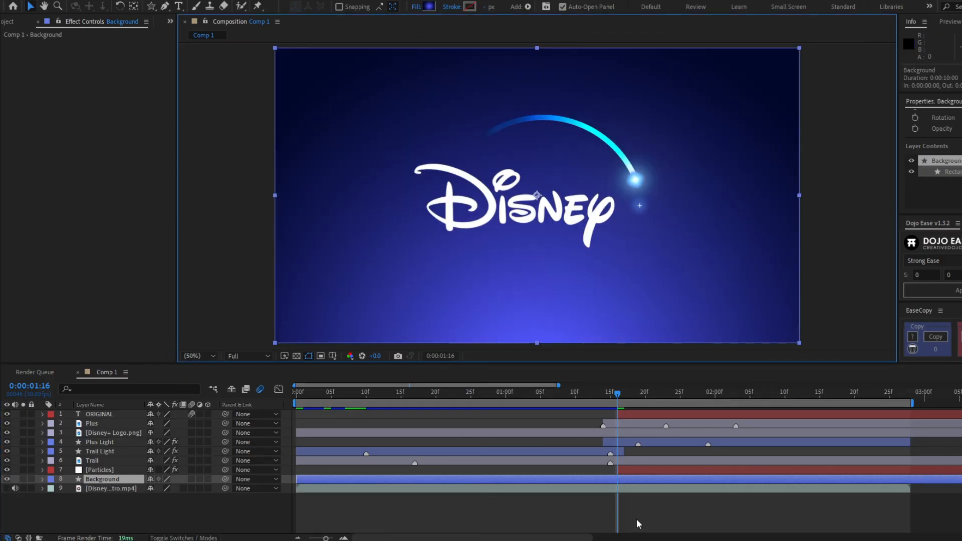
# Step: Deselect the Background layer and preview the complete logo animation from the start
pyautogui.click(636, 521)
pyautogui.press('space')
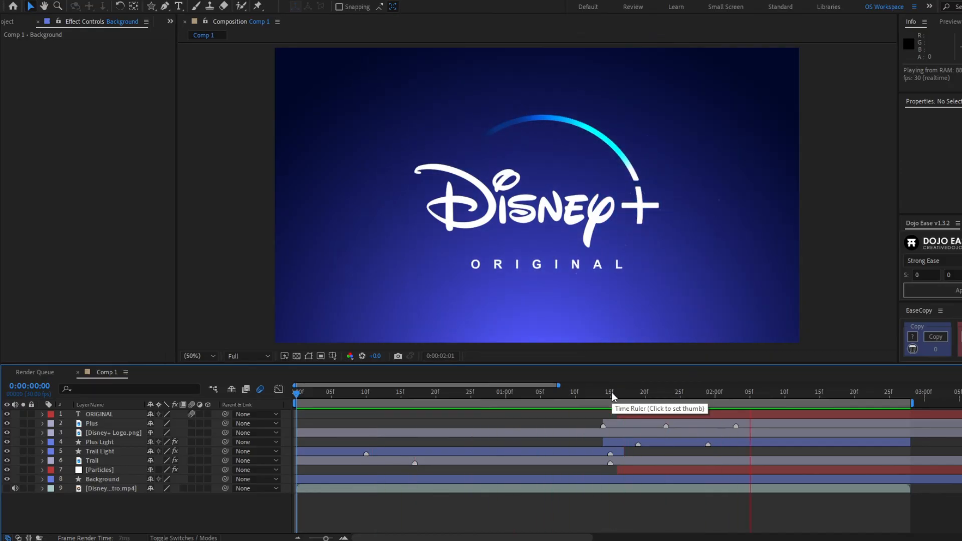
pyautogui.click(615, 394)
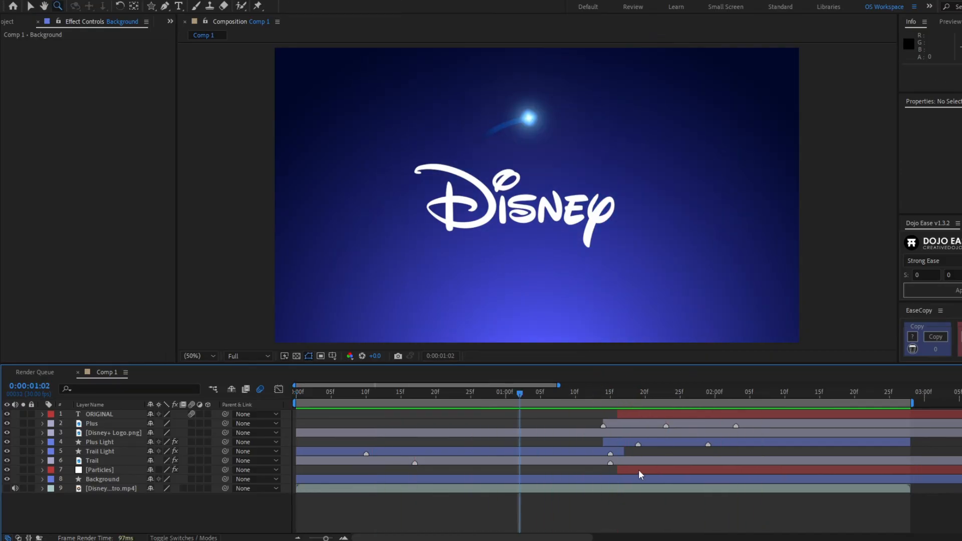
# Step: Pre-compose all layers from ORIGINAL through Particles into a new composition named "Logo Animation"
pyautogui.click(635, 469)
pyautogui.keyDown('shift'); pyautogui.click(636, 416); pyautogui.keyUp('shift')
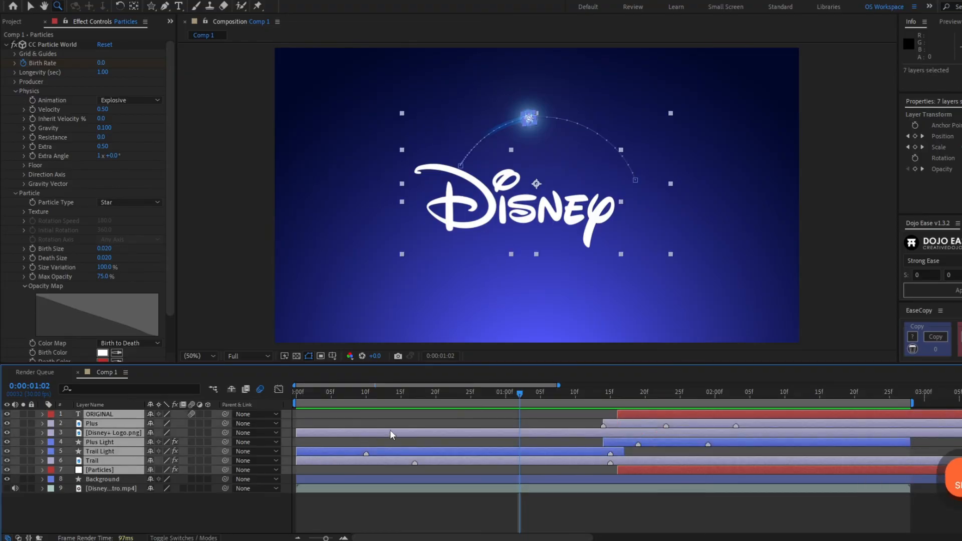
pyautogui.hotkey('ctrl', 'shift', 'c')
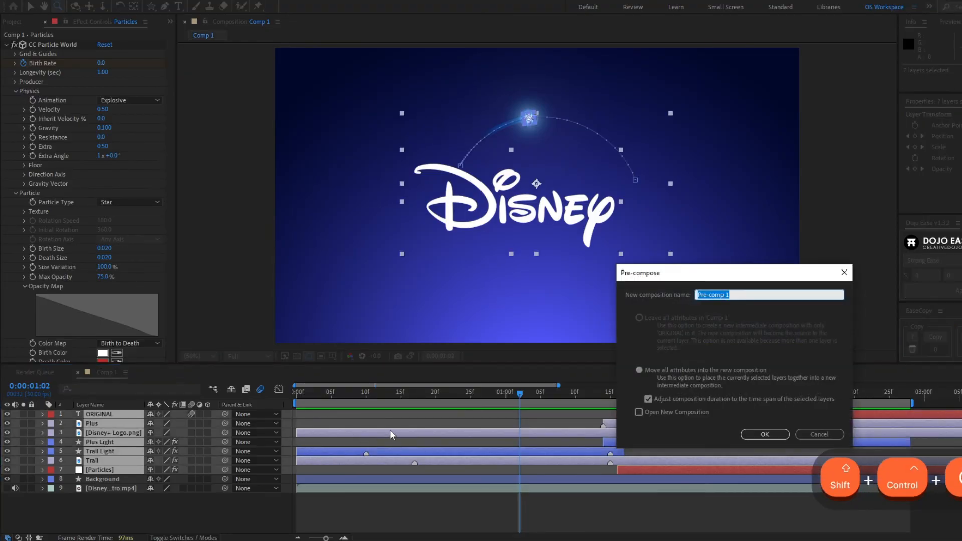
pyautogui.write('Logo Animation')
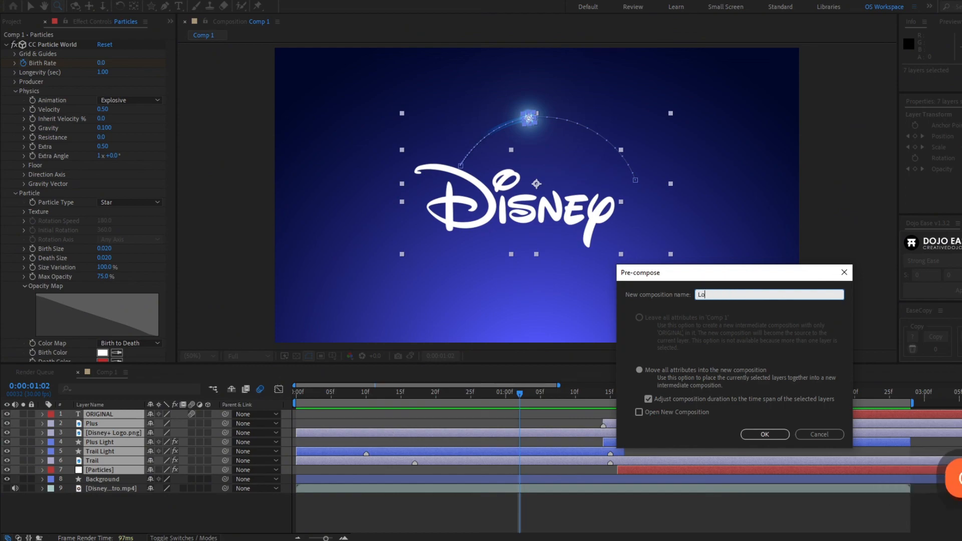
pyautogui.press('Return')
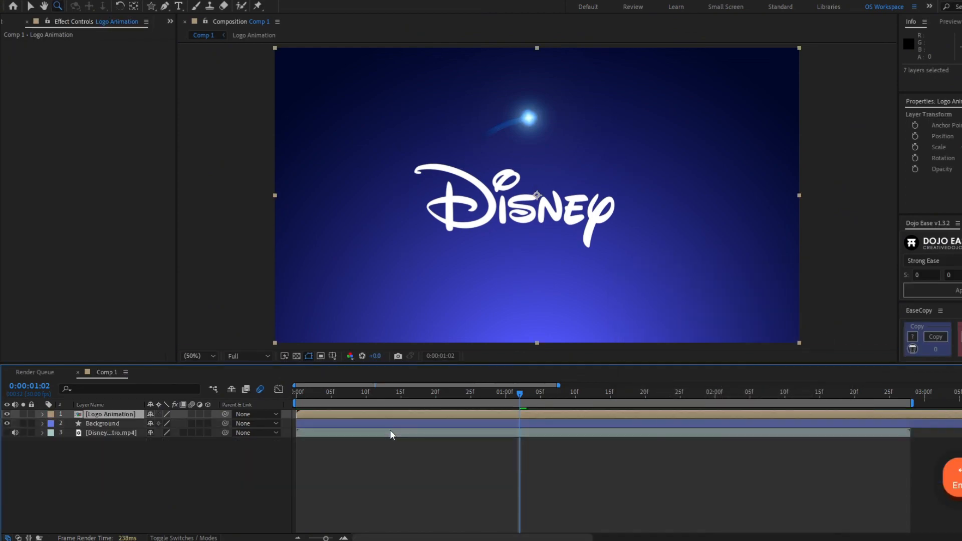
# Step: Keyframe the Logo Animation layer's Scale at 100% on 0:00:02:27 and 95% on 0:00:00:00, and preview the slow zoom
pyautogui.moveTo(853, 392); pyautogui.dragTo(904, 390)
pyautogui.press('s')
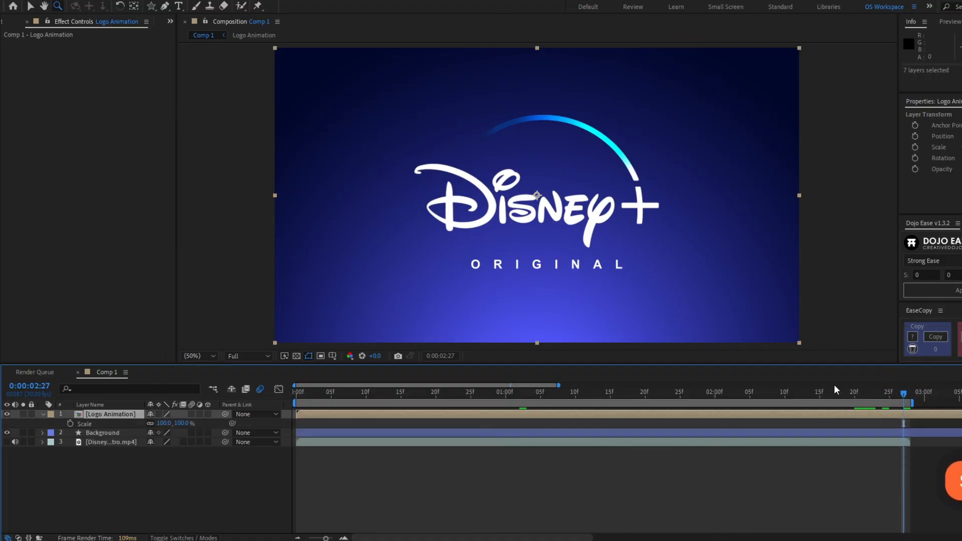
pyautogui.click(70, 424)
pyautogui.moveTo(495, 396); pyautogui.dragTo(331, 406)
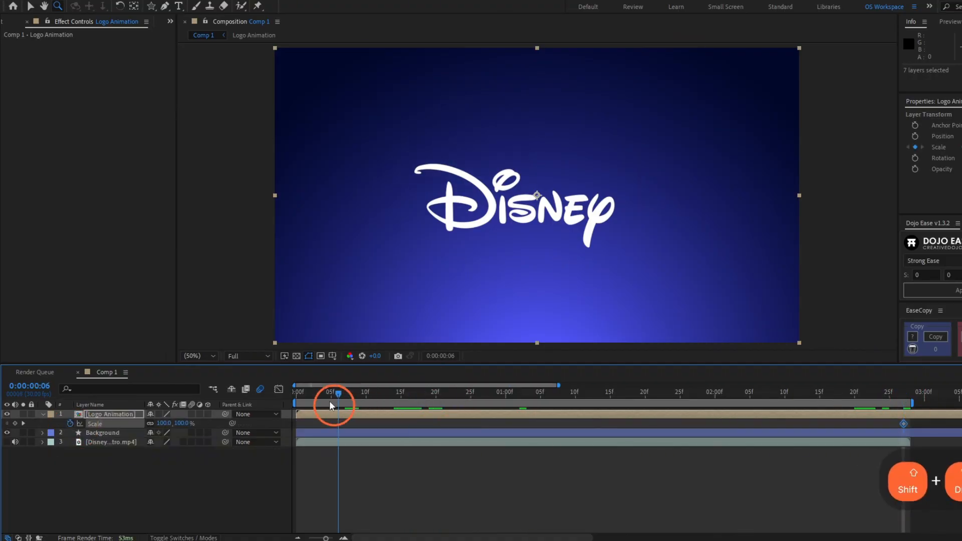
pyautogui.click(186, 424)
pyautogui.write('95')
pyautogui.press('Return')
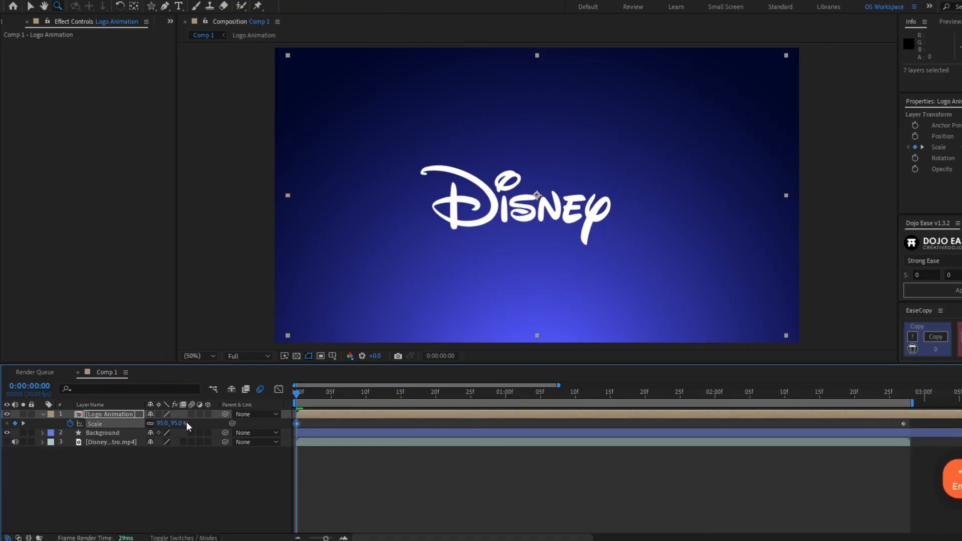
pyautogui.press('space')
pyautogui.click(306, 459)
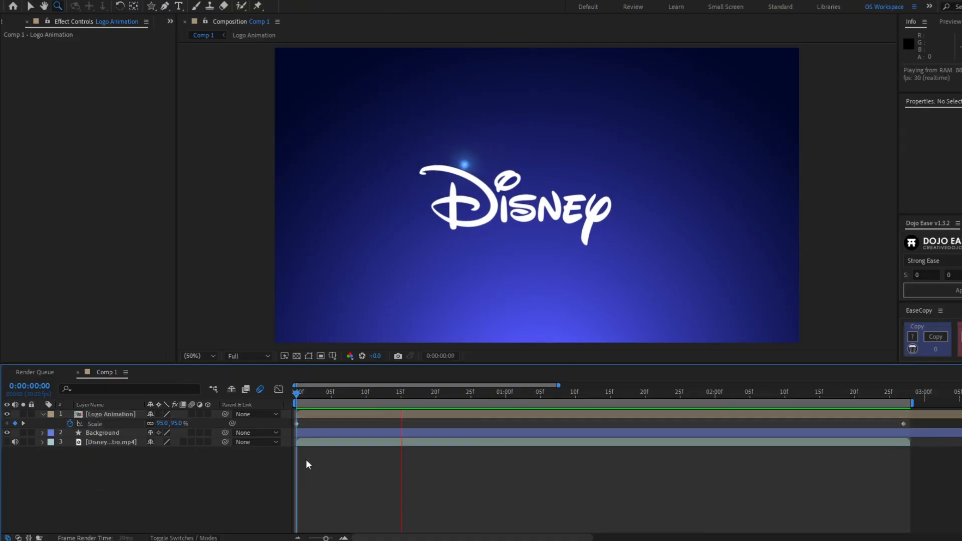